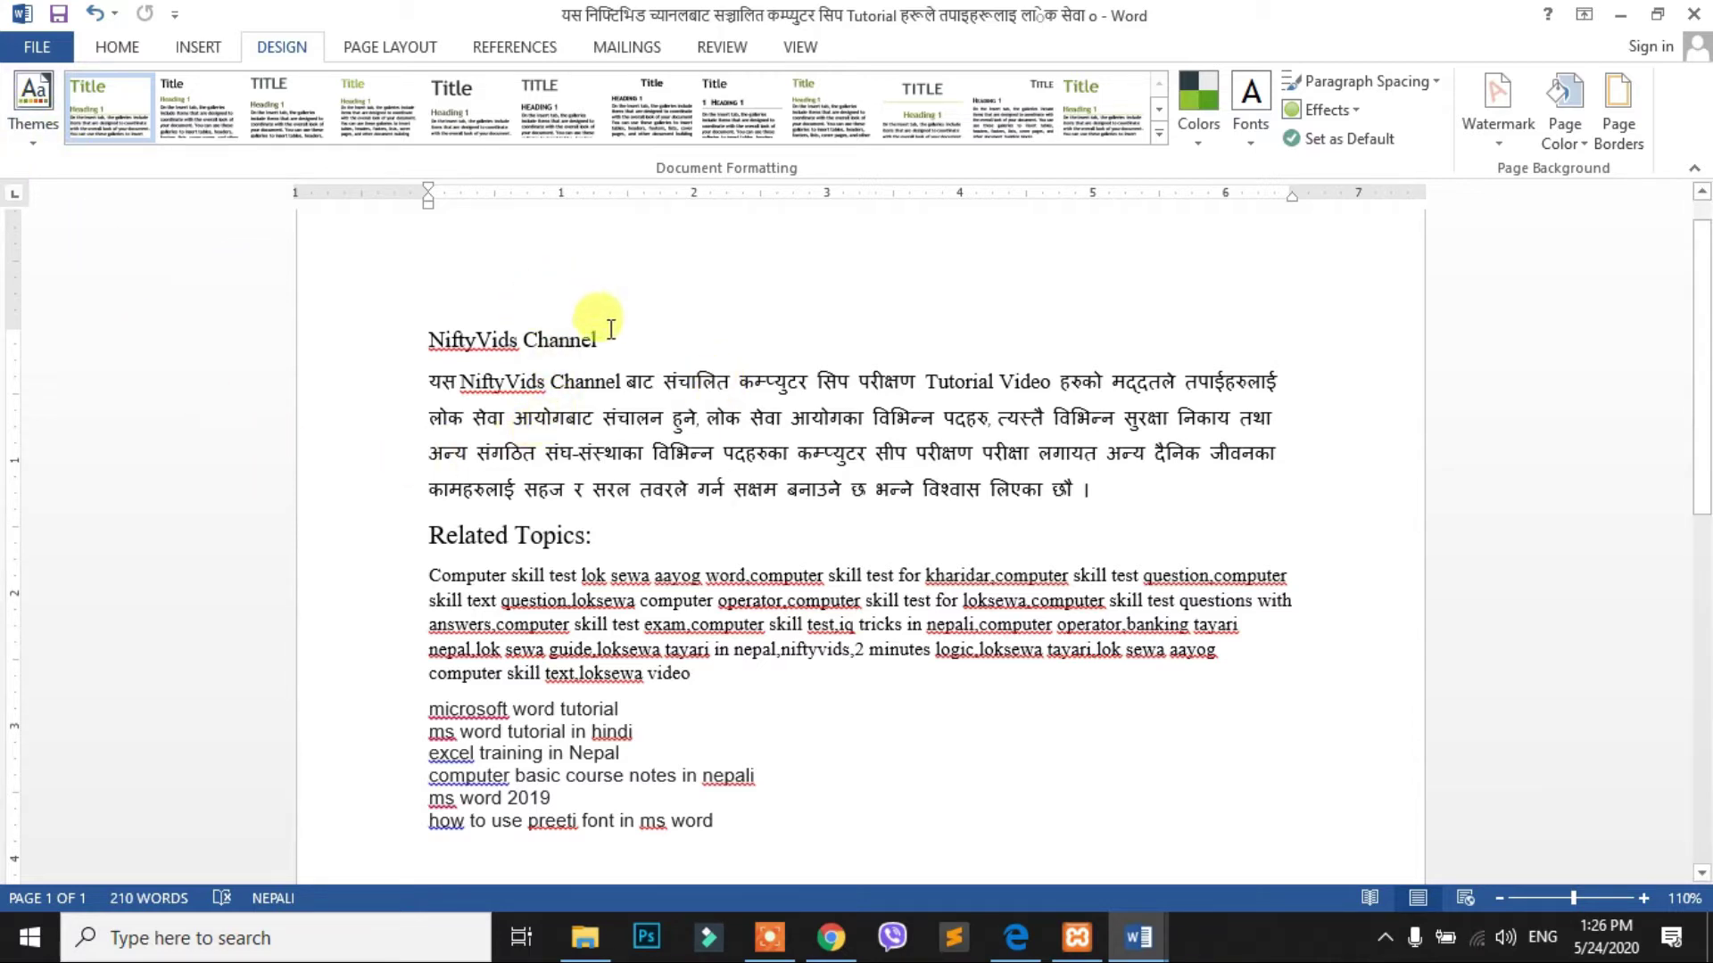
Make 'NiftyVids Channel' a Heading 1 and 'Related Topics:' a Heading 2
left_click_drag(611, 330, 429, 337)
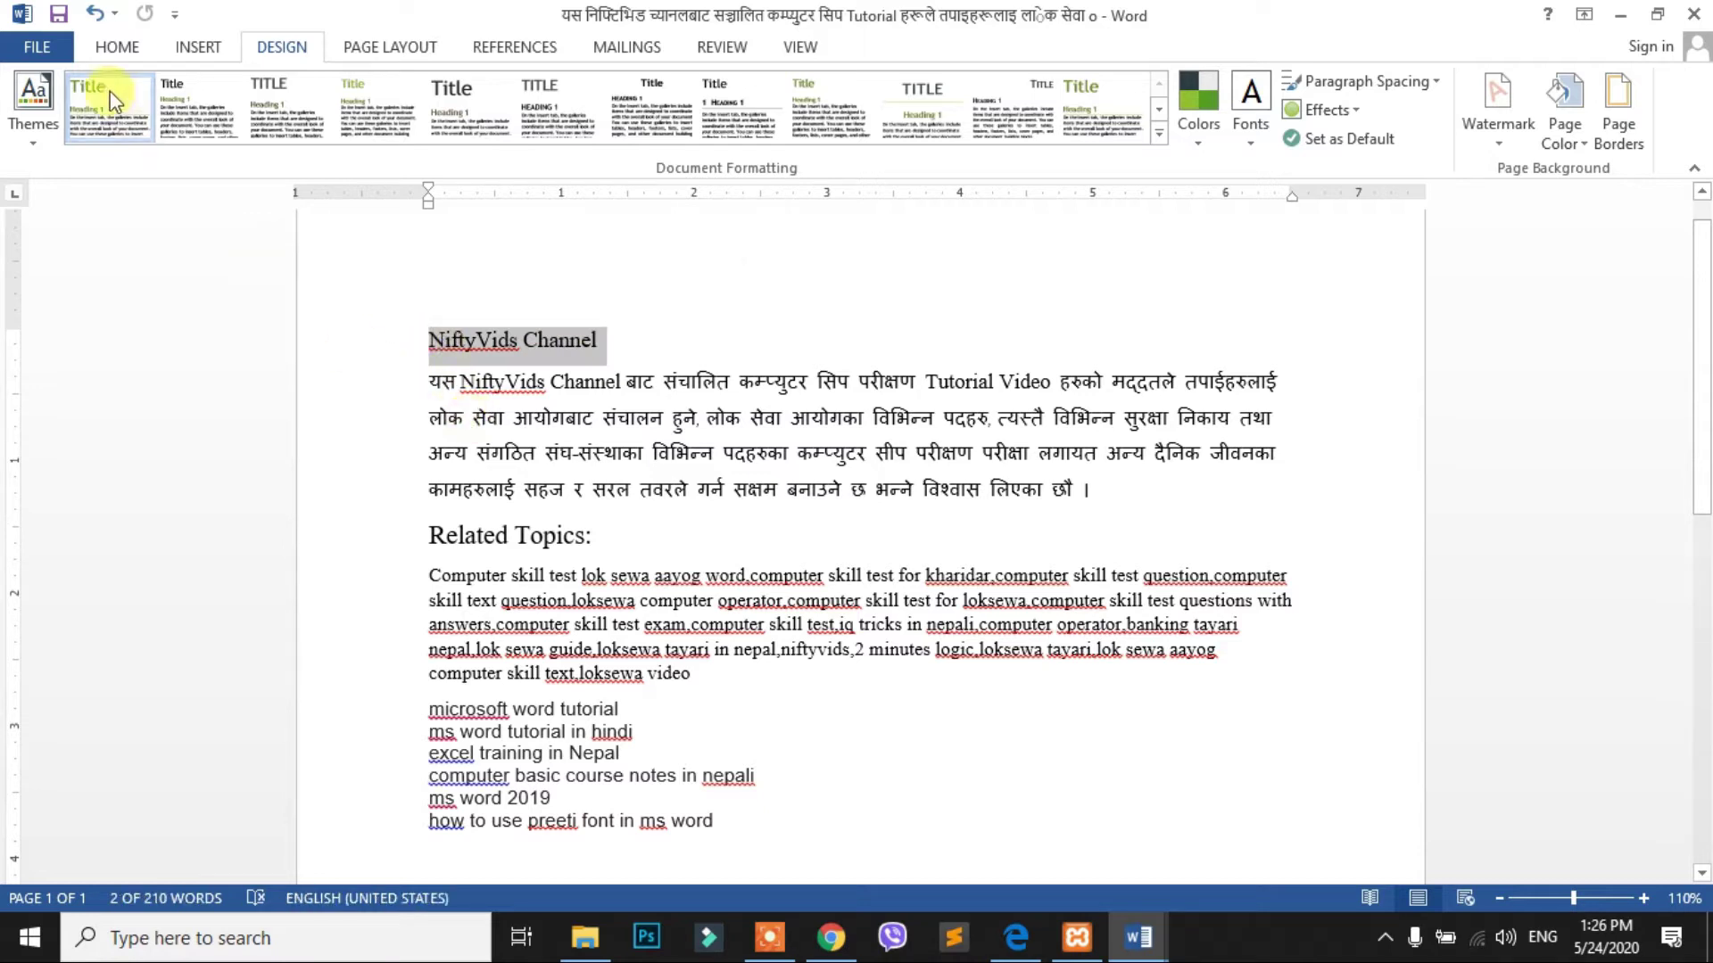
left_click(115, 50)
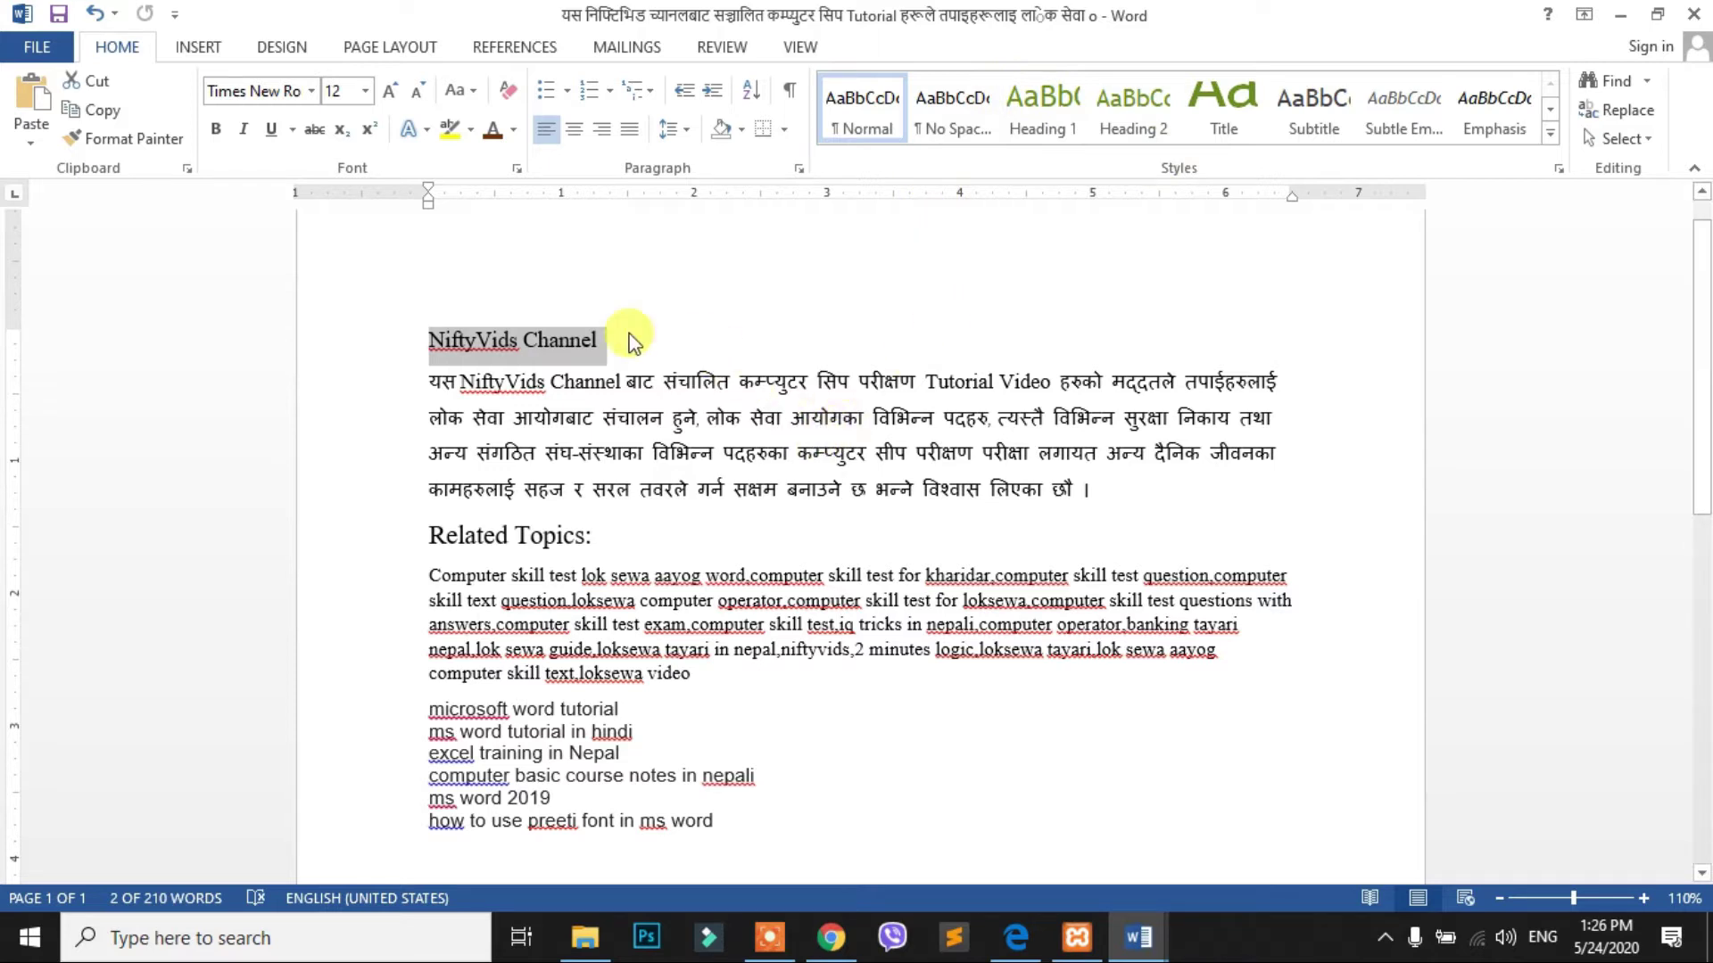
left_click(1090, 131)
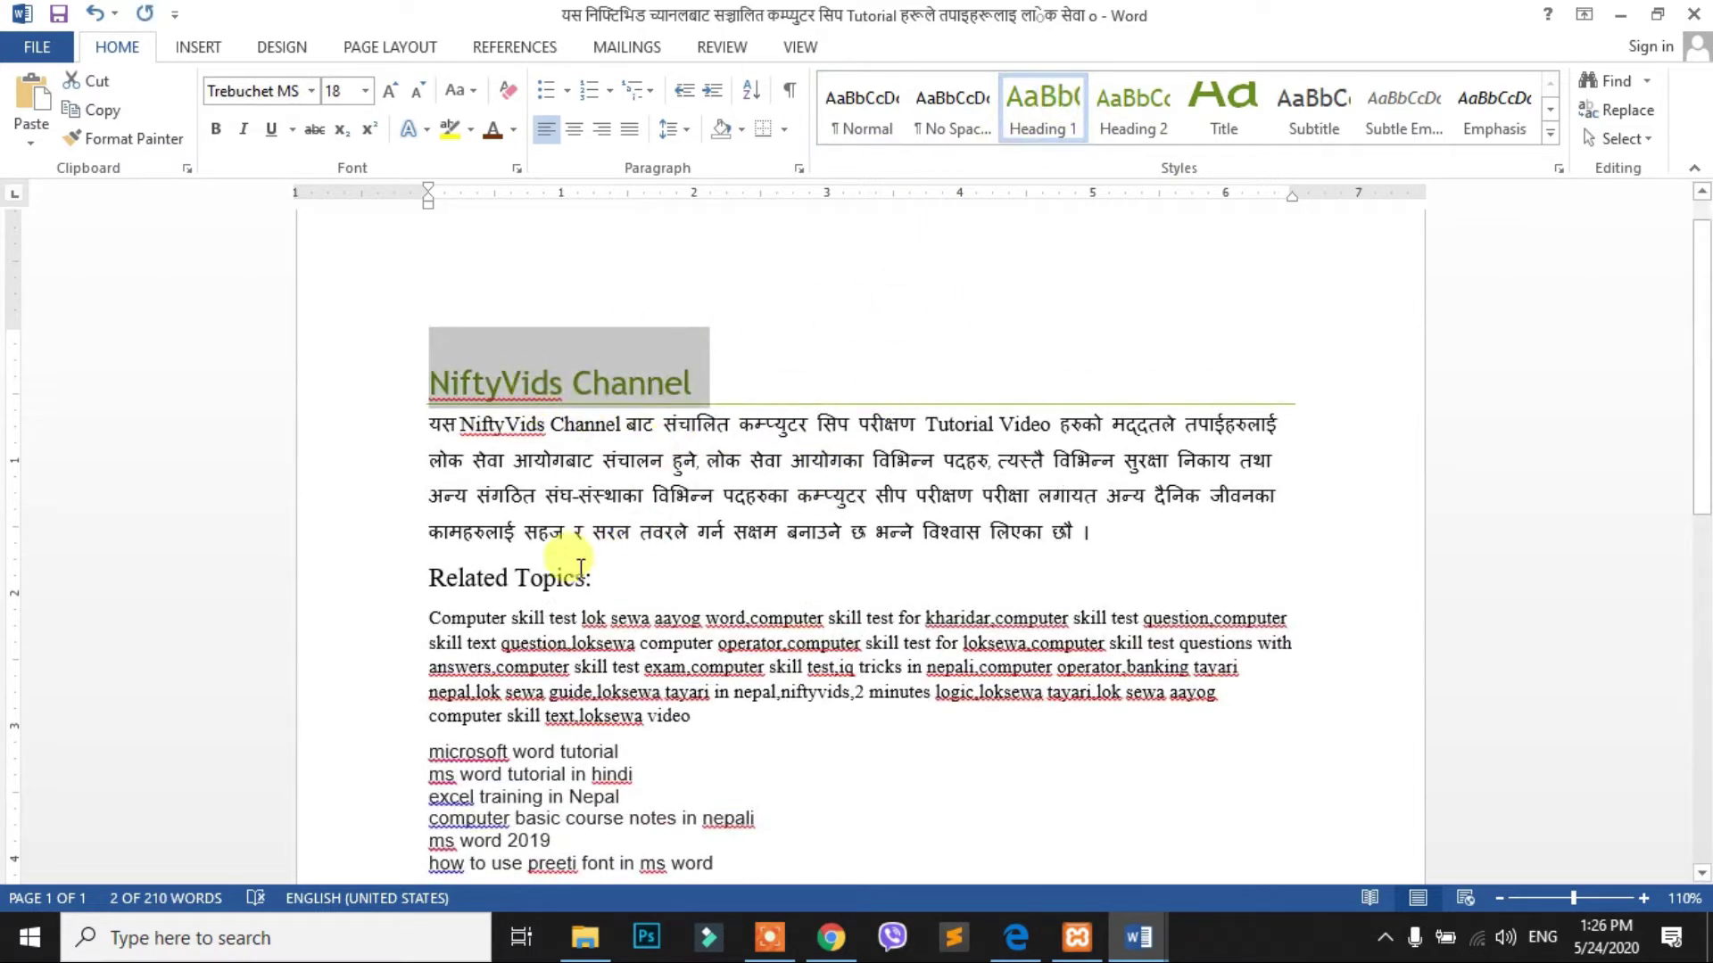
left_click_drag(603, 578, 461, 571)
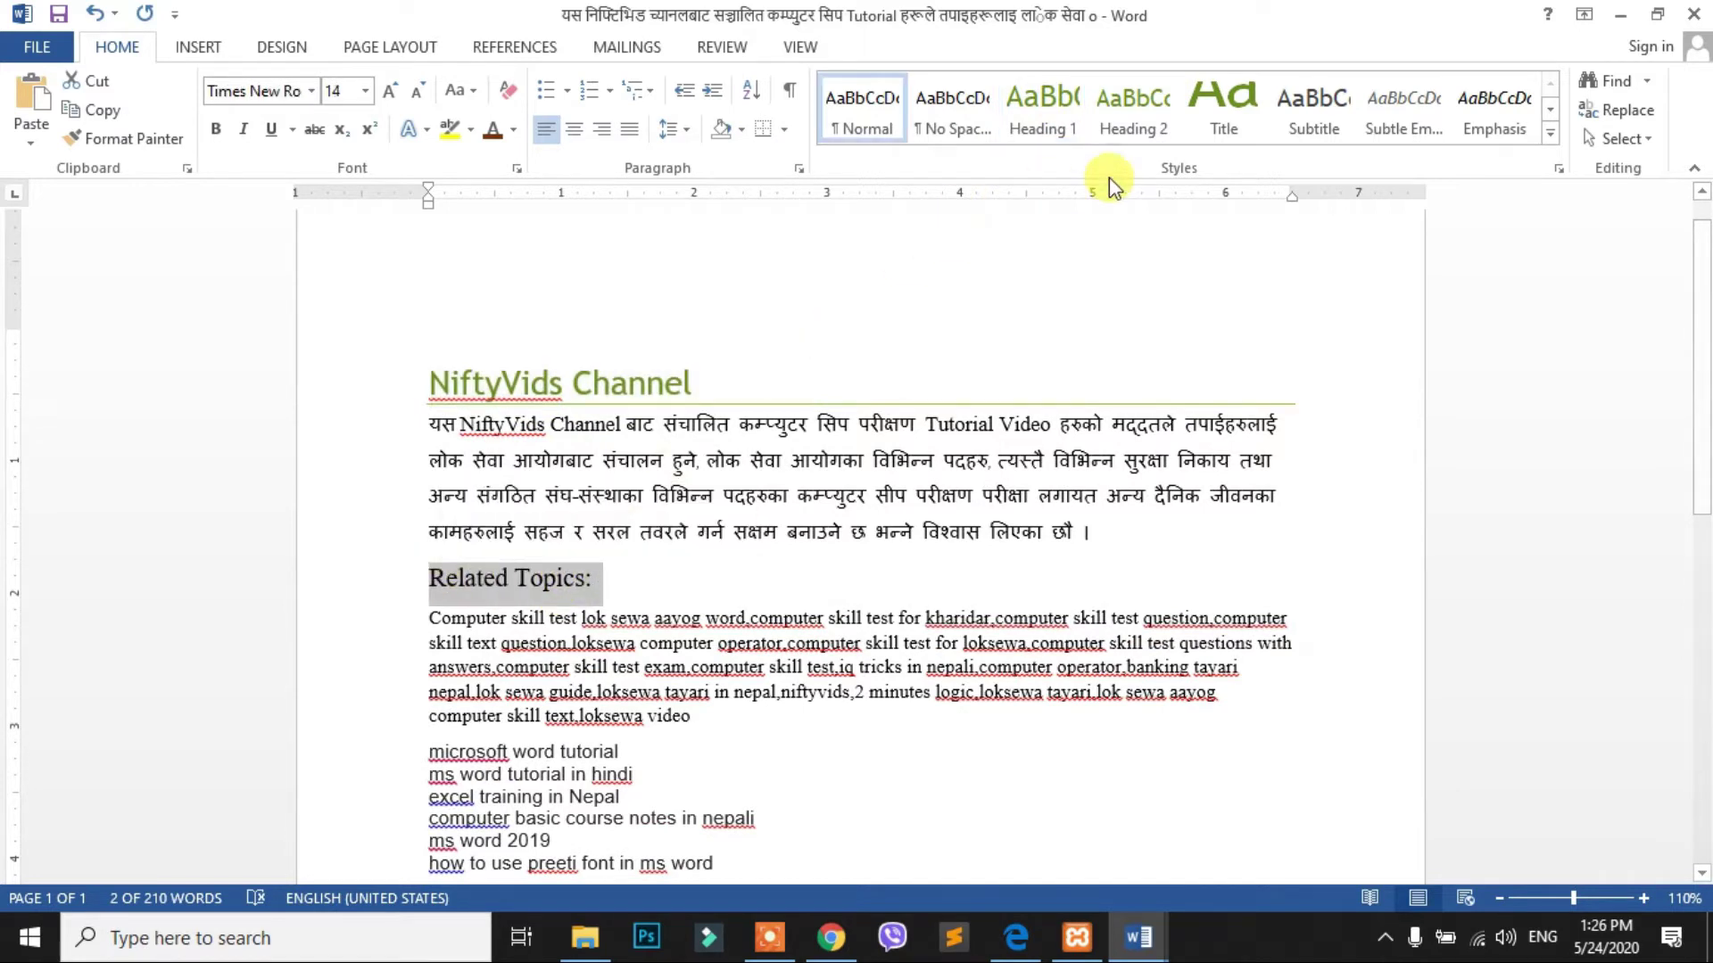
left_click(1143, 114)
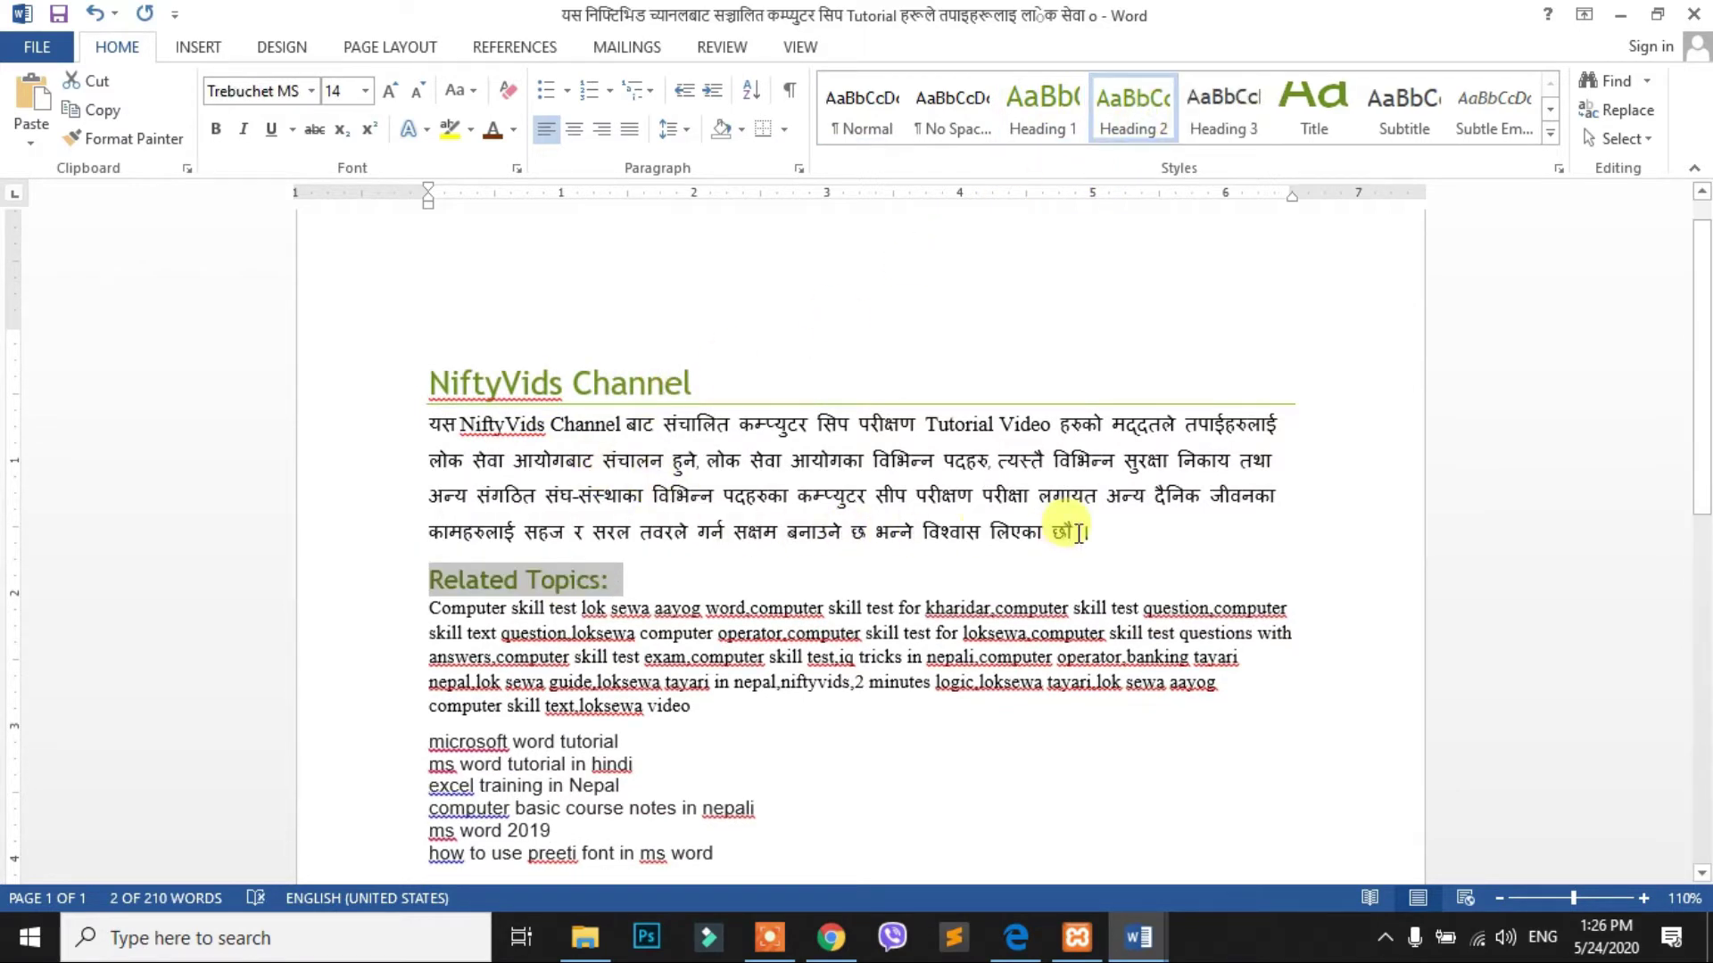
Apply the Strong style to the whole Nepali paragraph
left_click_drag(1083, 533, 452, 435)
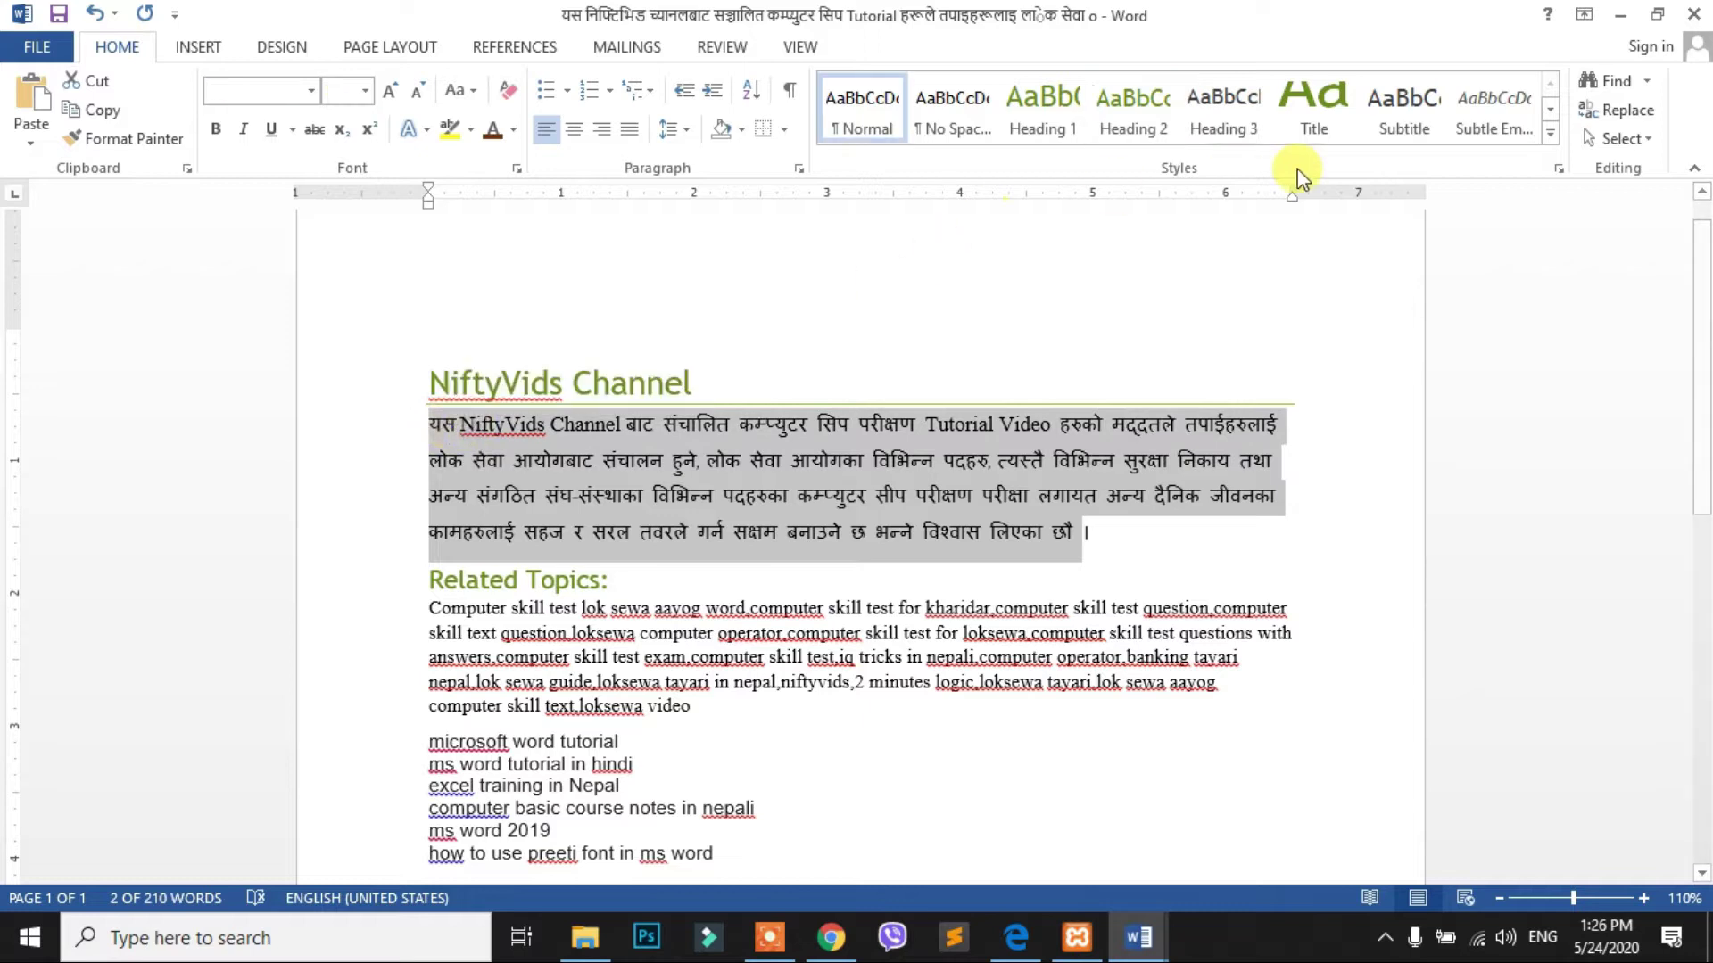
left_click(1550, 132)
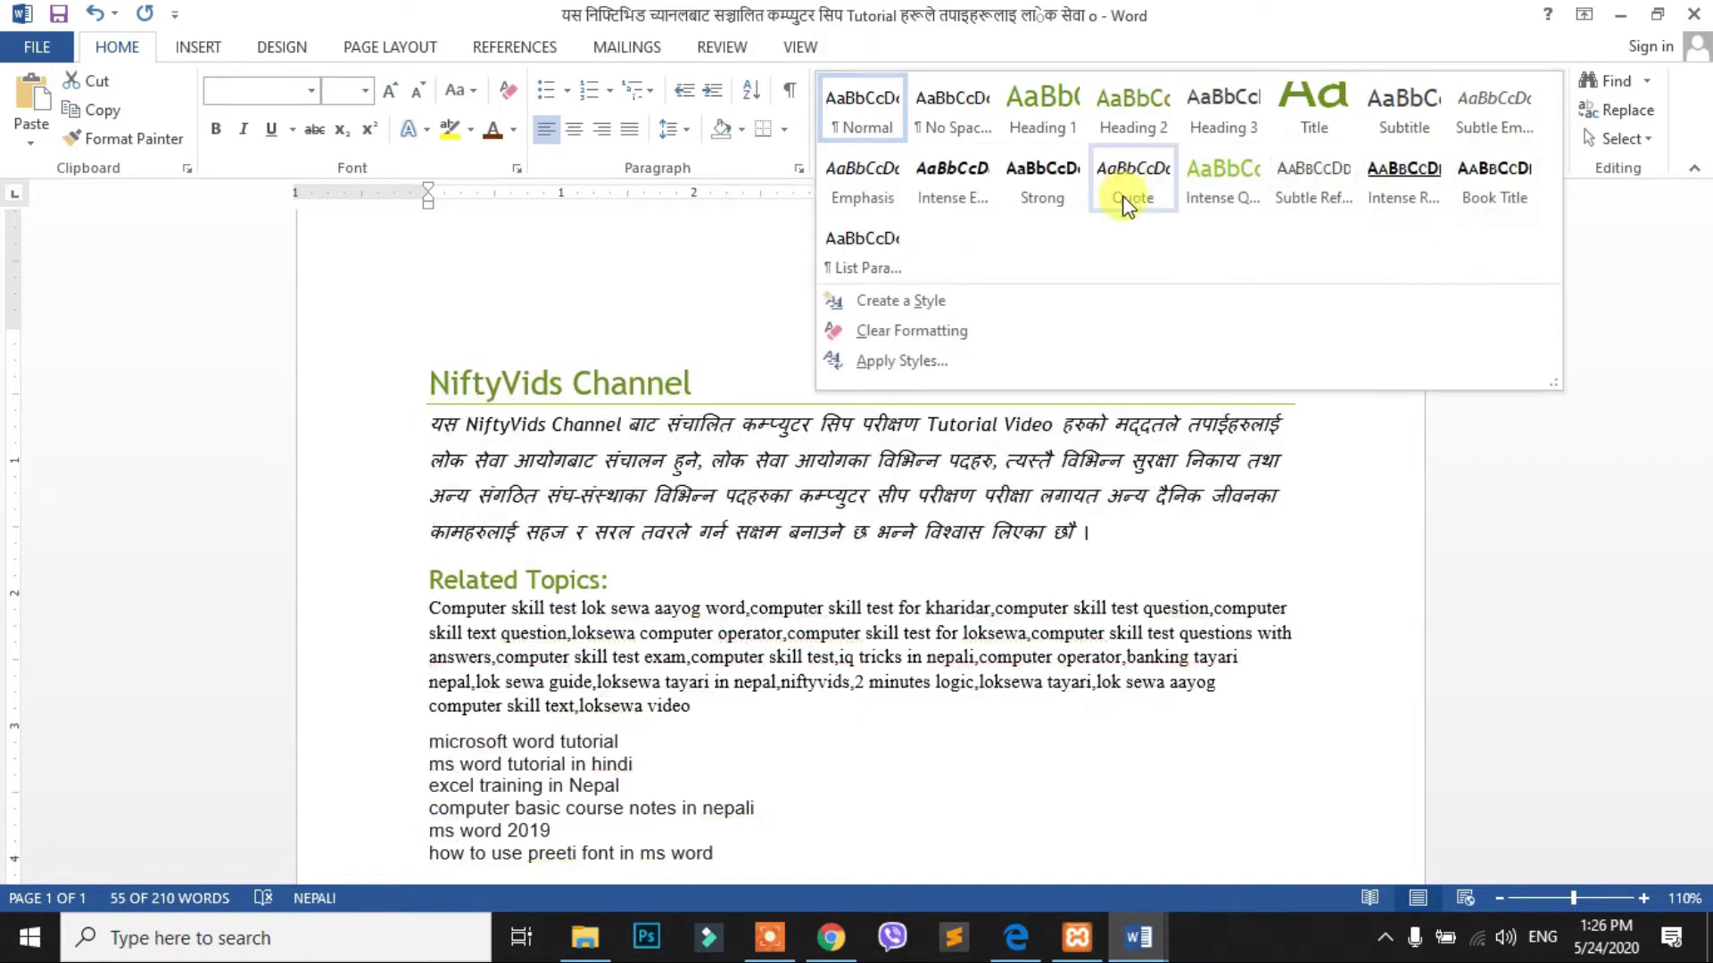
left_click(1044, 207)
Give the keyword paragraph under Related Topics the Subtle Emphasis style and justify it
left_click_drag(705, 713, 430, 607)
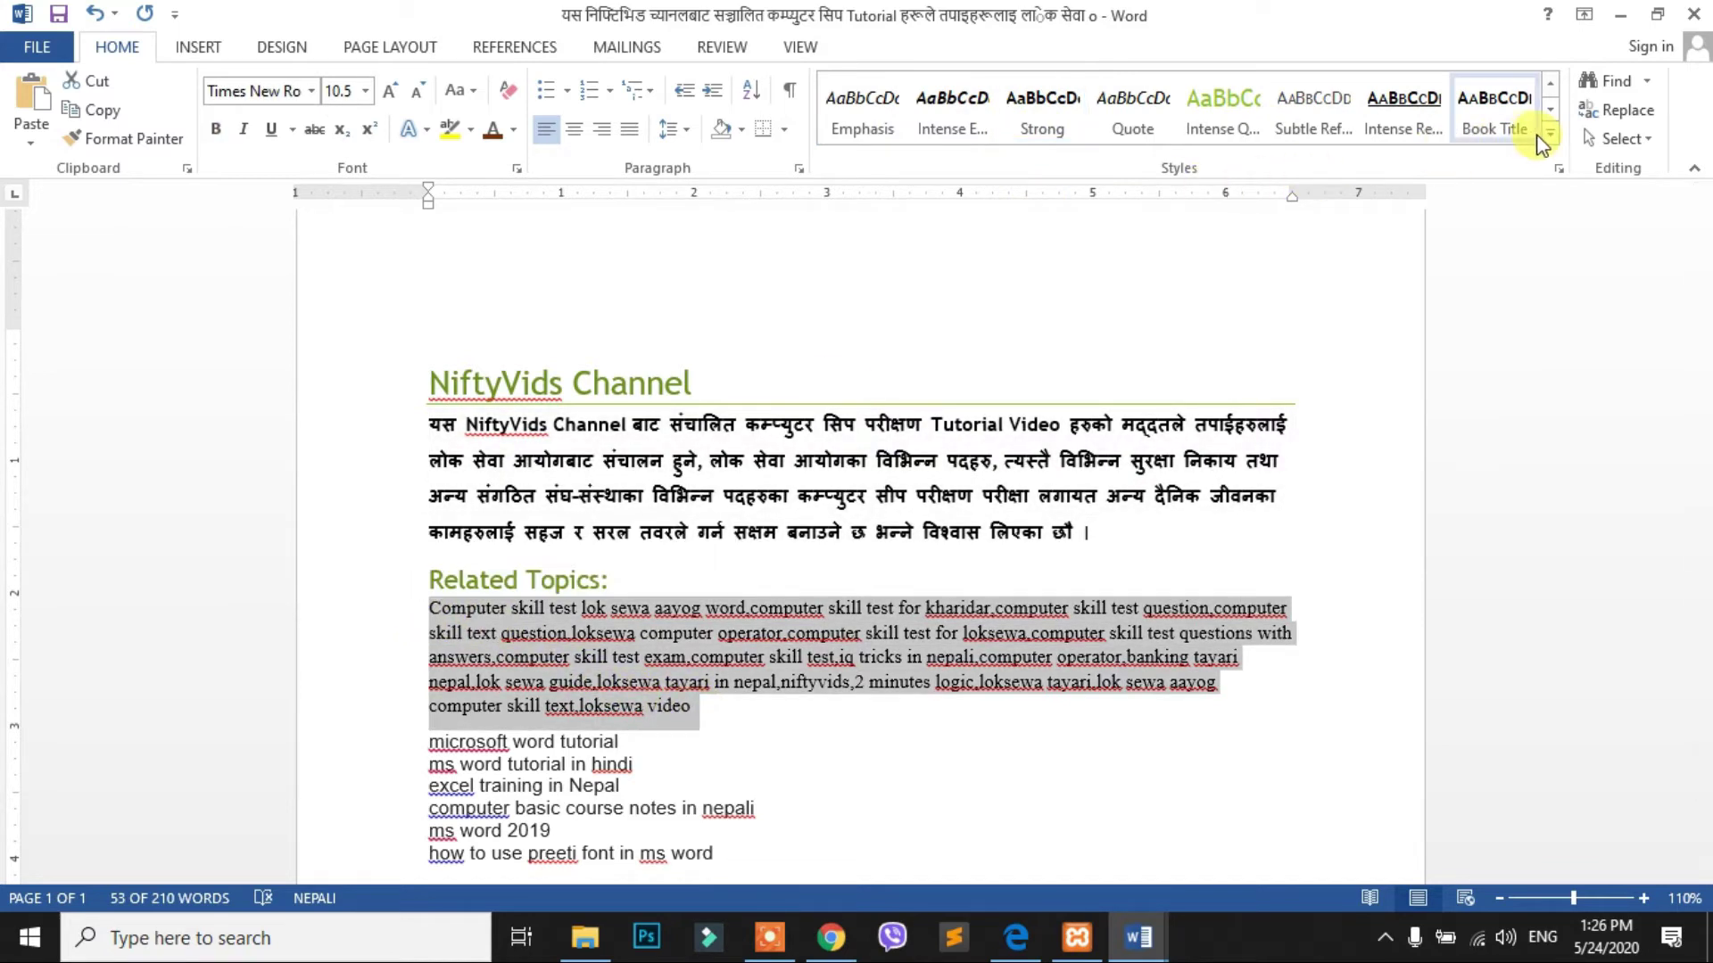
left_click(1550, 133)
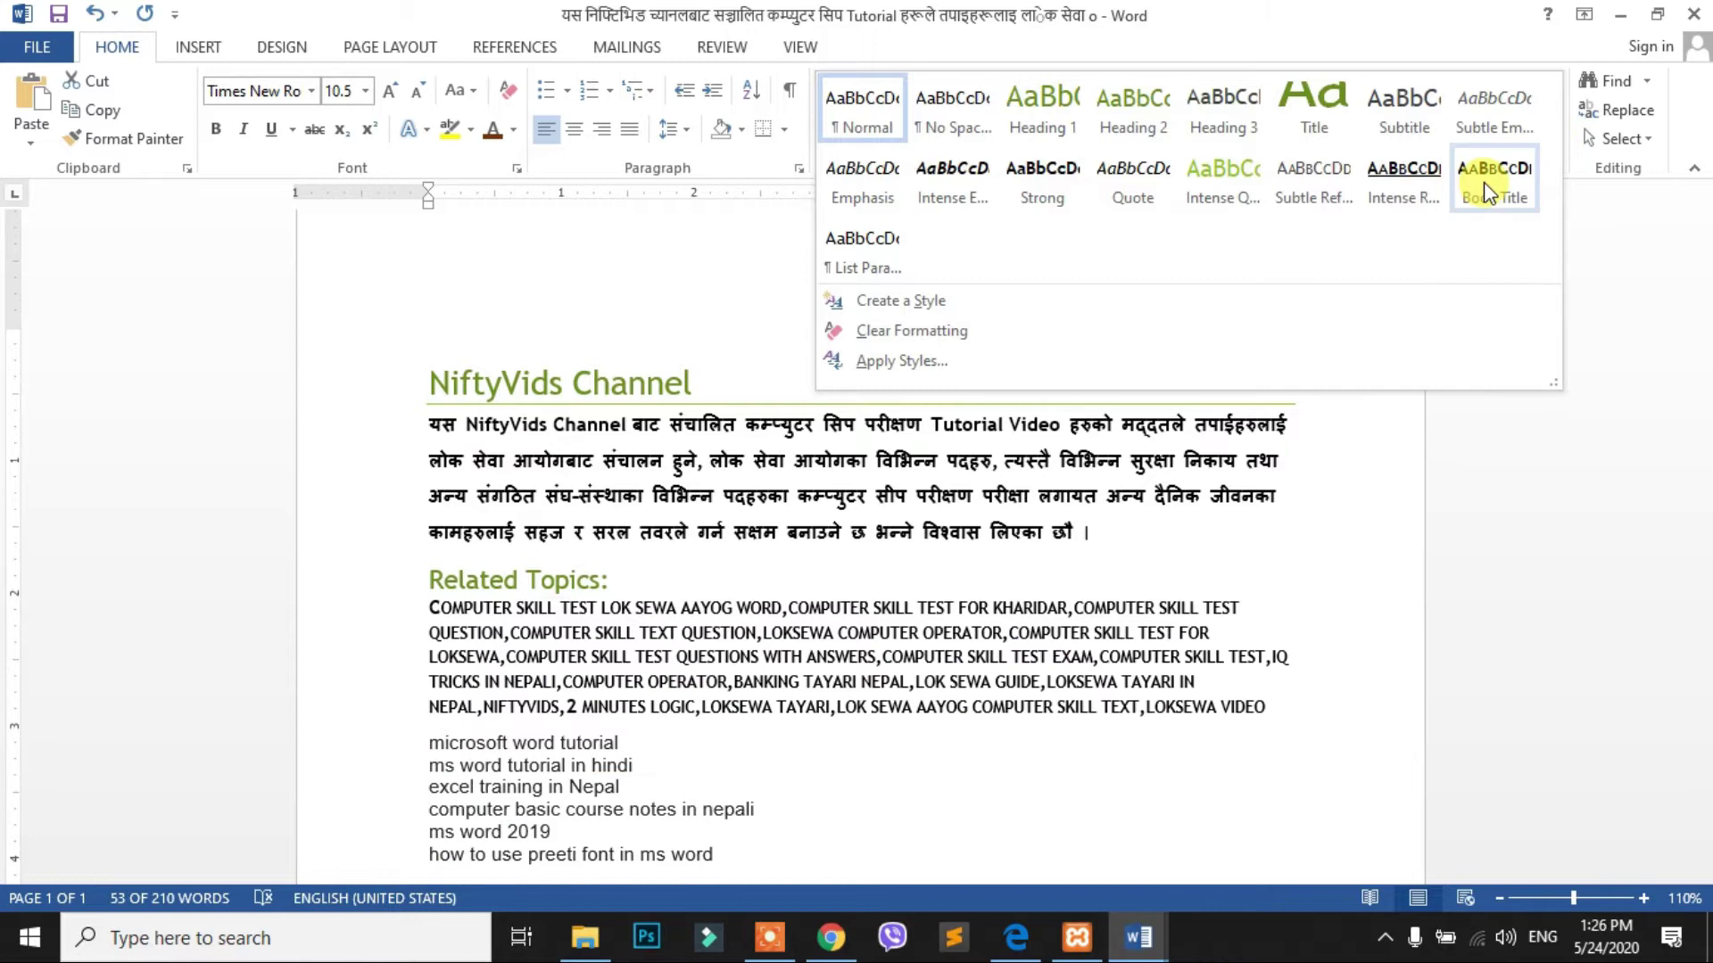
left_click(1480, 99)
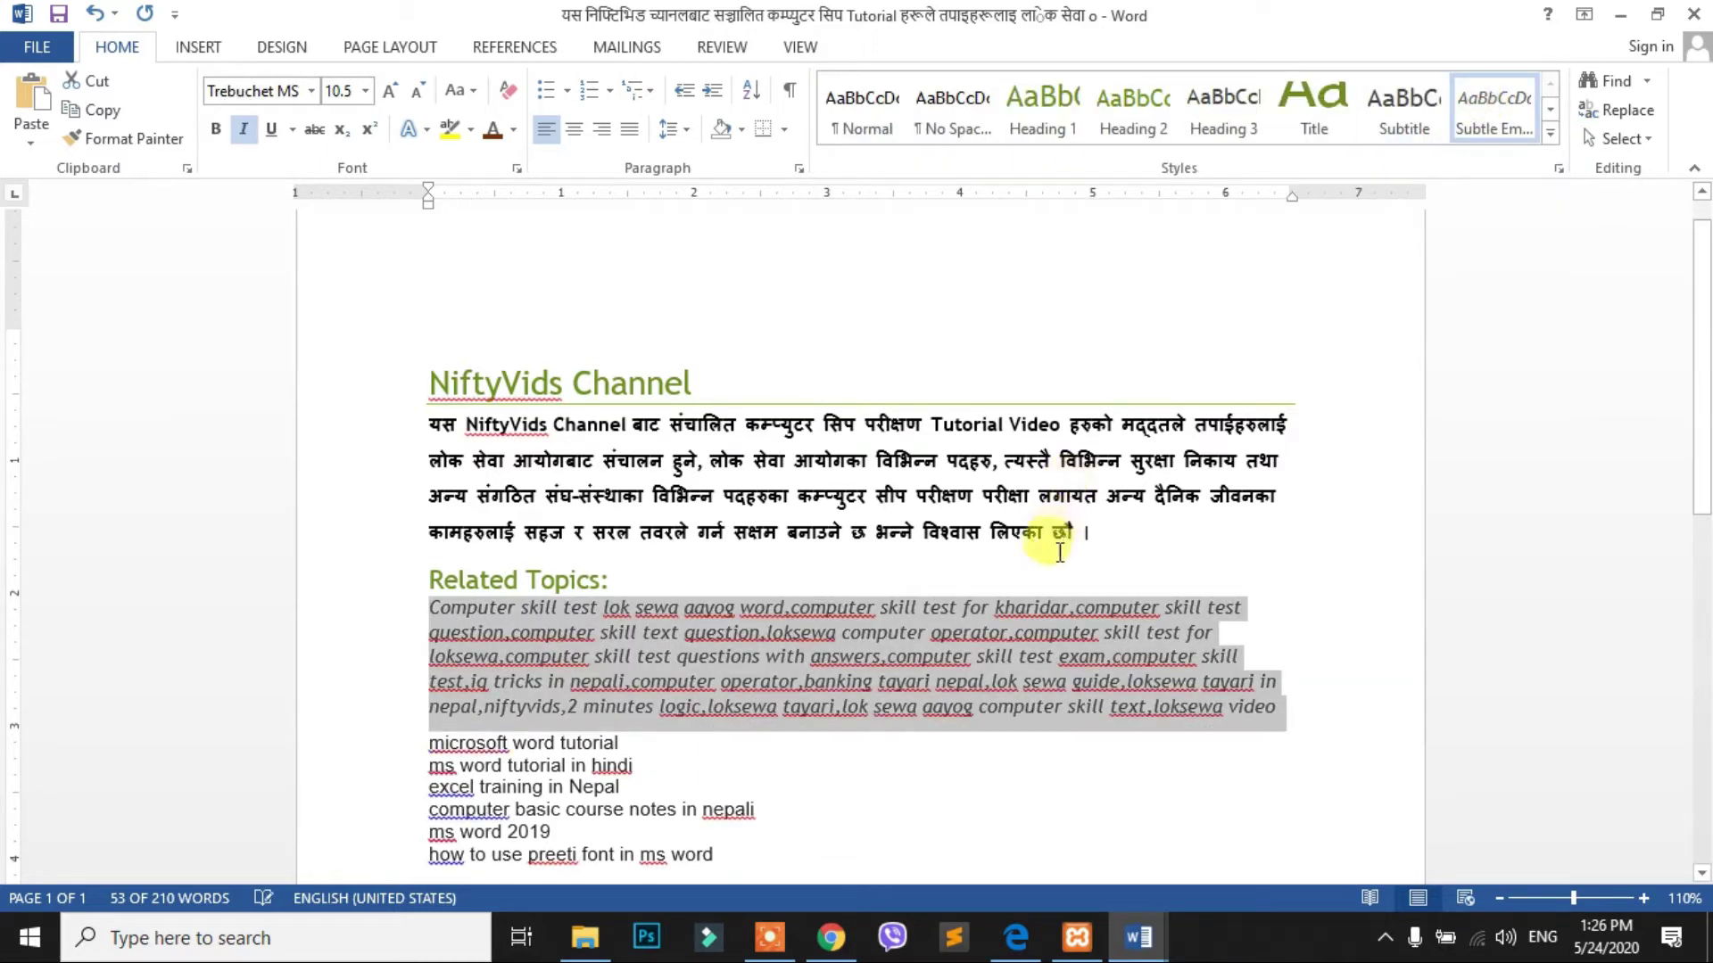
key("ctrl+j")
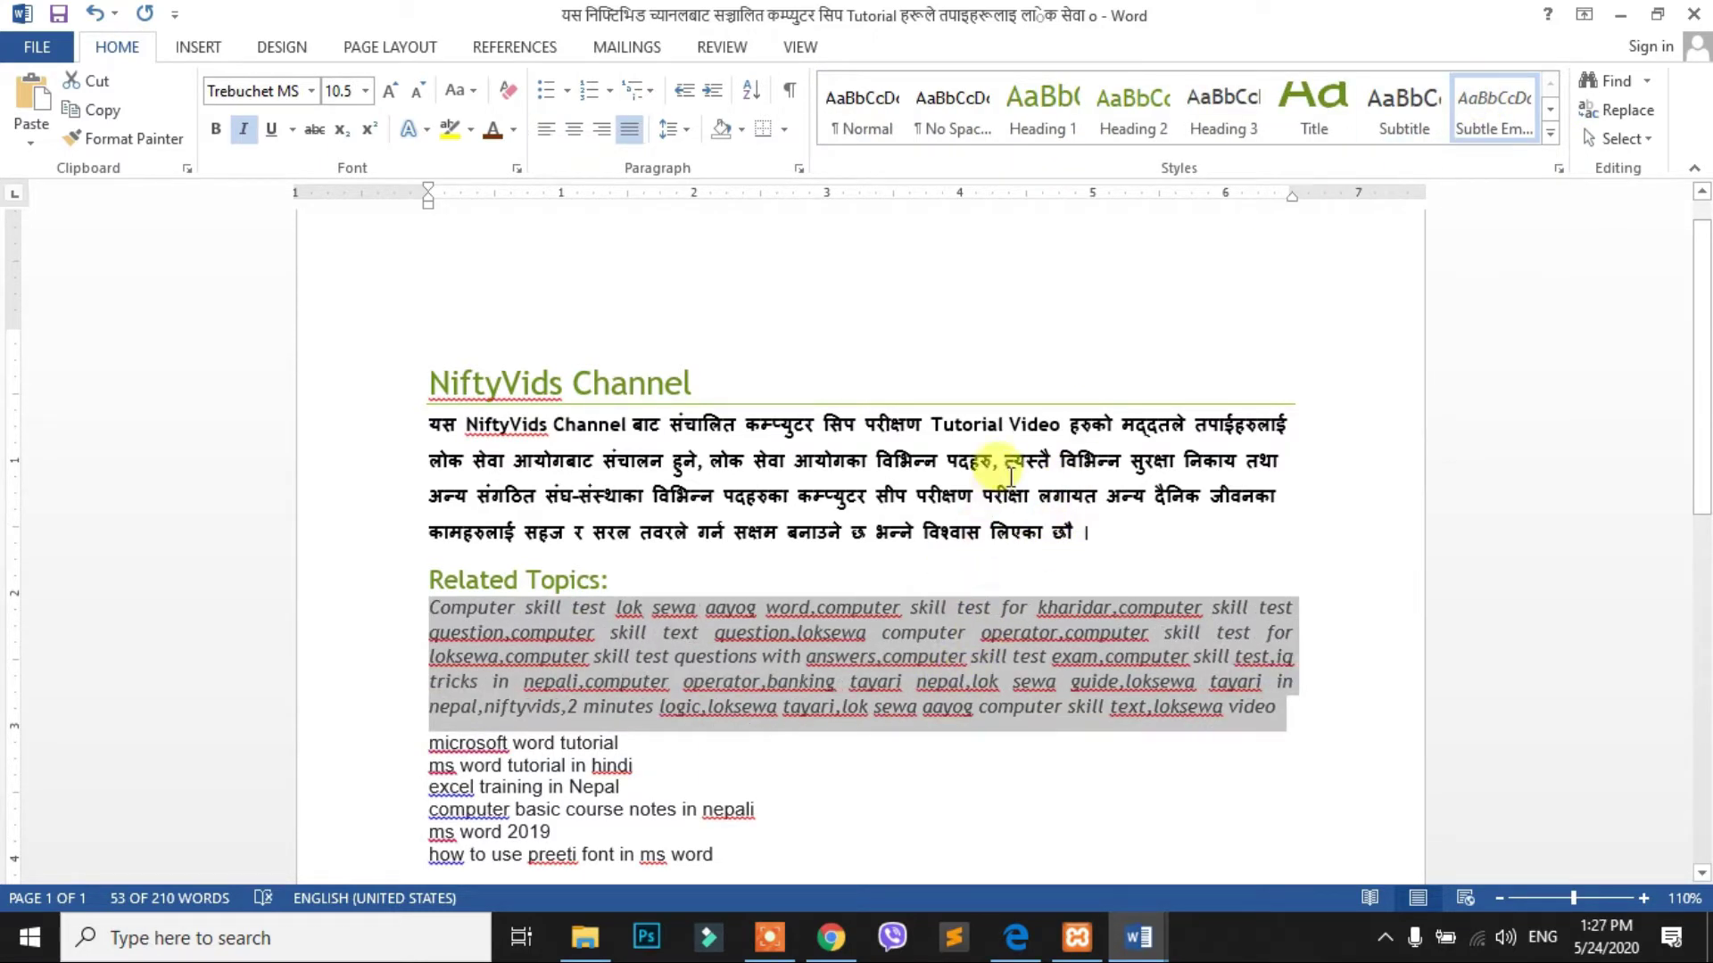
left_click_drag(1015, 461, 1037, 461)
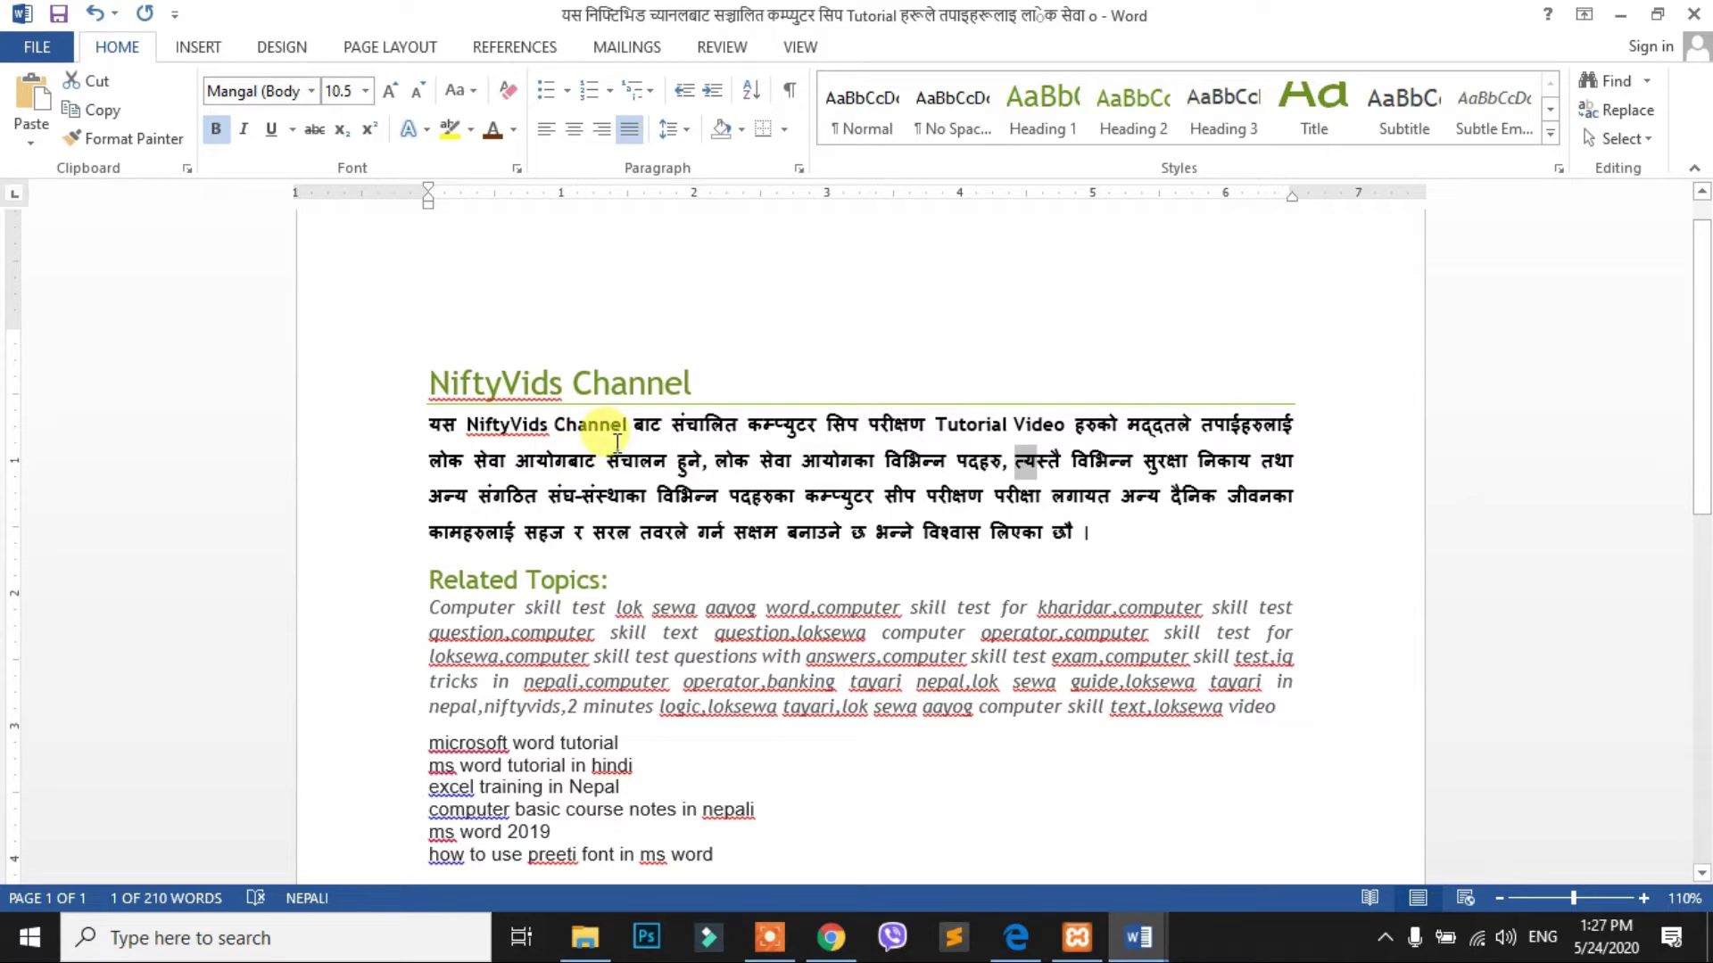
Apply the Ion Boardroom document theme from the Design tab's Themes gallery
left_click(287, 51)
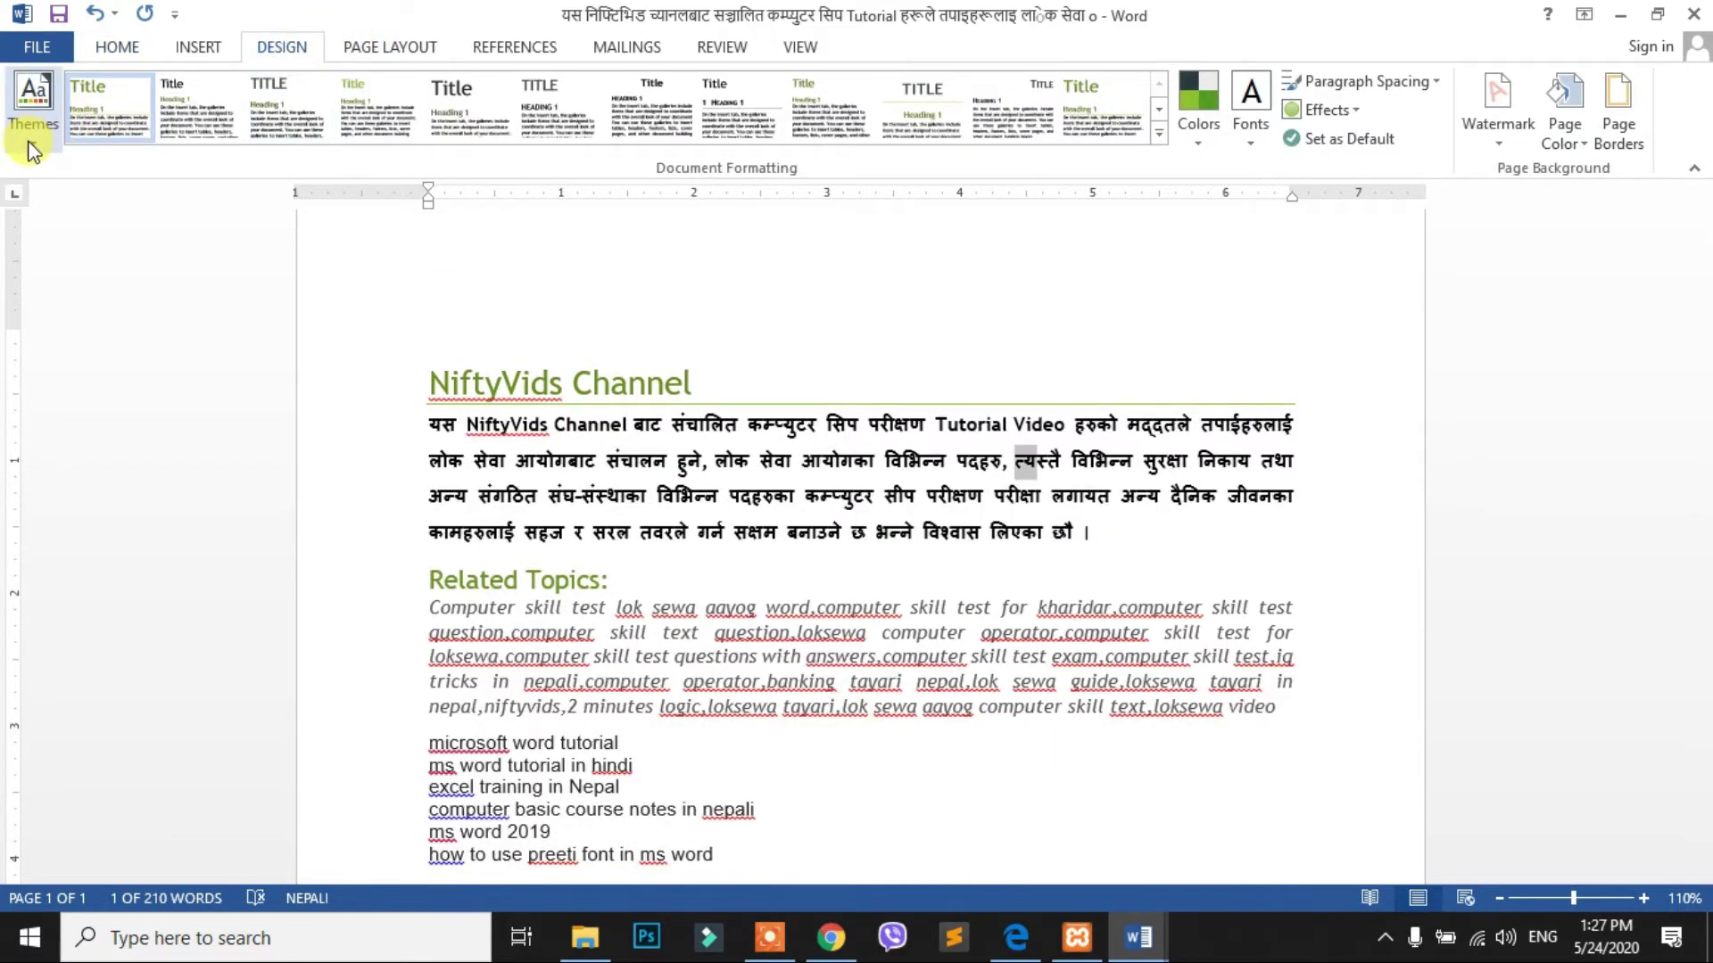
left_click(33, 148)
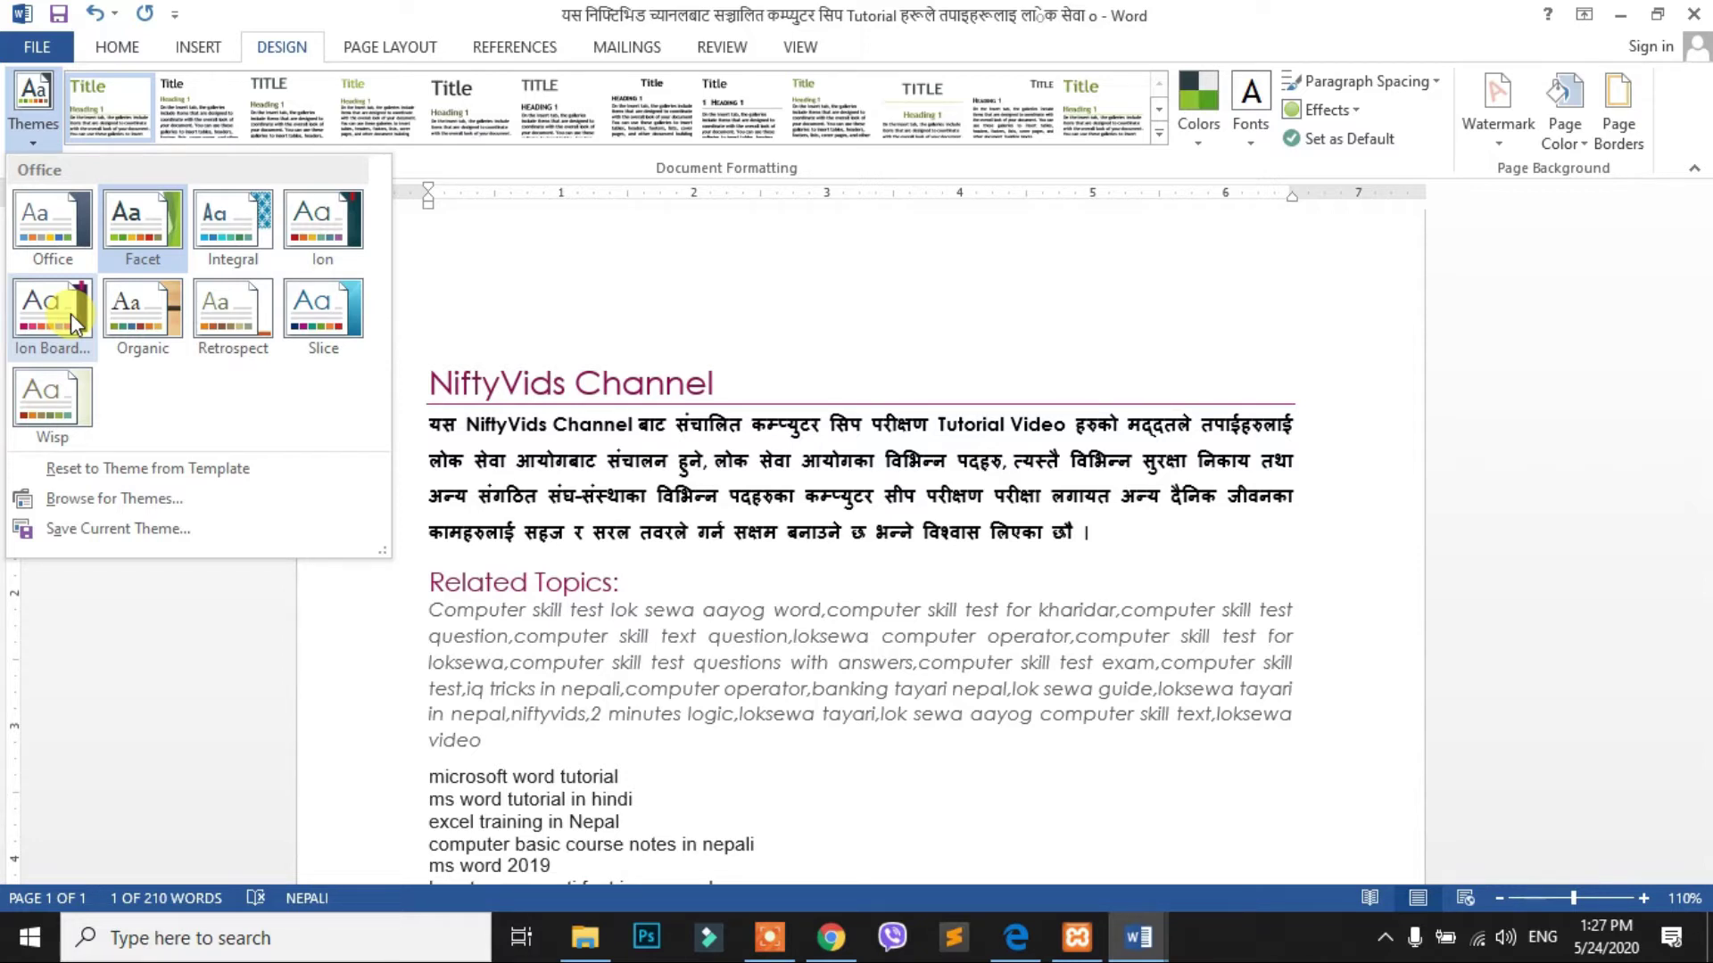
left_click(61, 316)
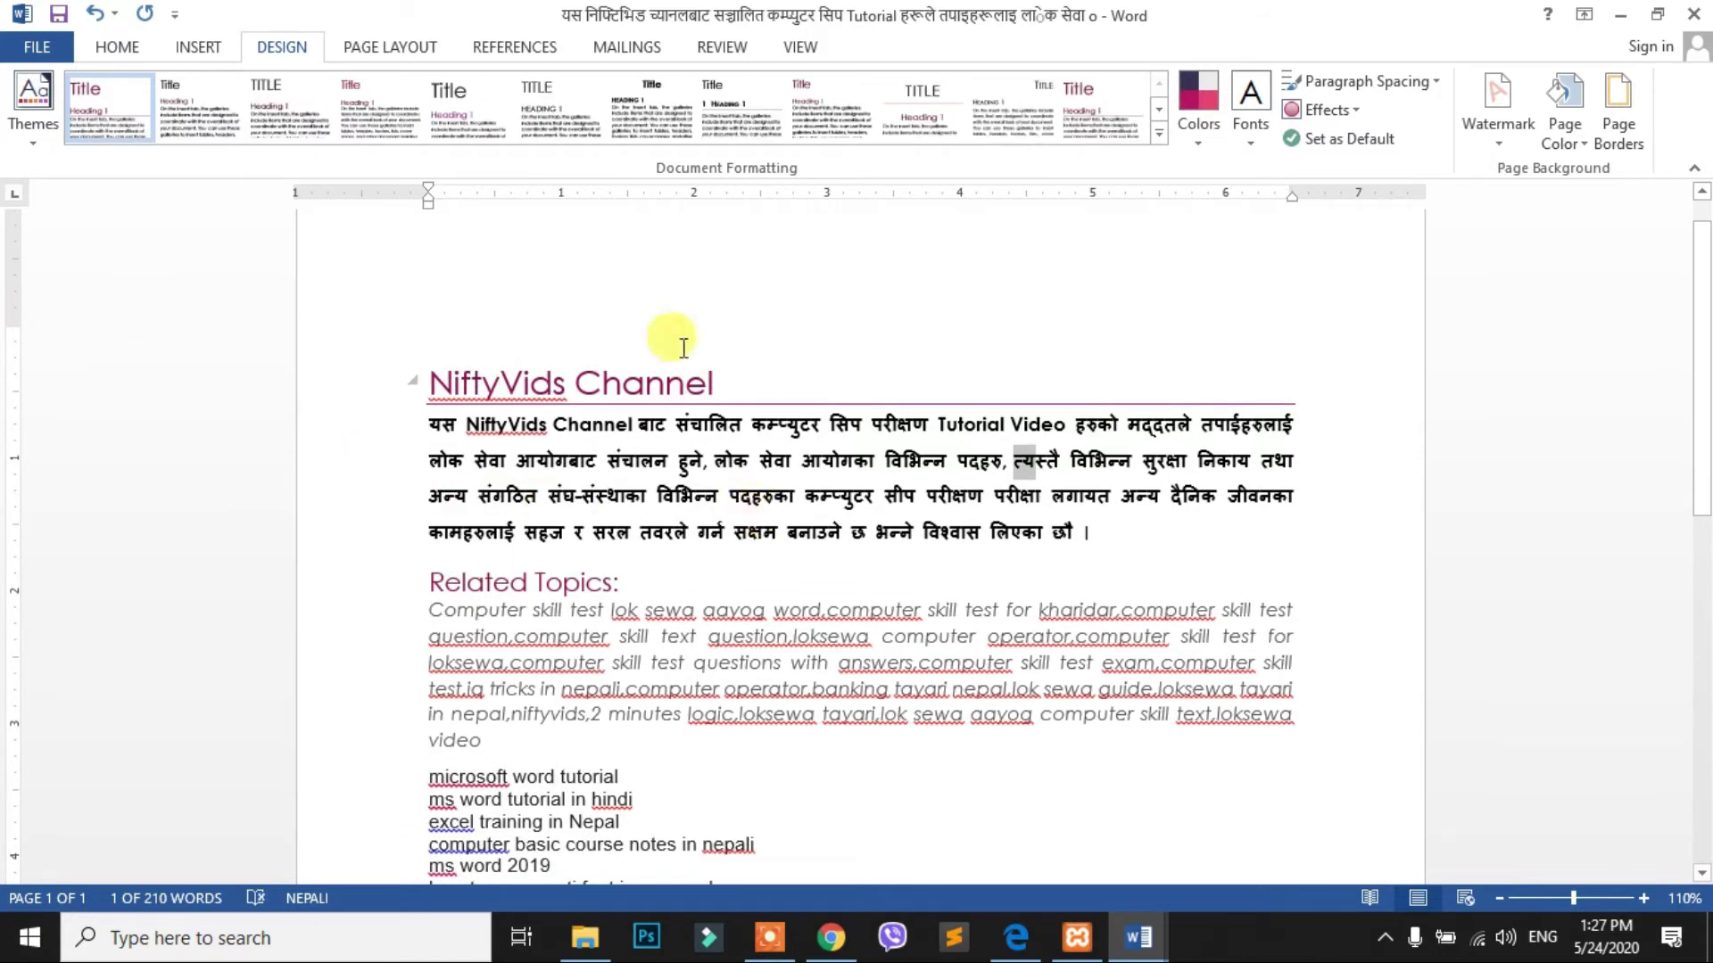
Choose the pink banded style set with uppercase headings on magenta and pink bands
left_click(1159, 135)
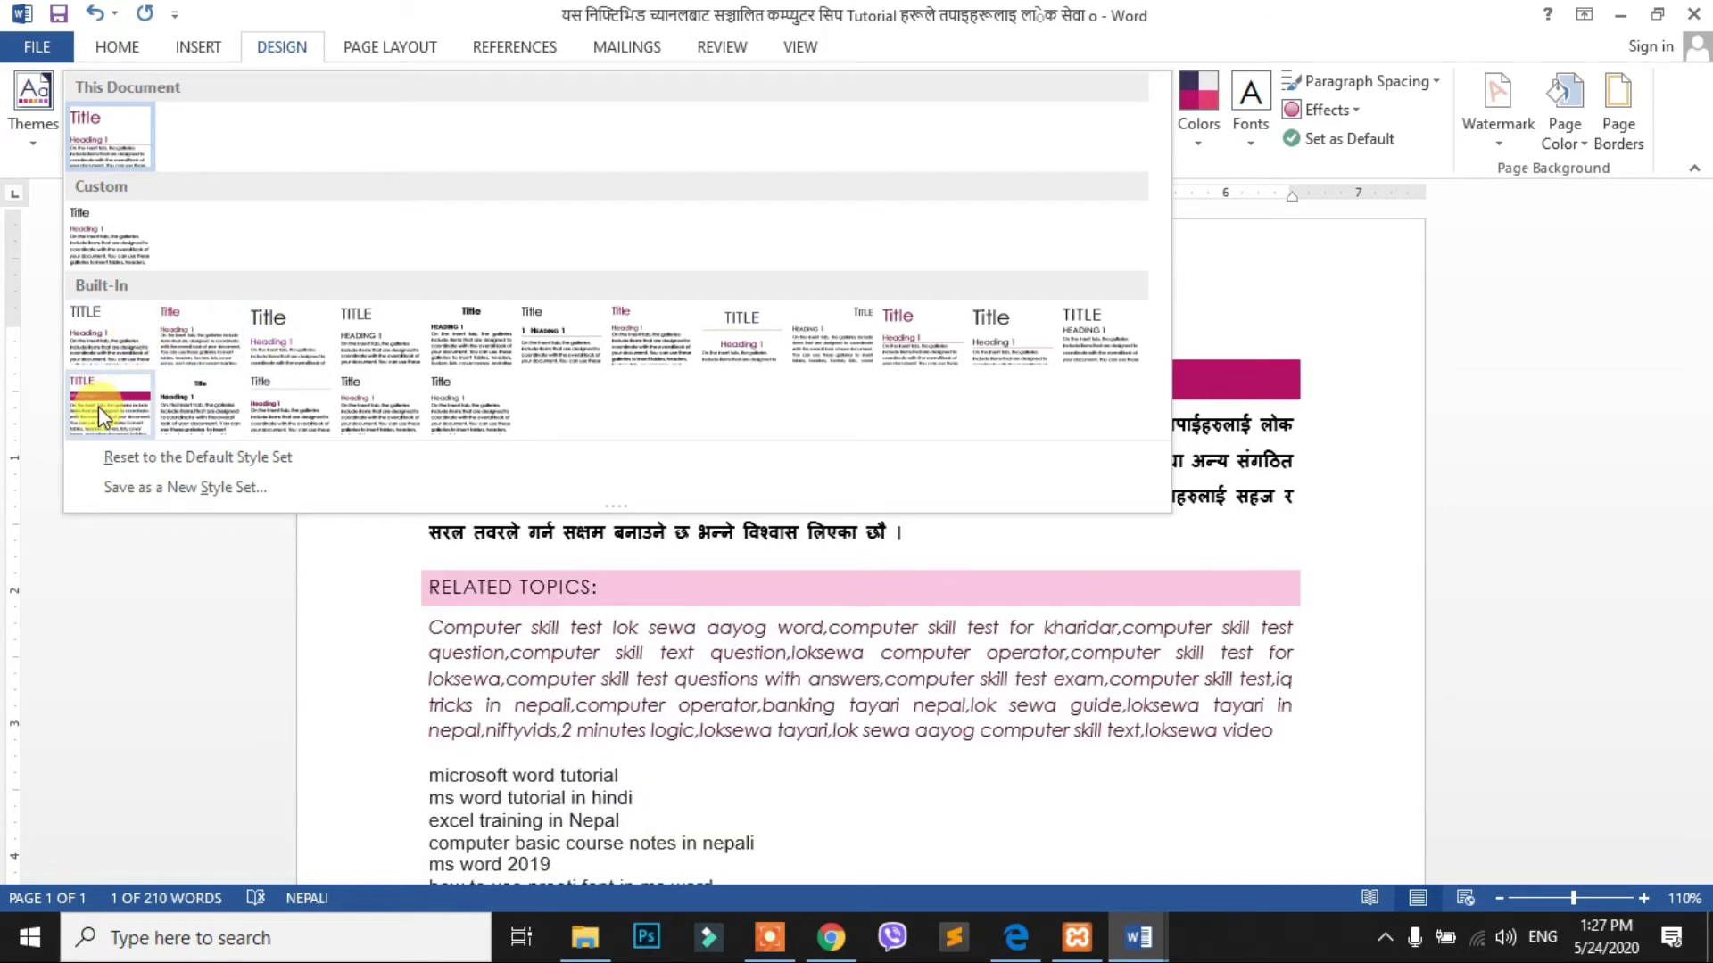
left_click(98, 409)
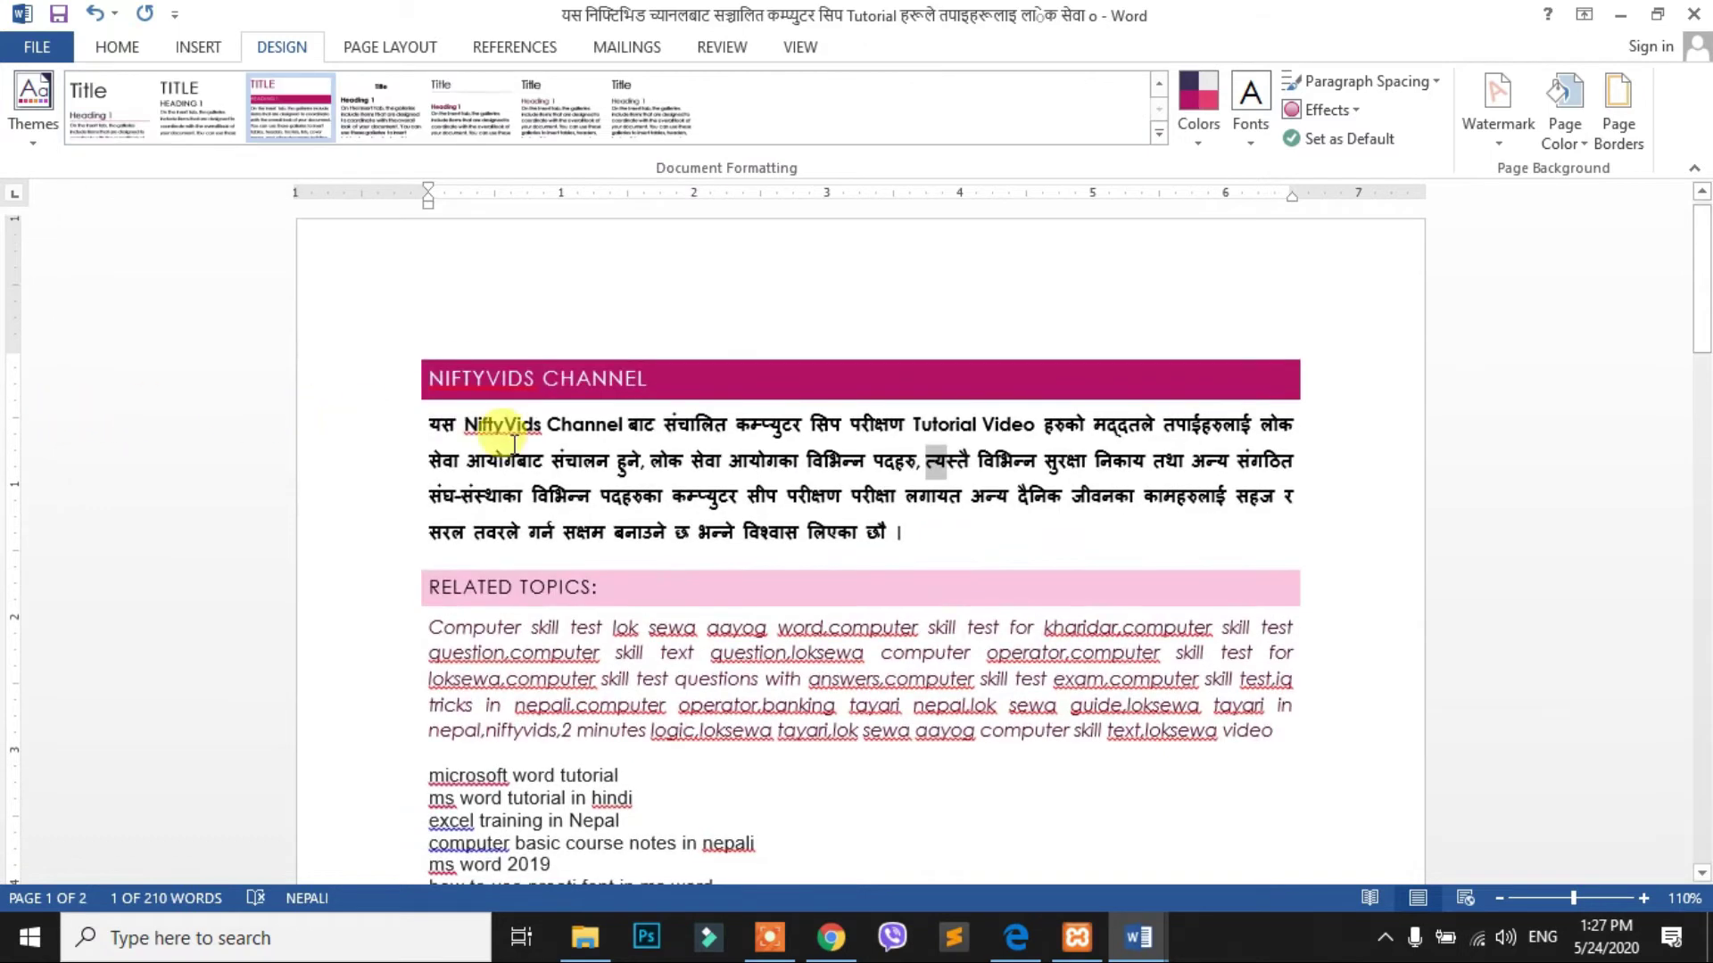
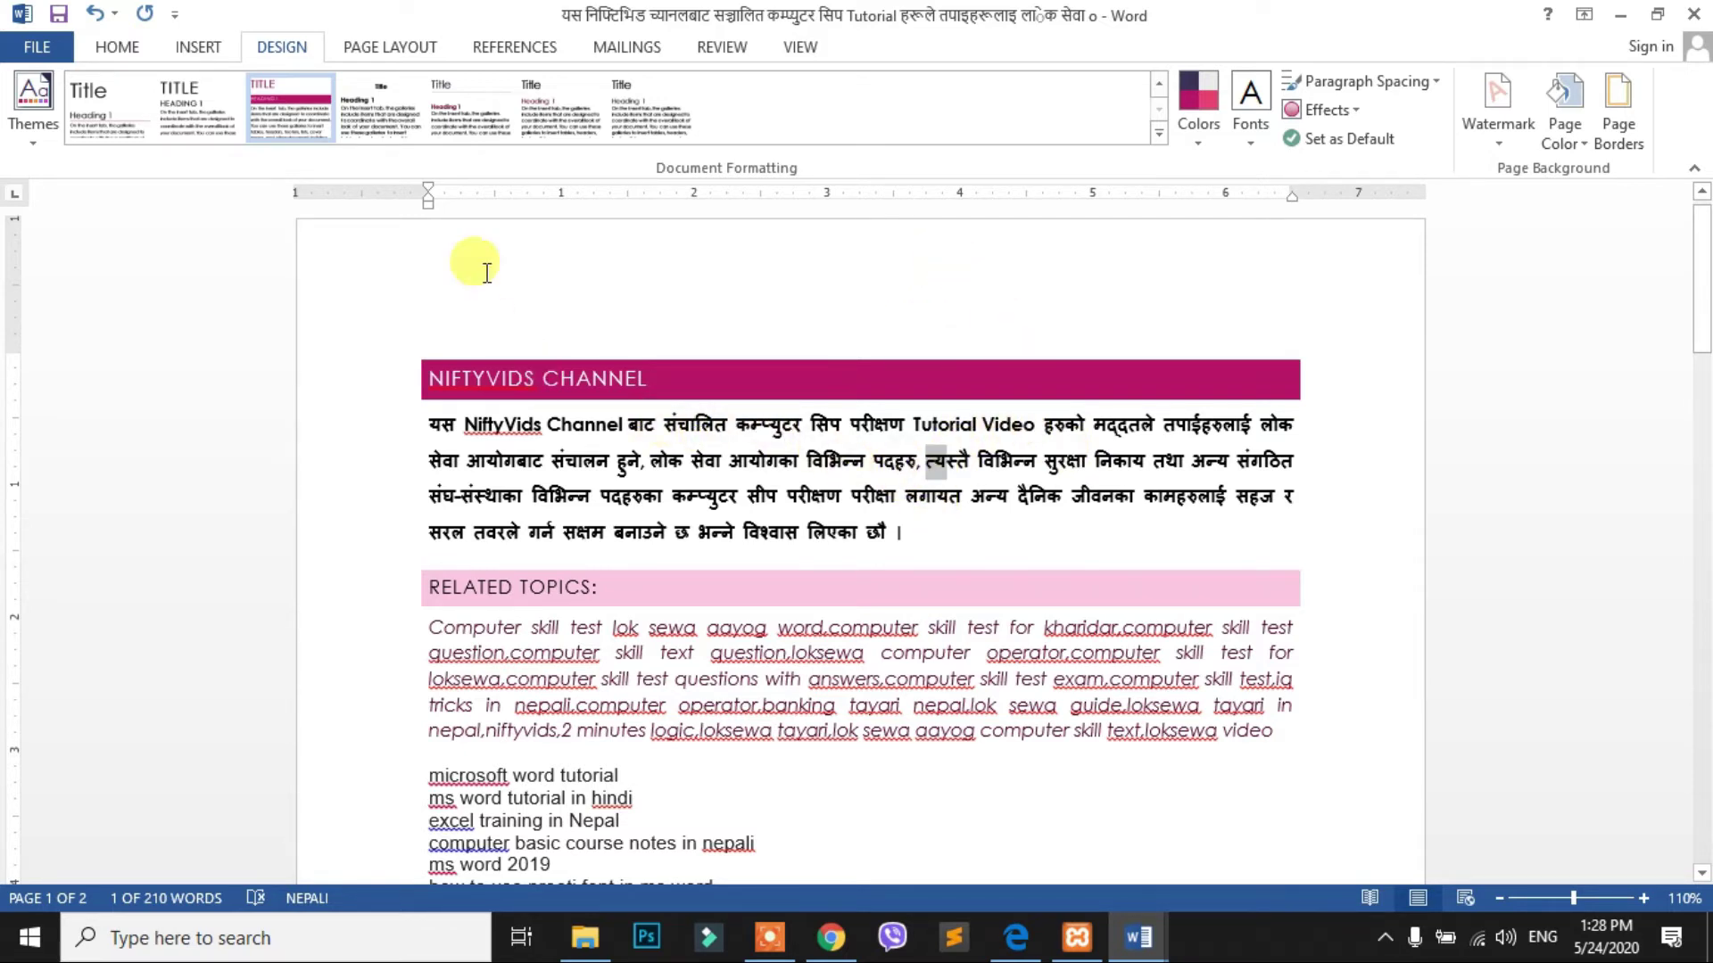
Try several built-in style sets, settle on the magenta-banner set, and open the Colors list
left_click(1160, 134)
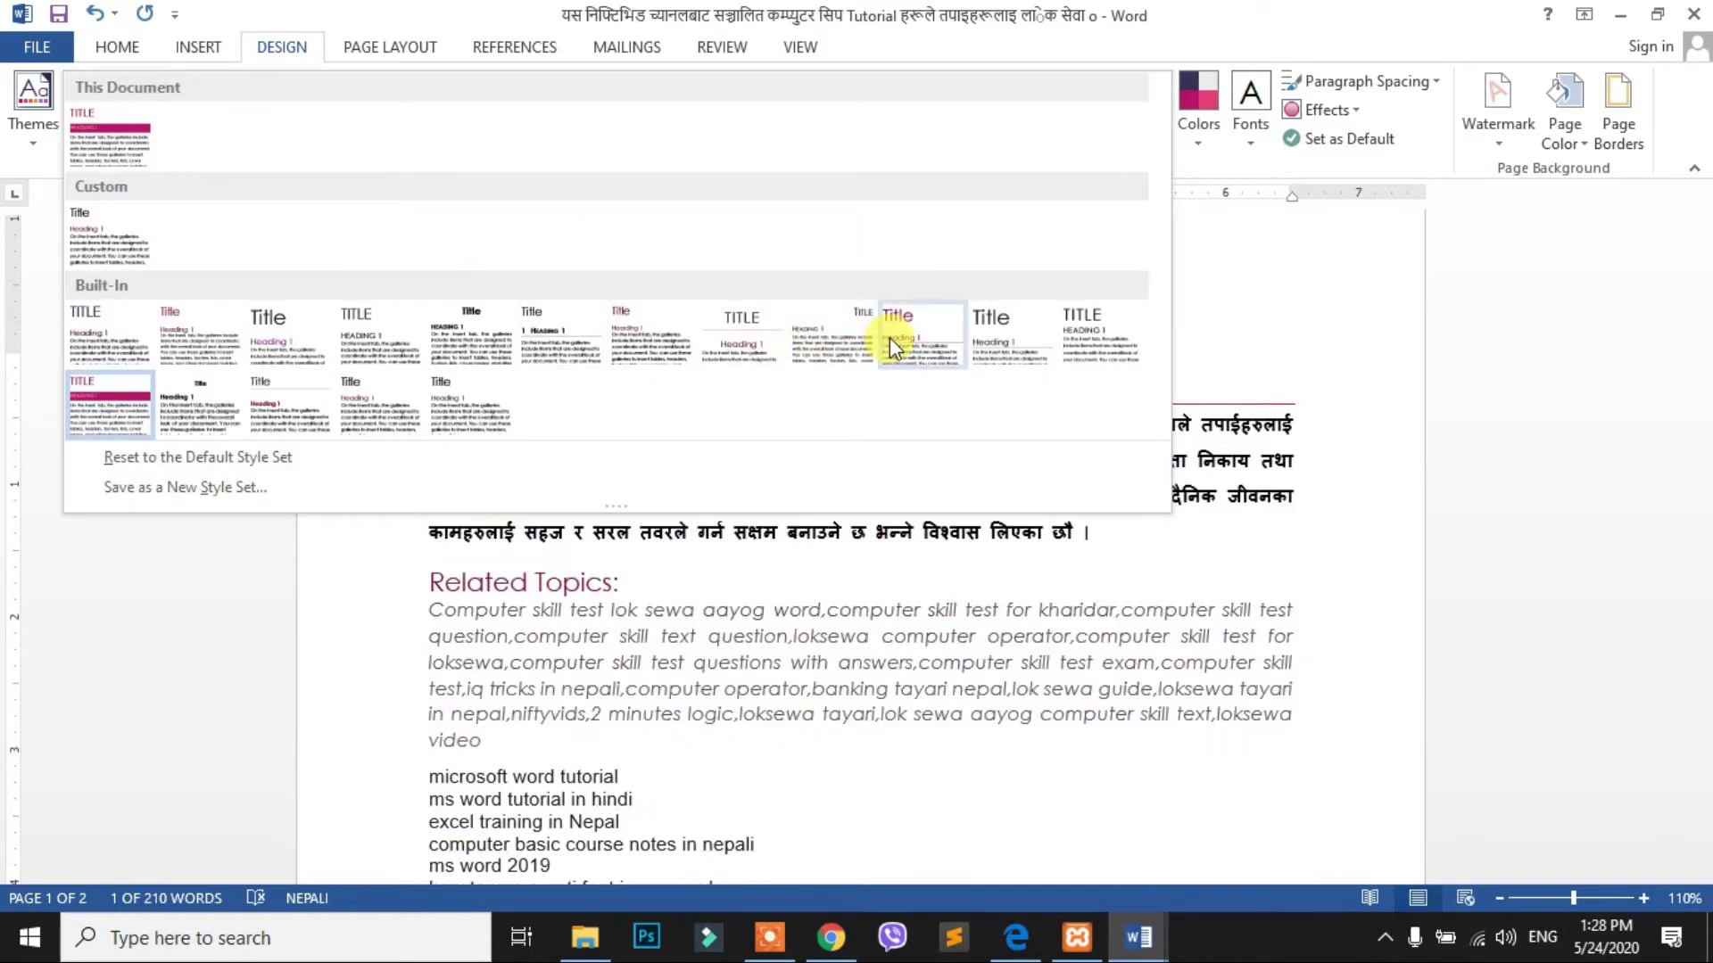
left_click(890, 338)
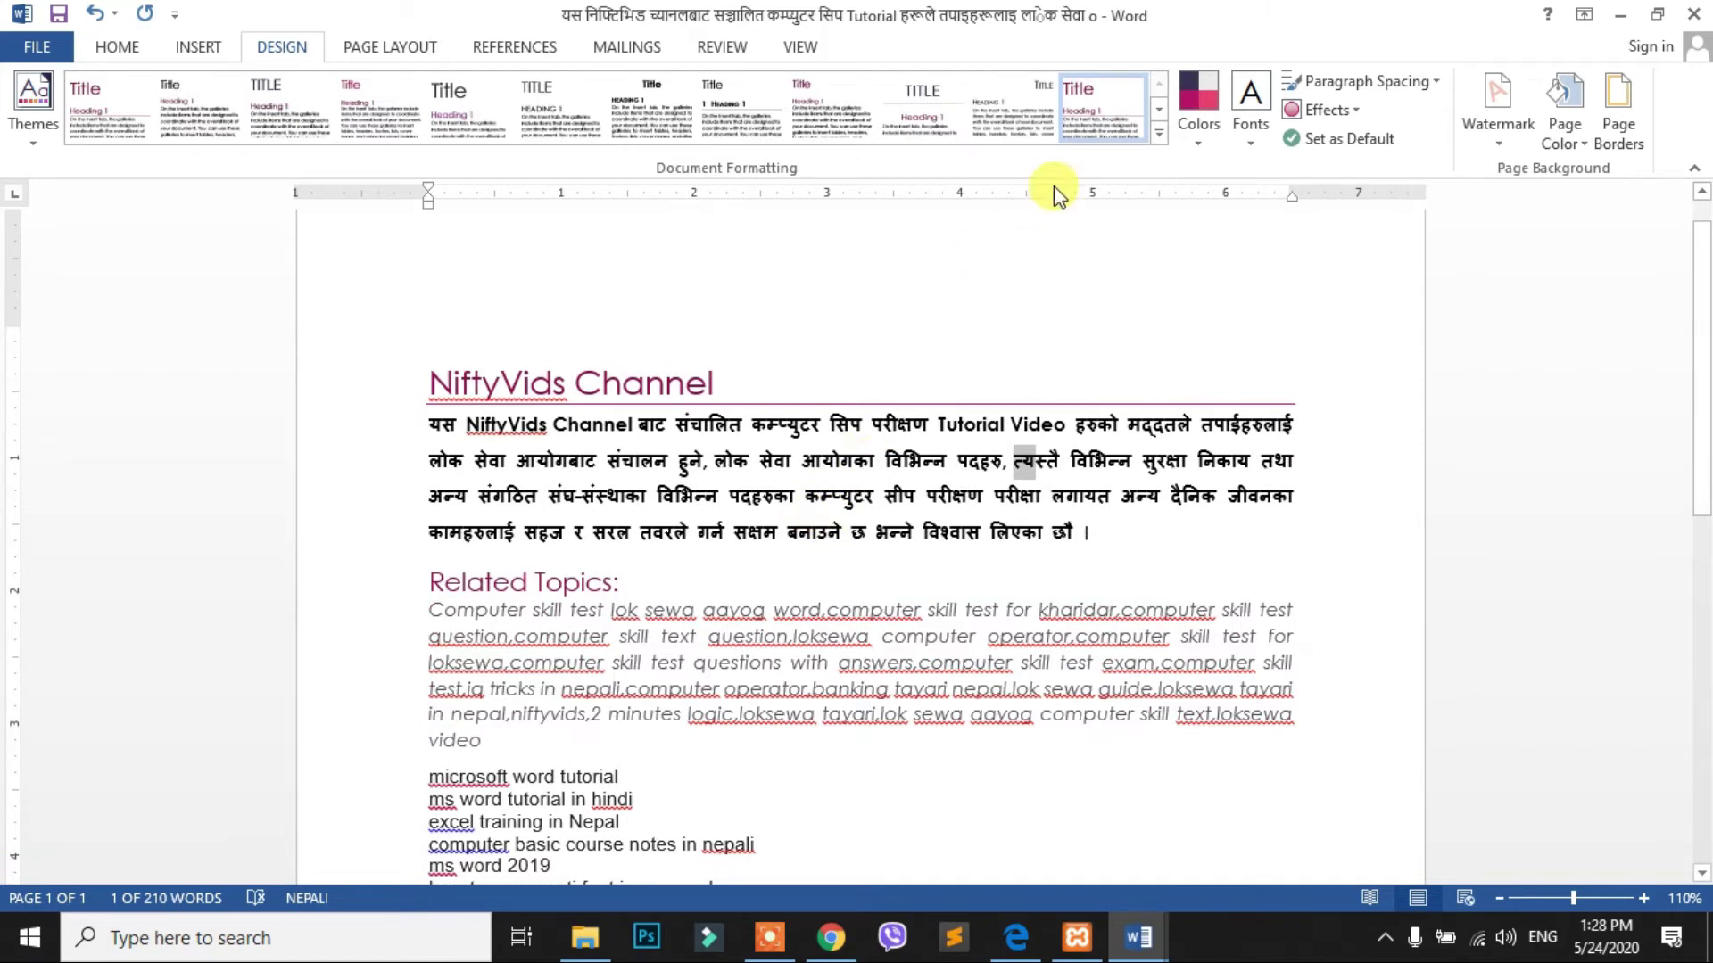
left_click(1159, 133)
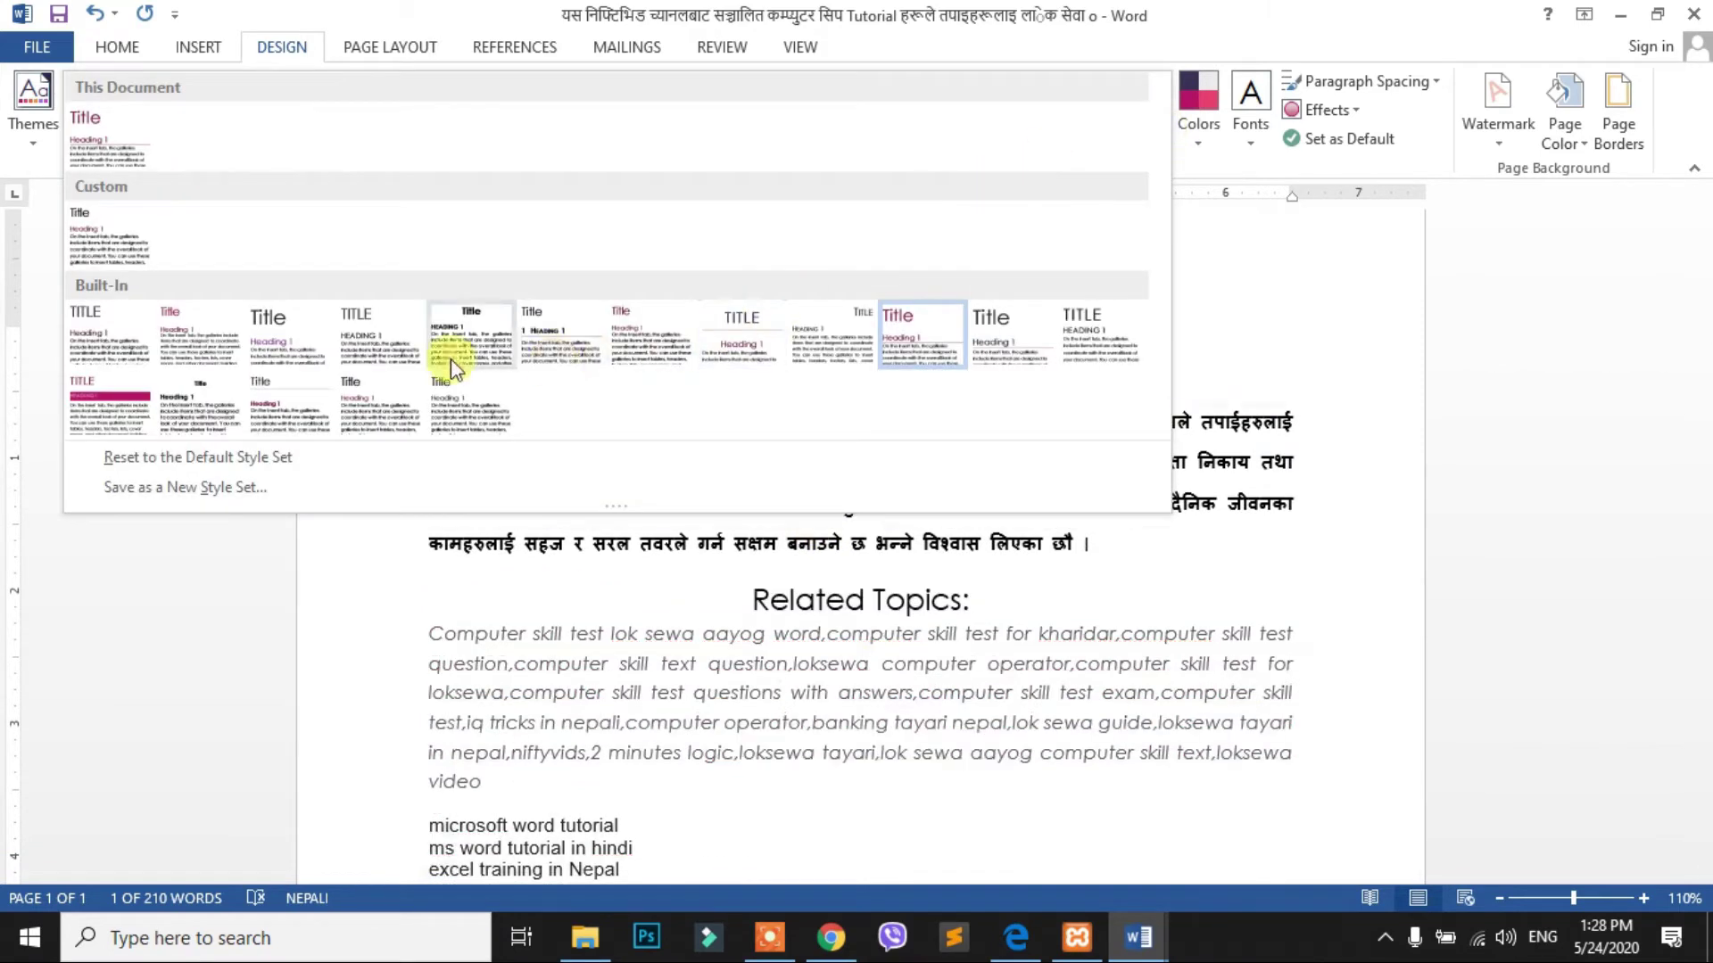
left_click(1002, 334)
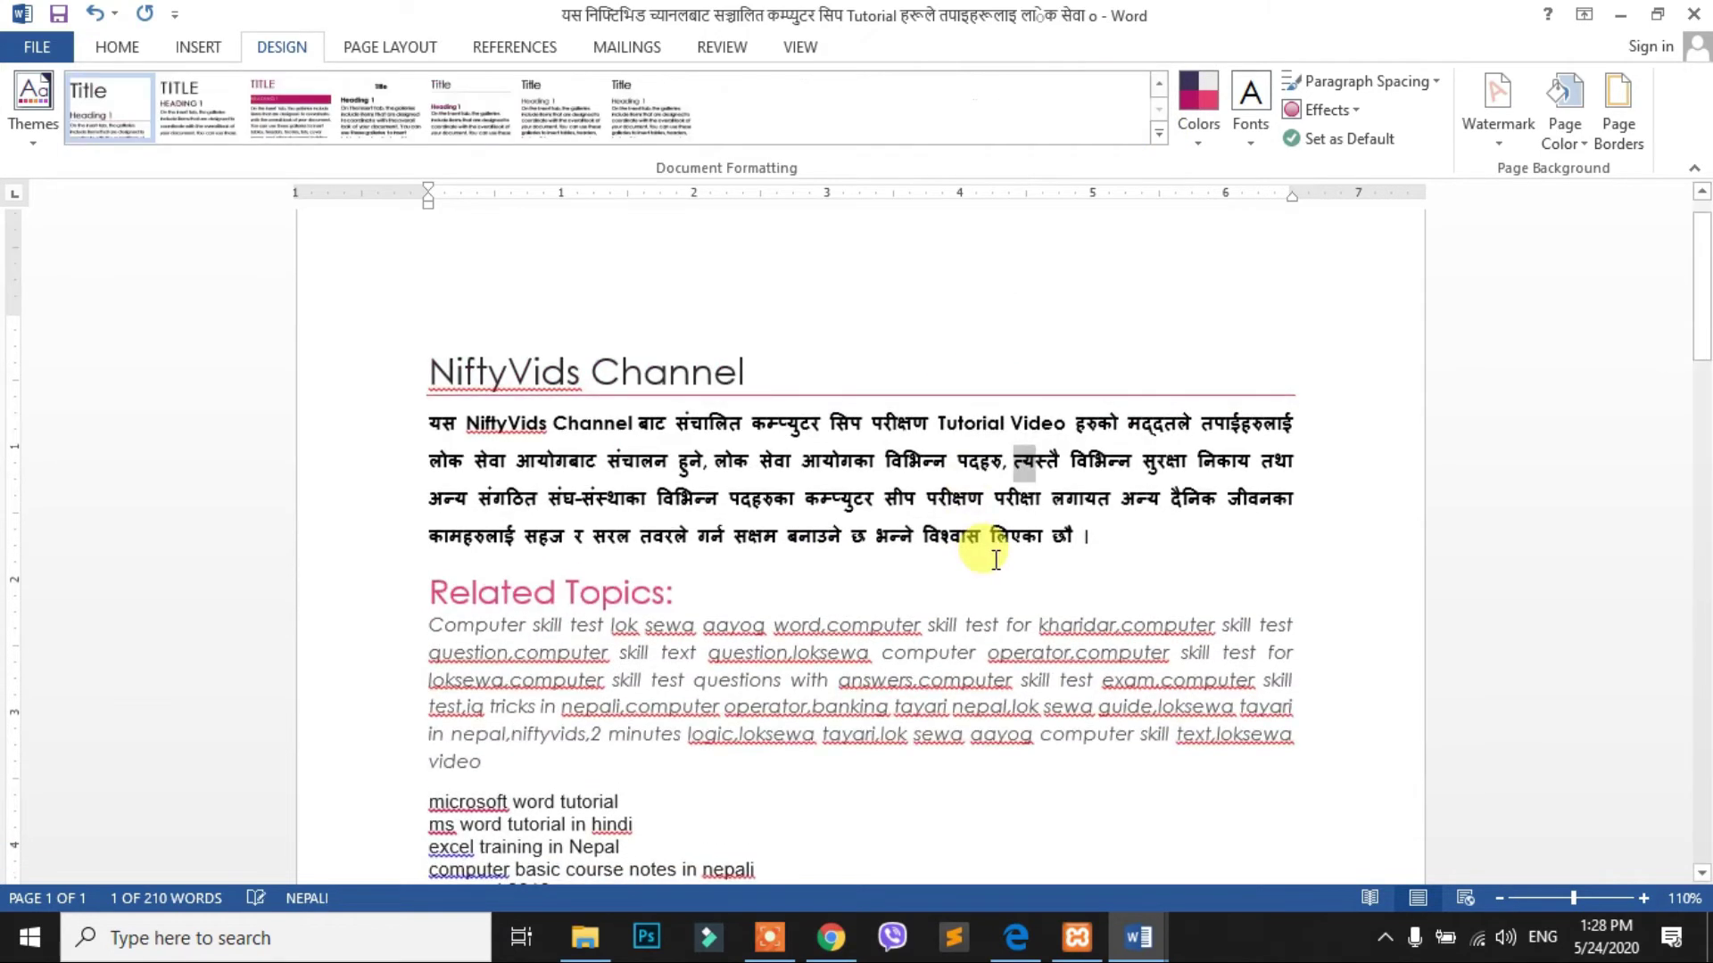
left_click(1158, 134)
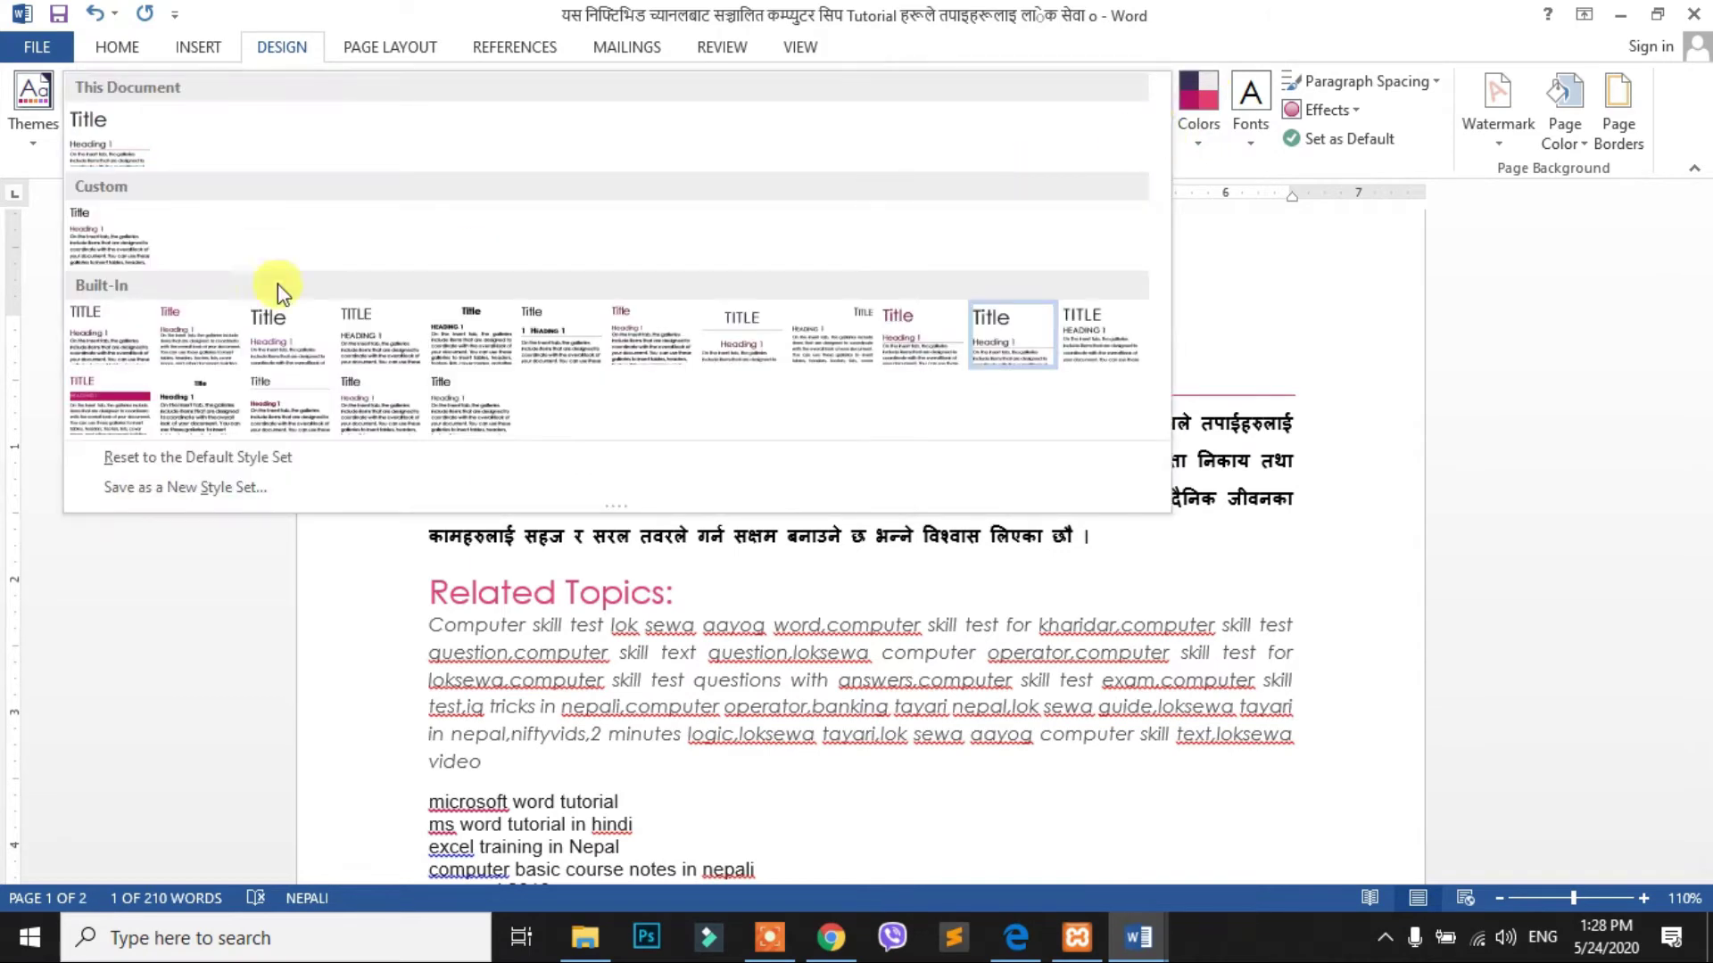
left_click(102, 401)
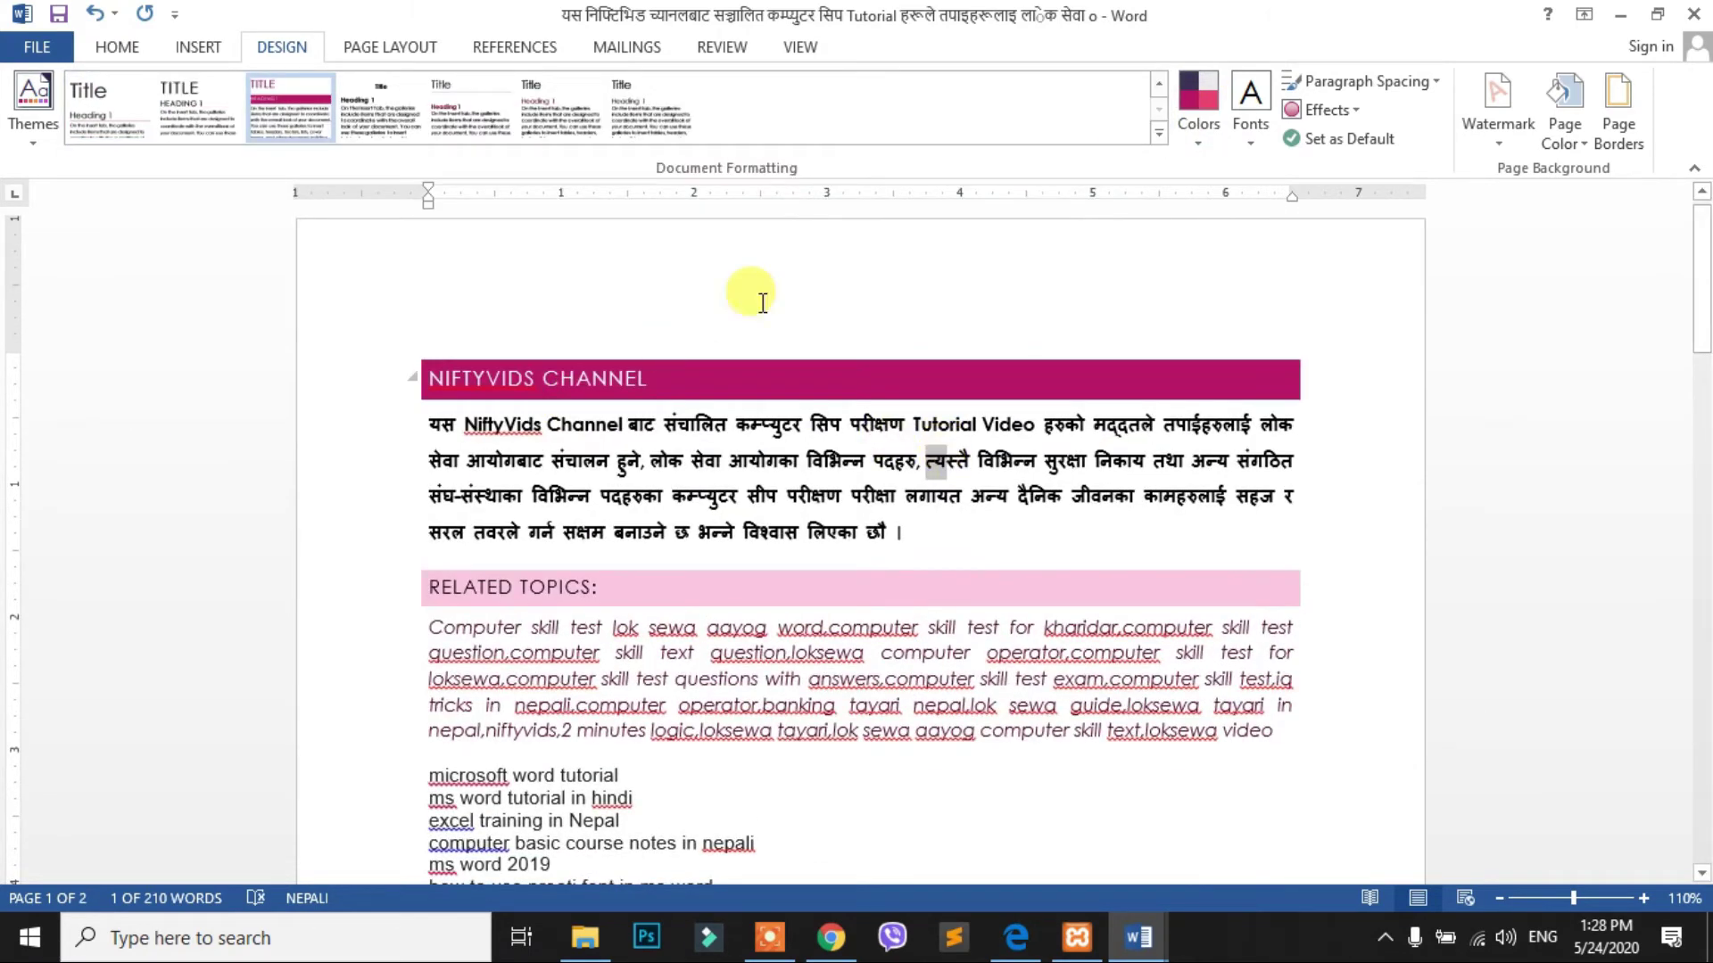
left_click(1202, 145)
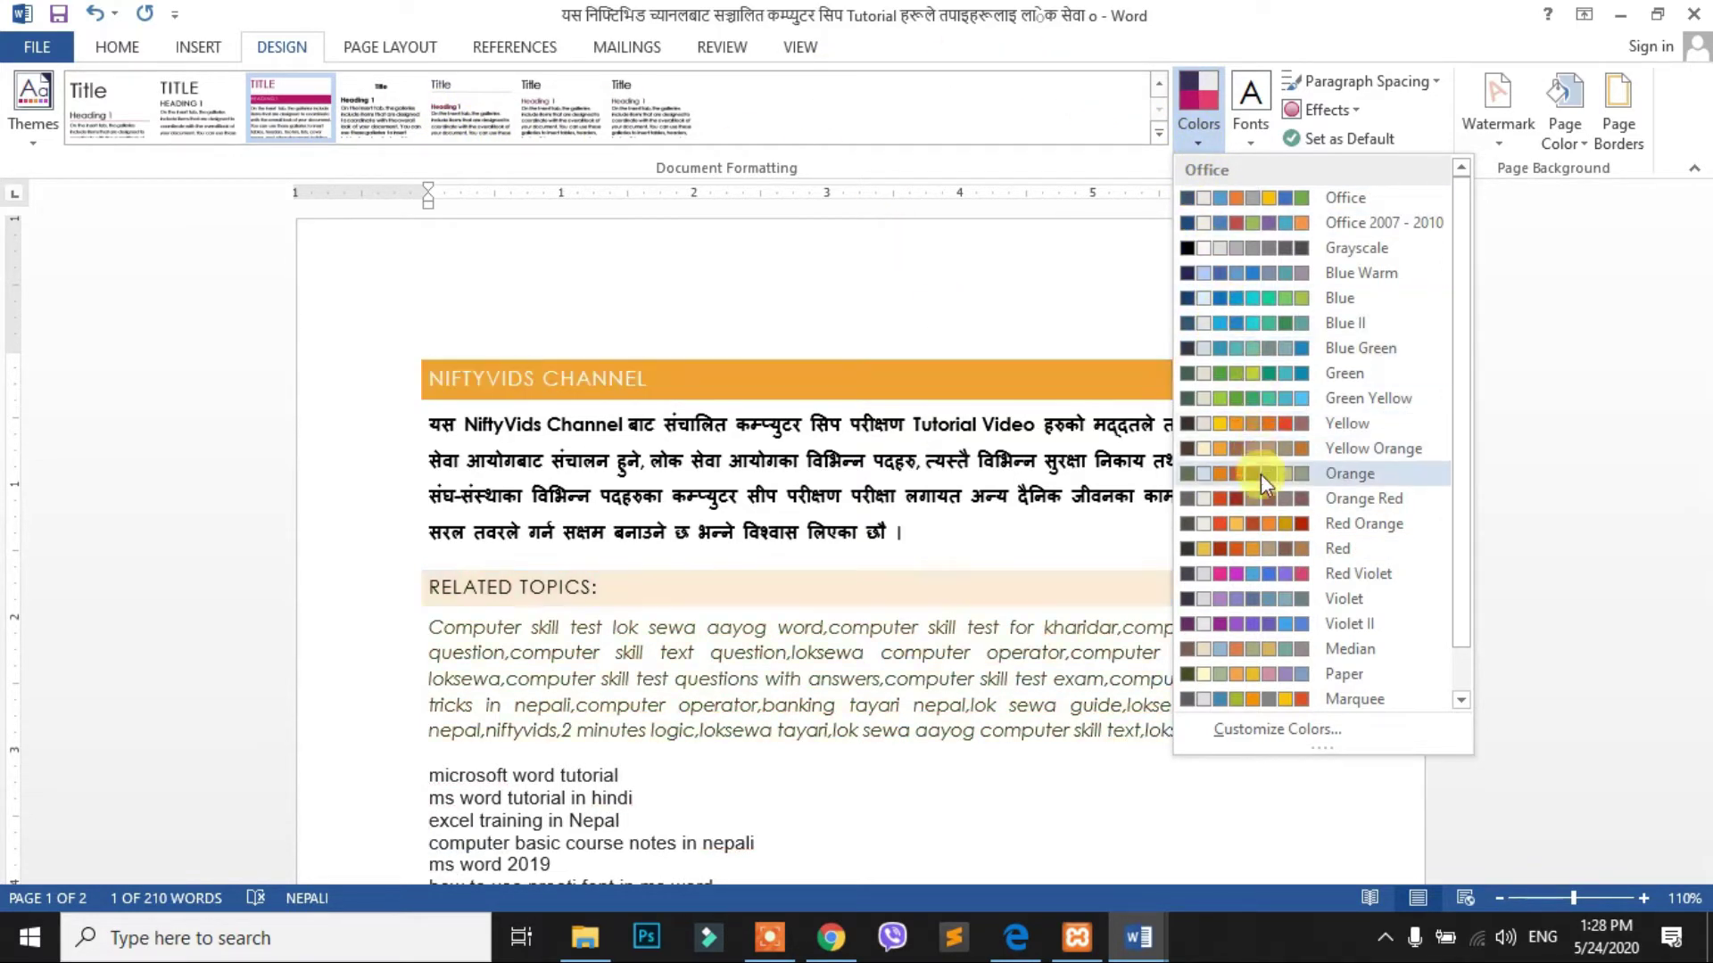
Apply Blue Warm colours and keep spacing at 5 pt before, 10 pt after, 1.15 lines
left_click(1256, 276)
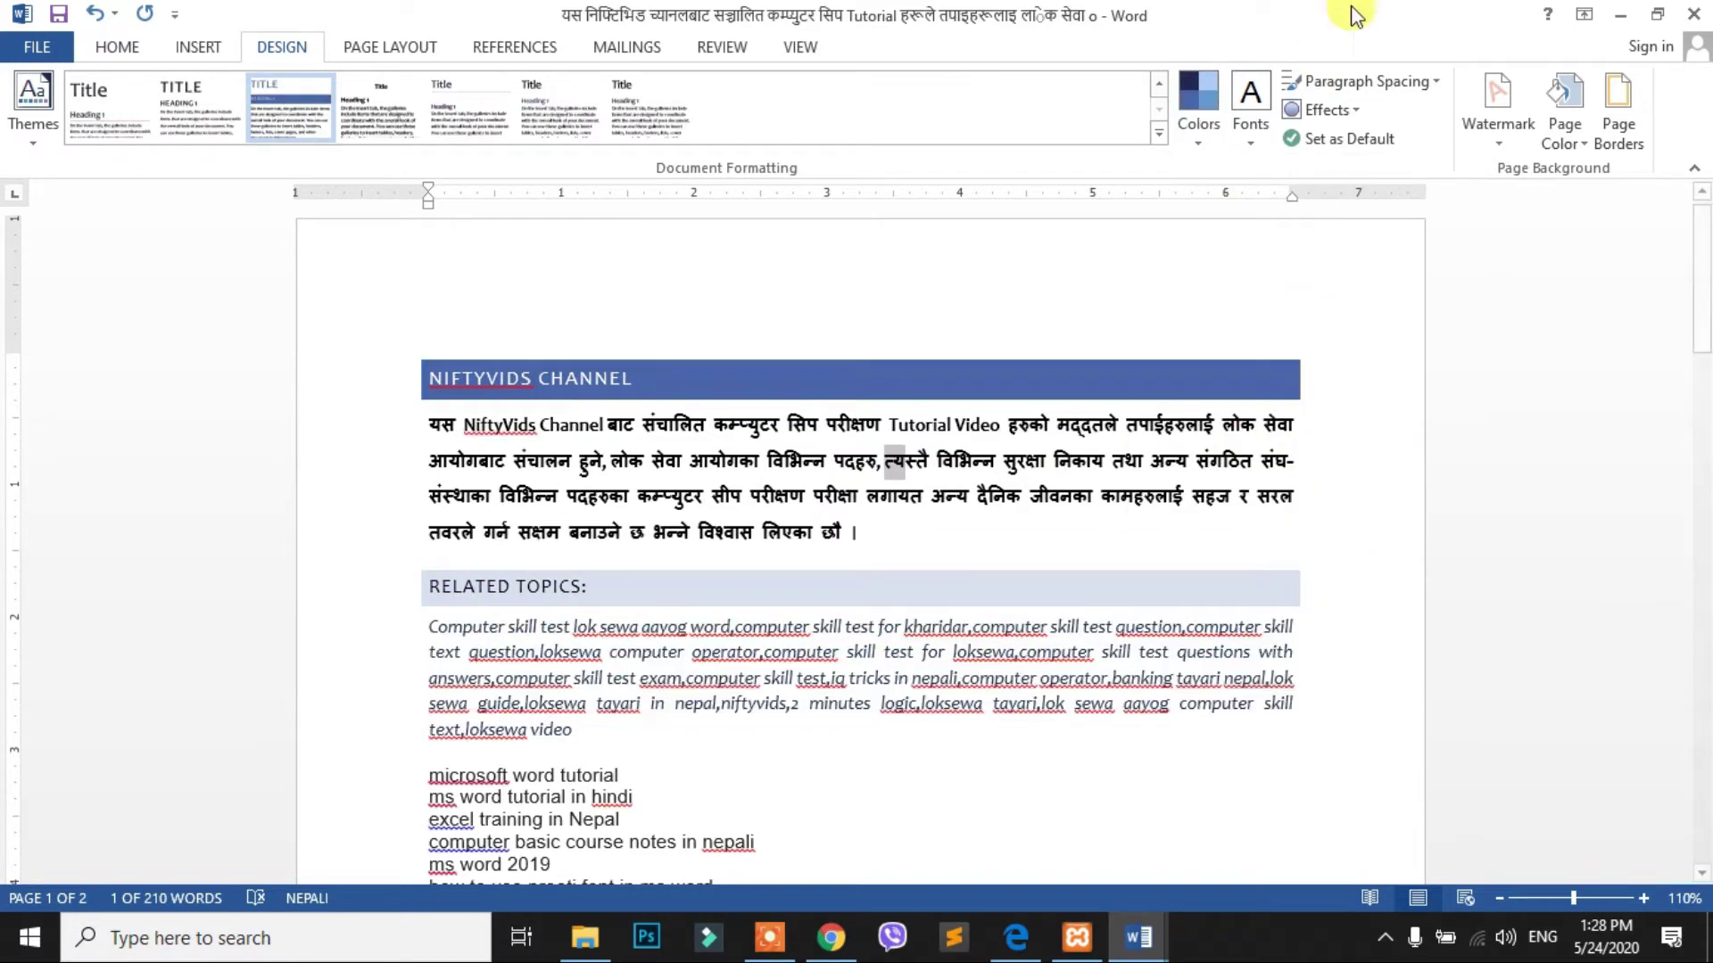
left_click(1425, 84)
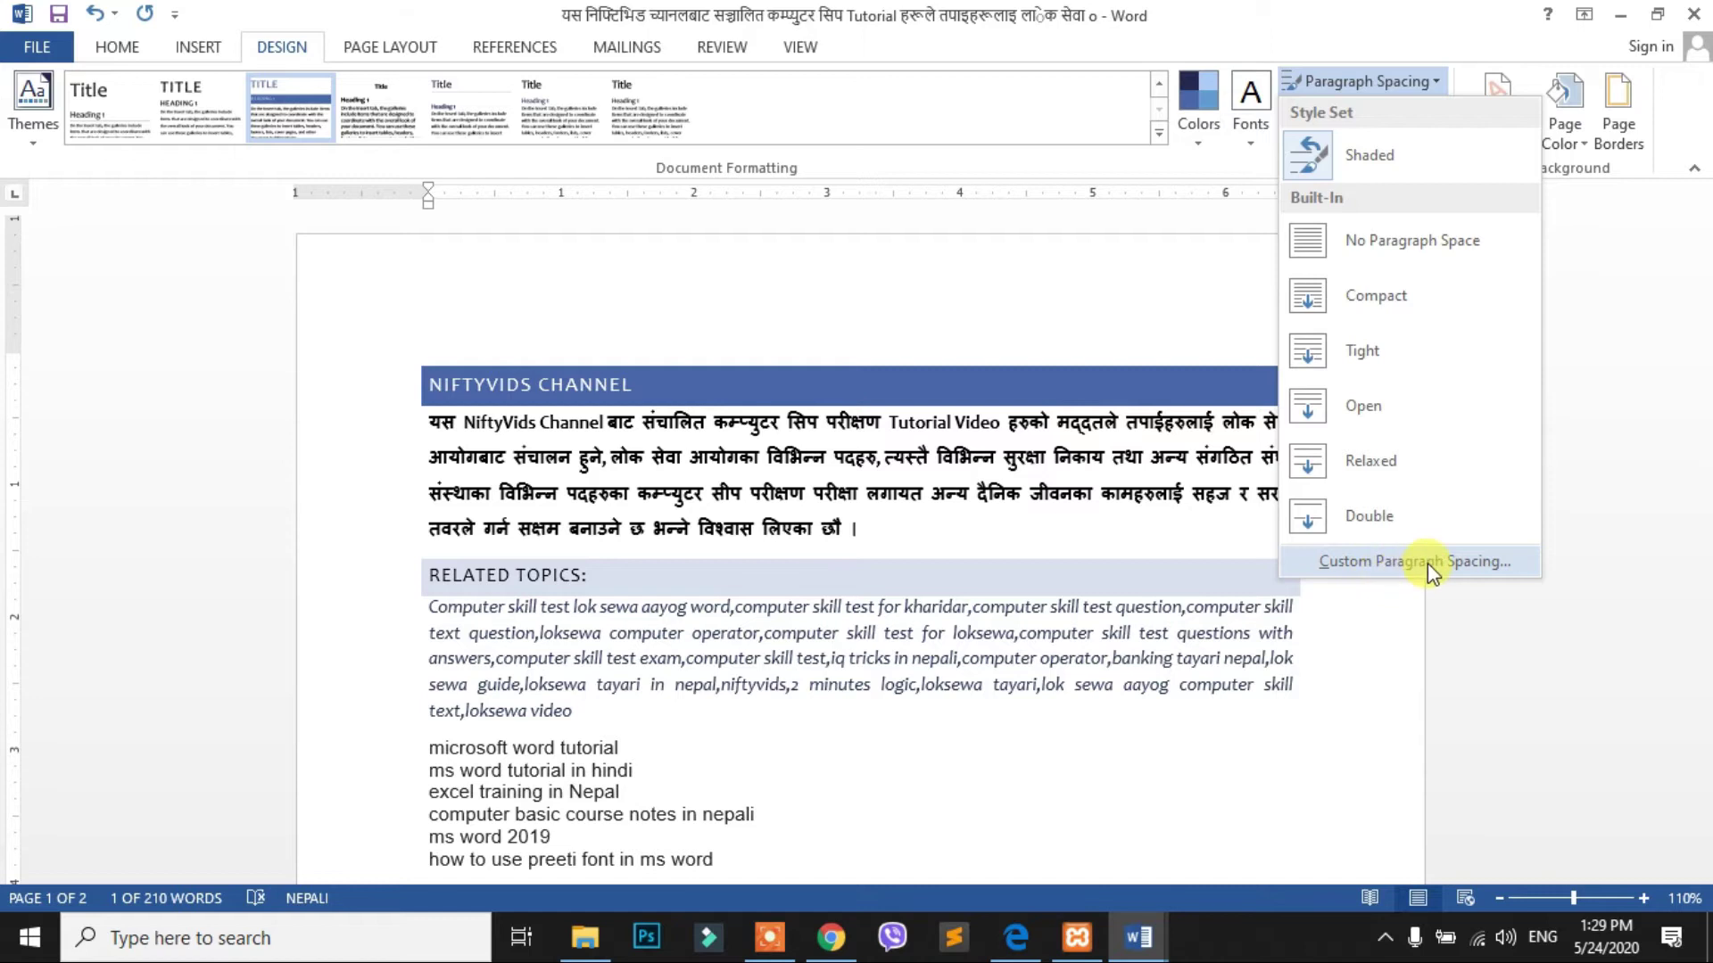
left_click(1428, 564)
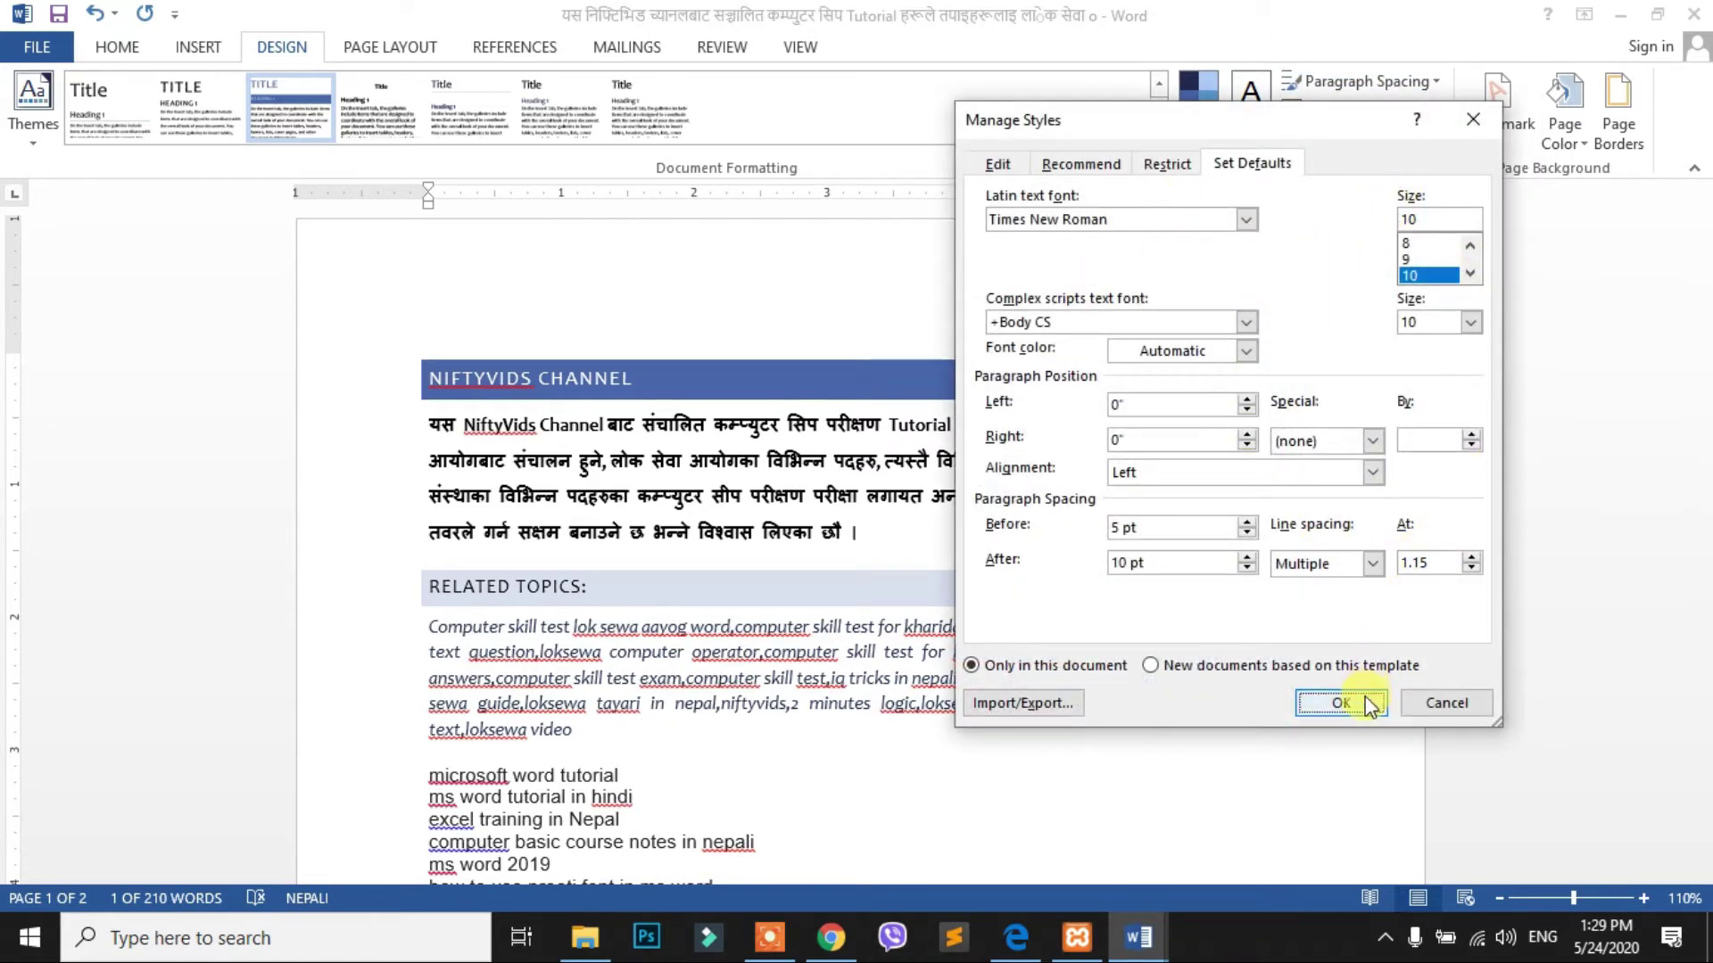
left_click(1340, 704)
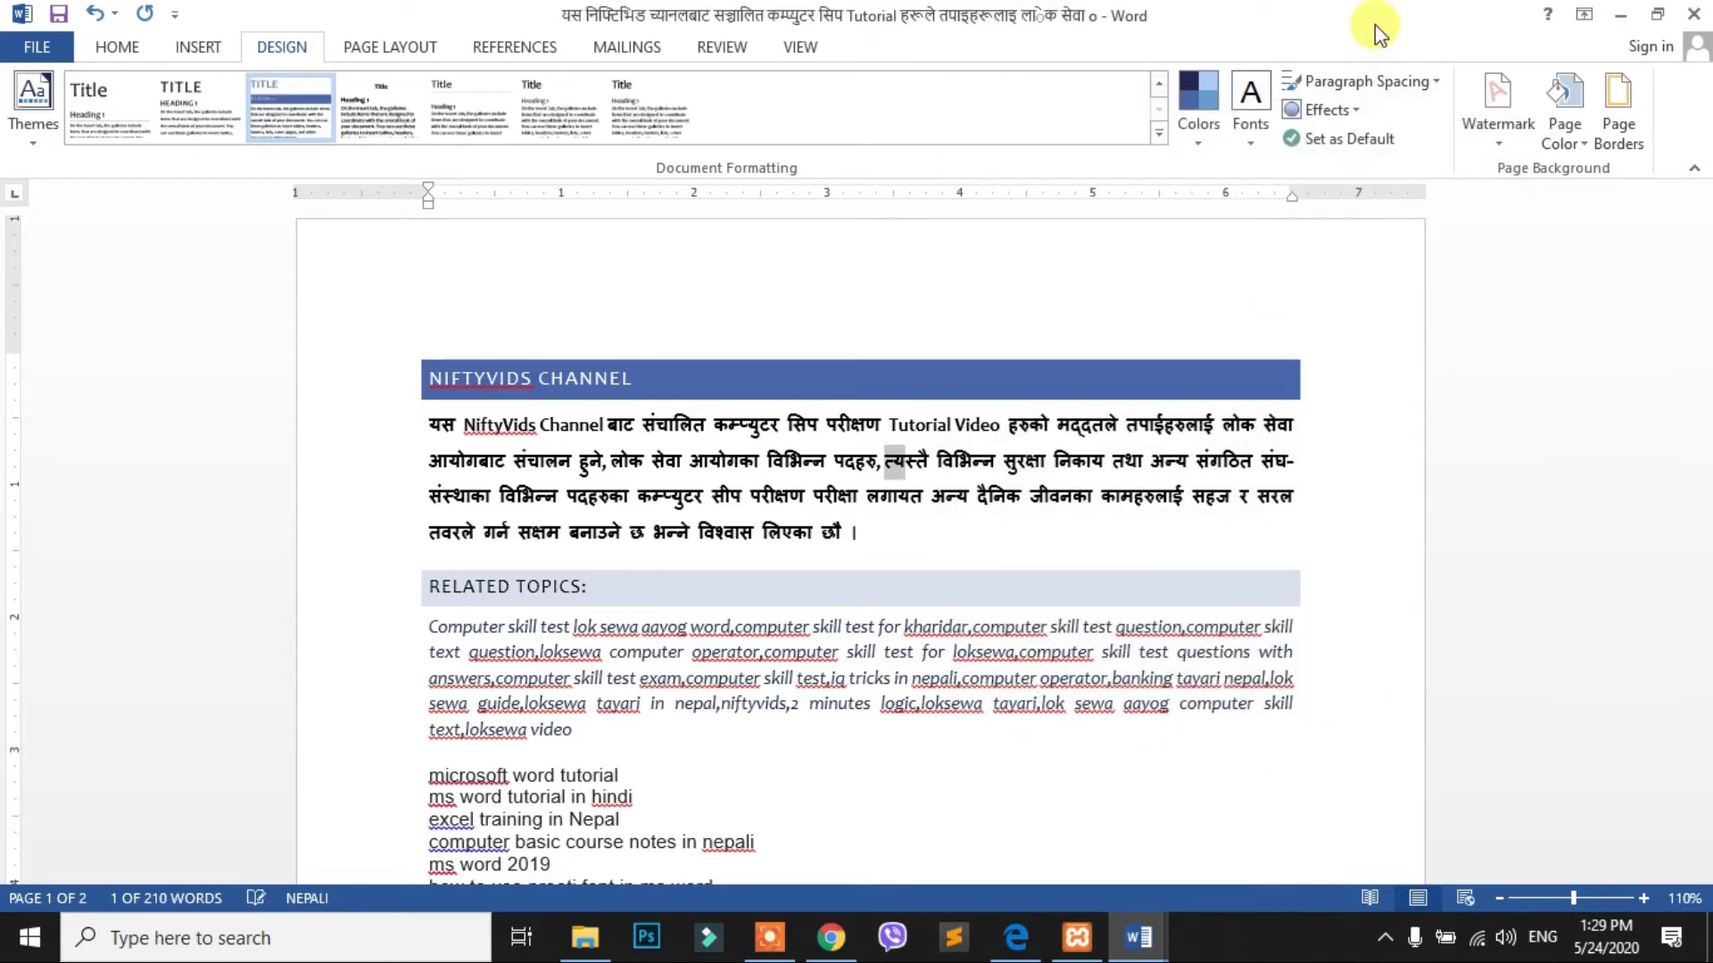
left_click(1357, 108)
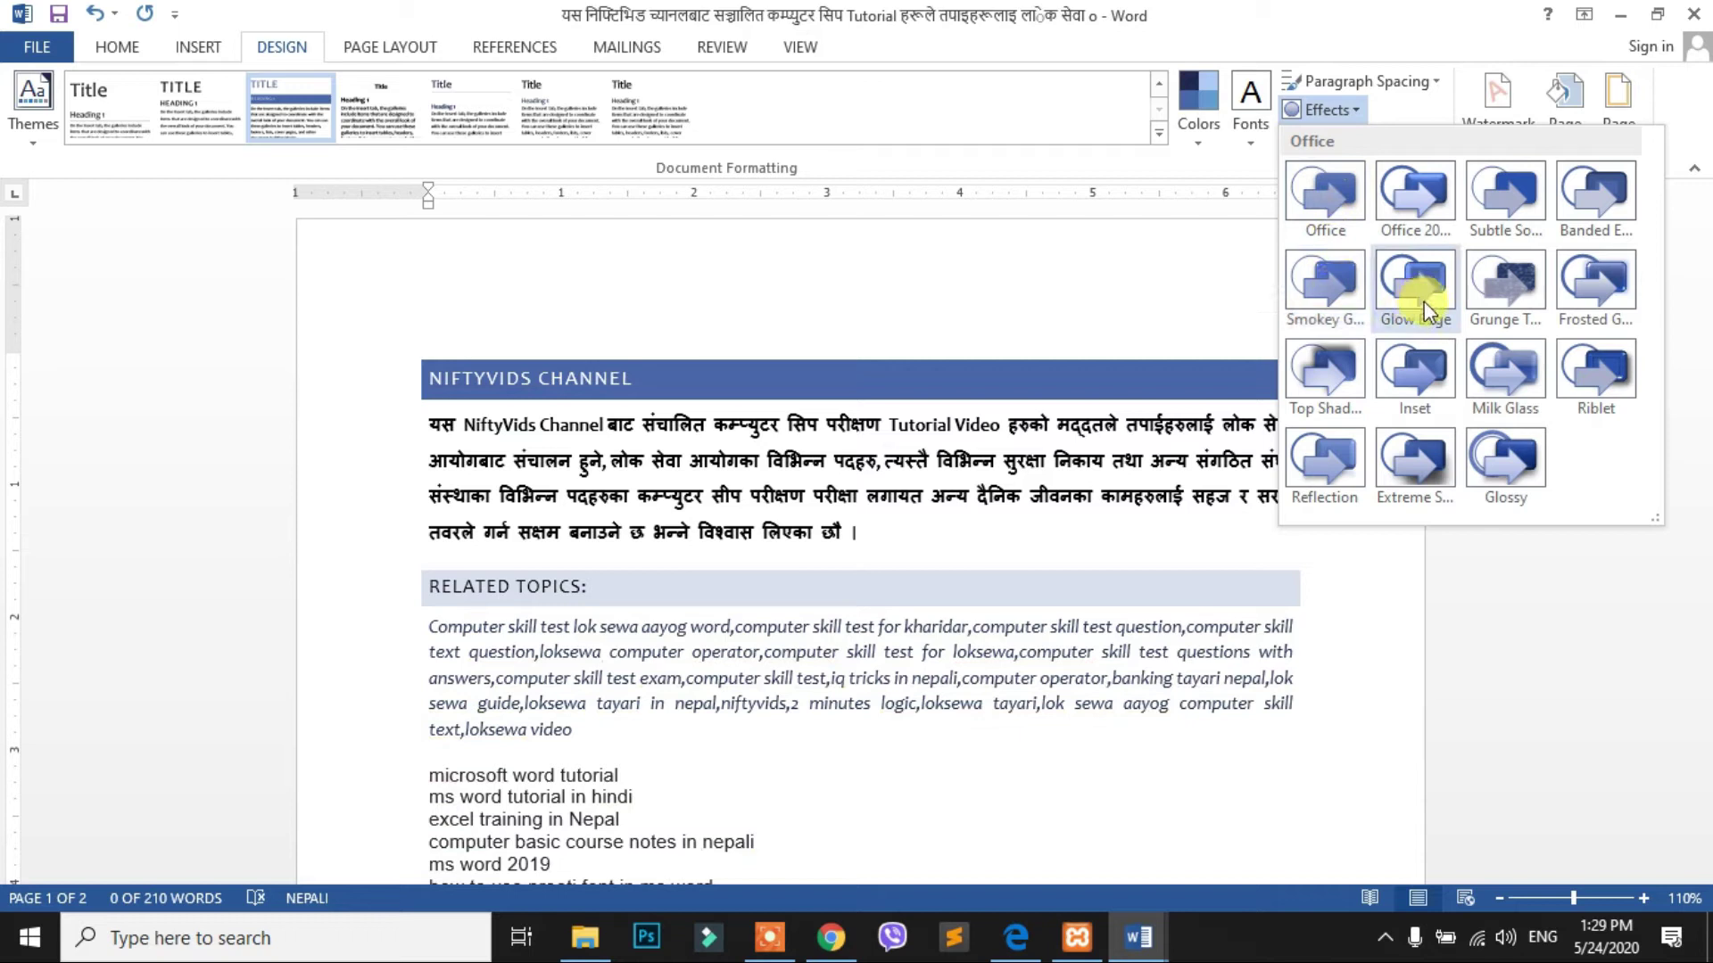
Choose a theme effect from the Effects gallery
left_click(1512, 185)
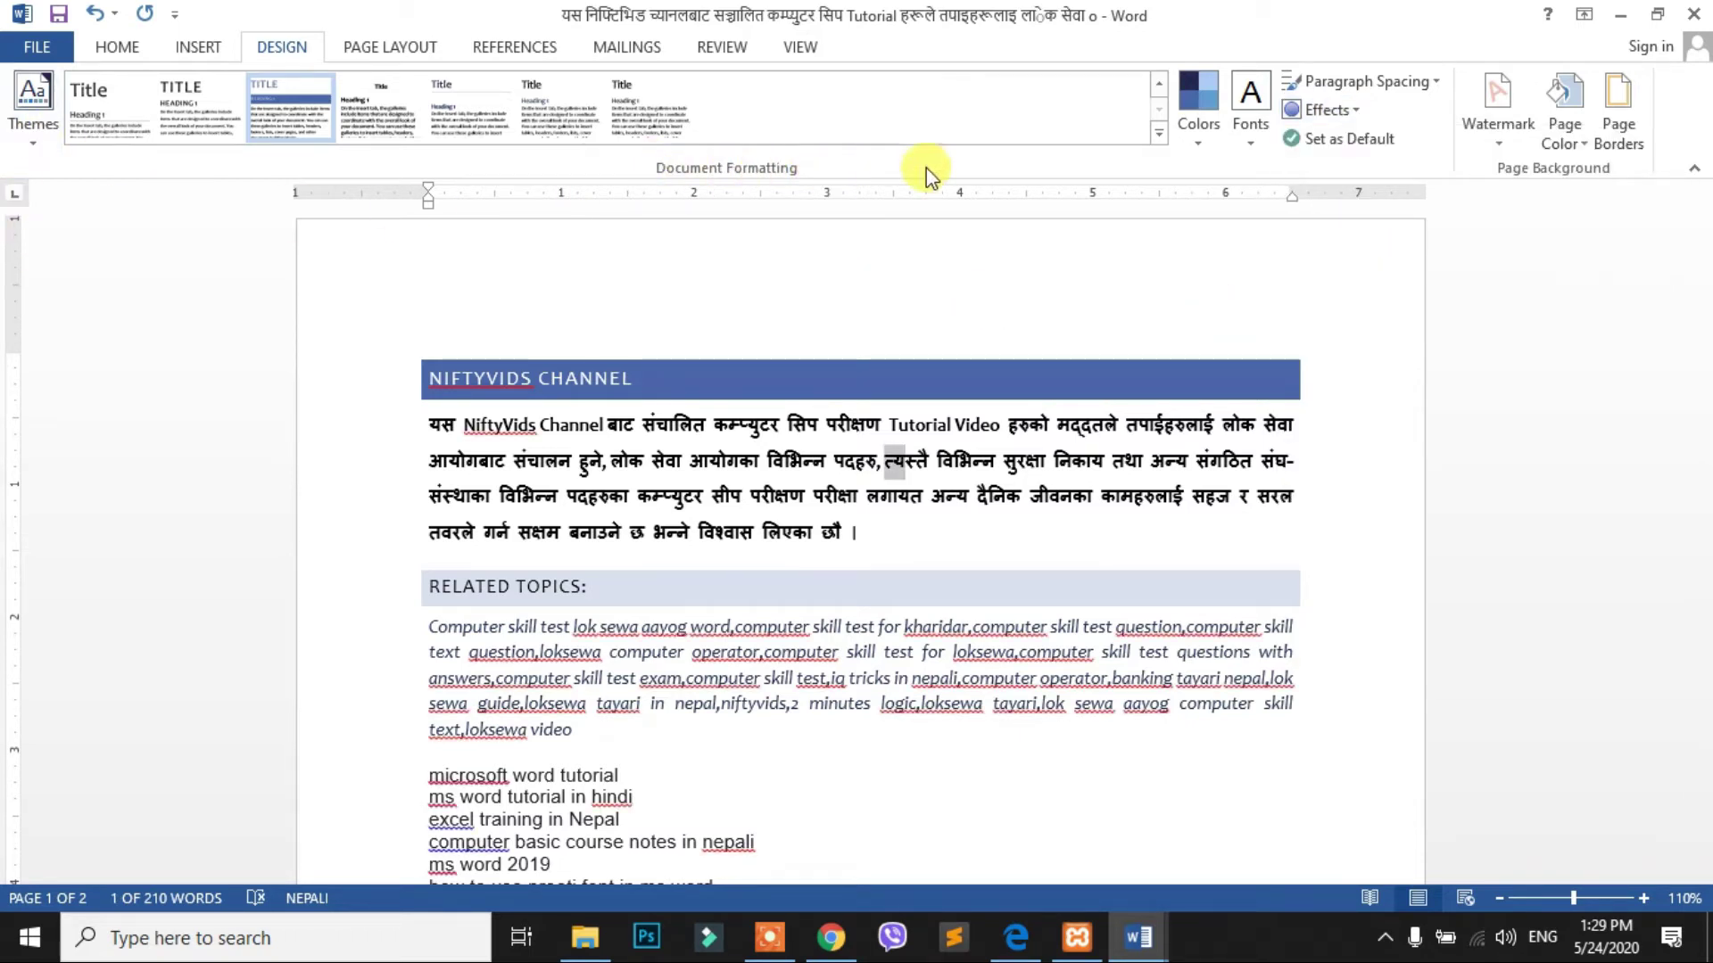
mouse_move(856, 562)
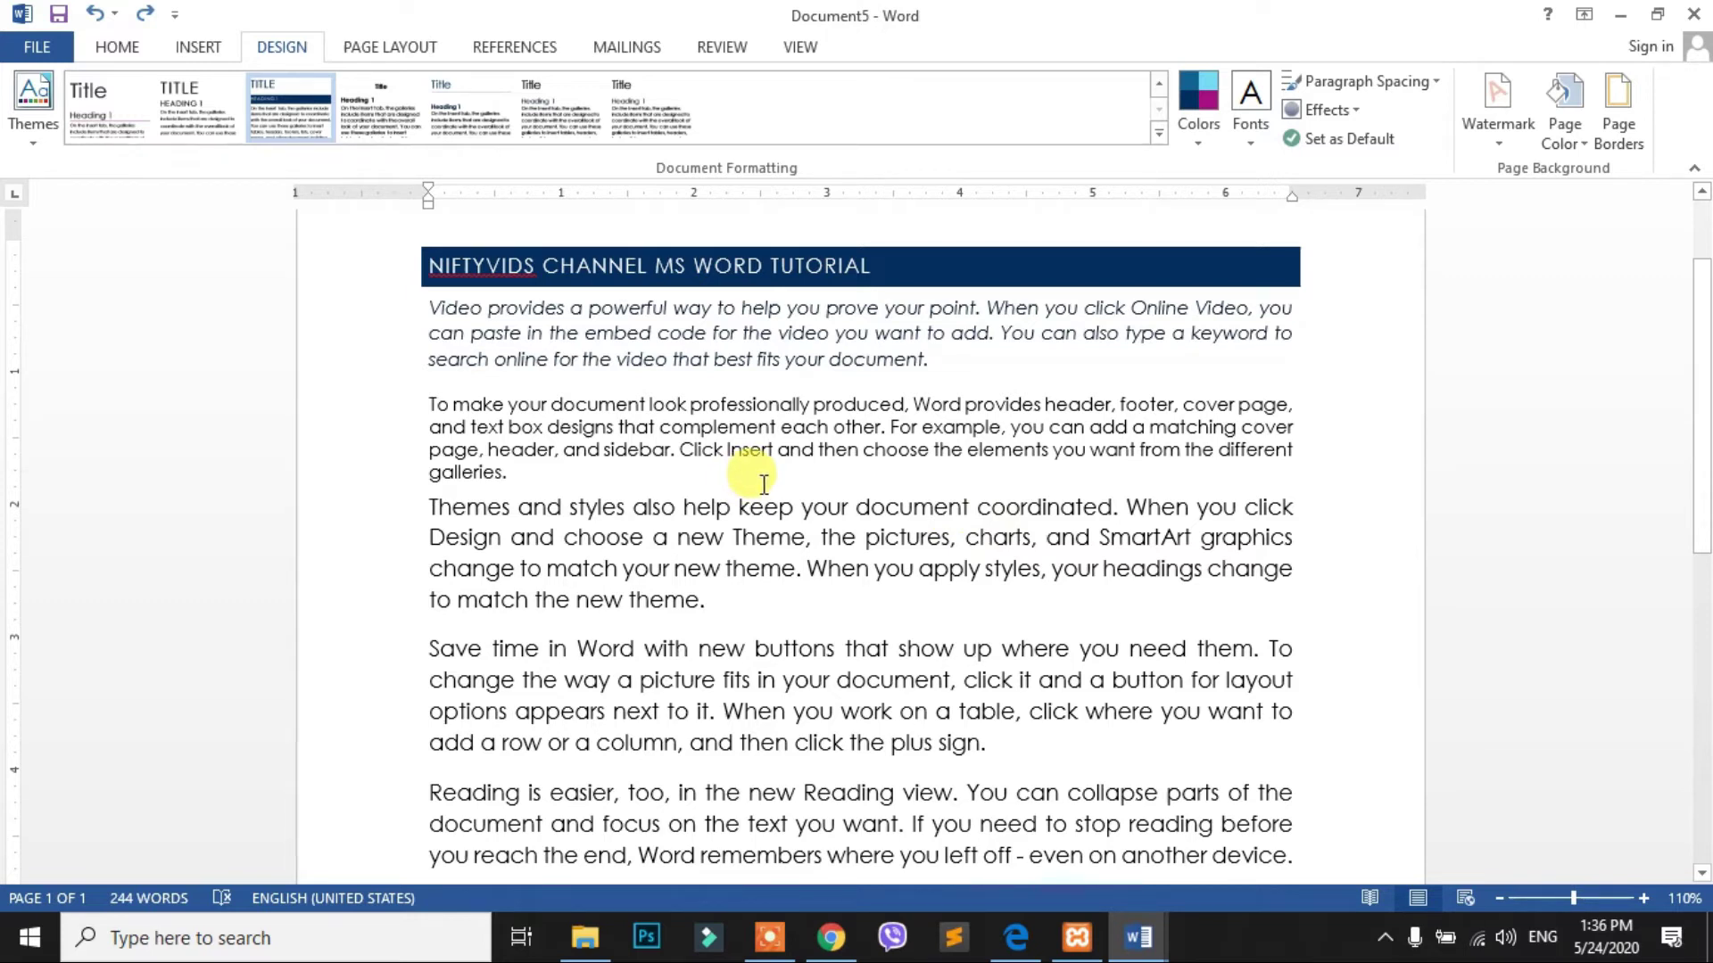
Start a custom text watermark reading 'Loksewa aayog'
left_click(1496, 145)
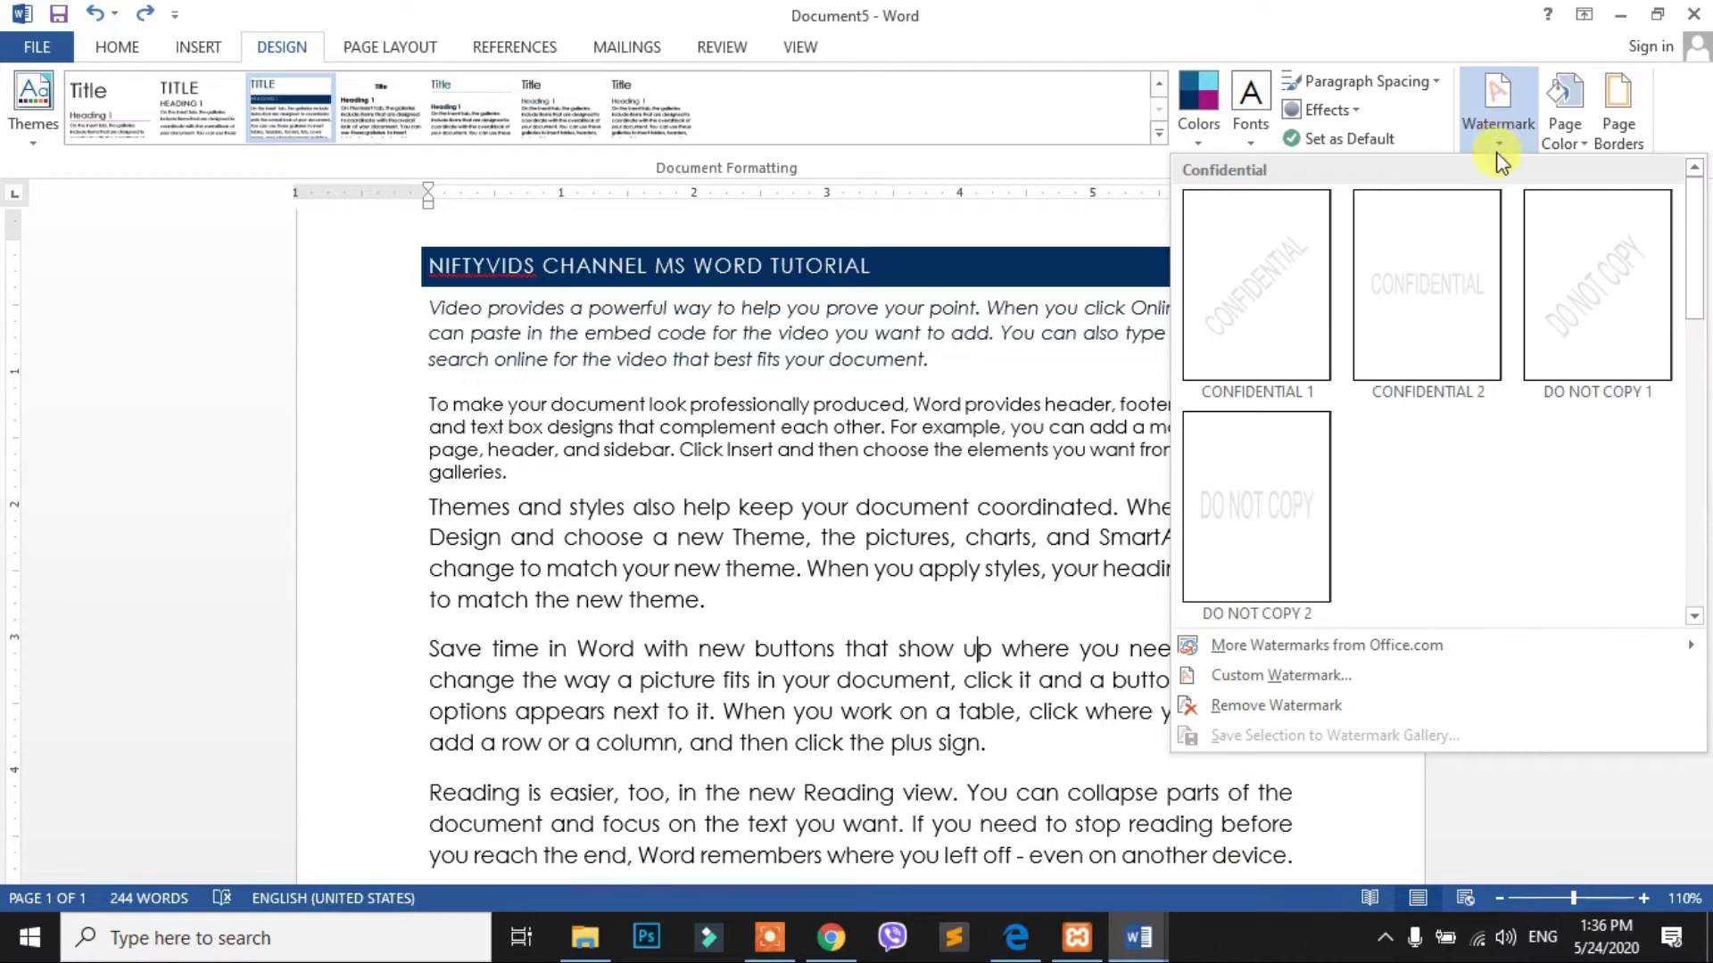
left_click(1280, 681)
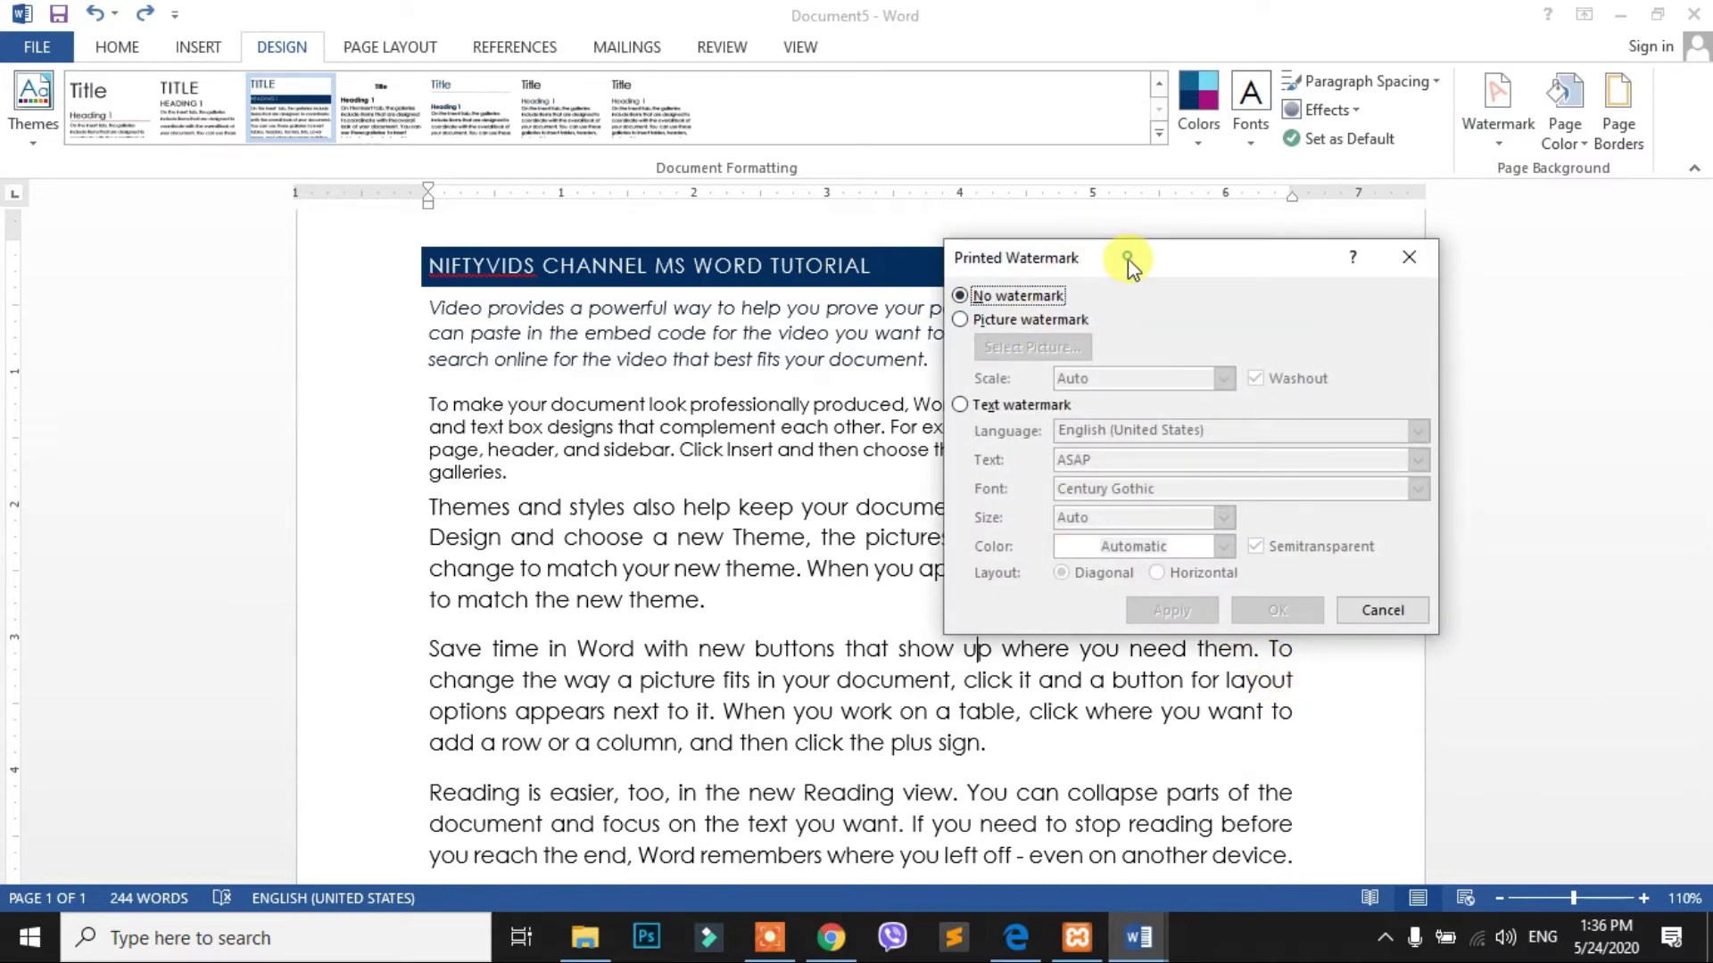
left_click_drag(1128, 258, 1096, 269)
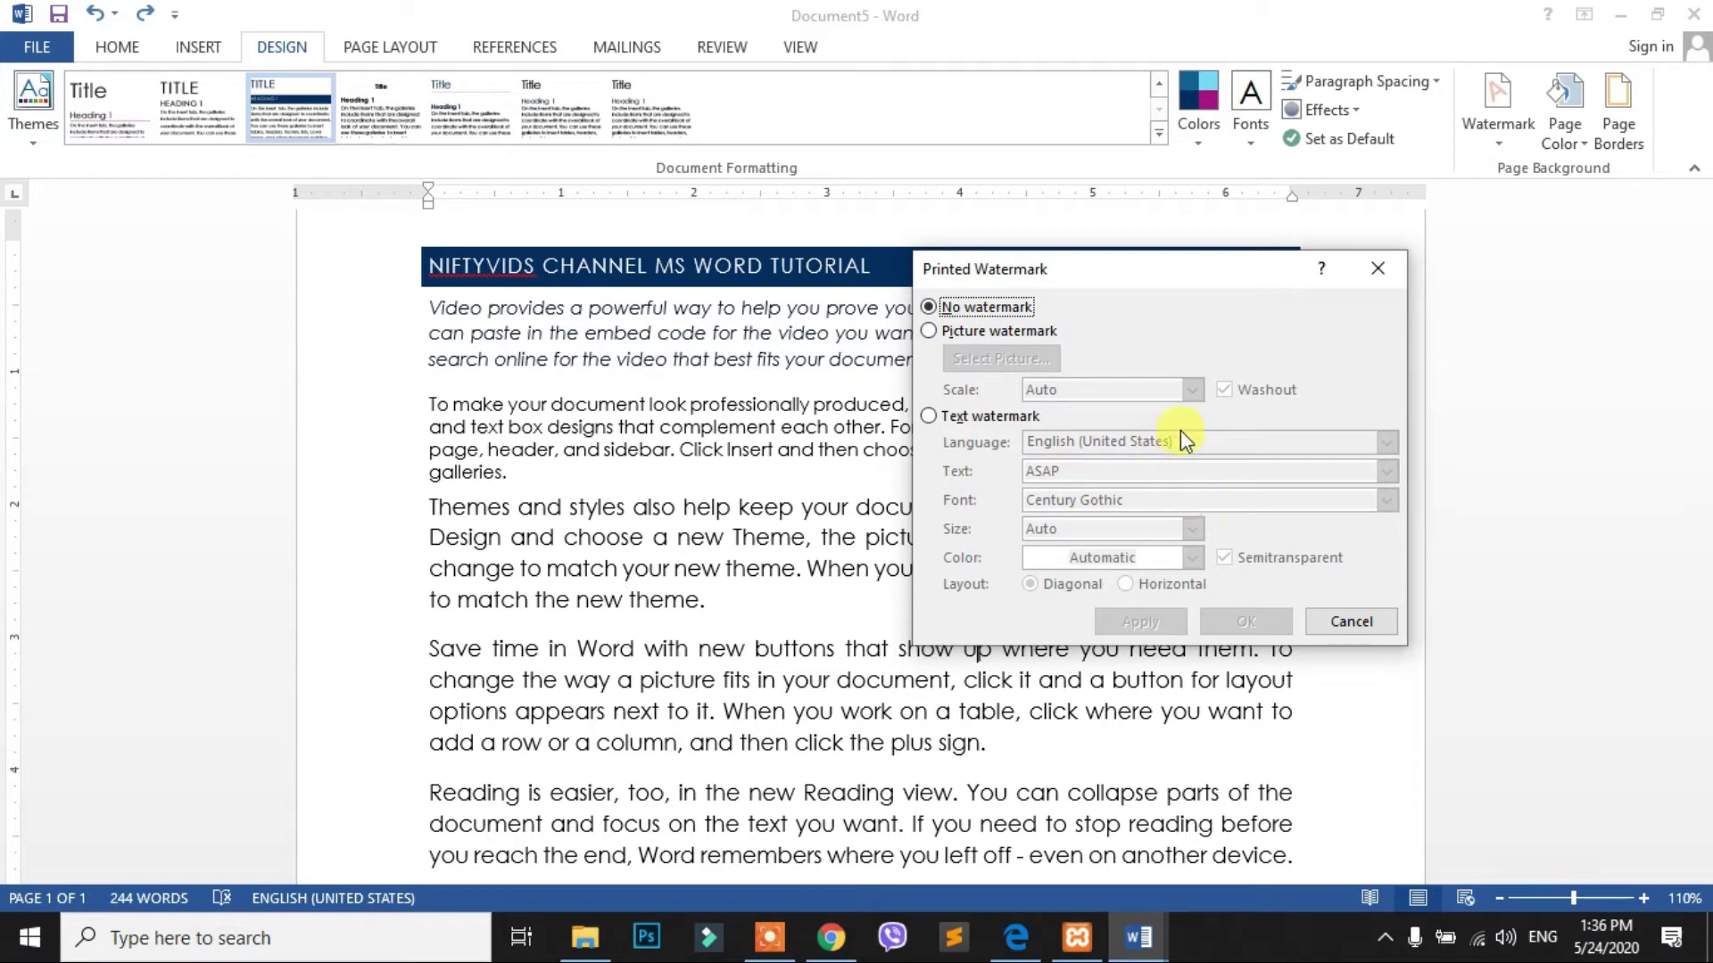
left_click(933, 329)
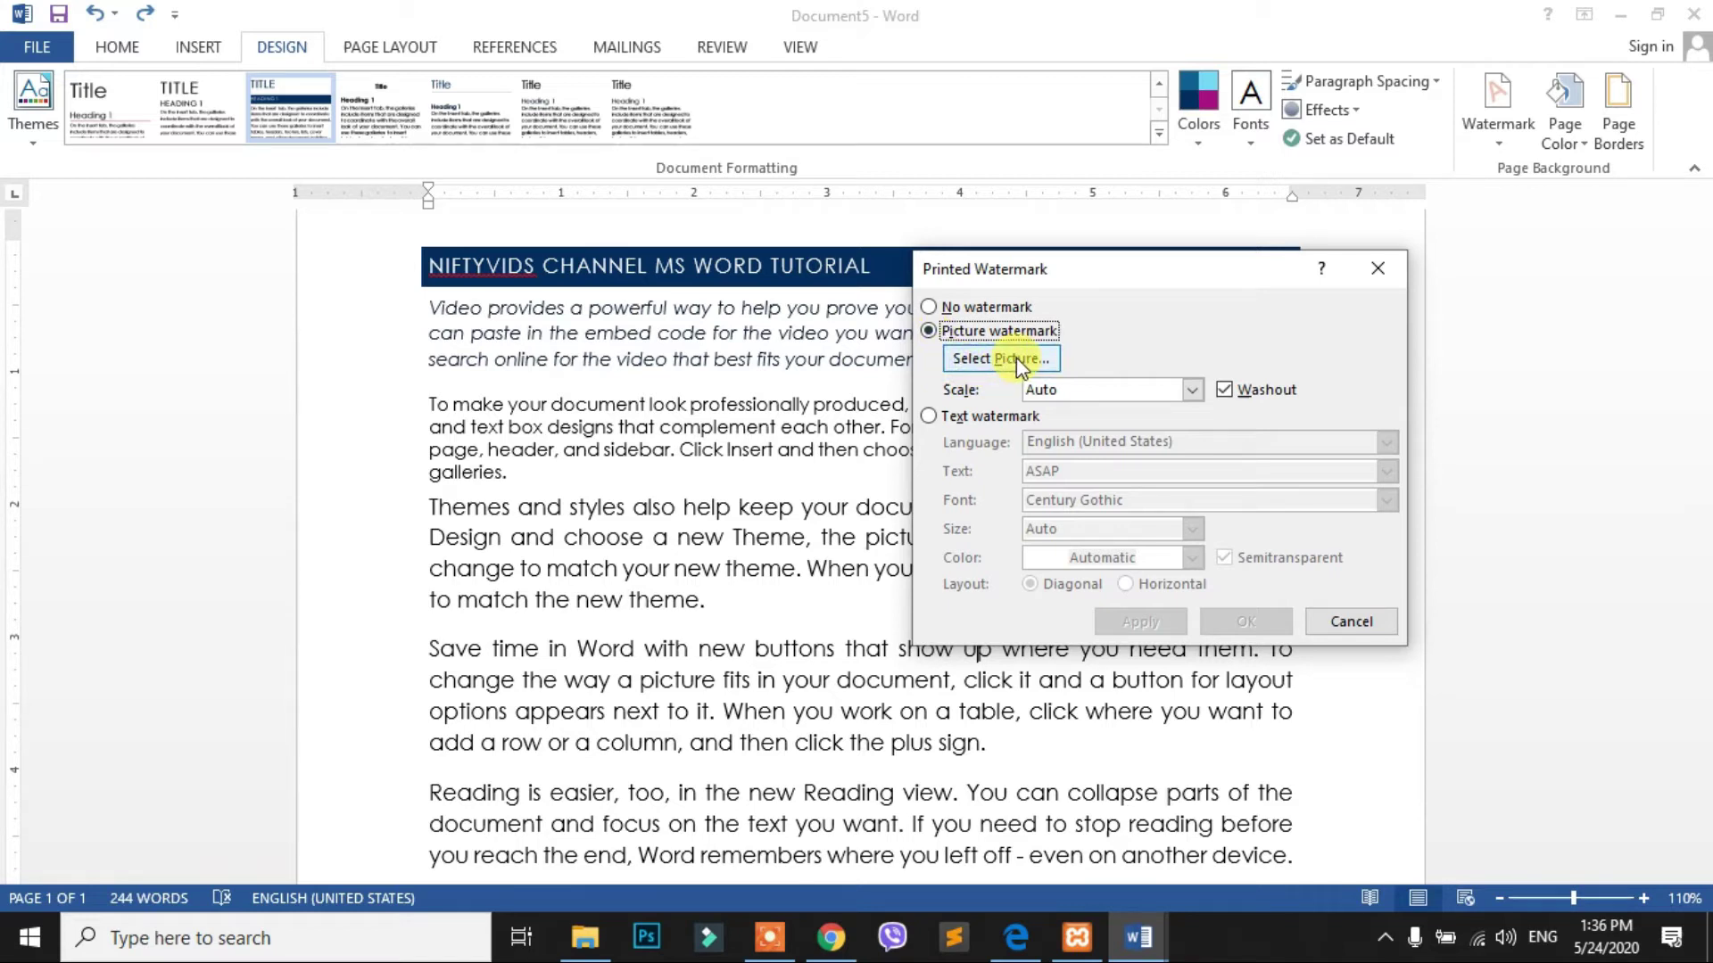
left_click(929, 416)
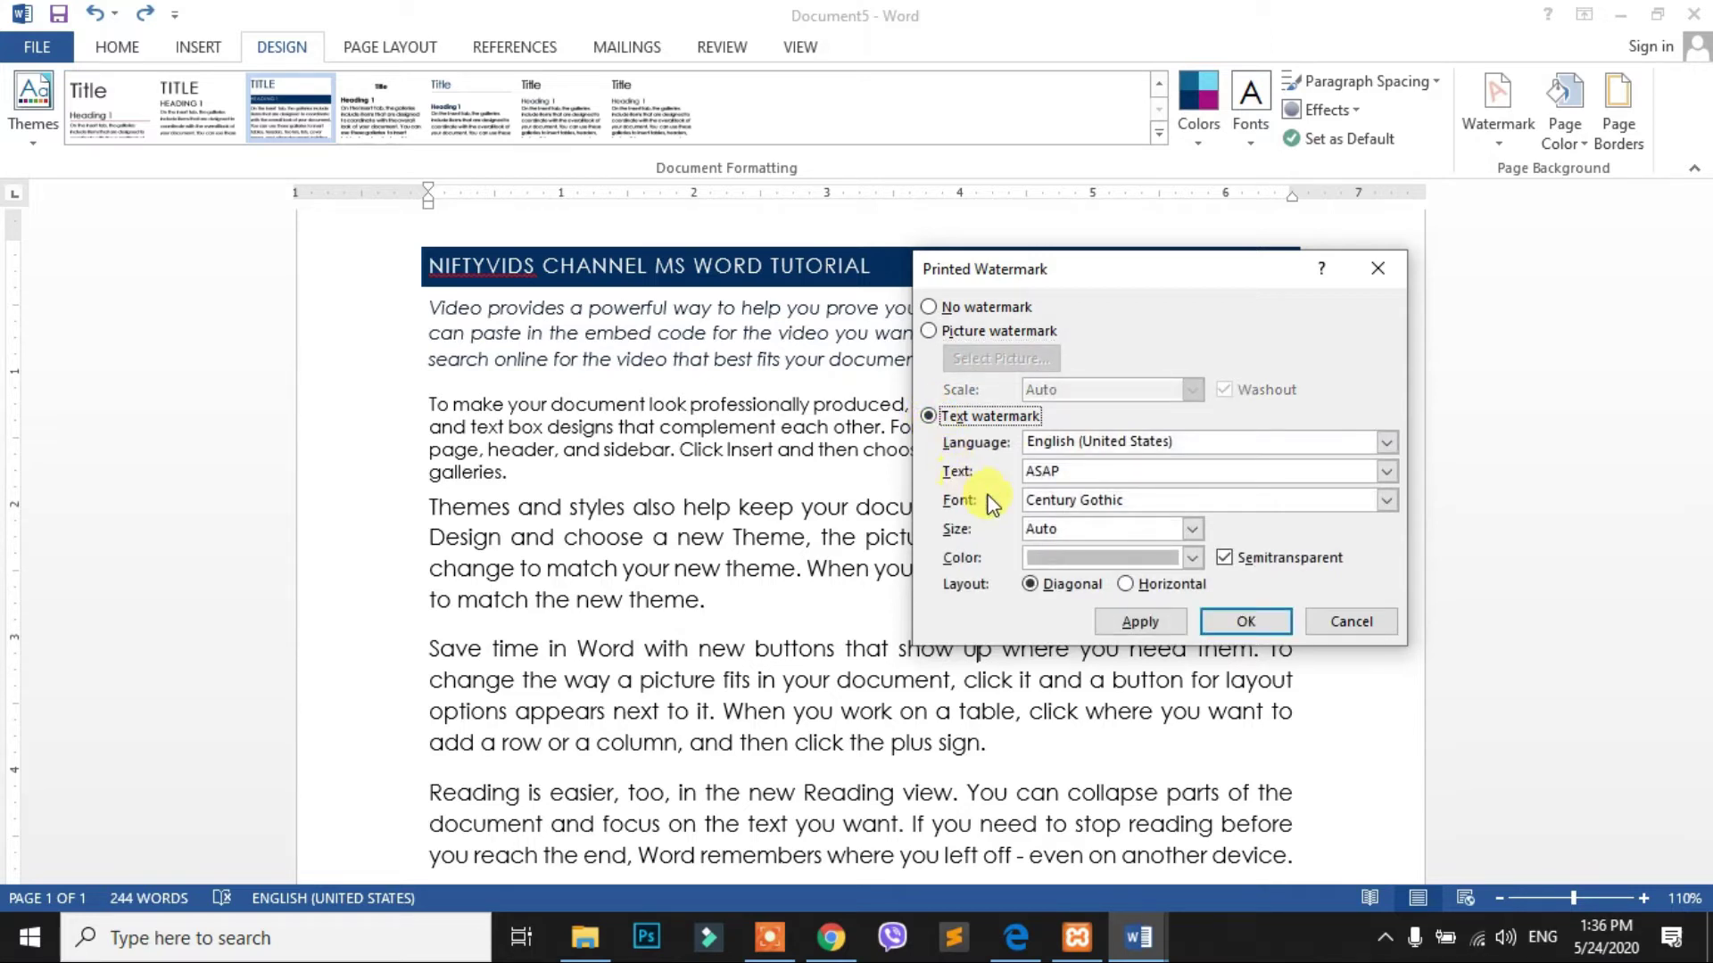
double_click(1075, 473)
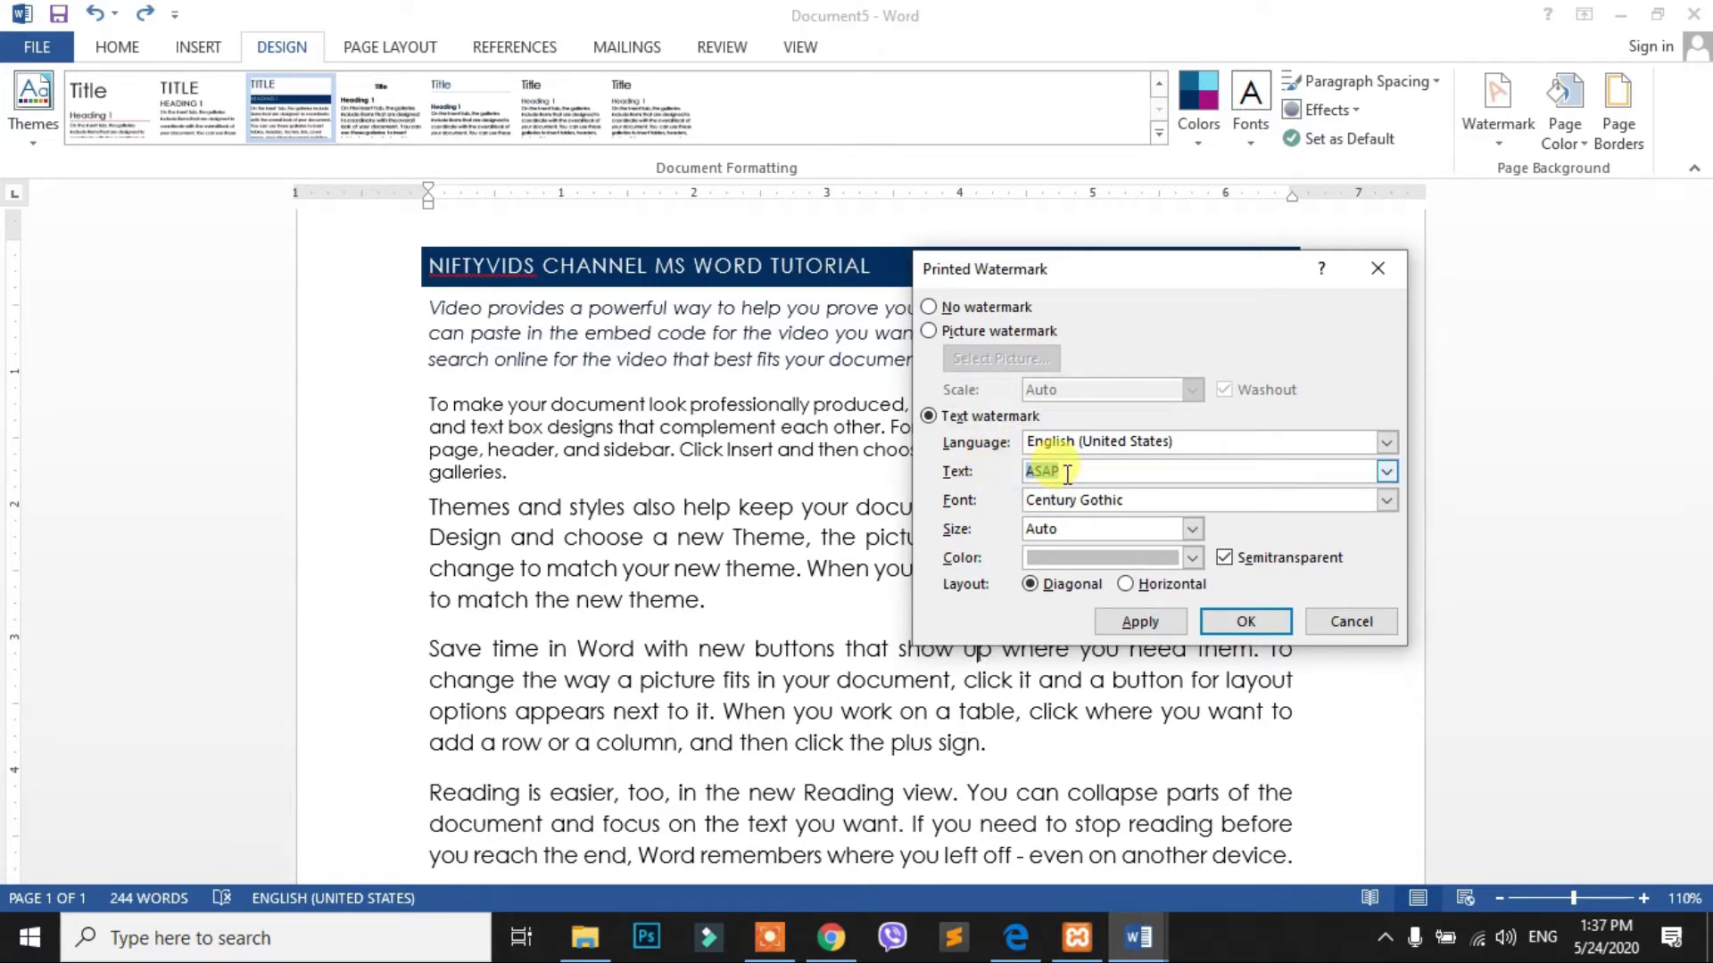
type("Loksewa aayog")
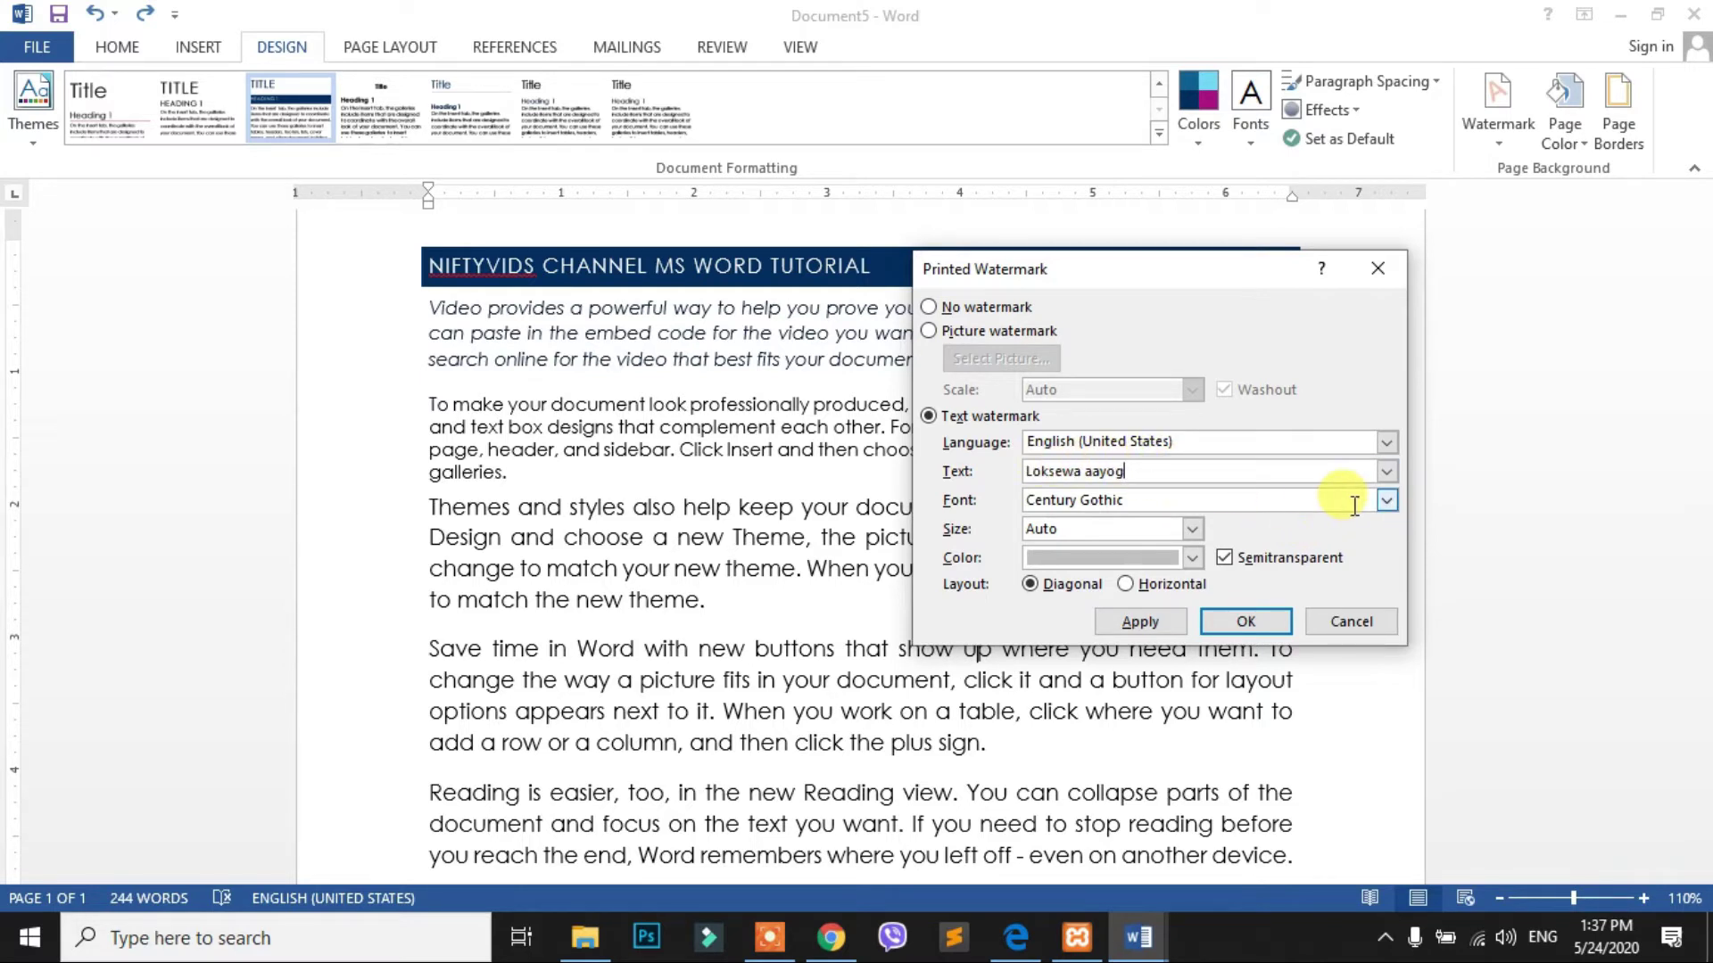
Format the watermark as Candara Light, size 54, red, diagonal, and apply it
left_click(1386, 501)
scroll(1174, 550, "down", 5)
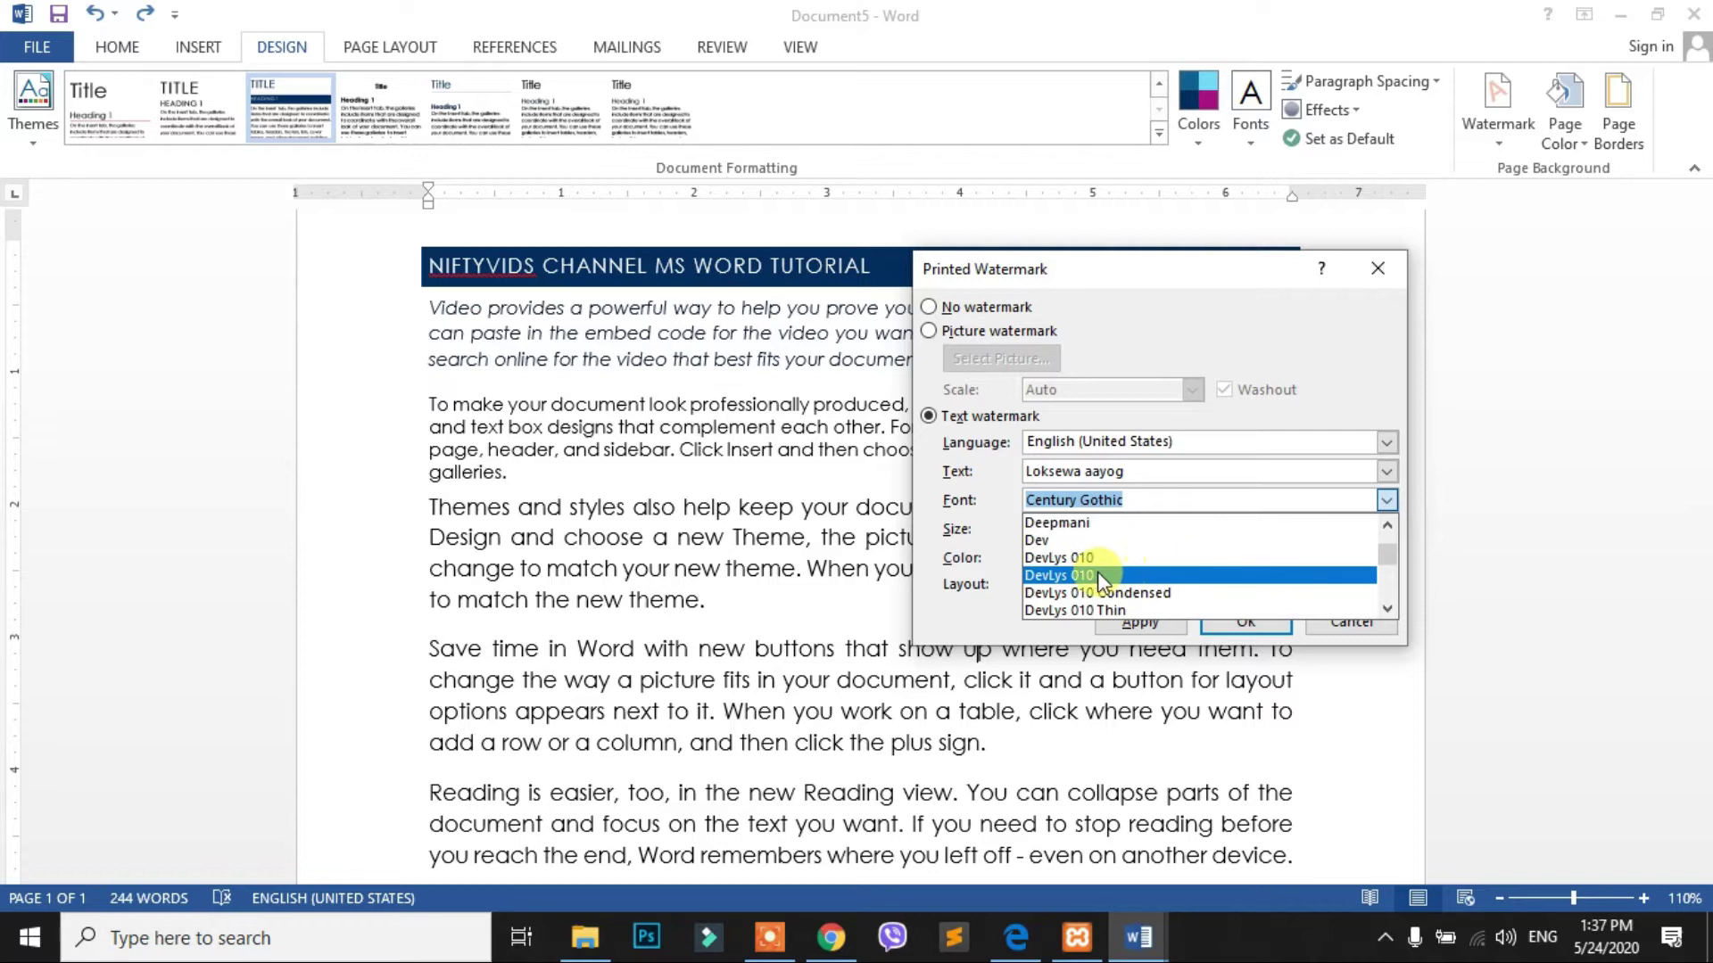
scroll(1128, 562, "up", 2)
scroll(1160, 536, "up", 4)
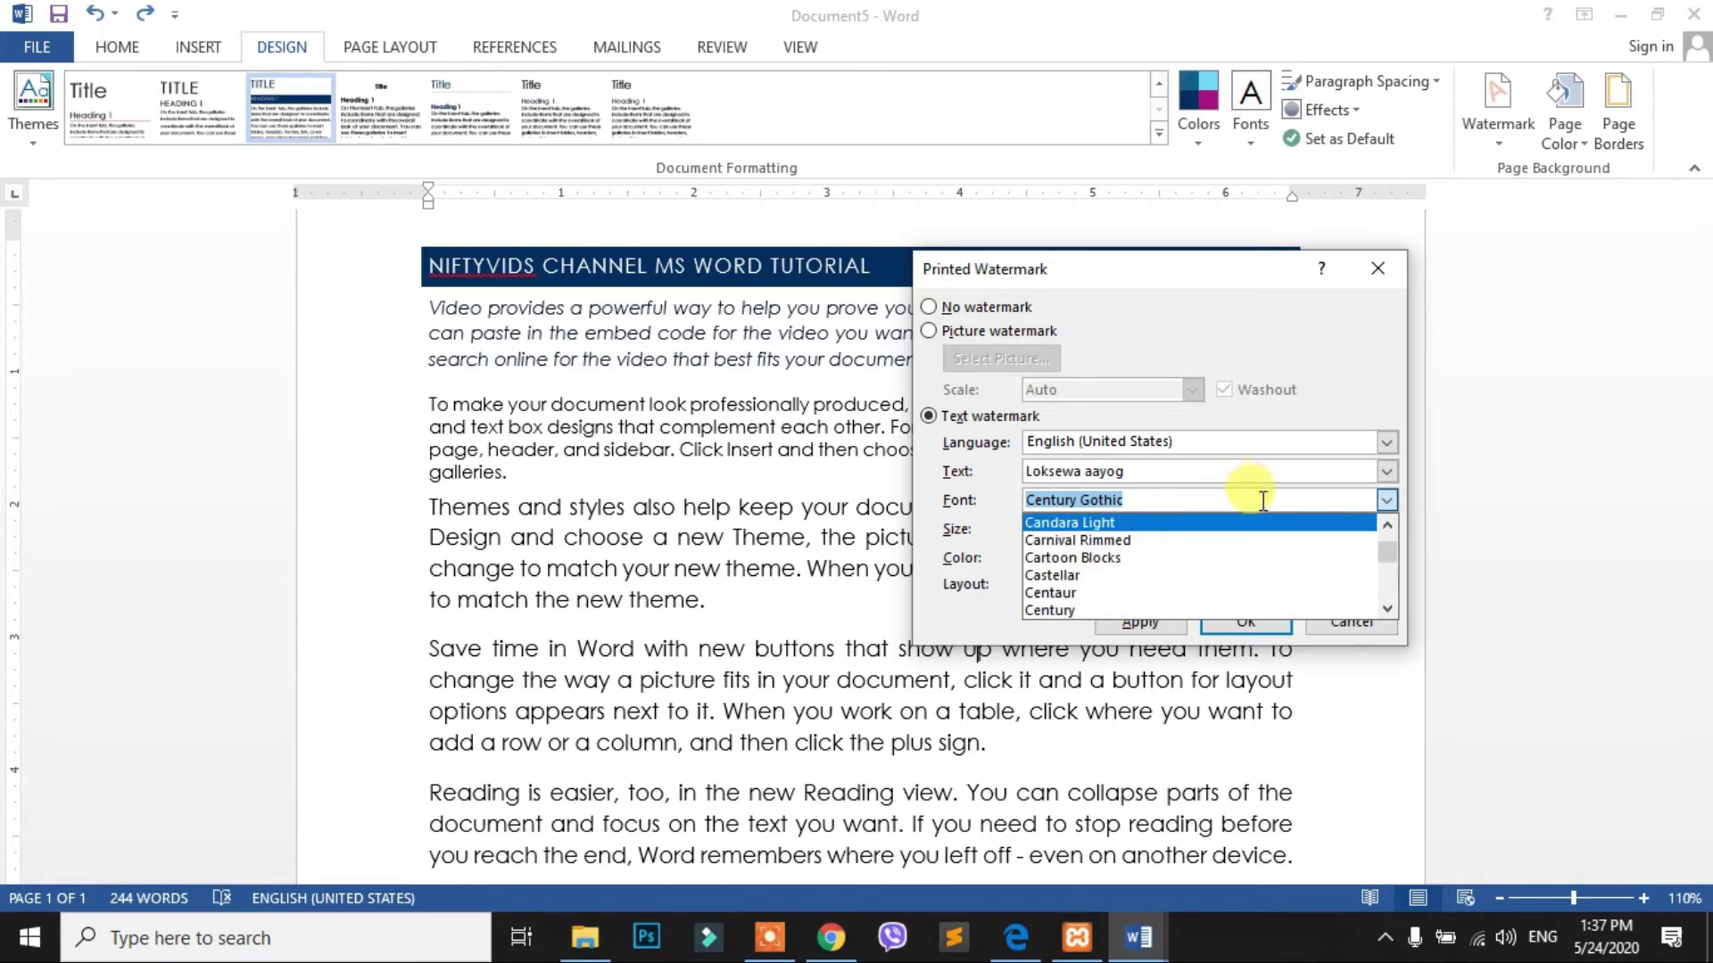
left_click(1263, 501)
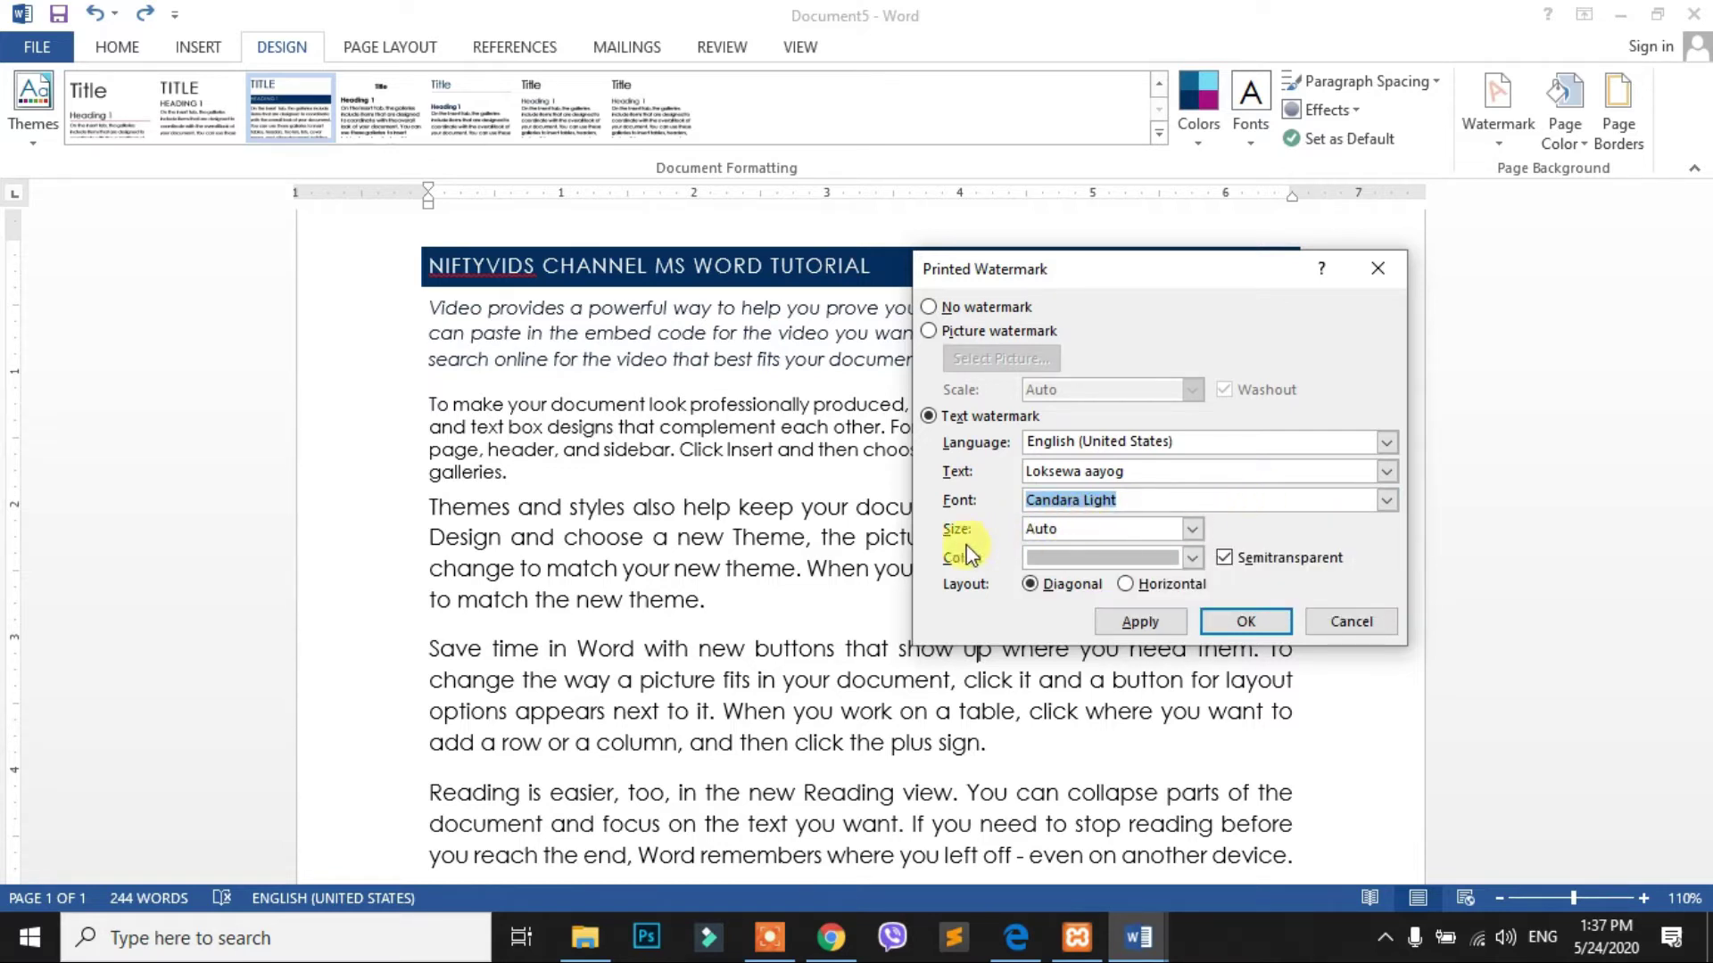
left_click(1193, 529)
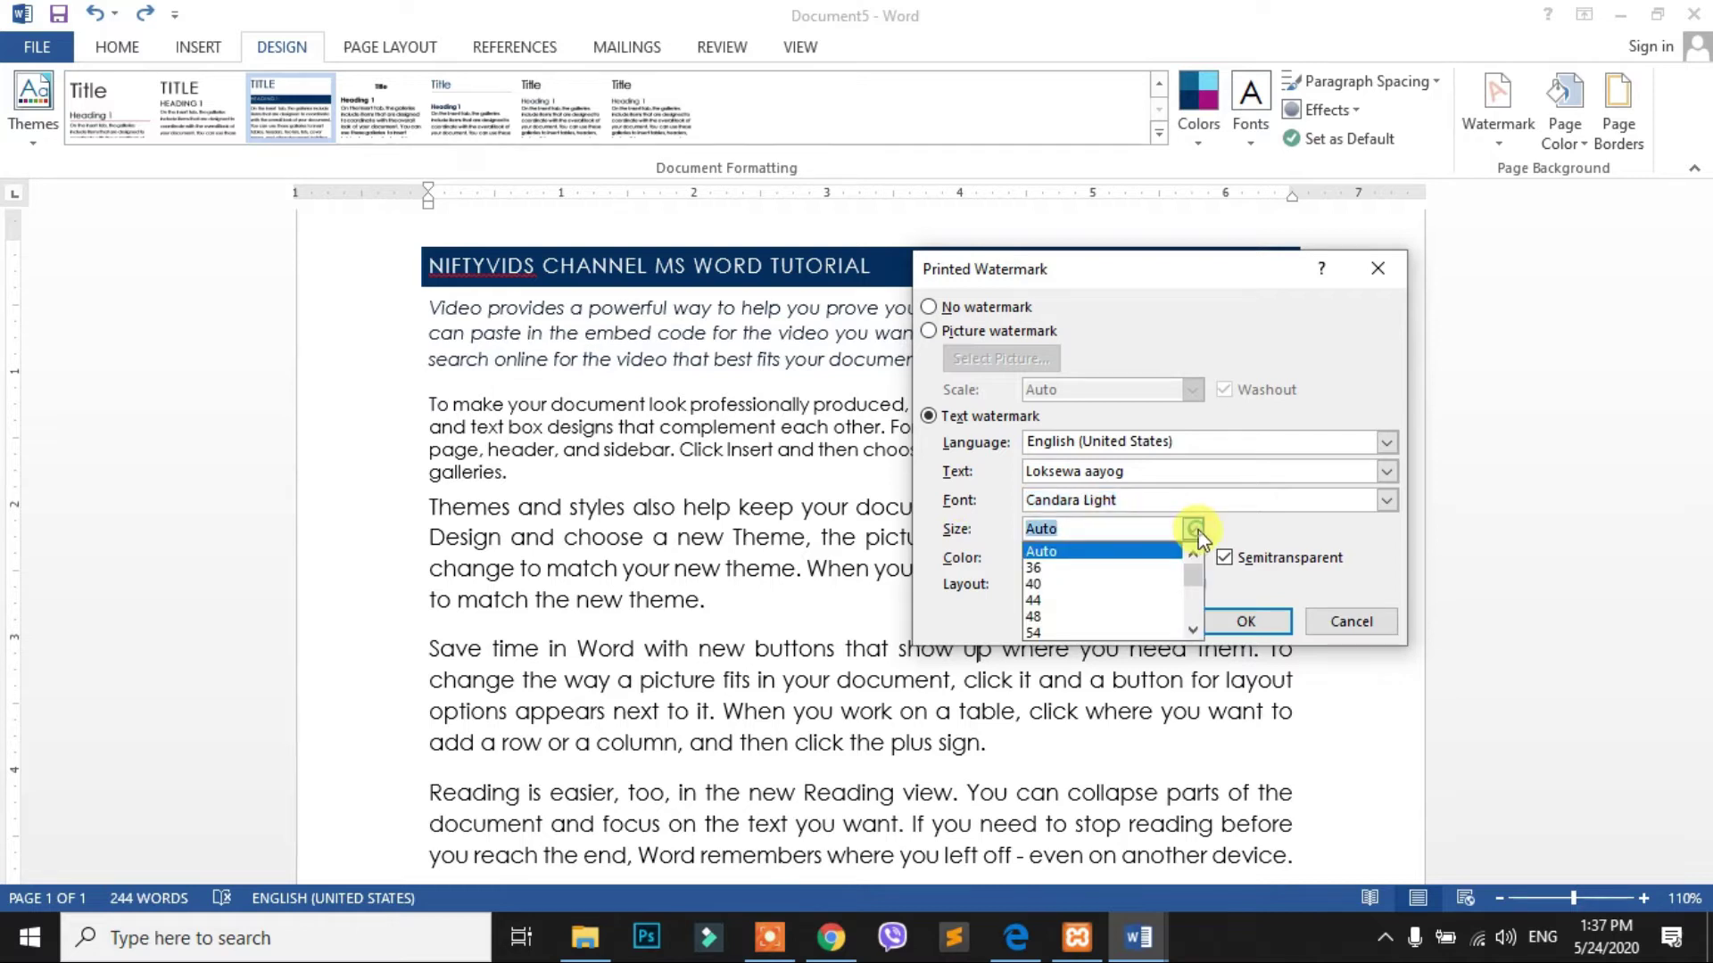
left_click(1046, 630)
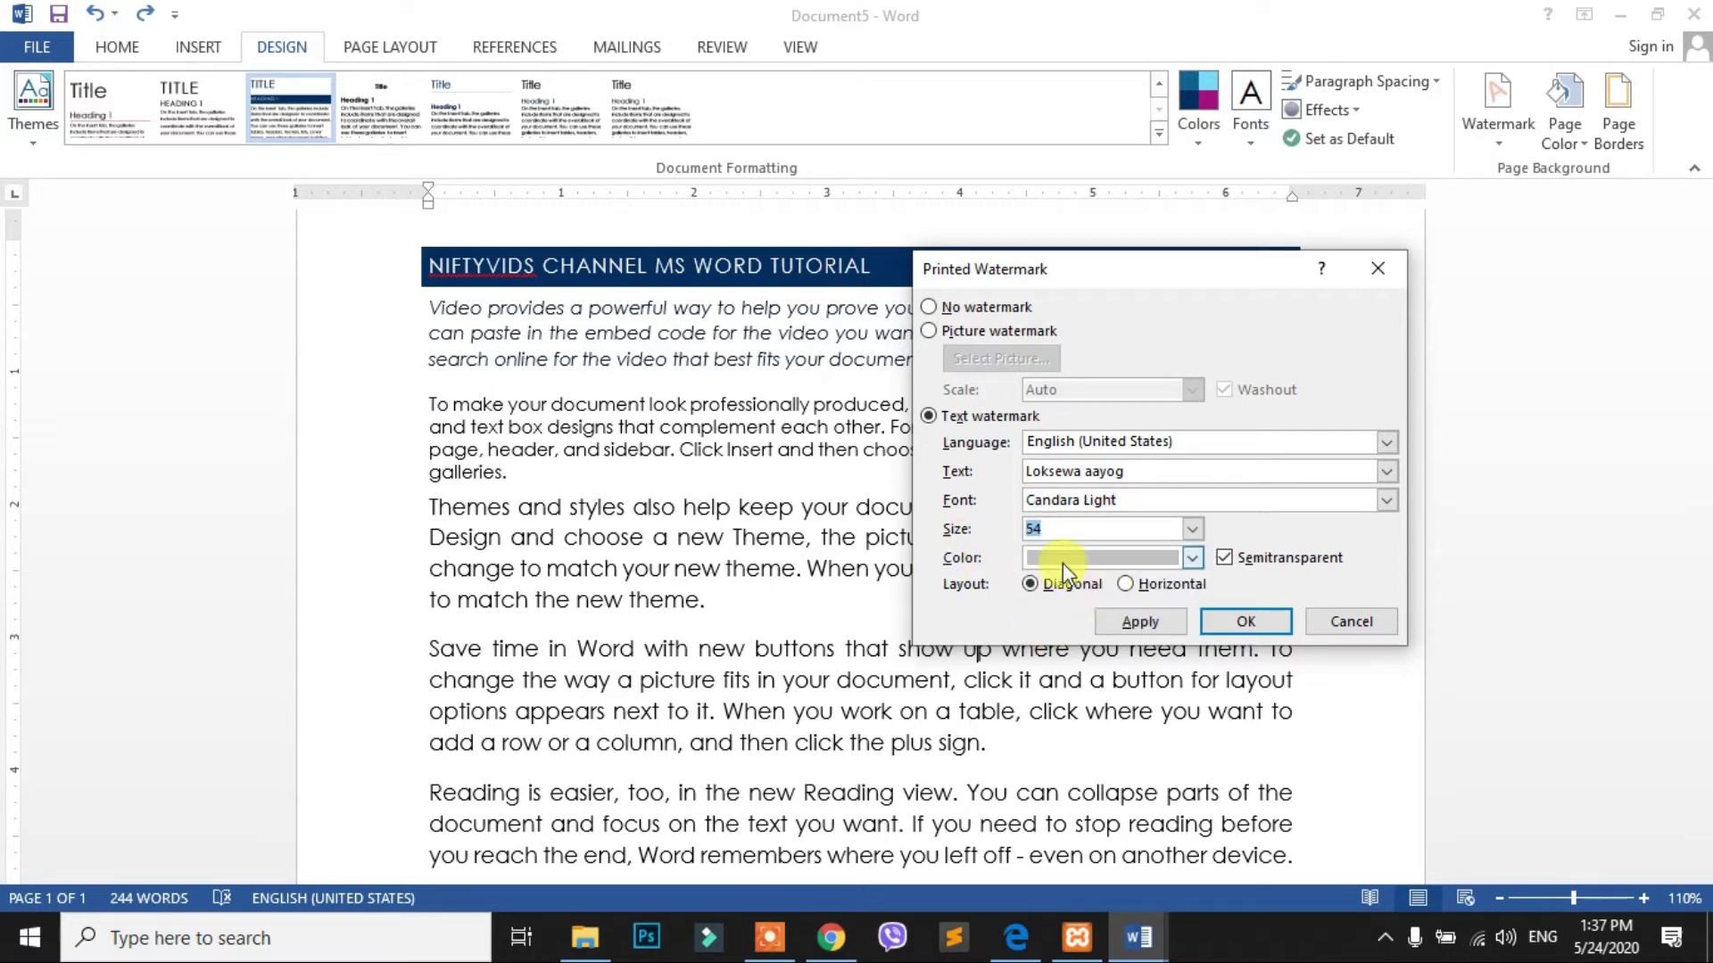
left_click(1191, 559)
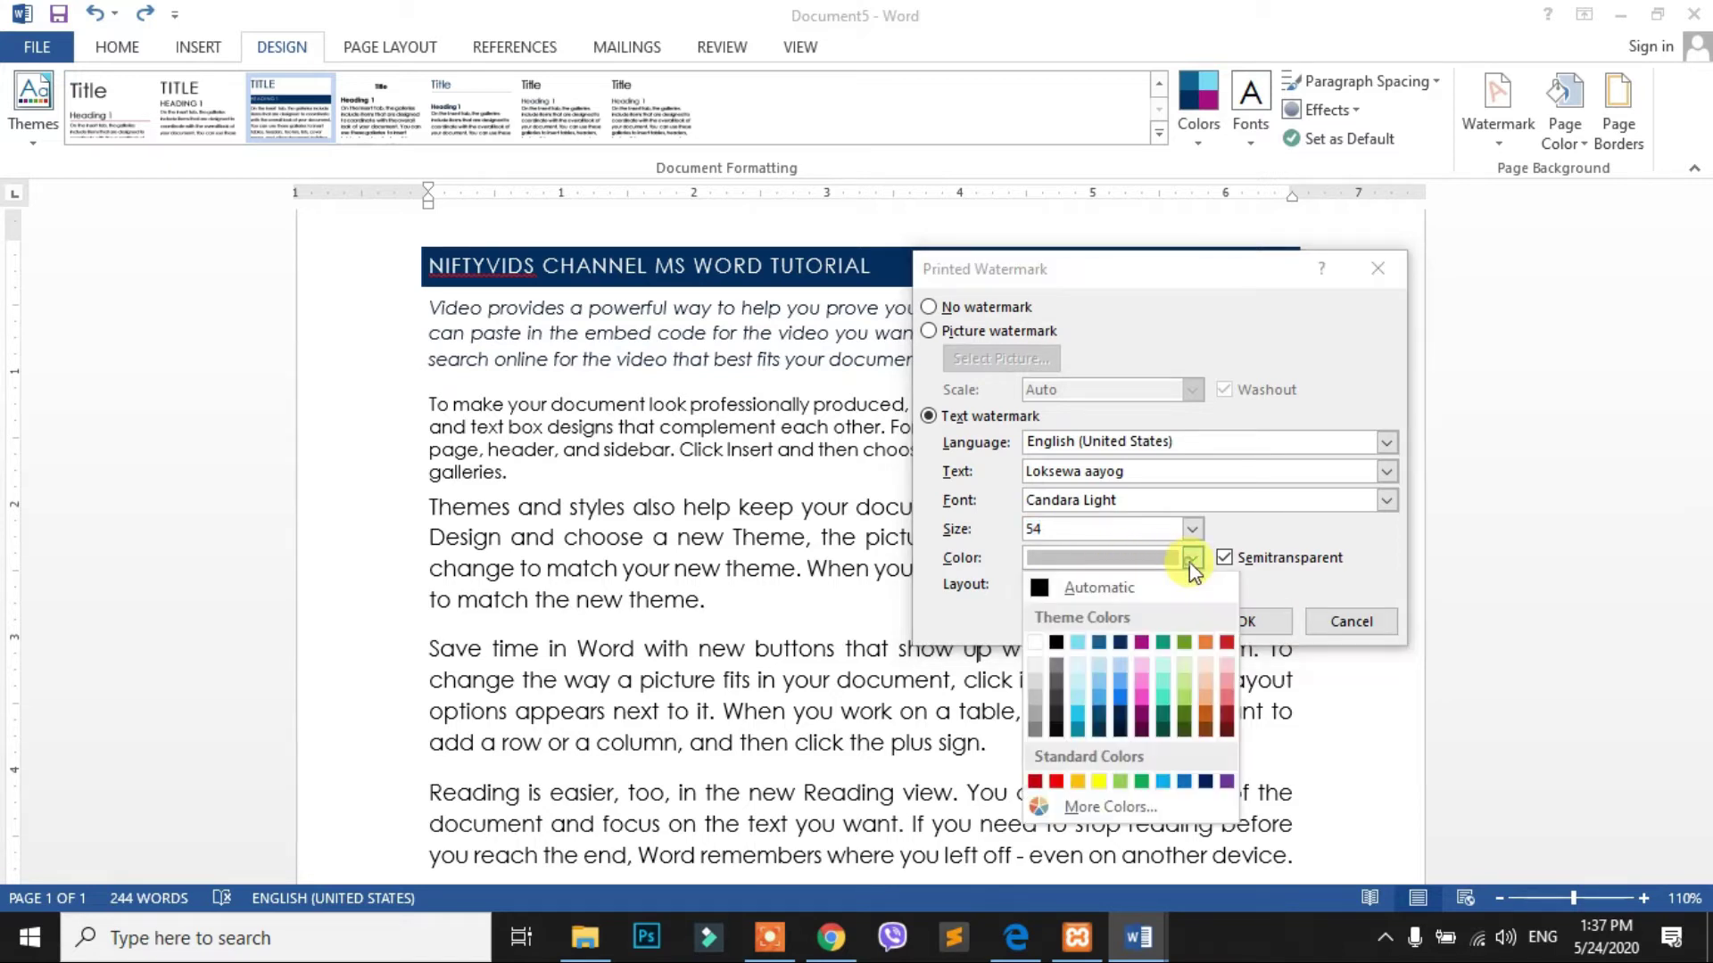
left_click(1057, 782)
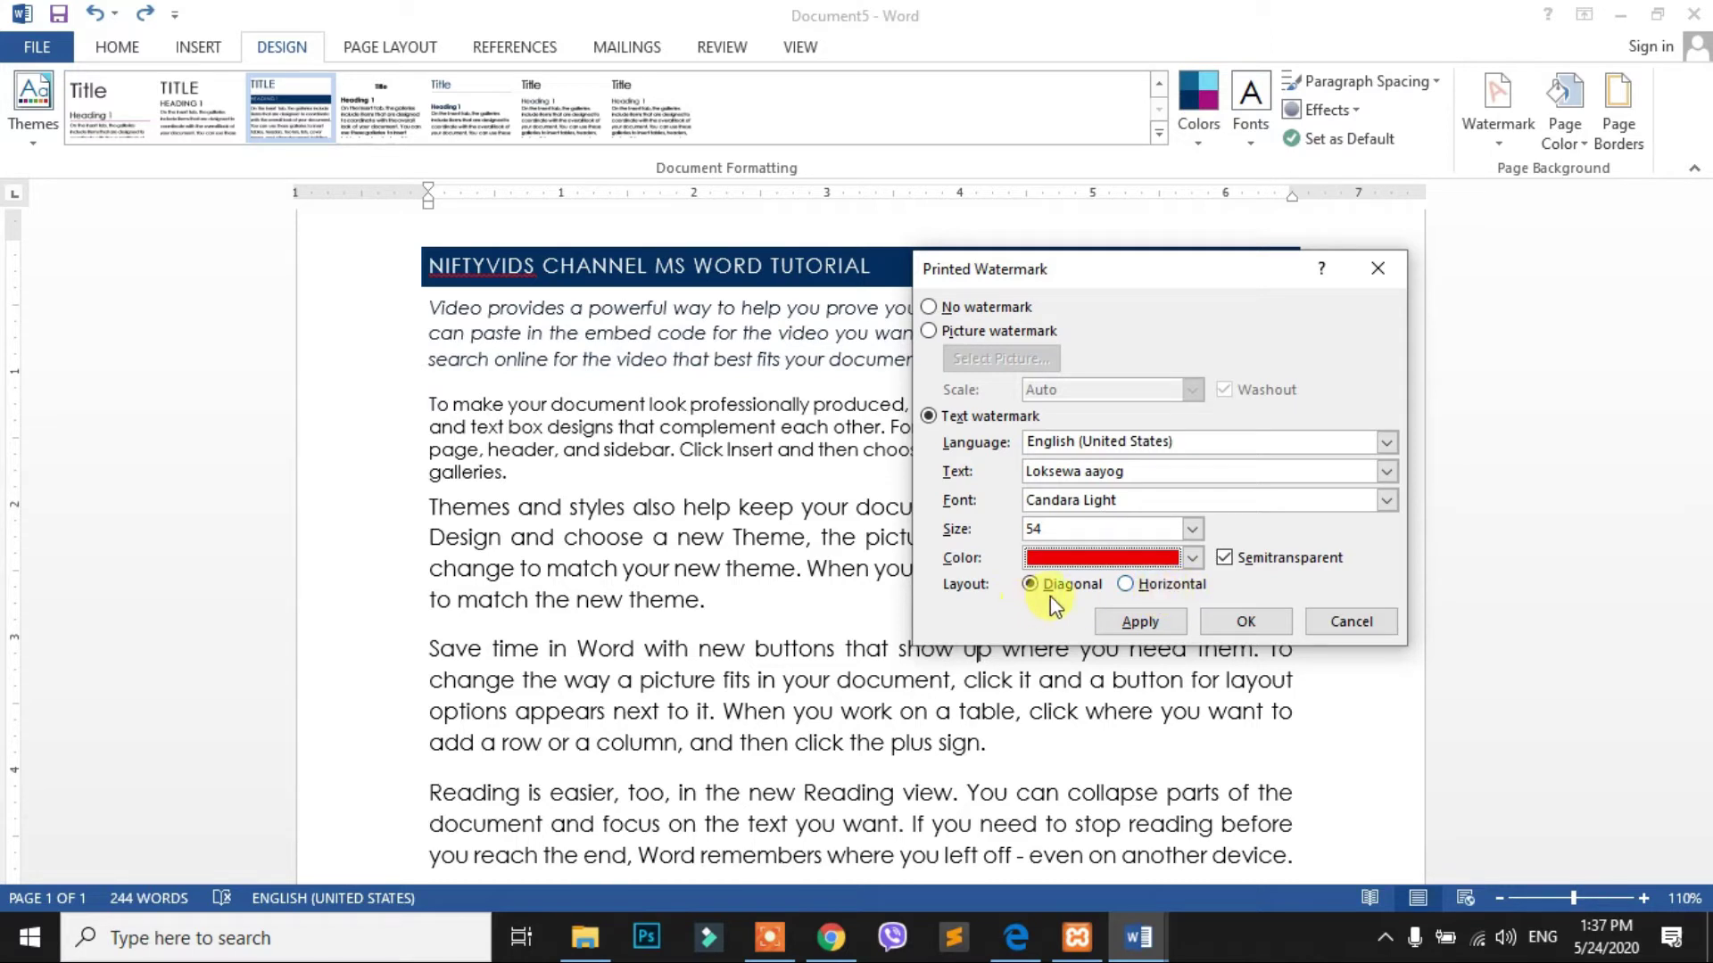
left_click(1138, 619)
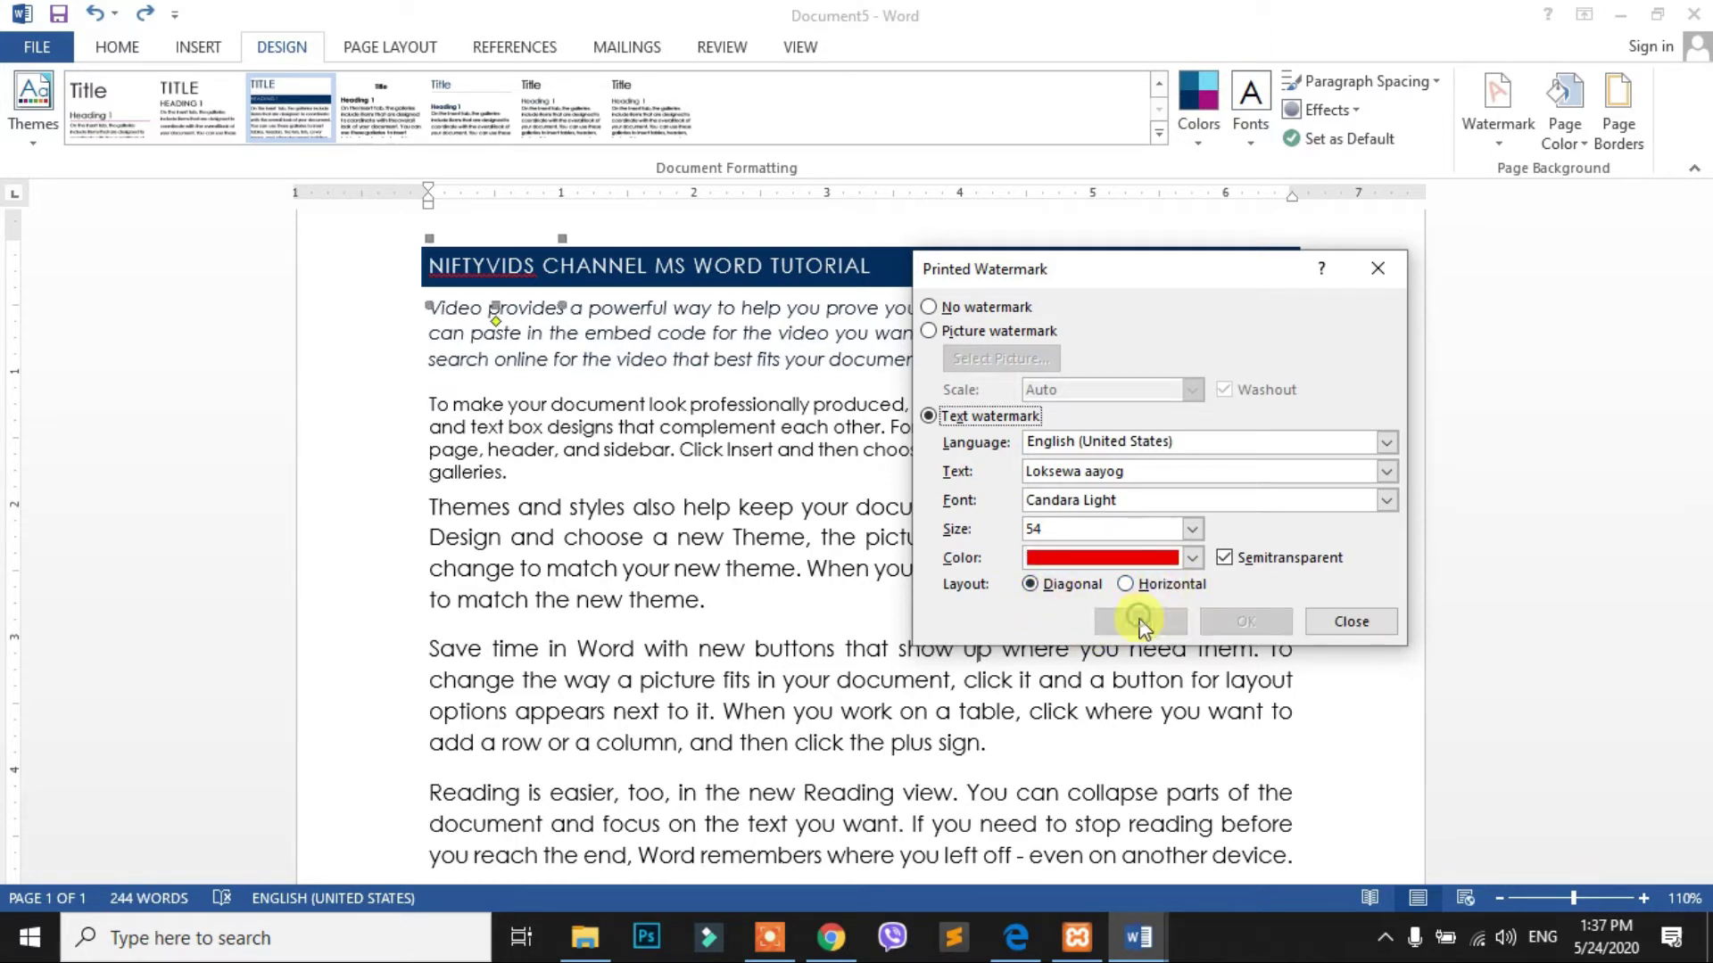
Close the watermark settings, then remove the Loksewa aayog watermark from the page
left_click(1345, 622)
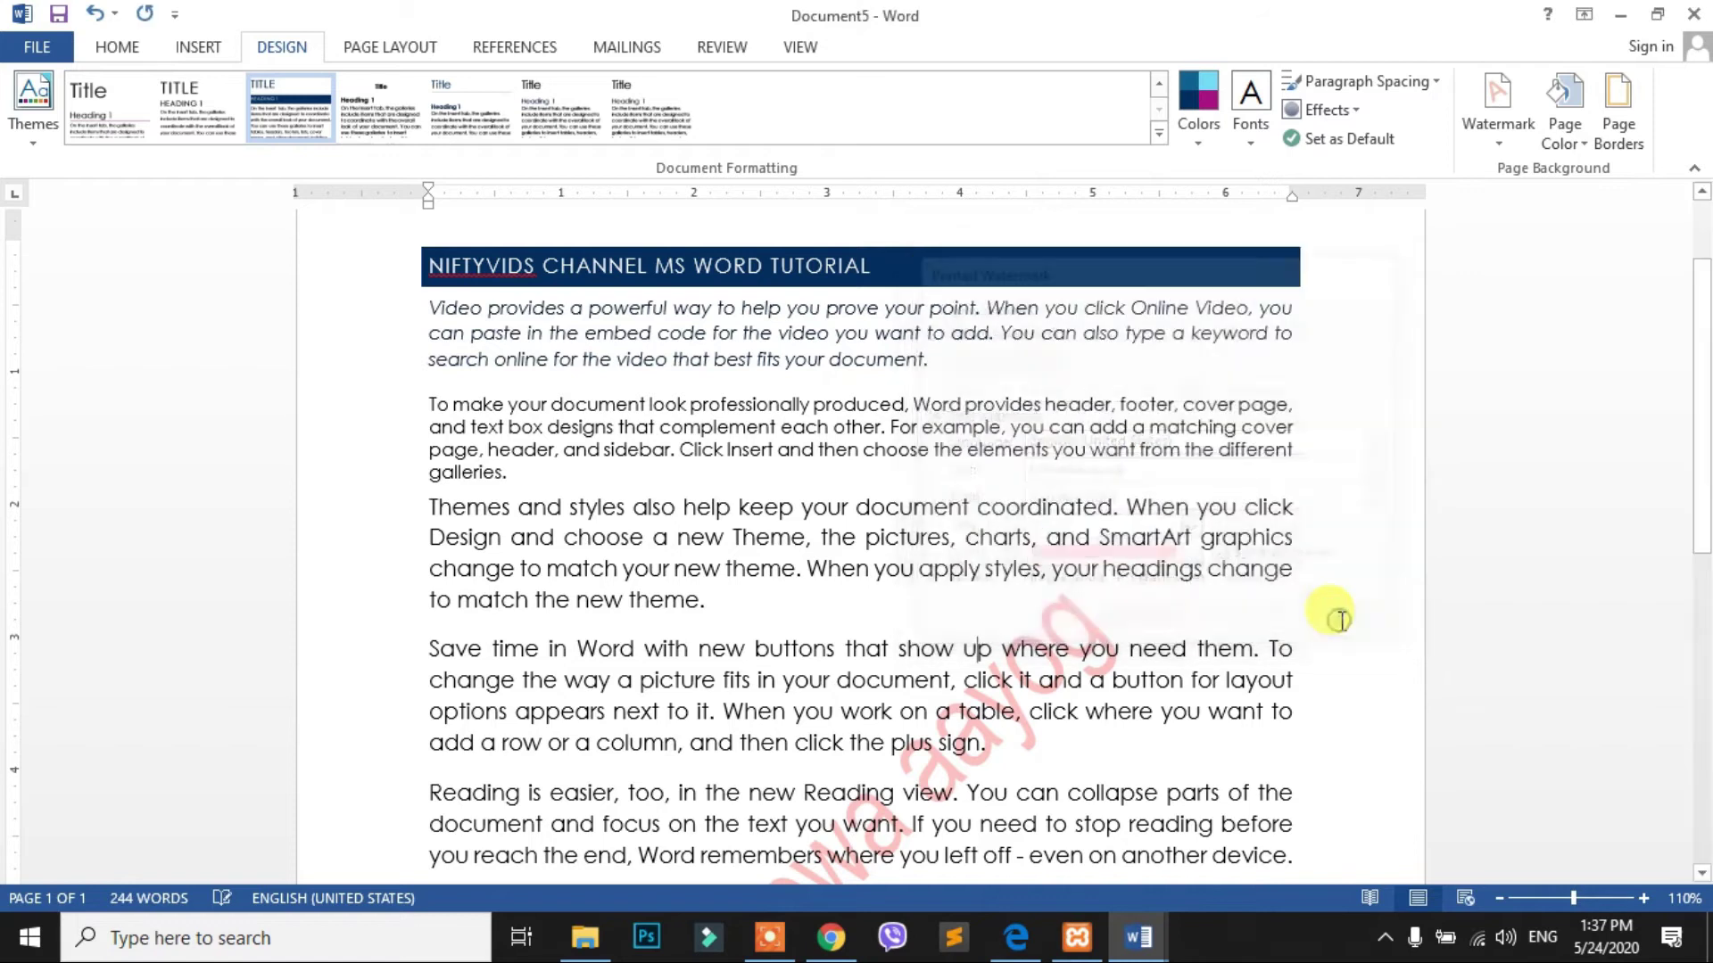
scroll(947, 688, "down", 5)
scroll(948, 688, "down", 2)
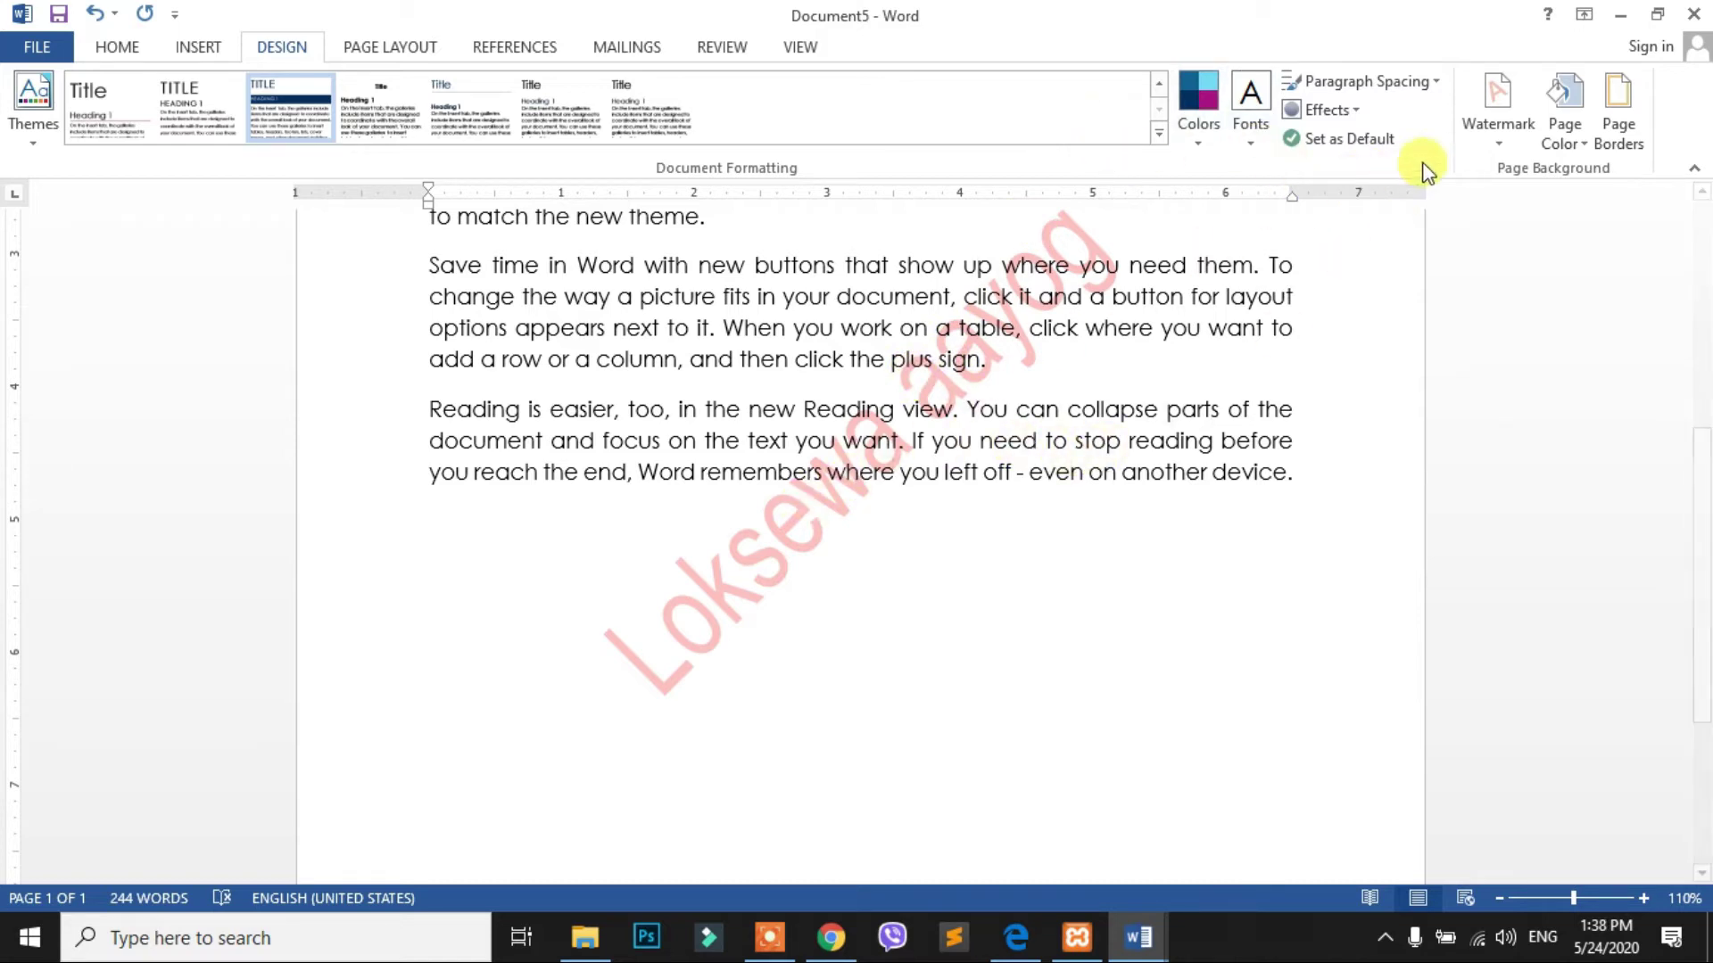
left_click(1506, 136)
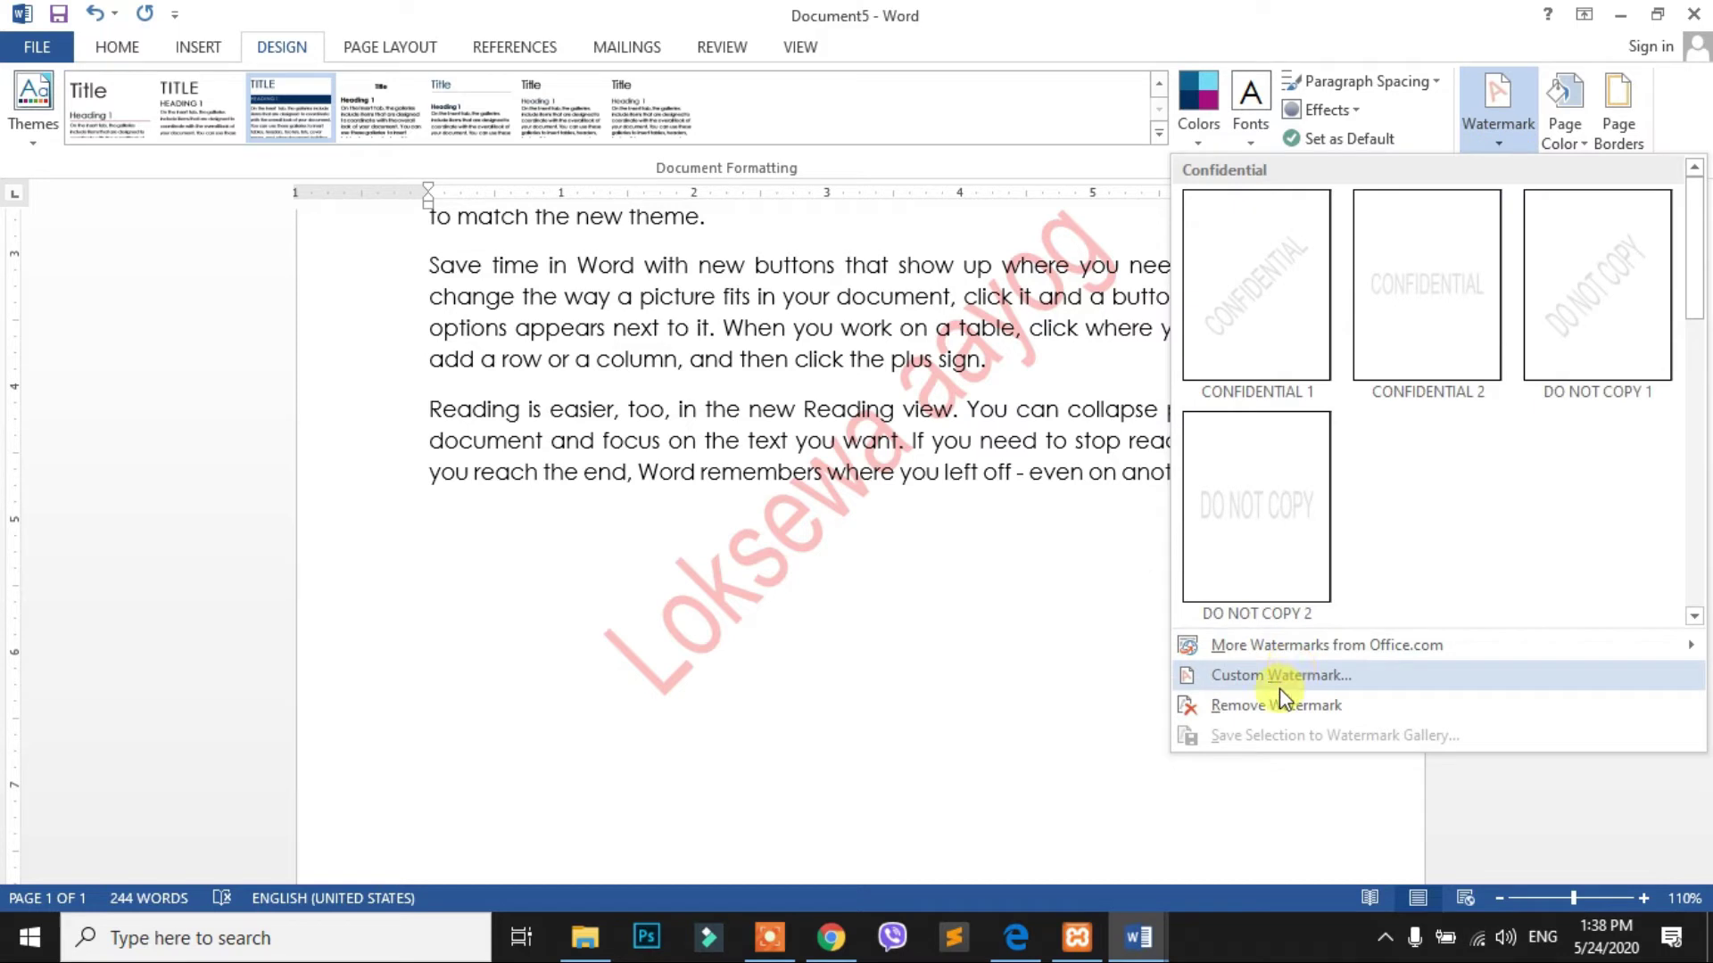
left_click(1270, 709)
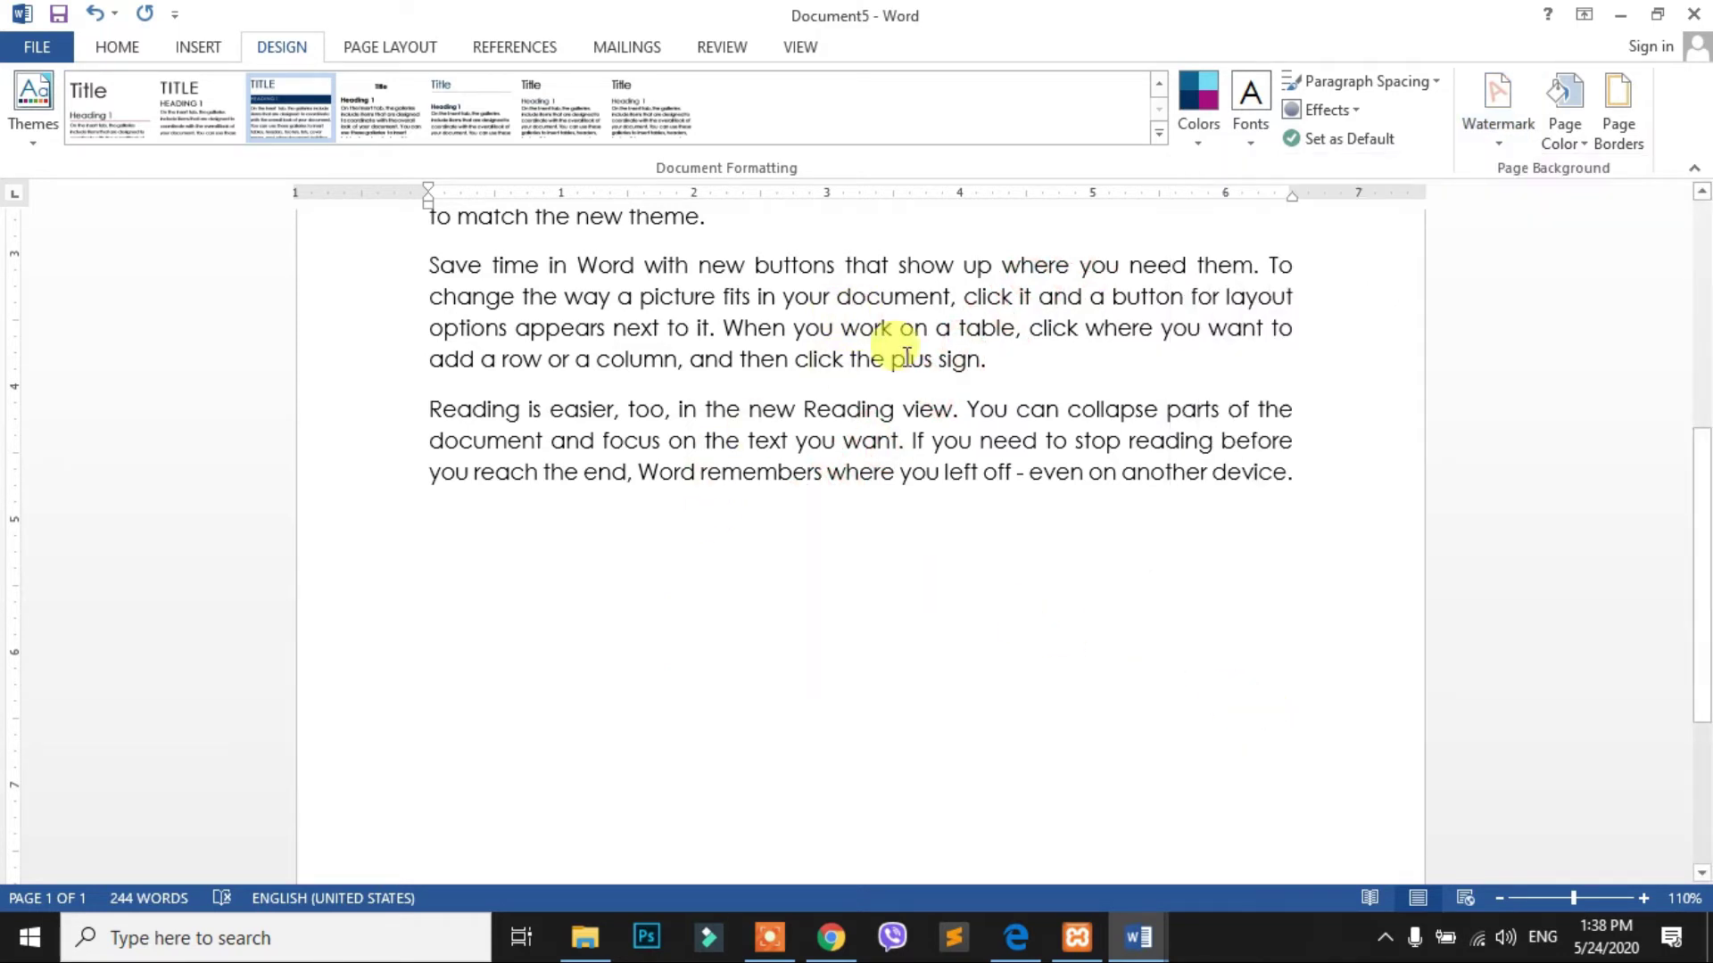
scroll(892, 347, "up", 2)
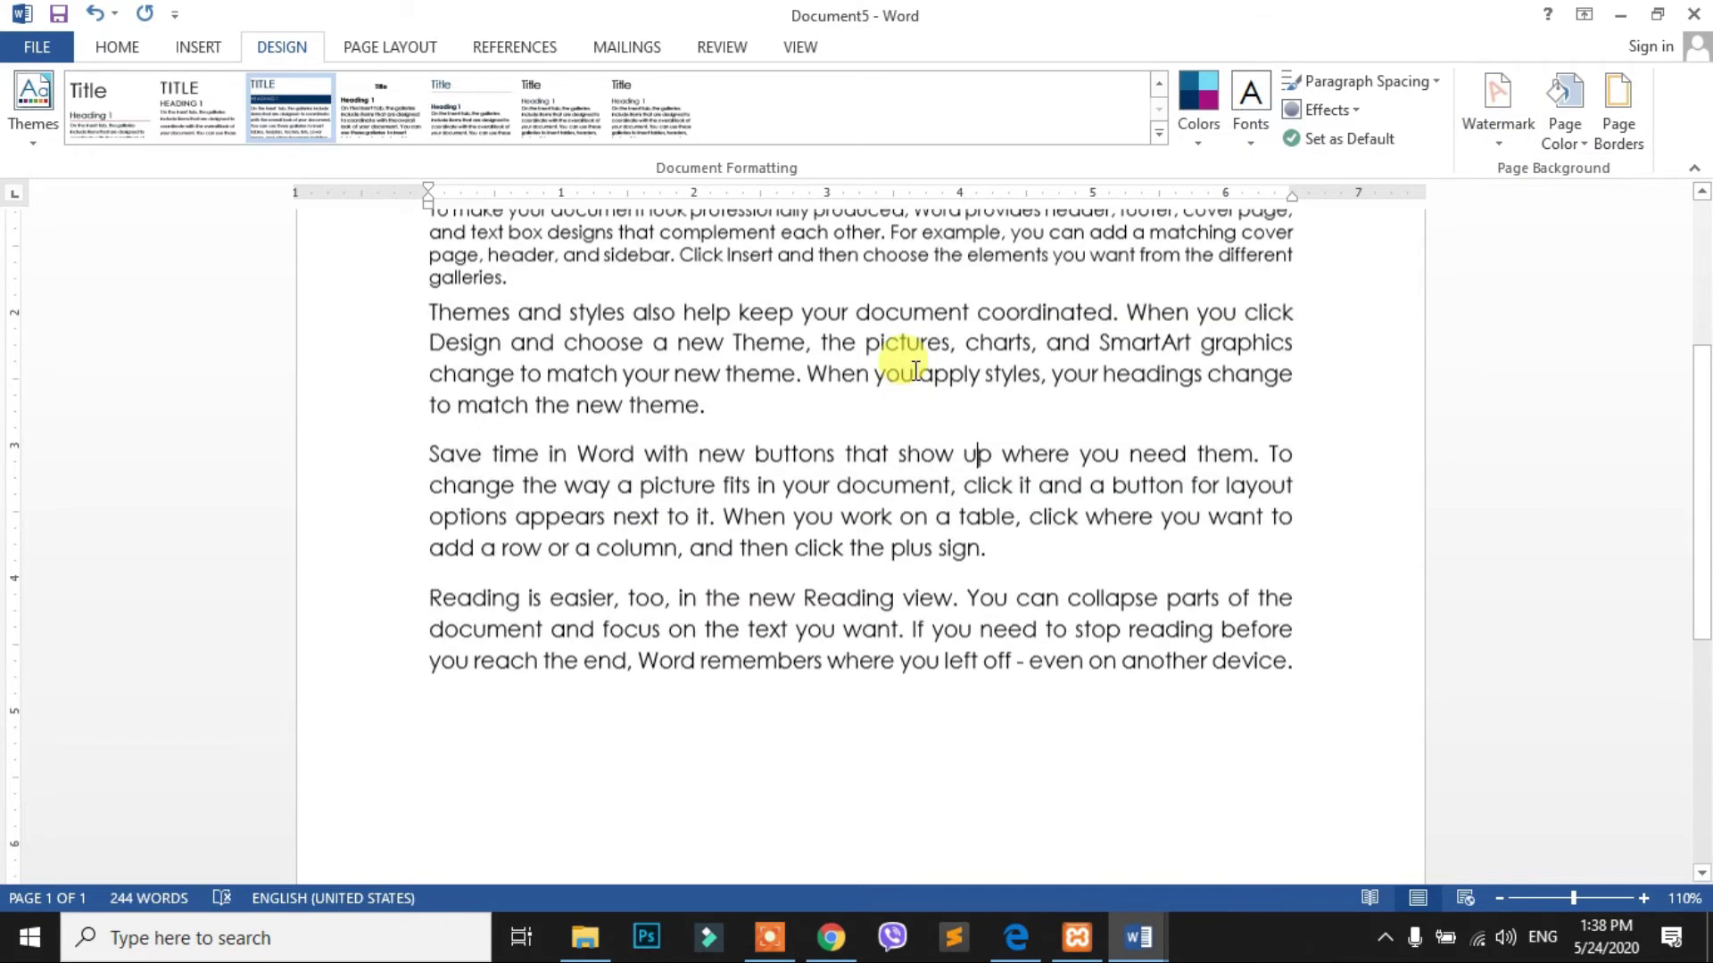
Choose a picture watermark in Custom Watermark and browse pictures on this computer
left_click(1498, 134)
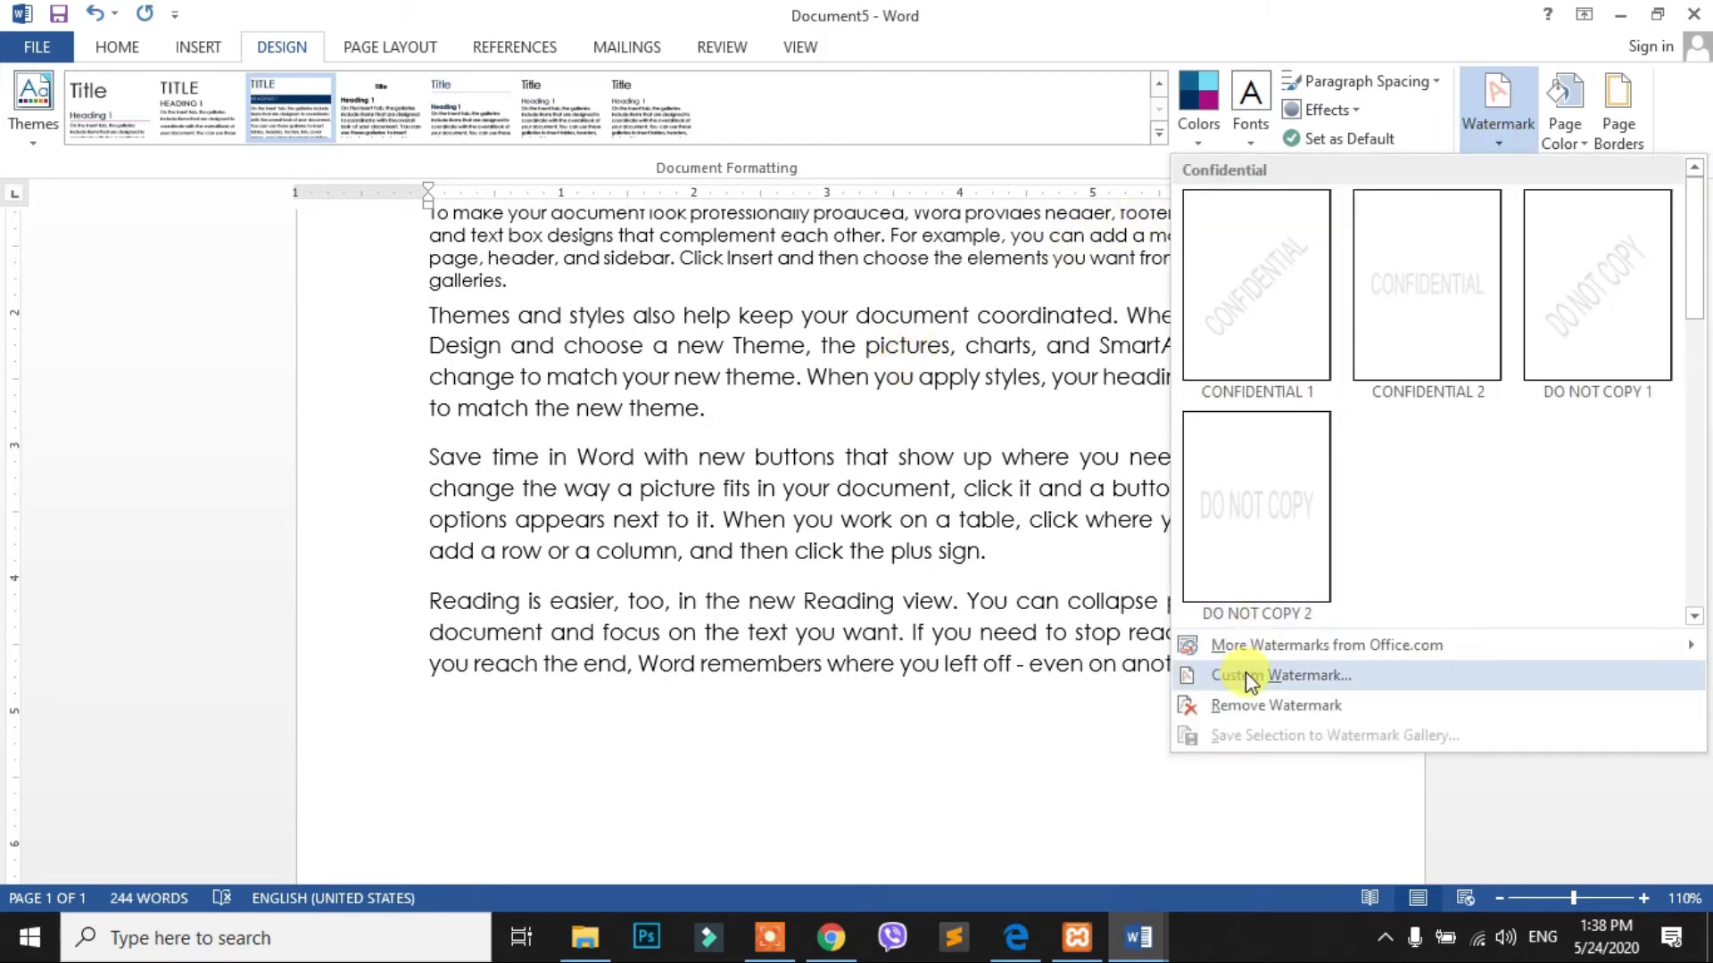
left_click(1271, 678)
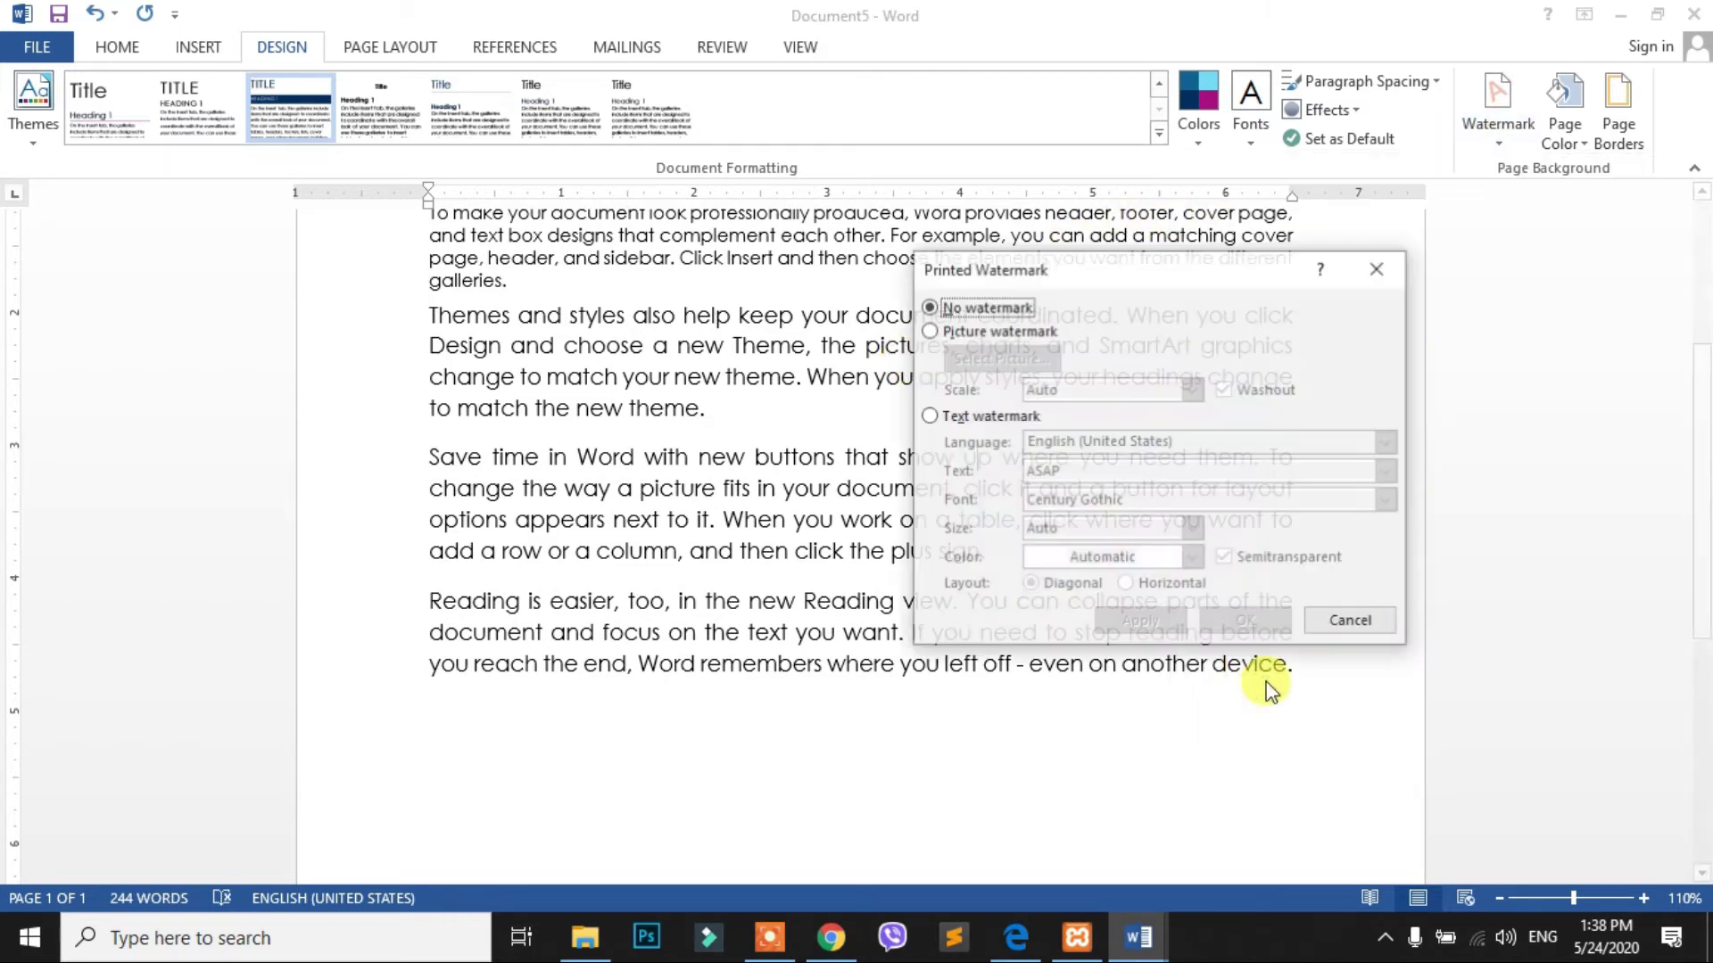
left_click(961, 333)
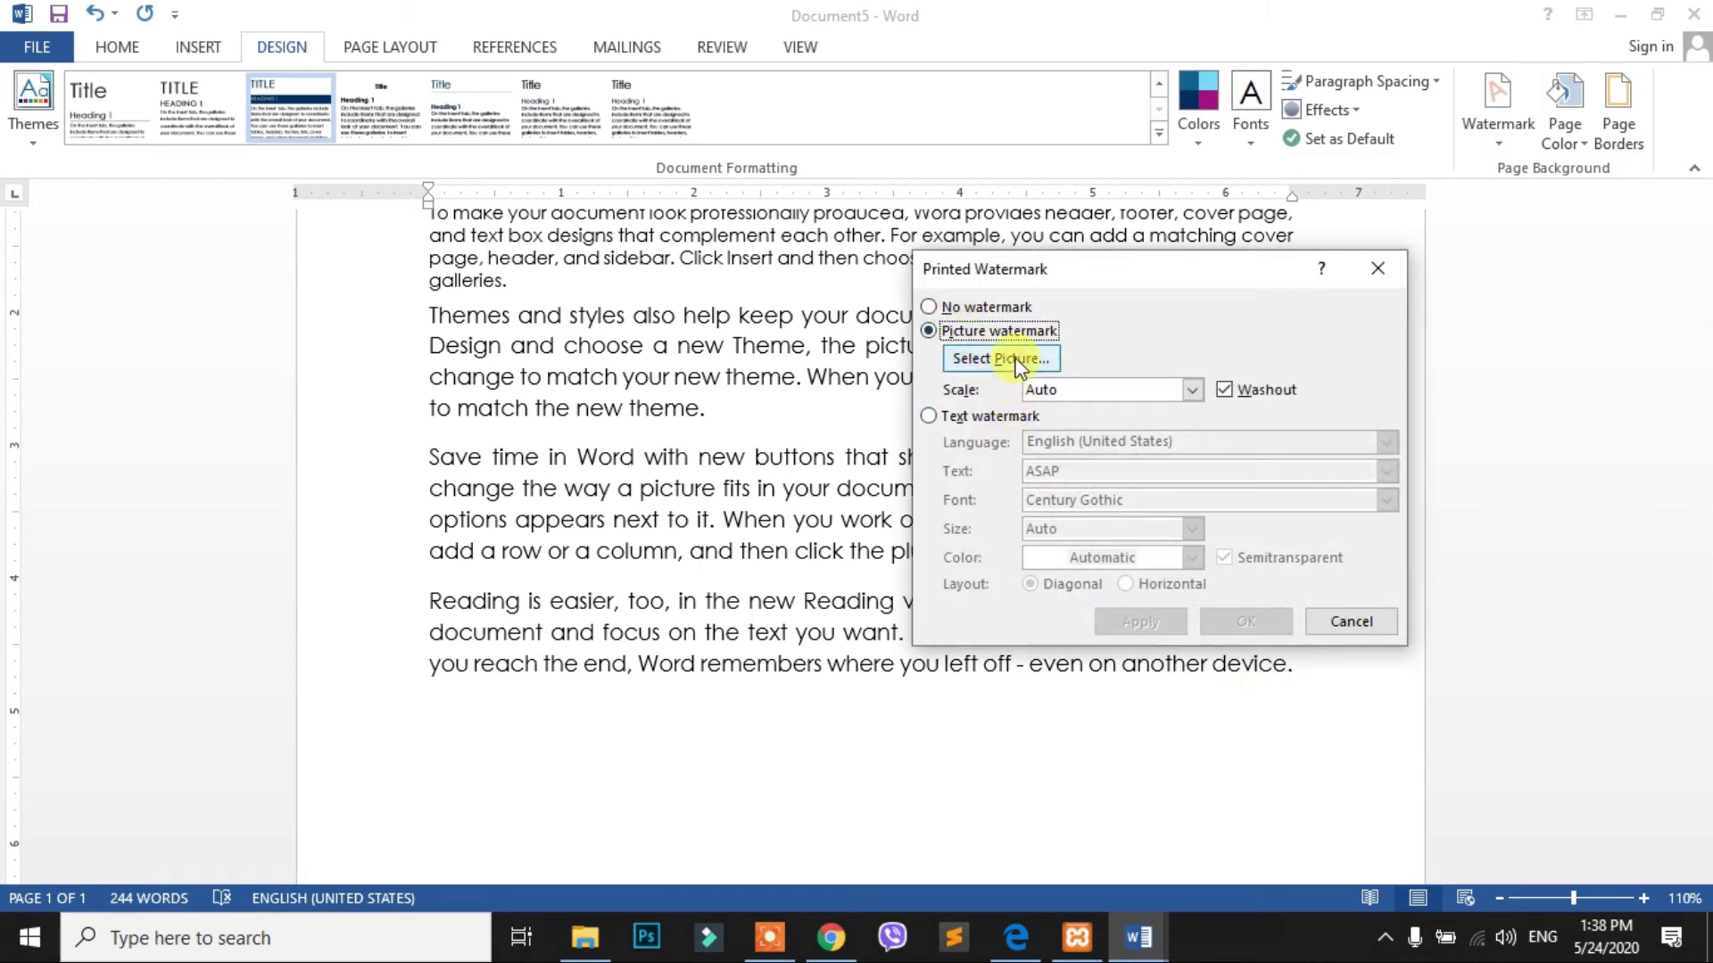
left_click(1010, 366)
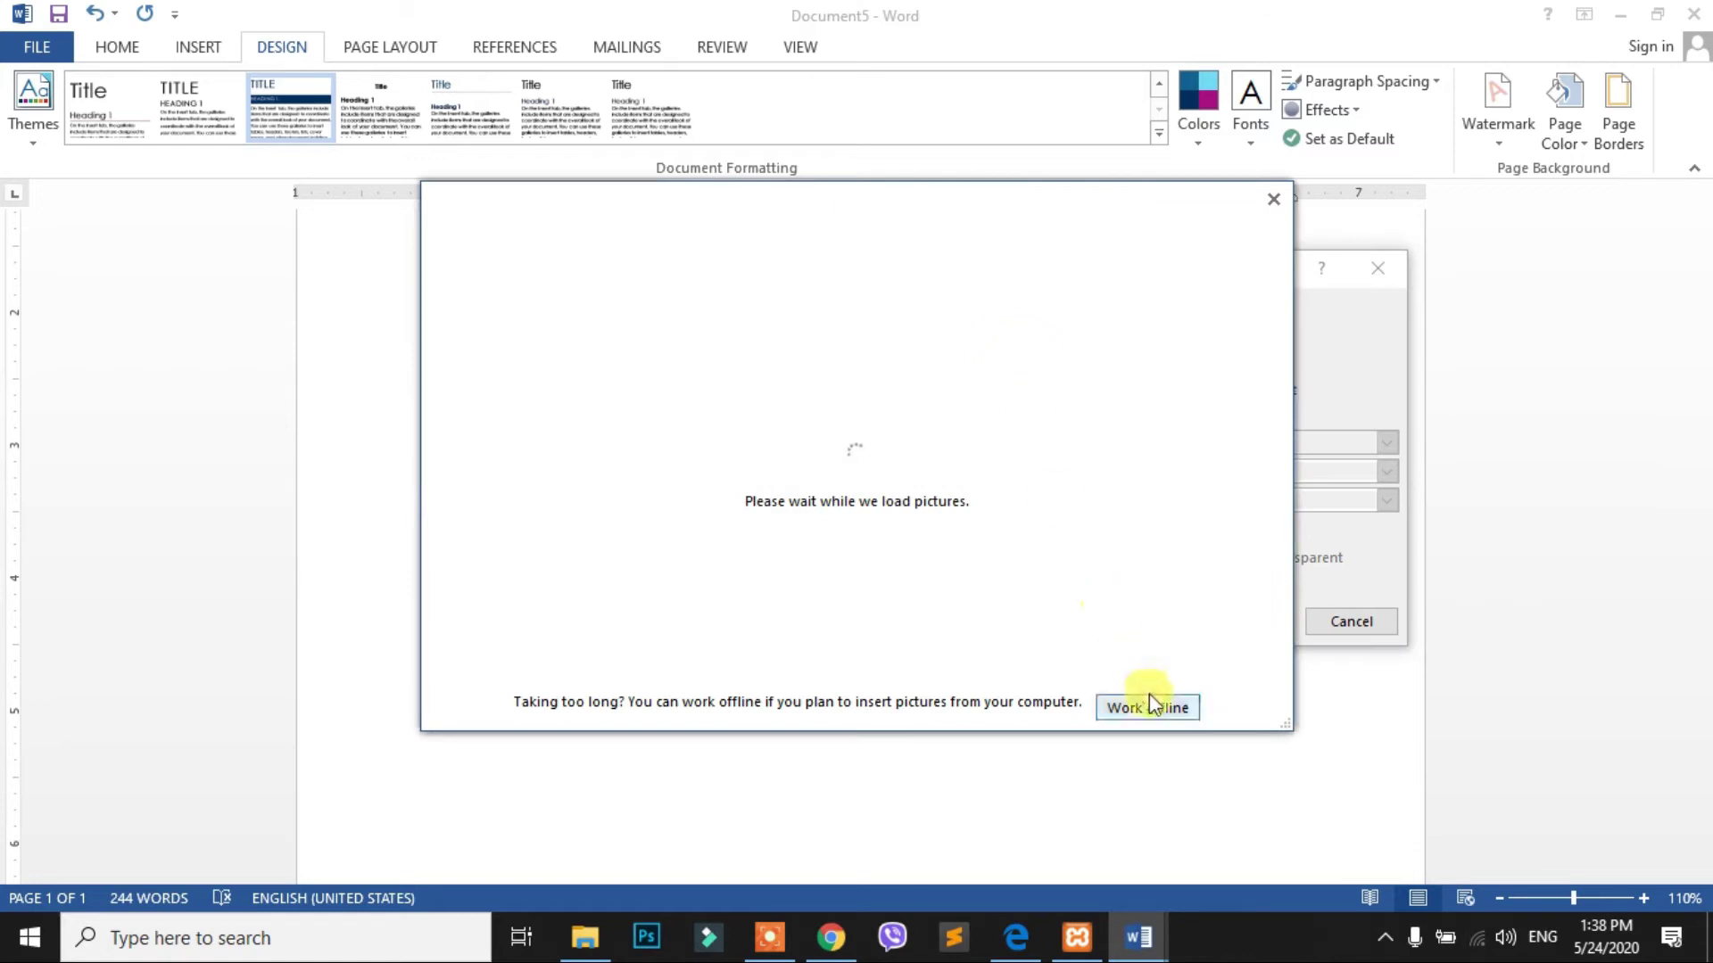
left_click(1152, 708)
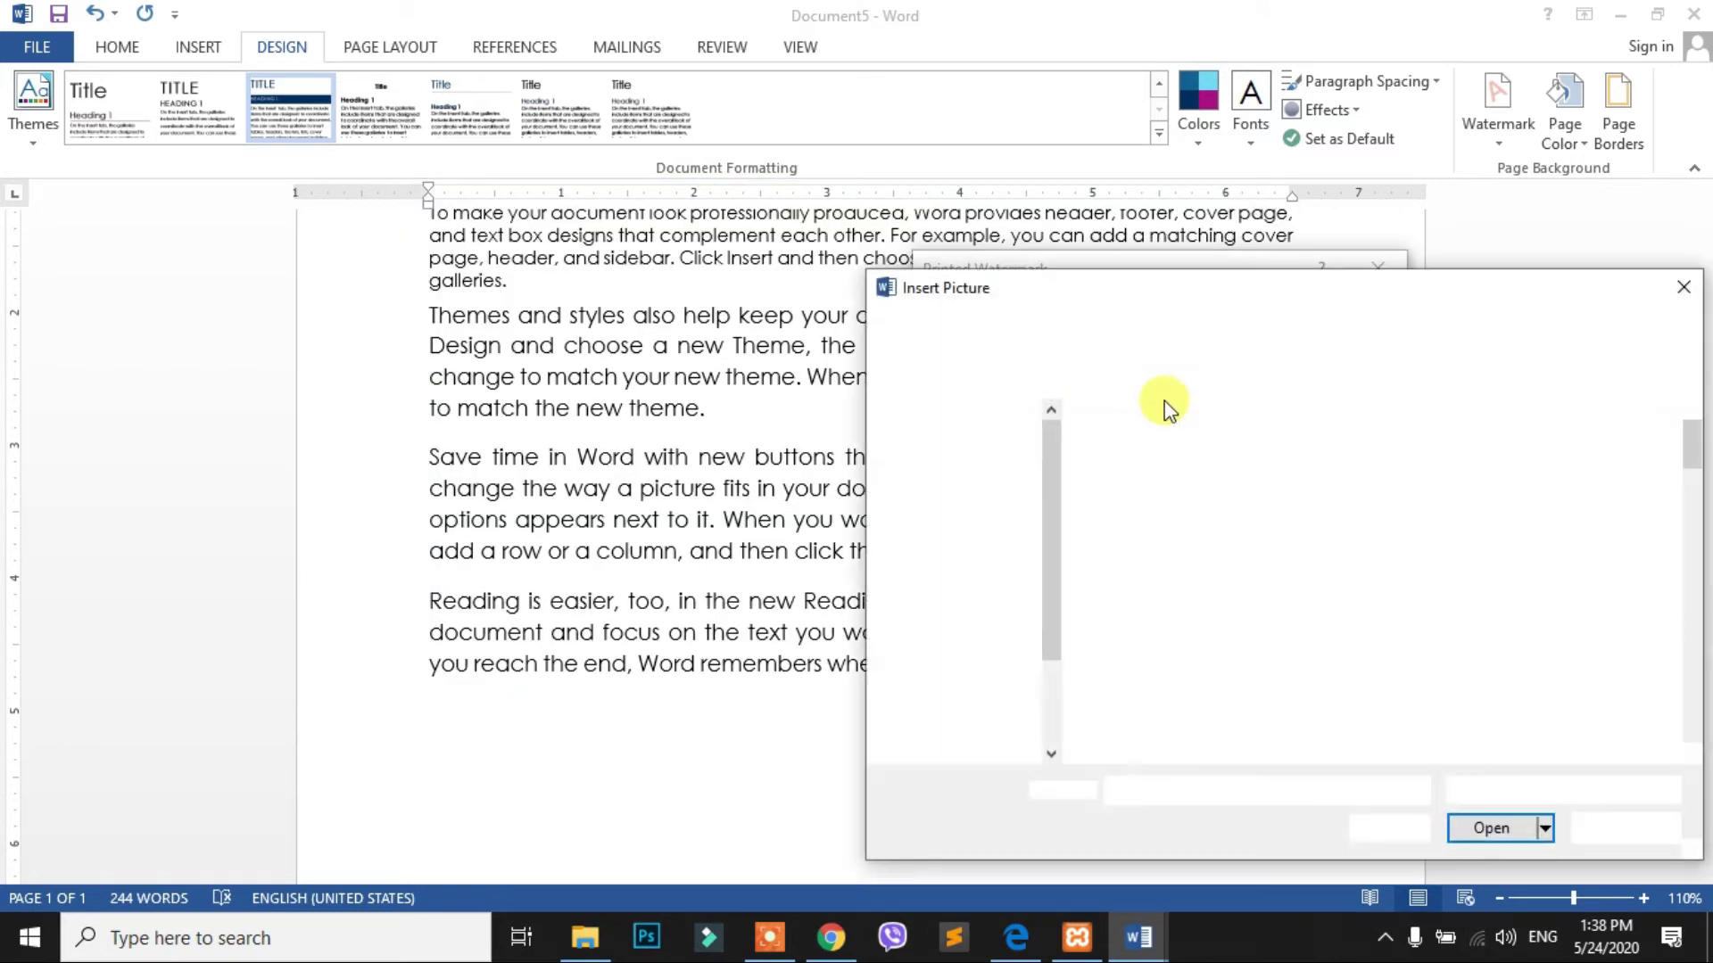
left_click_drag(1231, 290, 801, 141)
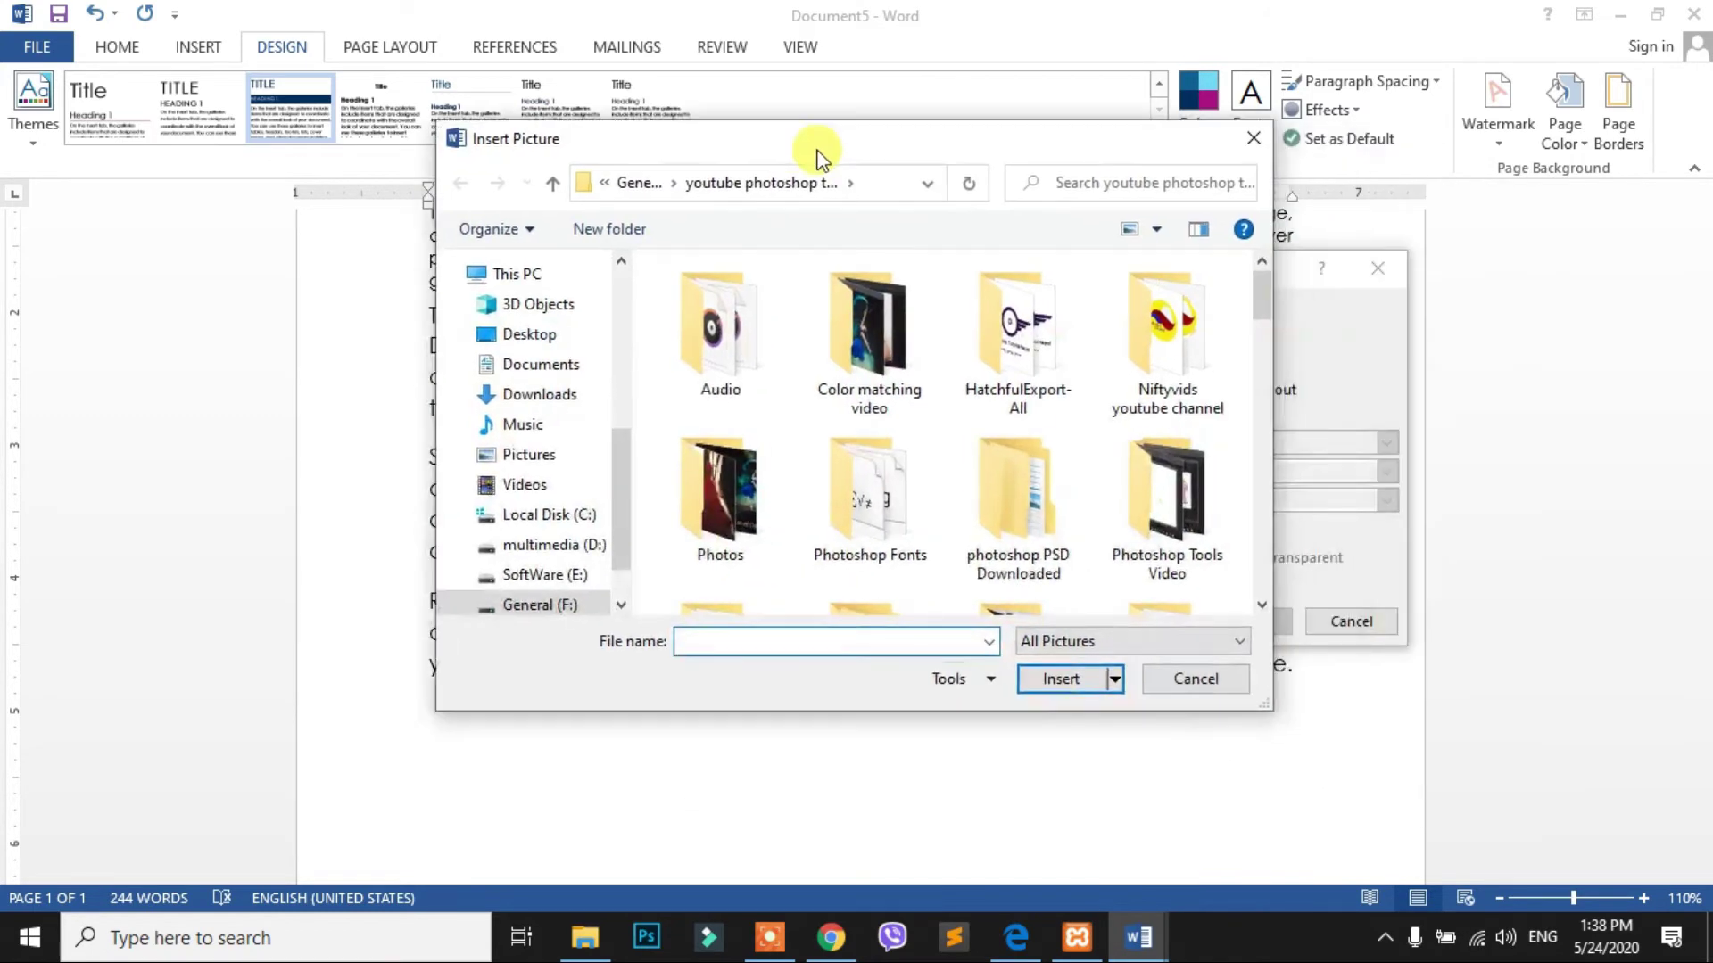
scroll(1008, 450, "down", 5)
scroll(1003, 517, "down", 2)
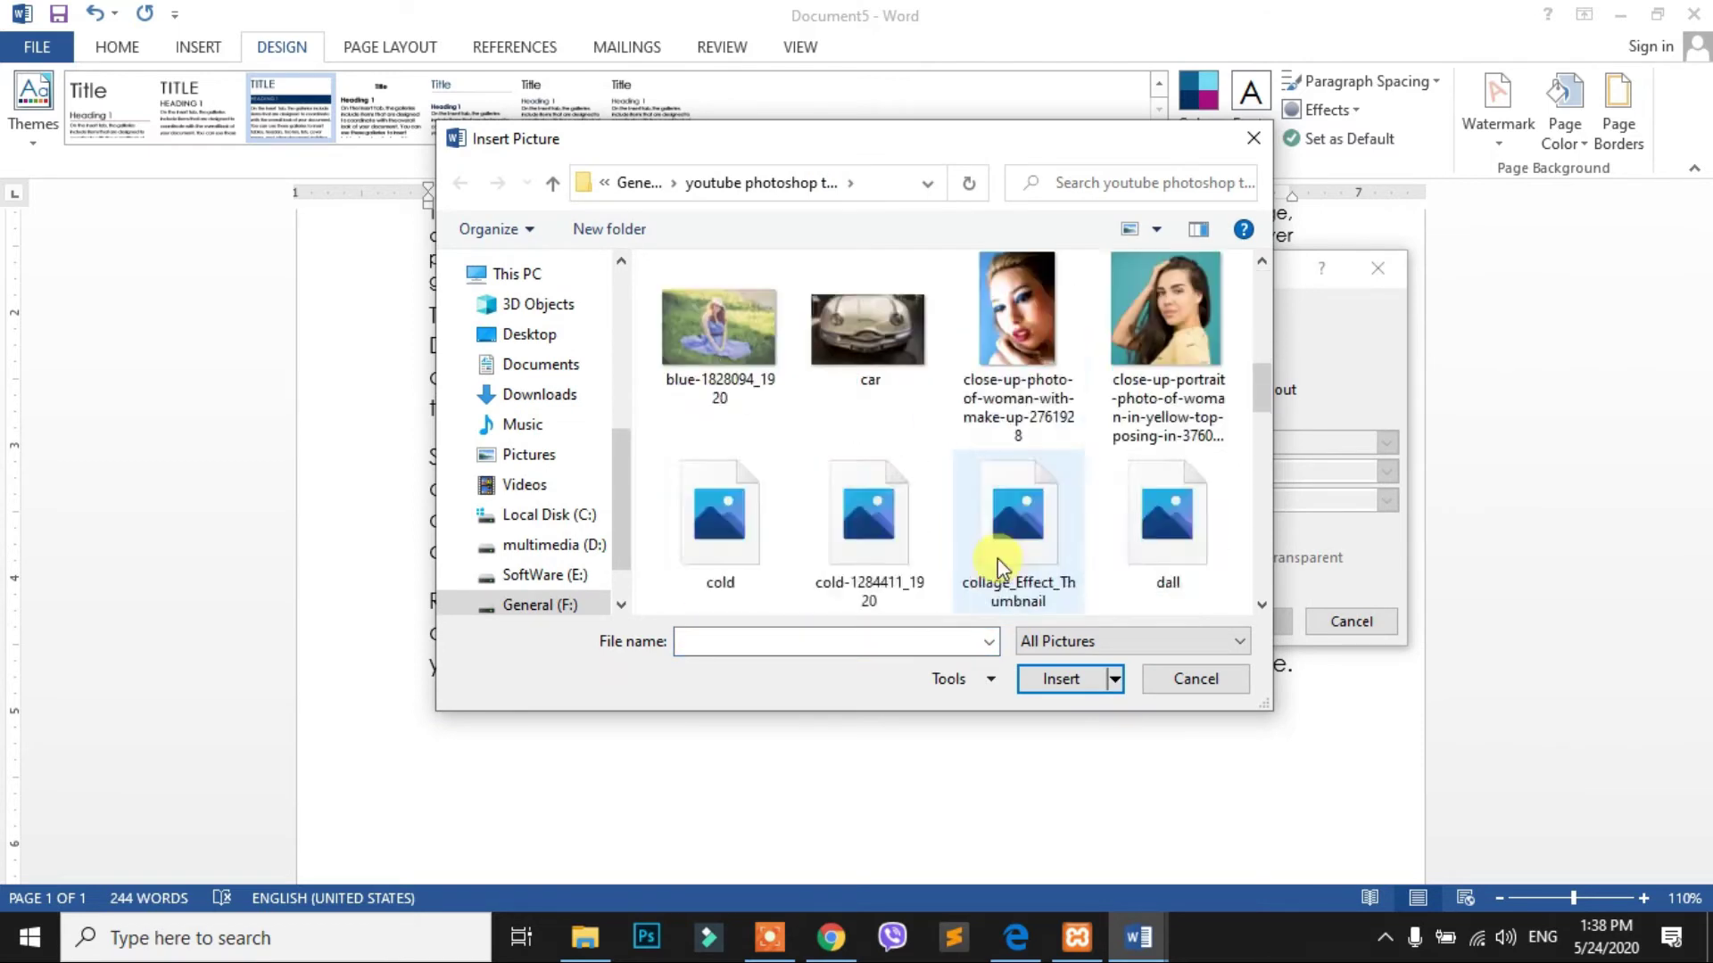
scroll(972, 562, "down", 2)
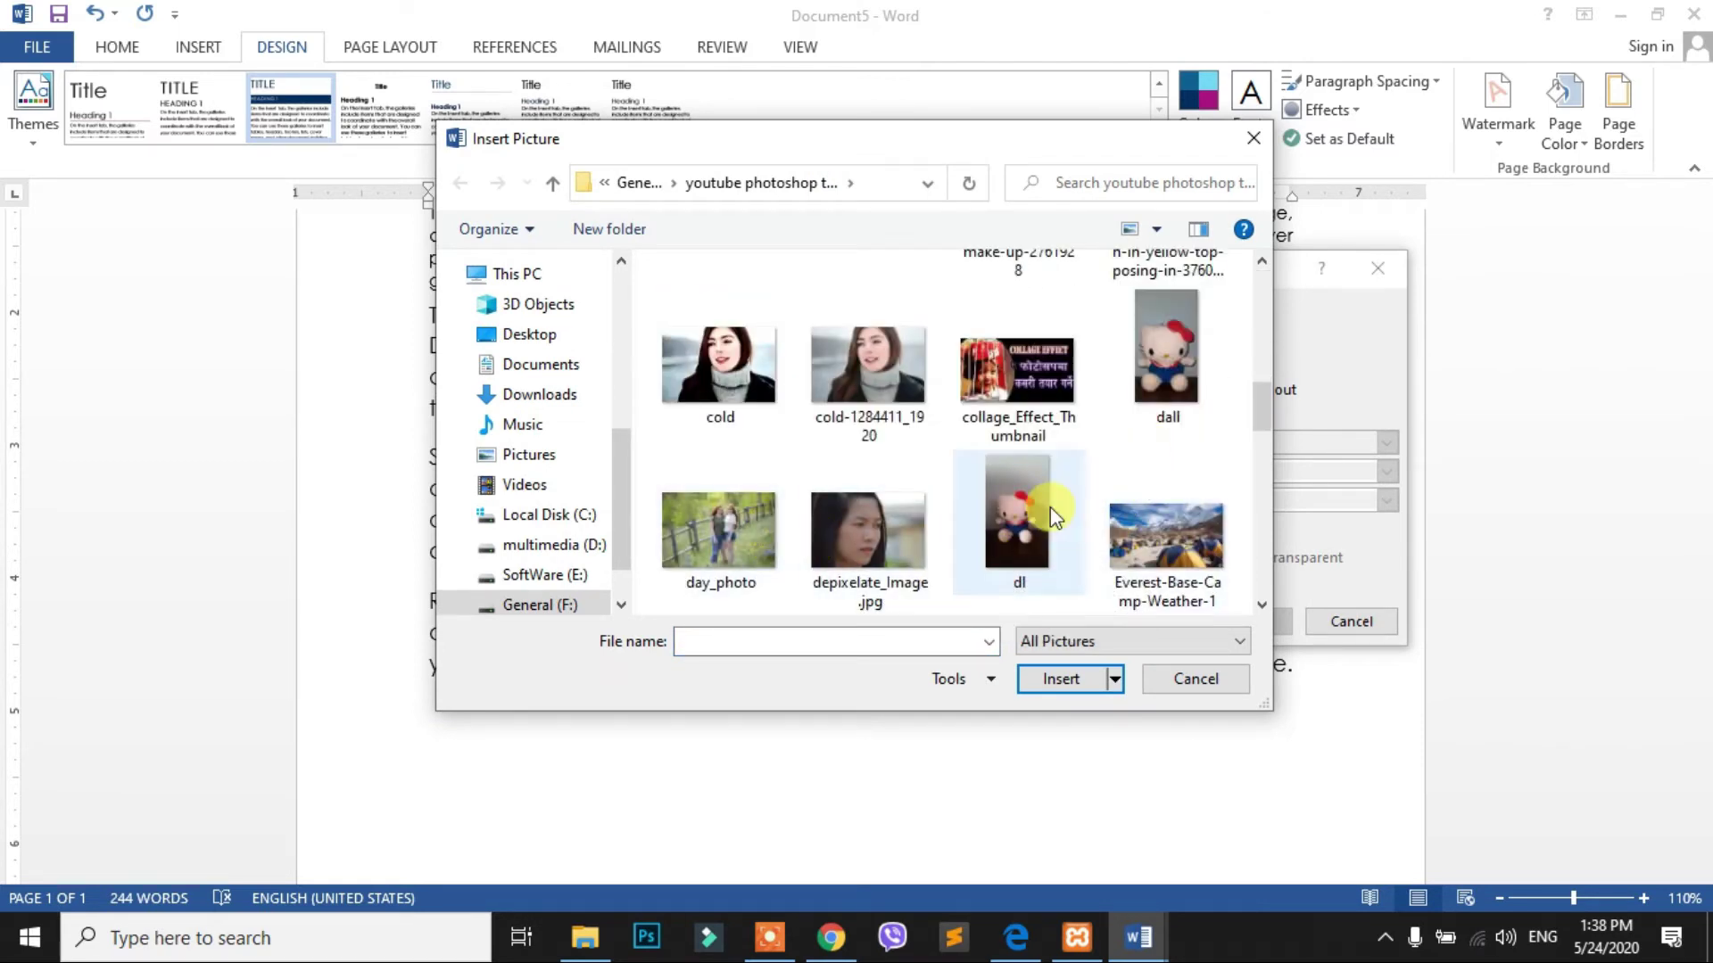
Insert dall.jpg as the washed-out picture watermark and apply it
left_click(1167, 359)
left_click(1077, 679)
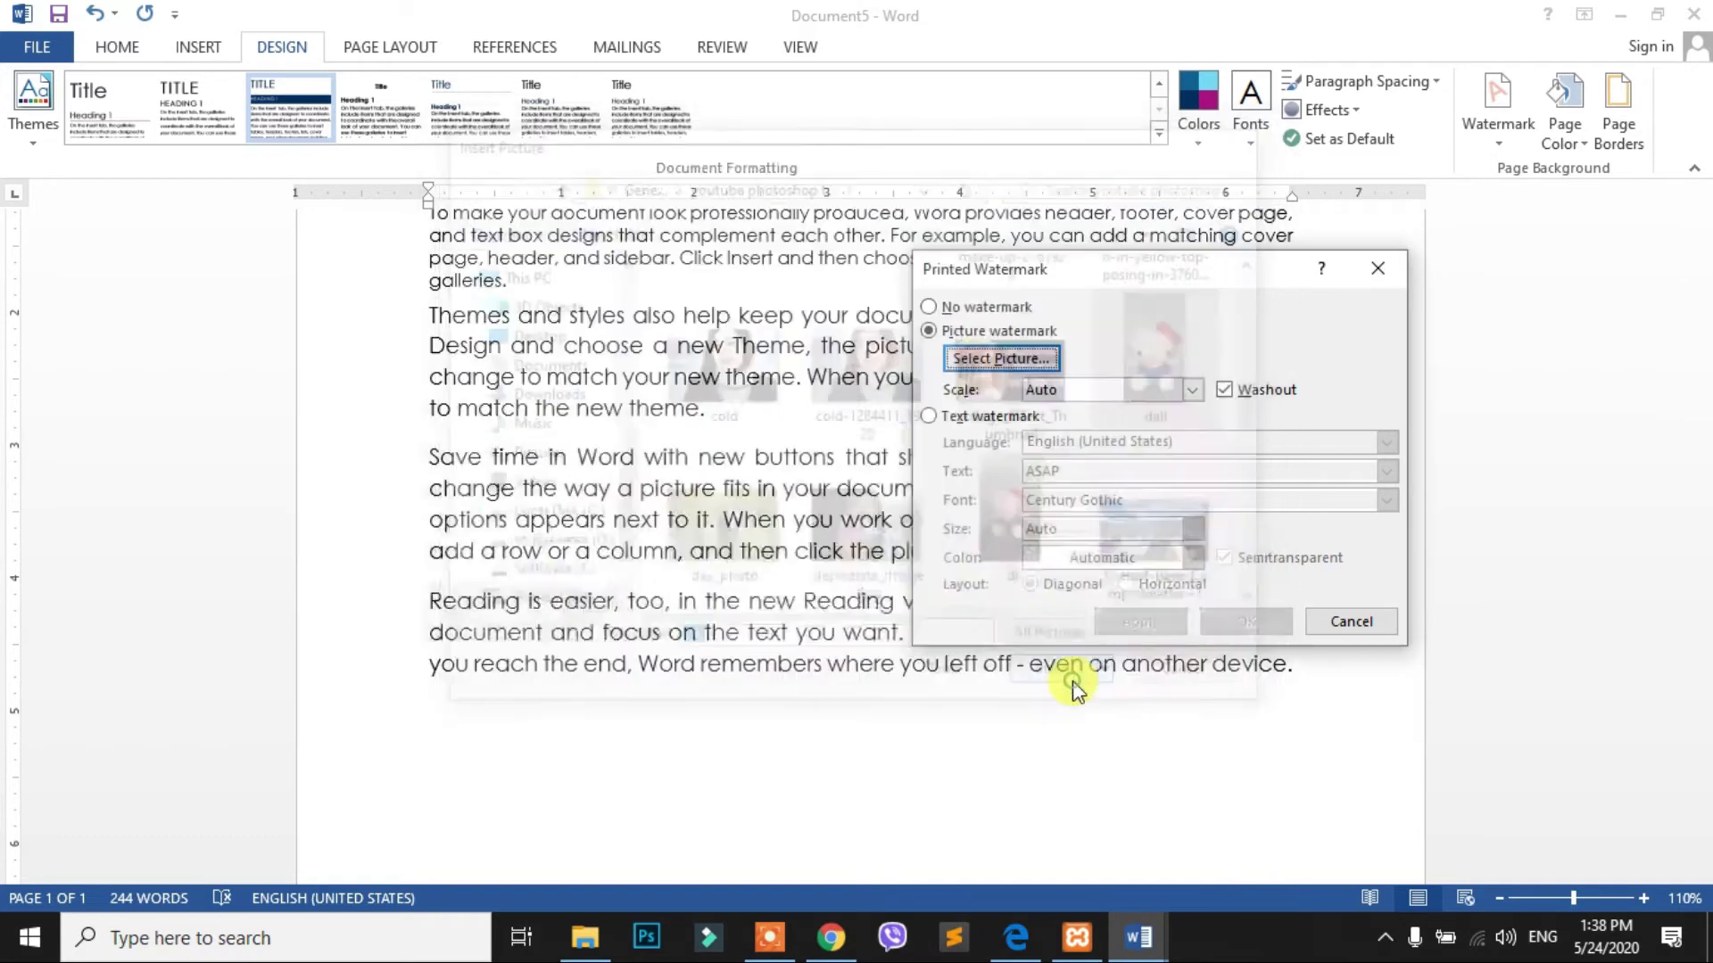
left_click(1153, 621)
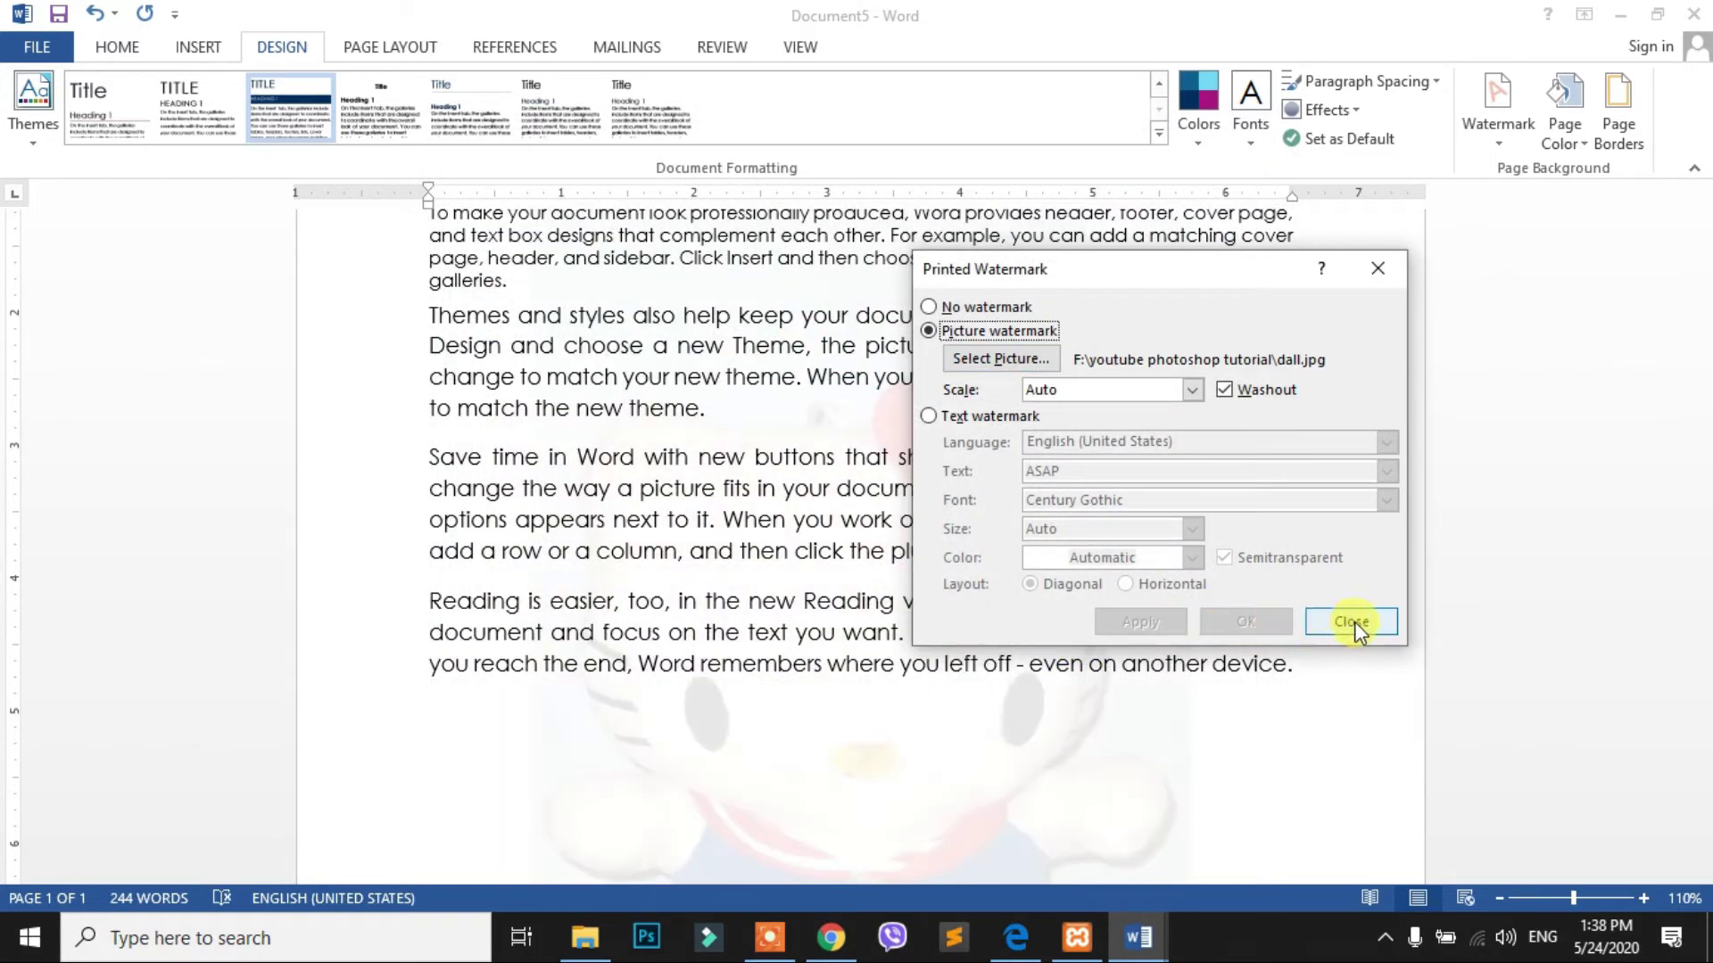
left_click(1356, 622)
scroll(1089, 631, "down", 2)
scroll(906, 616, "down", 2)
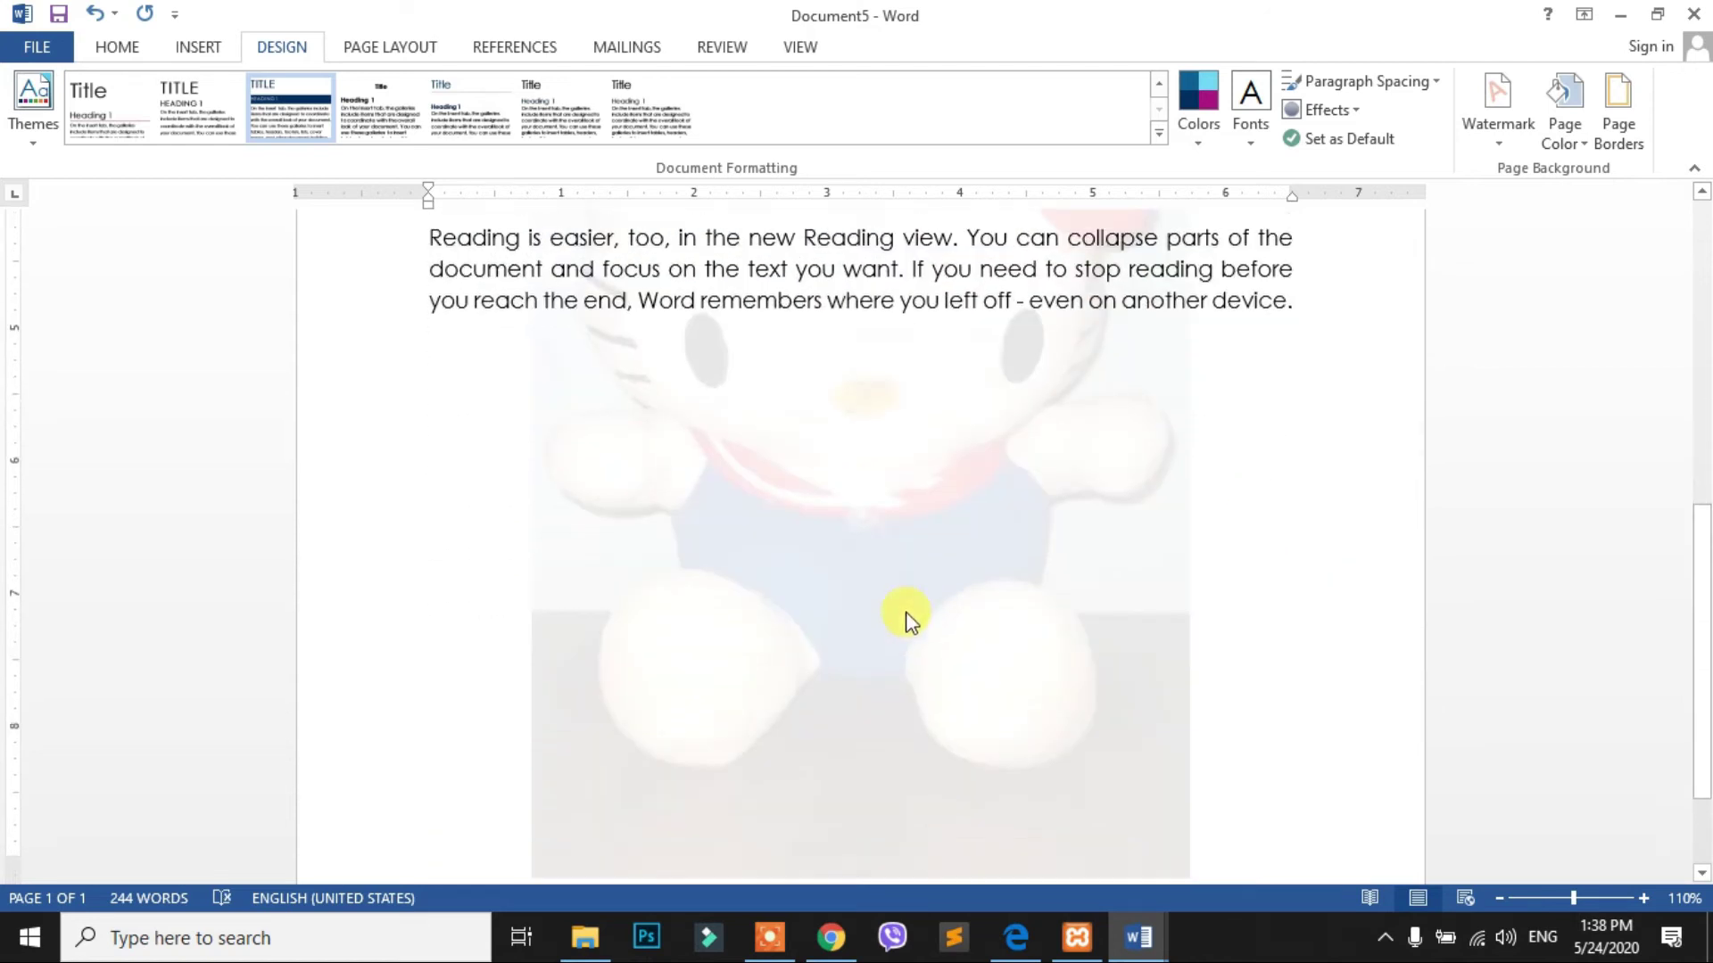
scroll(849, 565, "up", 3)
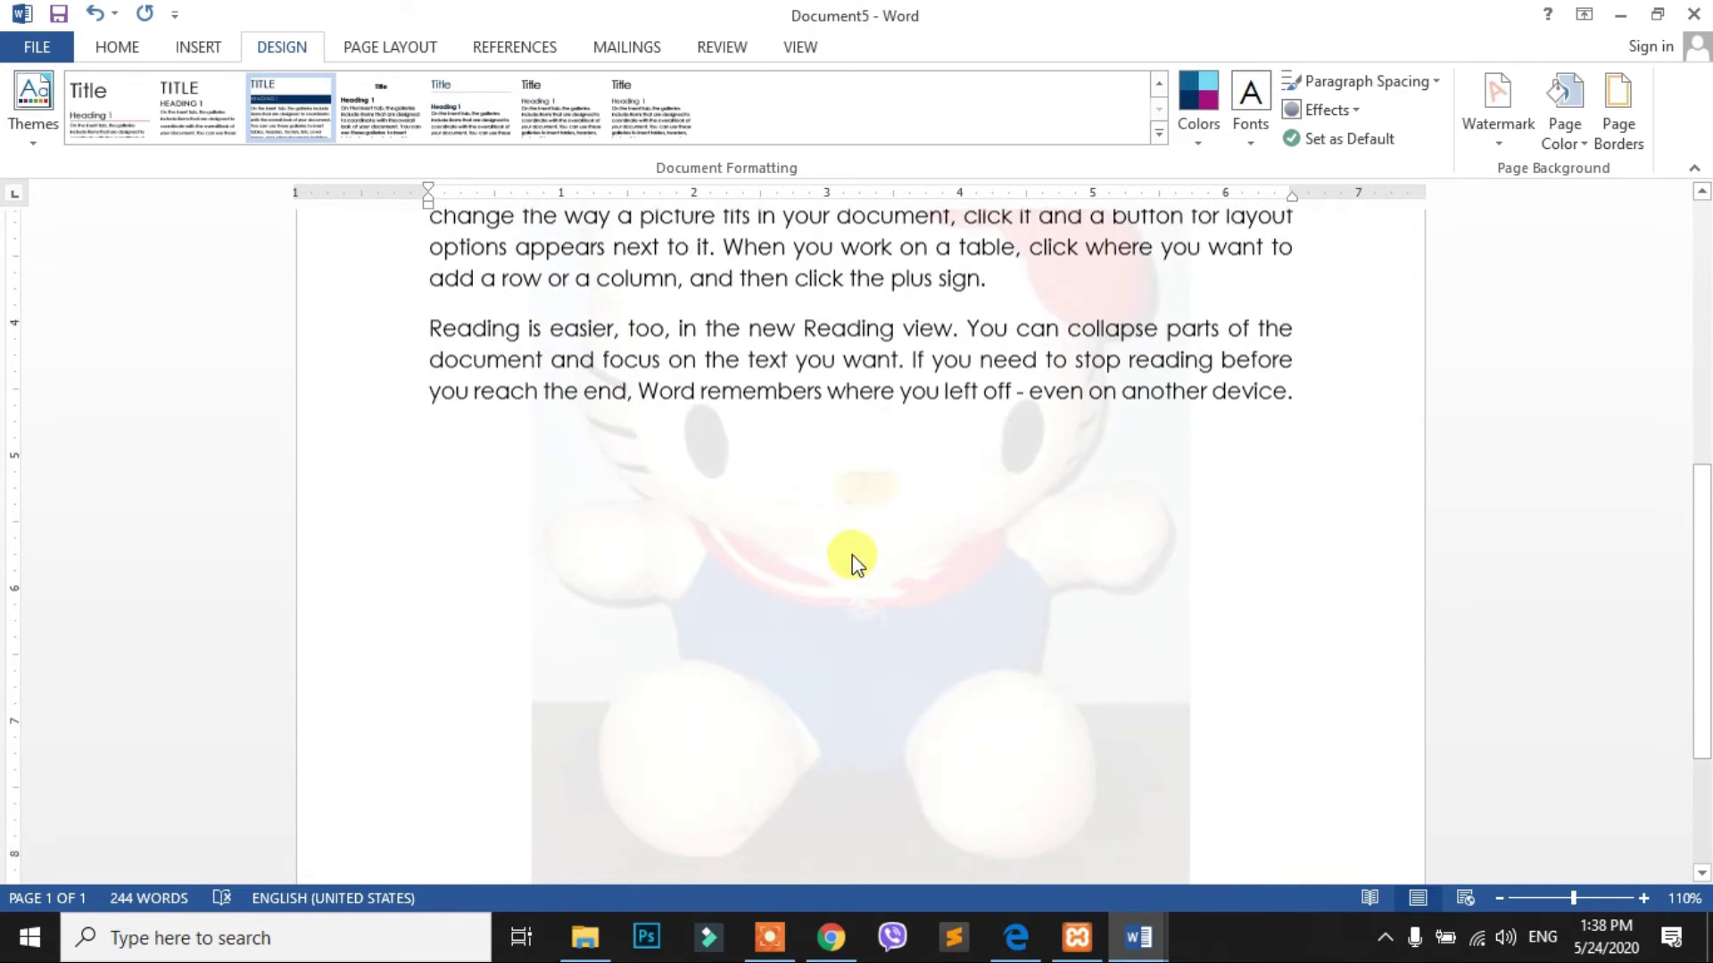
scroll(849, 562, "up", 1)
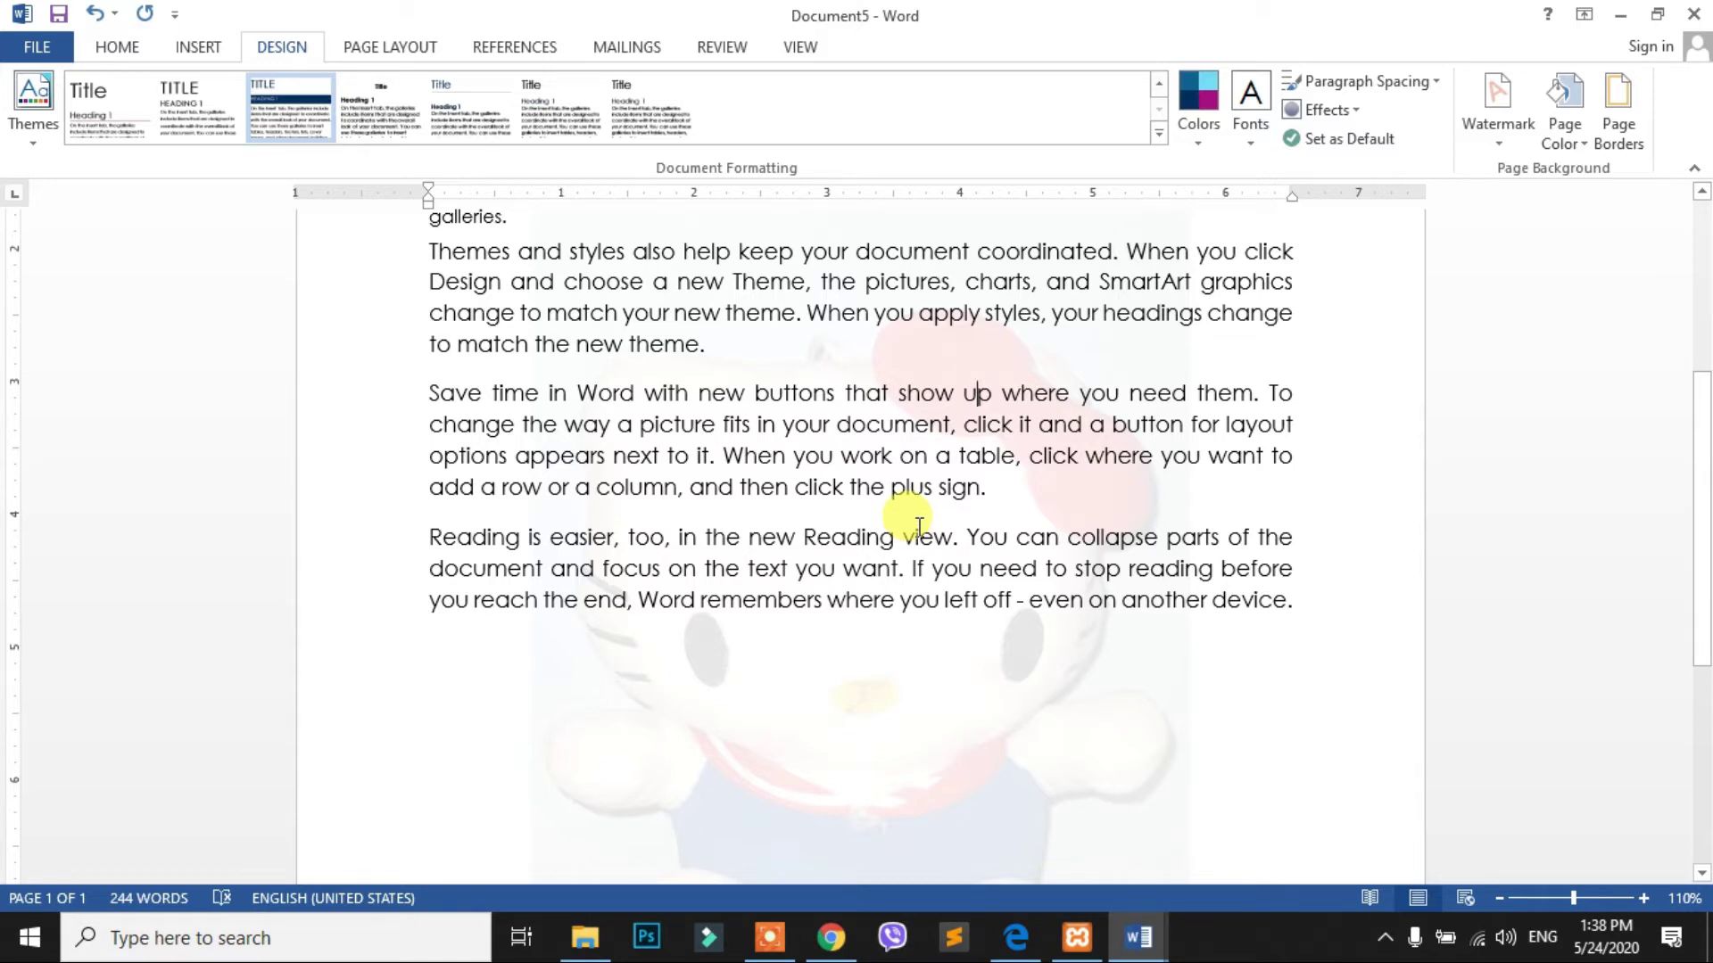
Remove the dall.jpg picture watermark and place the cursor after the italic intro paragraph
left_click(1504, 154)
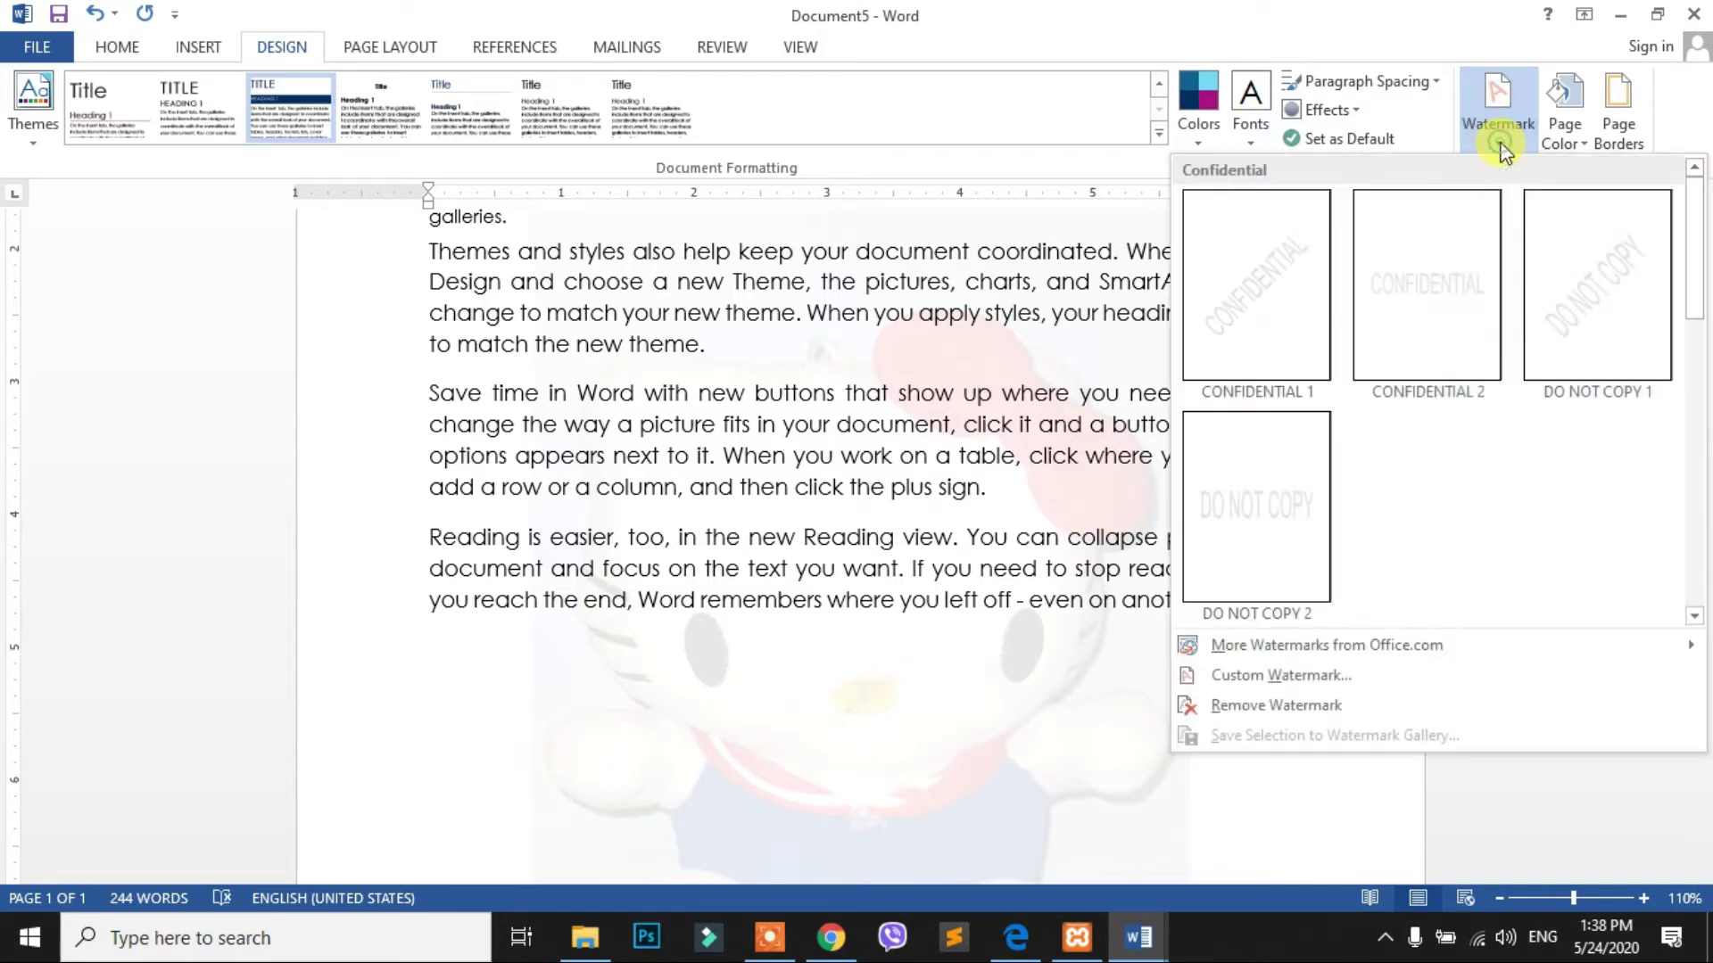
left_click(1284, 720)
scroll(1166, 542, "up", 2)
scroll(1280, 446, "up", 2)
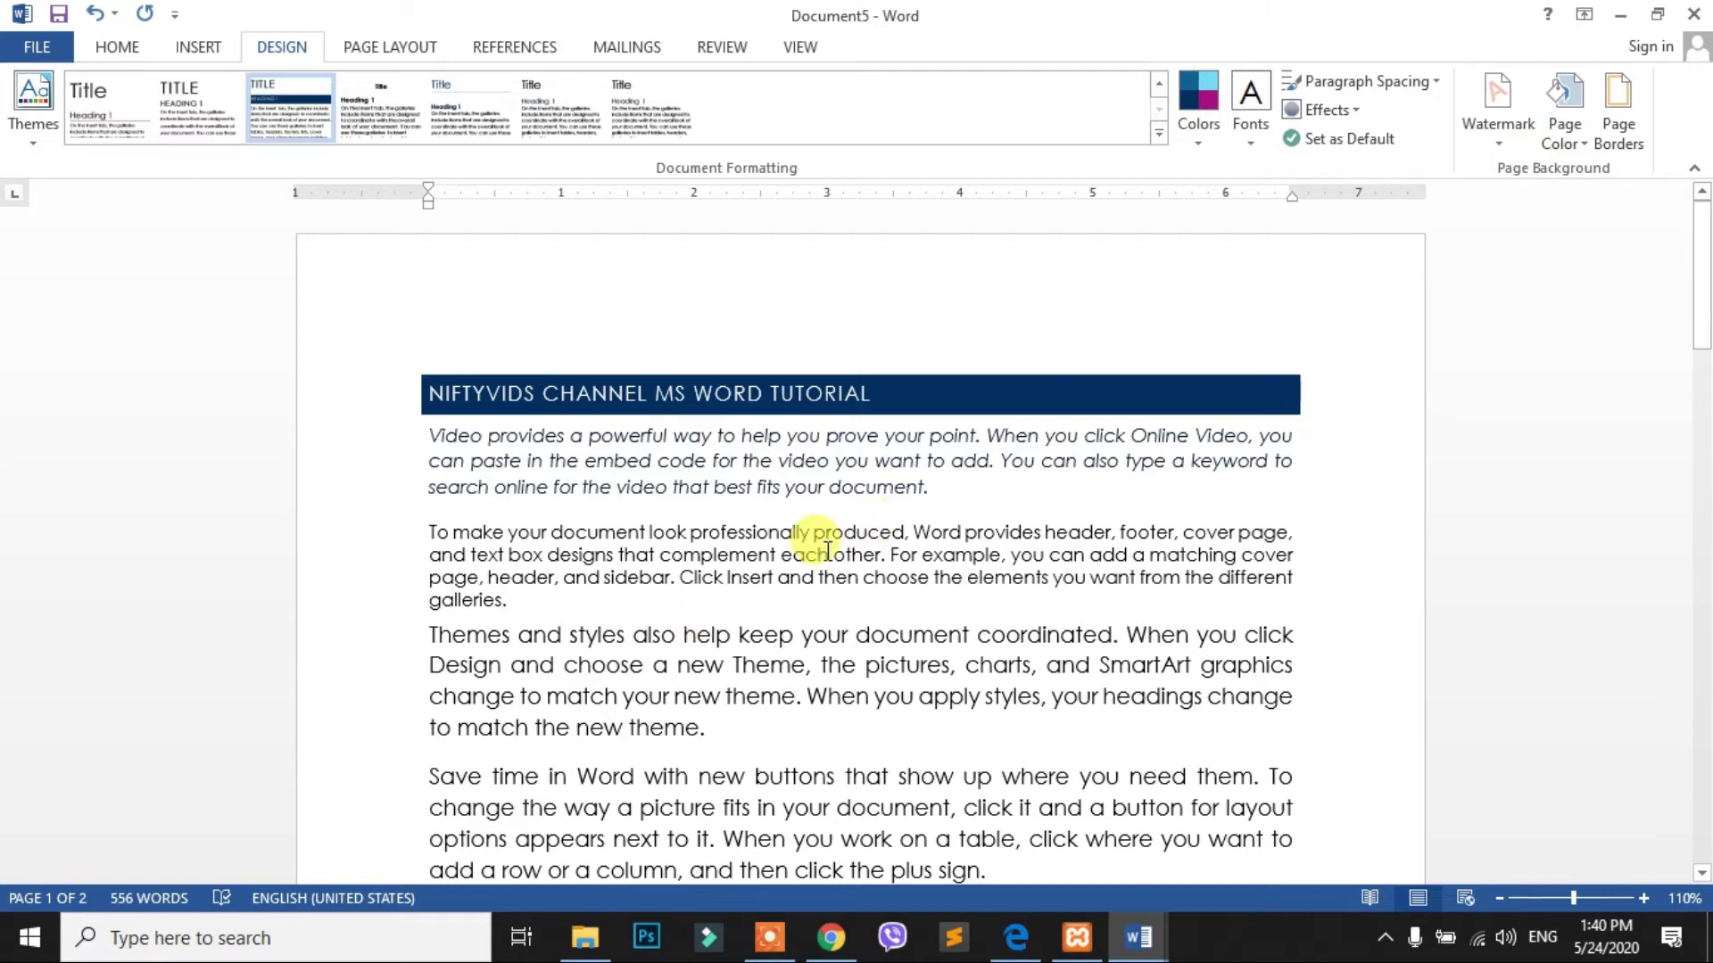
left_click(987, 507)
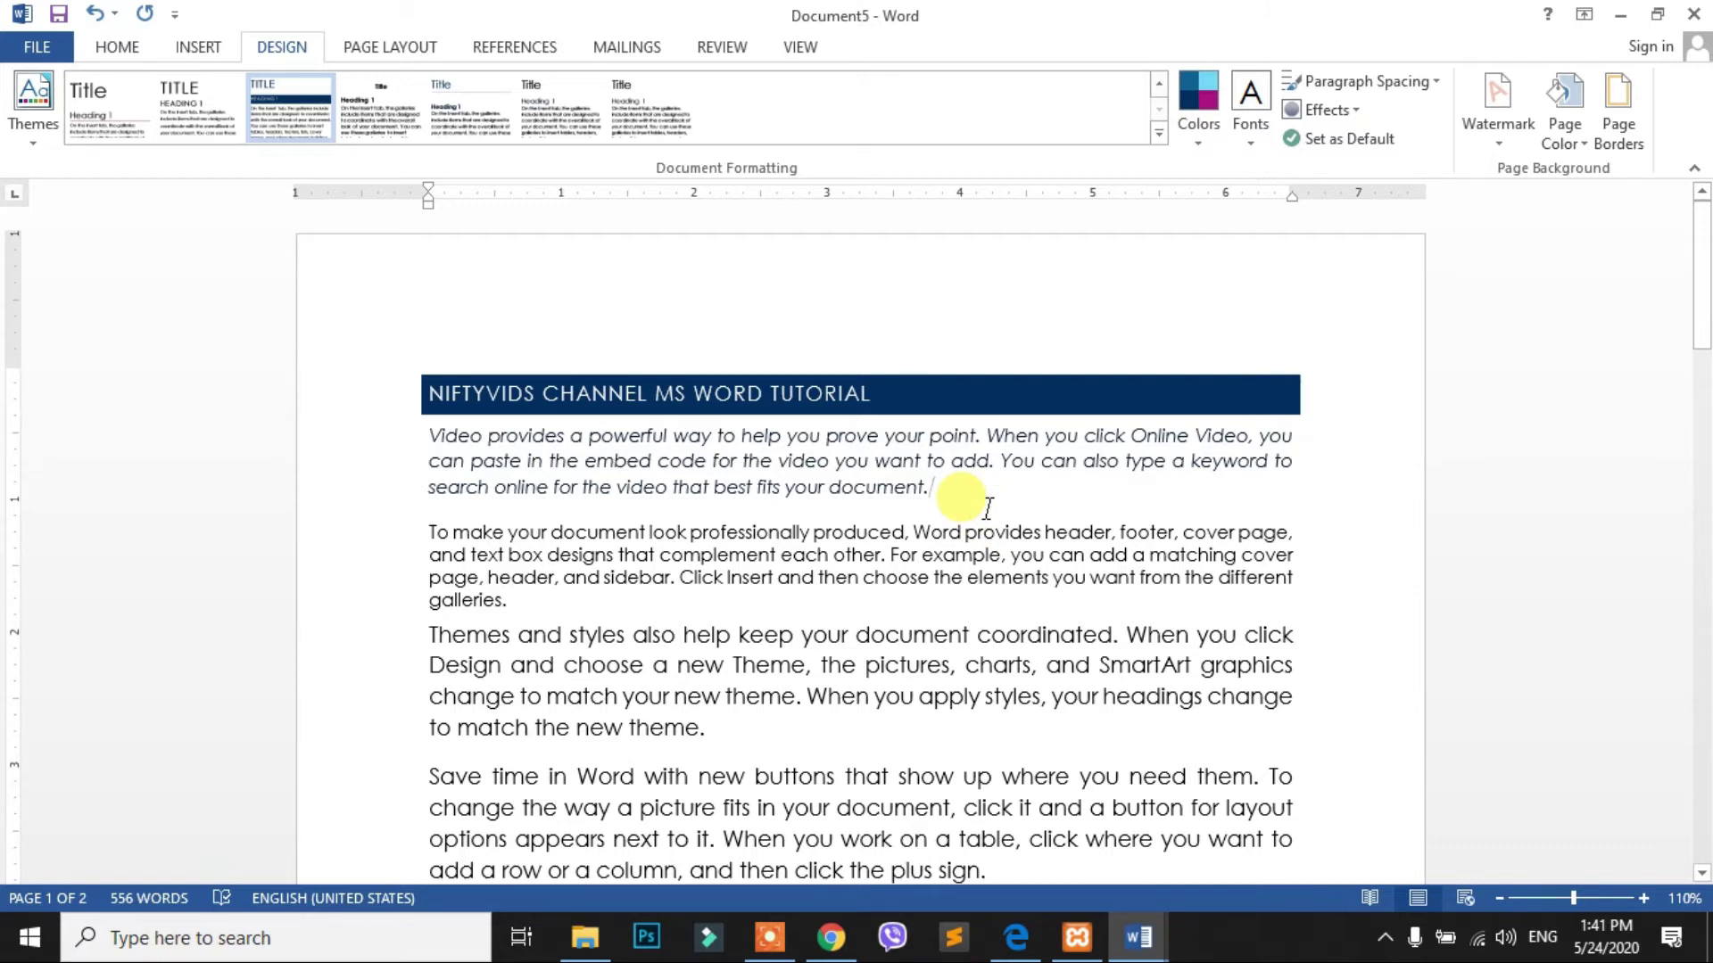
Set the page colour to a light blue theme colour
left_click(1571, 149)
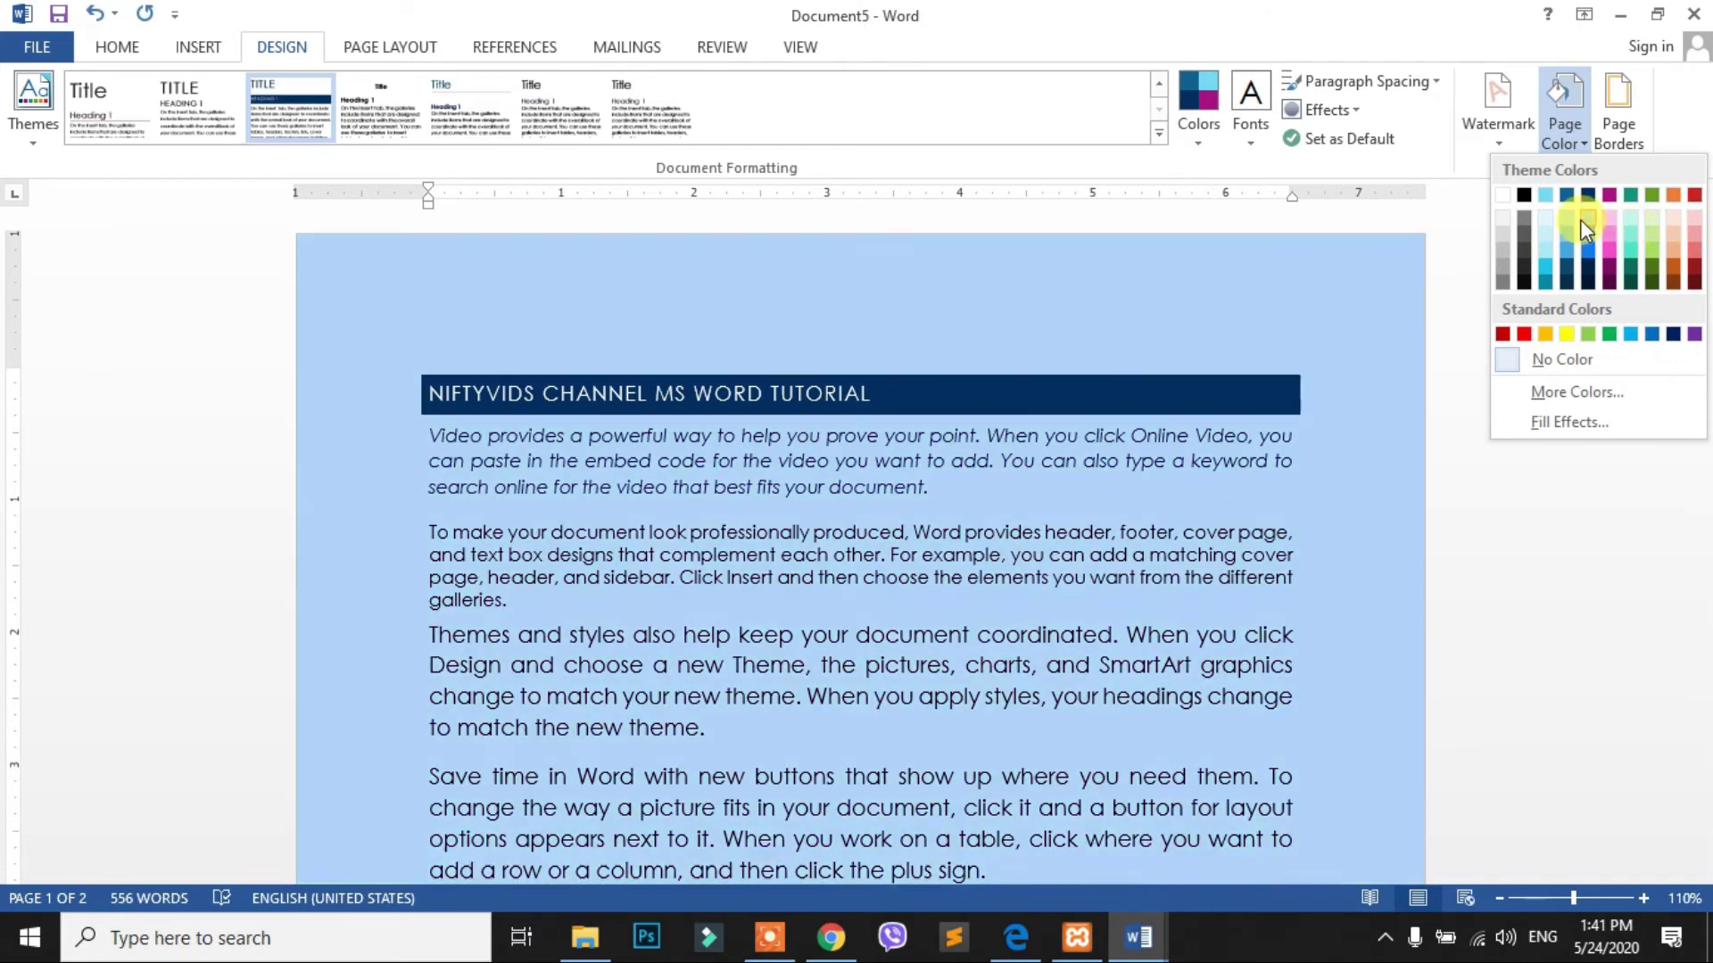
left_click(1590, 219)
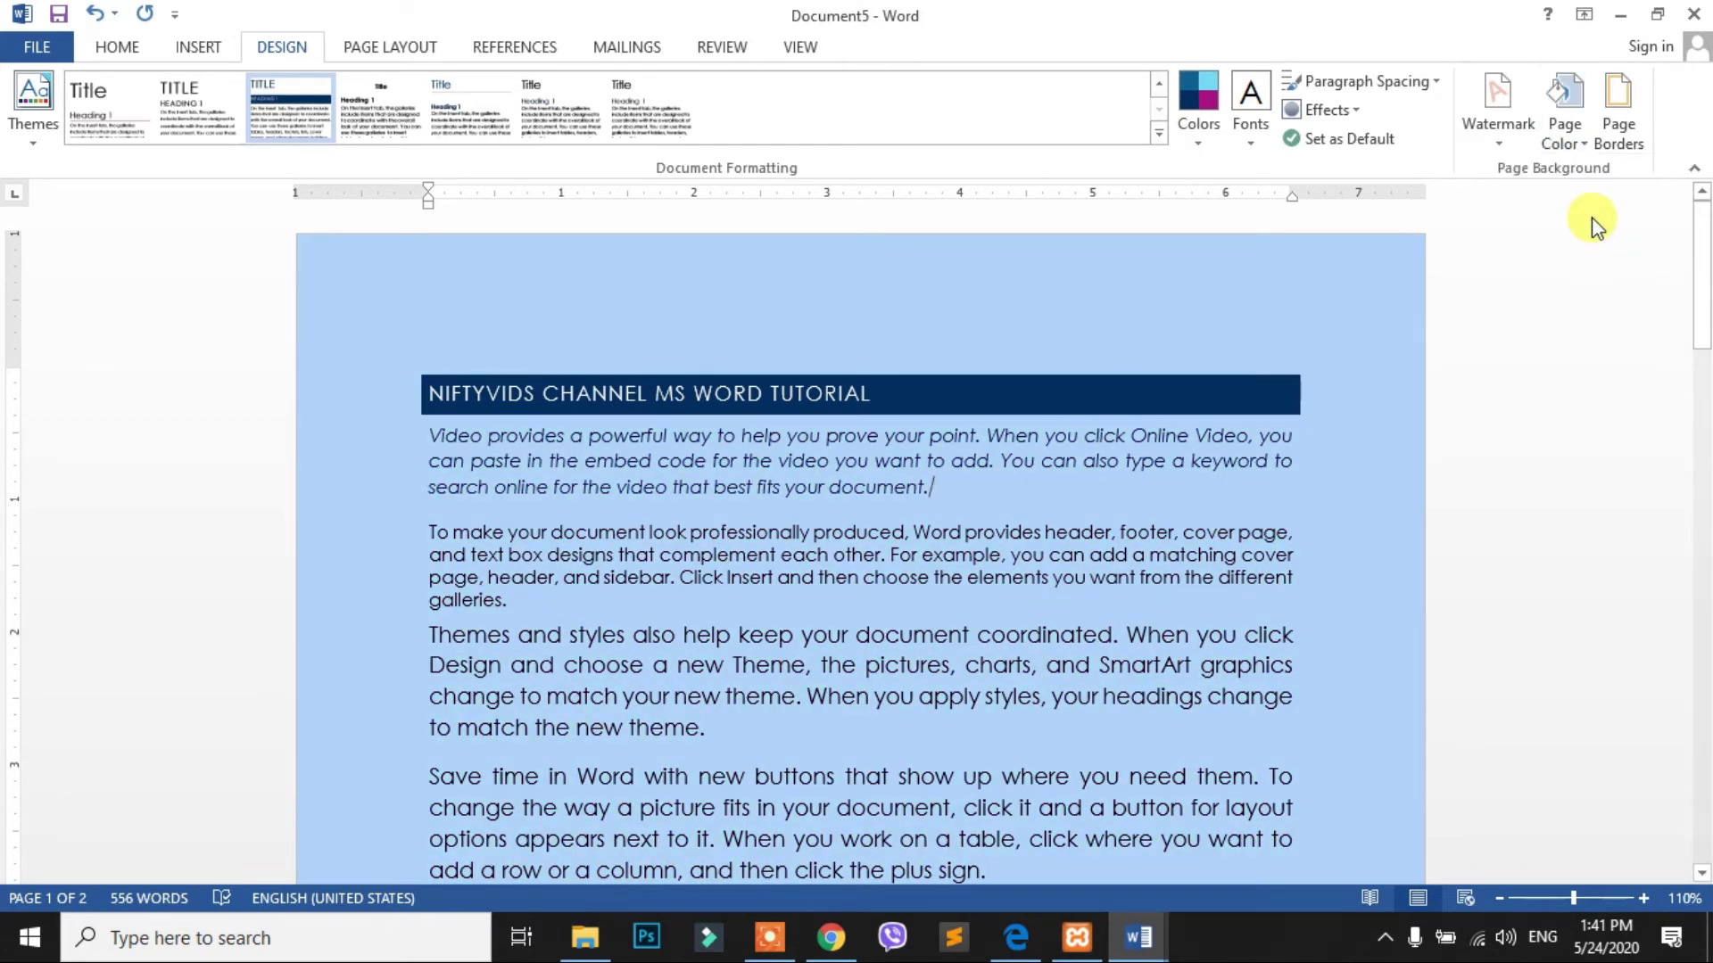
scroll(1262, 452, "down", 2)
scroll(1267, 455, "down", 2)
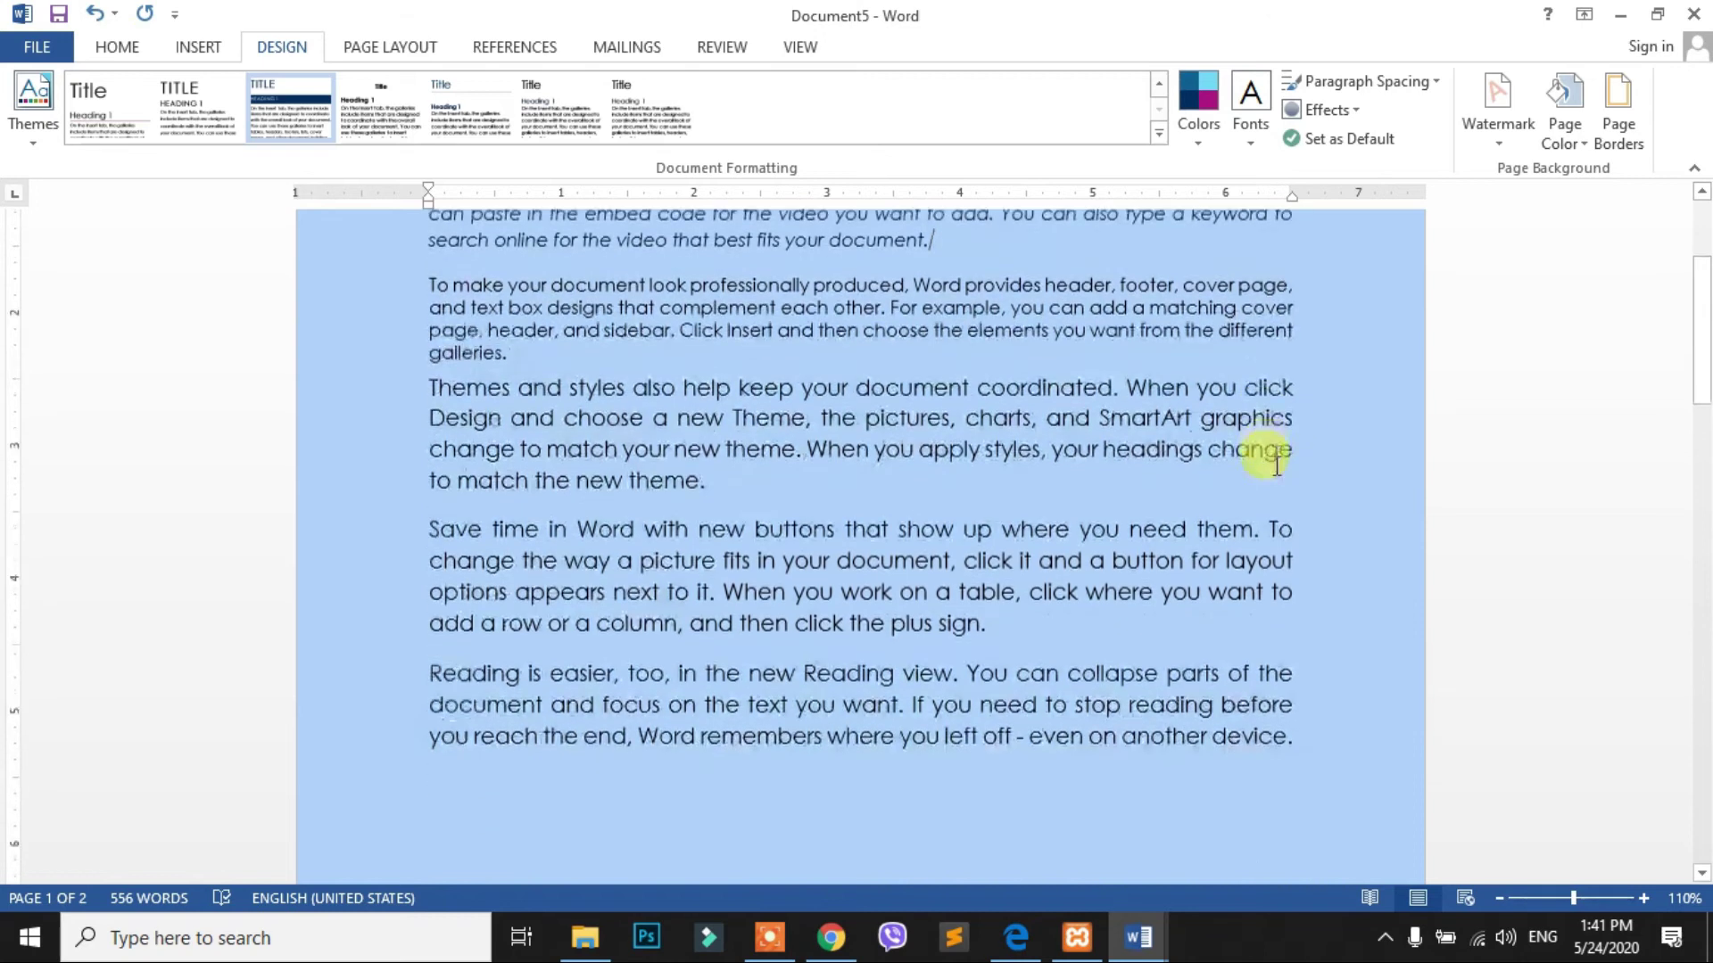
scroll(1277, 465, "down", 1)
scroll(1271, 460, "up", 3)
scroll(1258, 452, "up", 1)
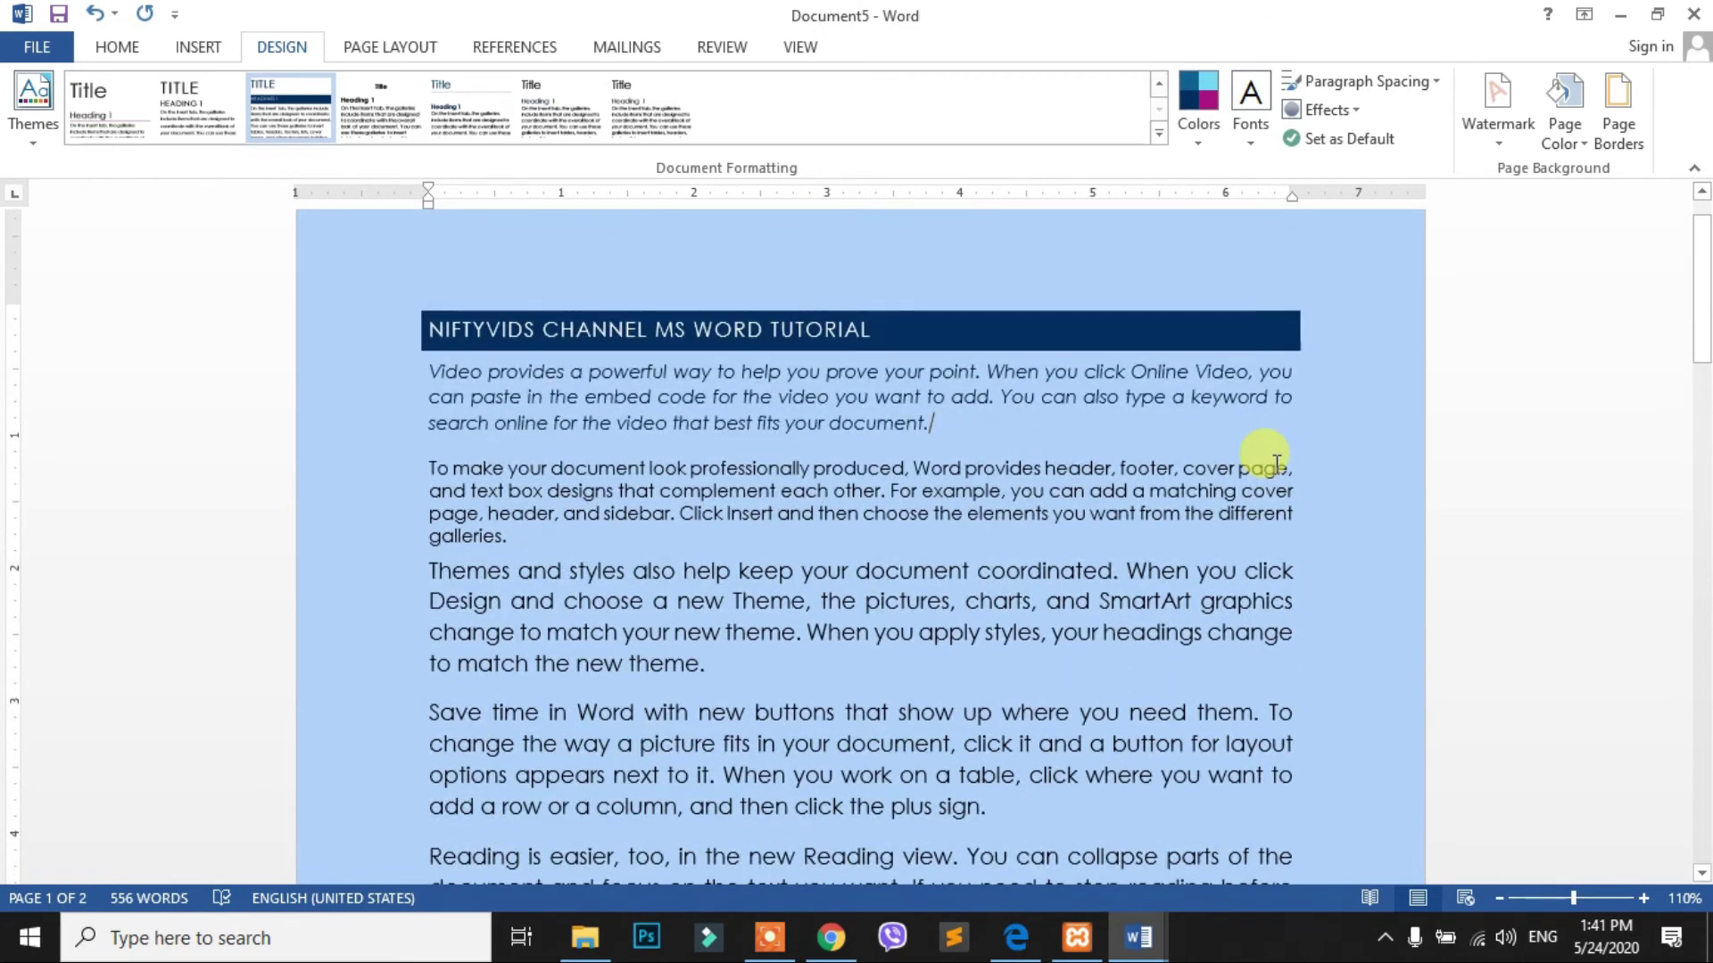
Preview the Themes gallery and dismiss it without changing the theme
left_click(50, 139)
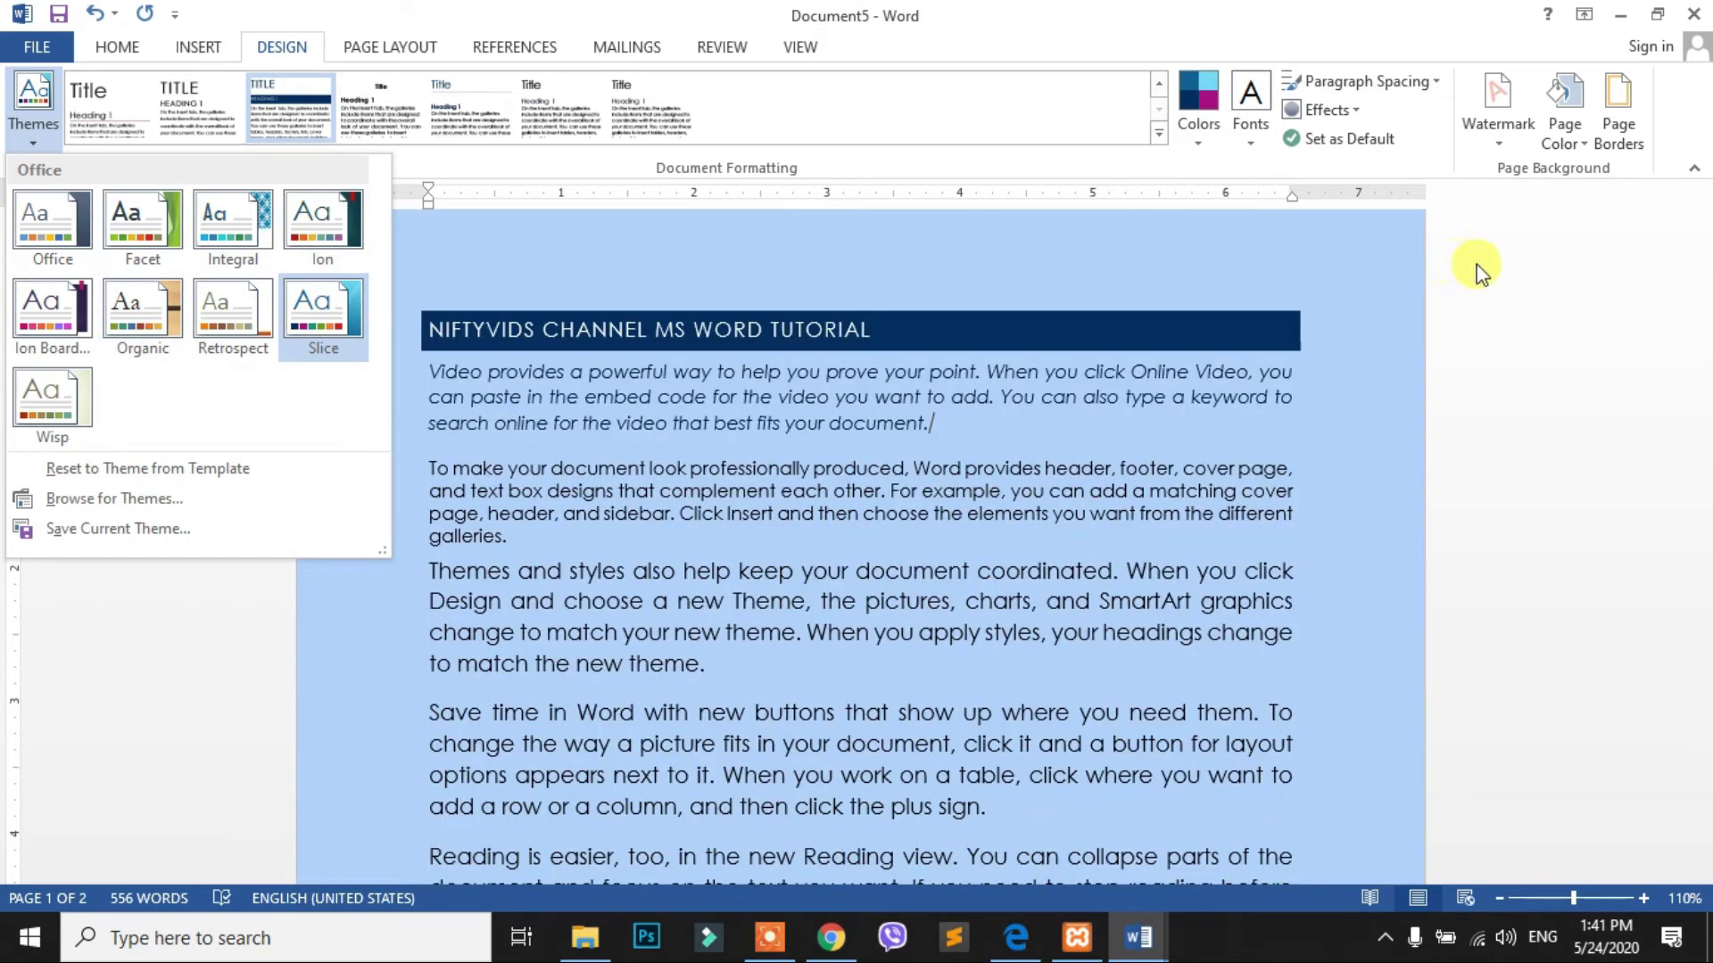
left_click(1490, 265)
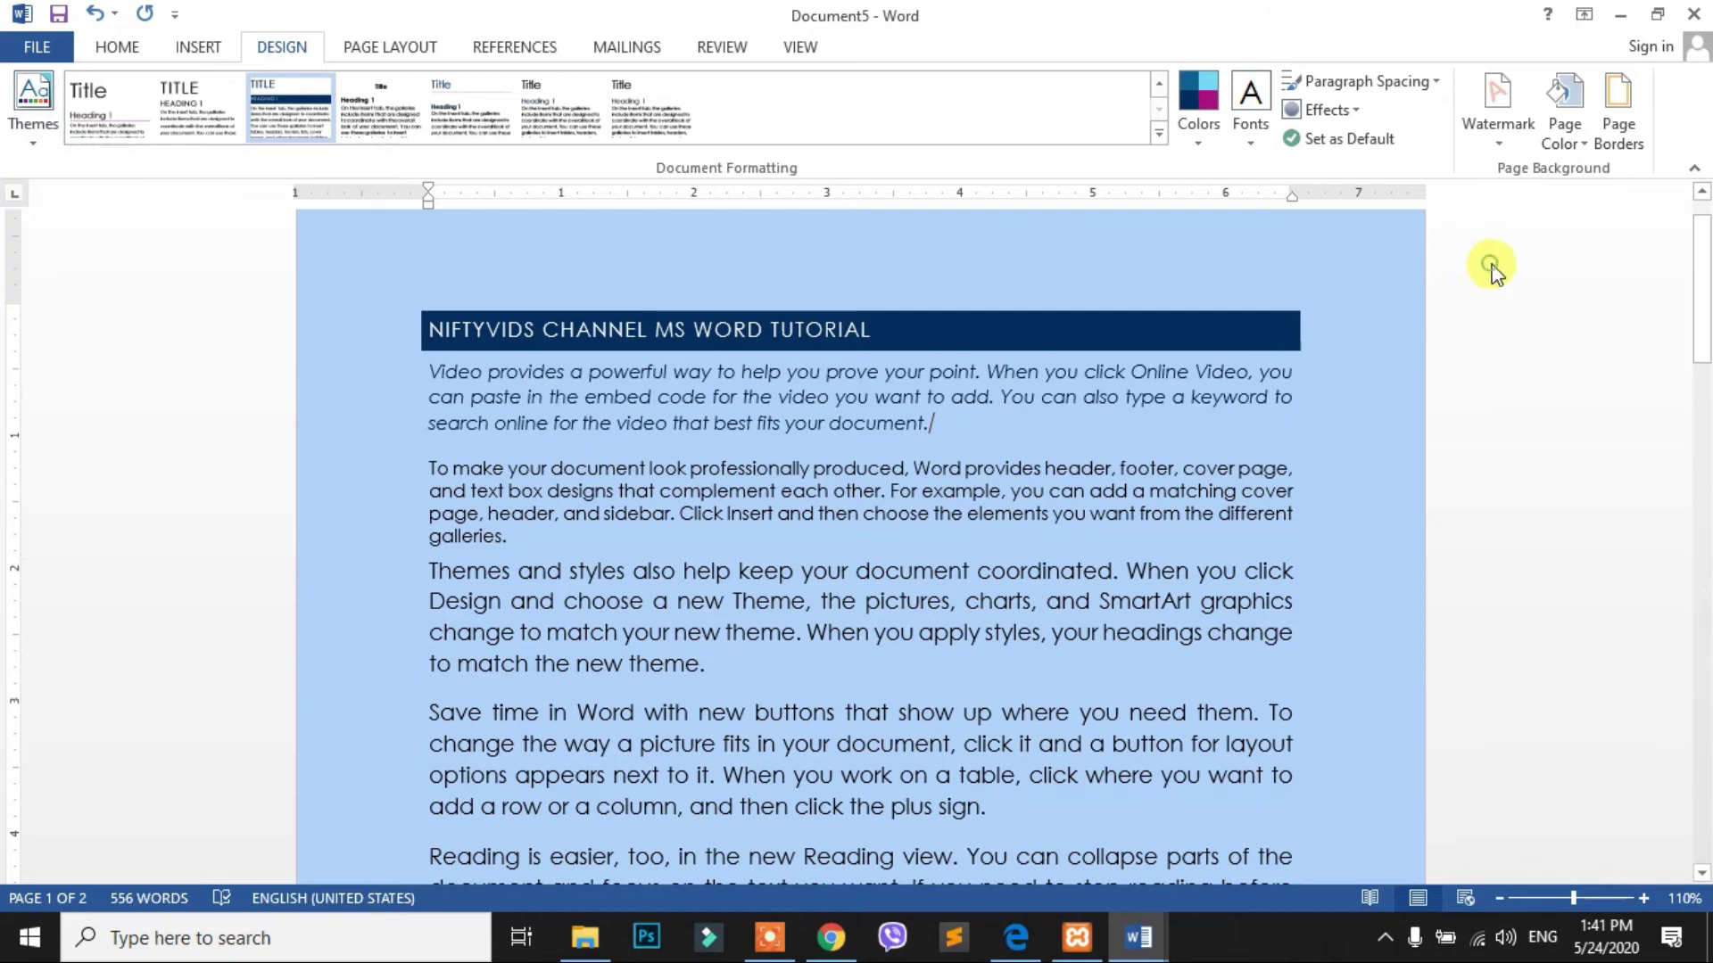
left_click(1566, 147)
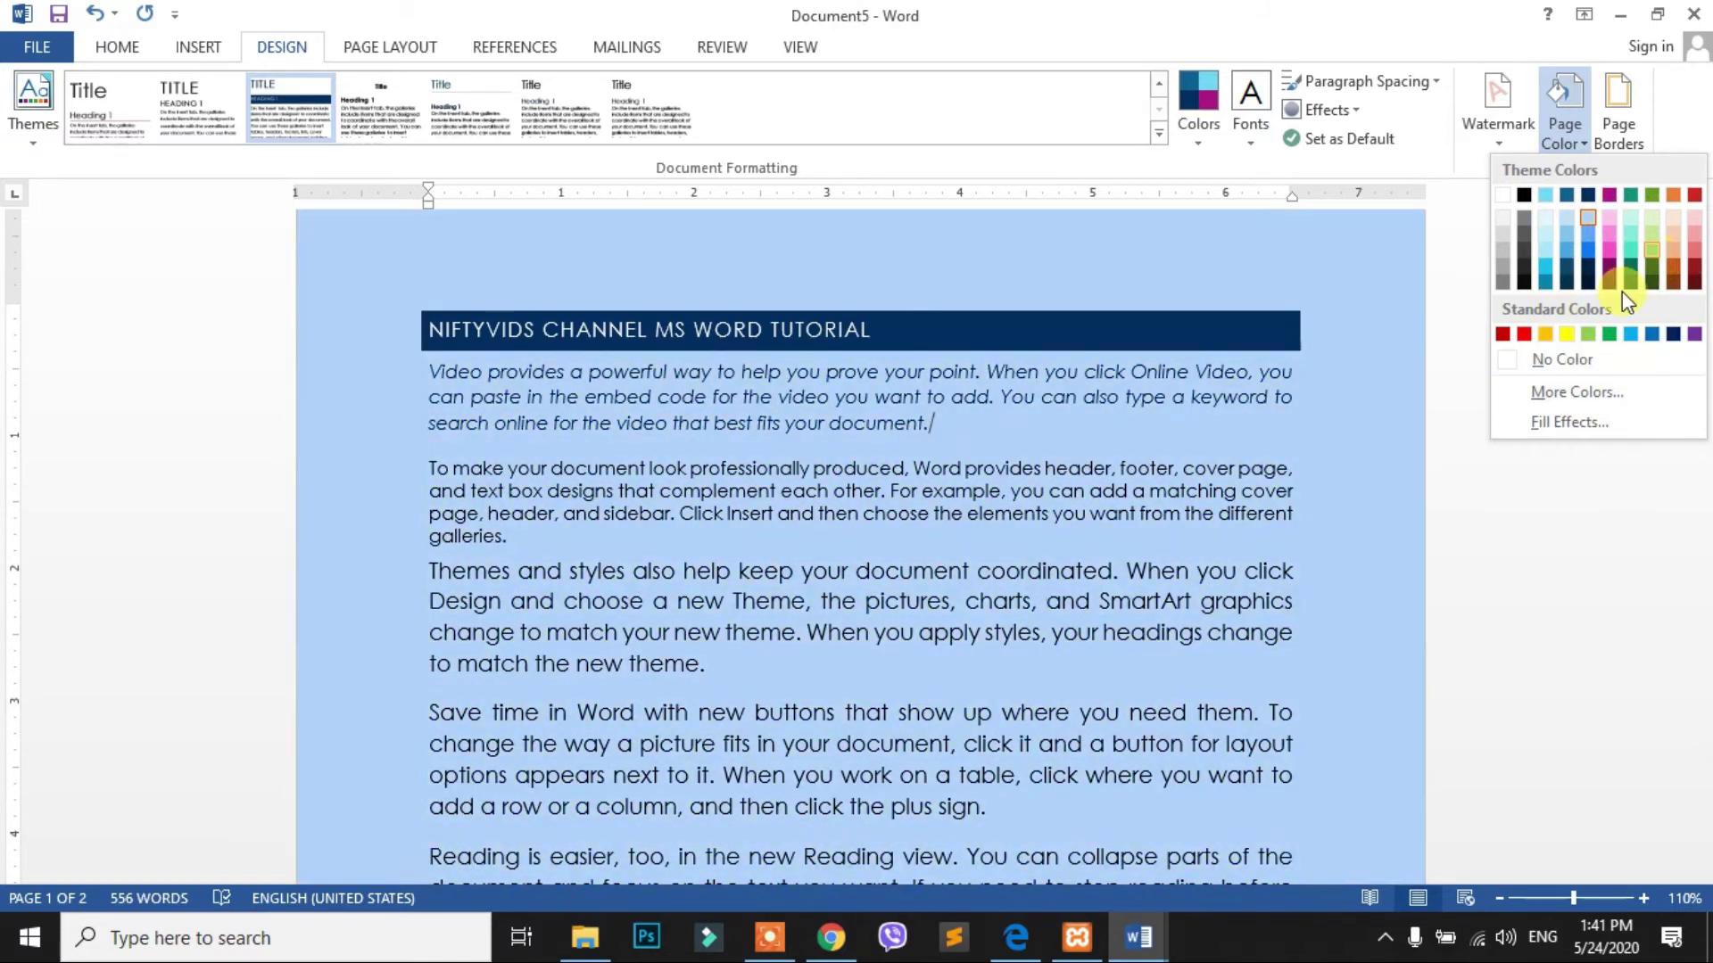
Set the page colour to a custom light purple, RGB 209, 187, 241
left_click(1582, 393)
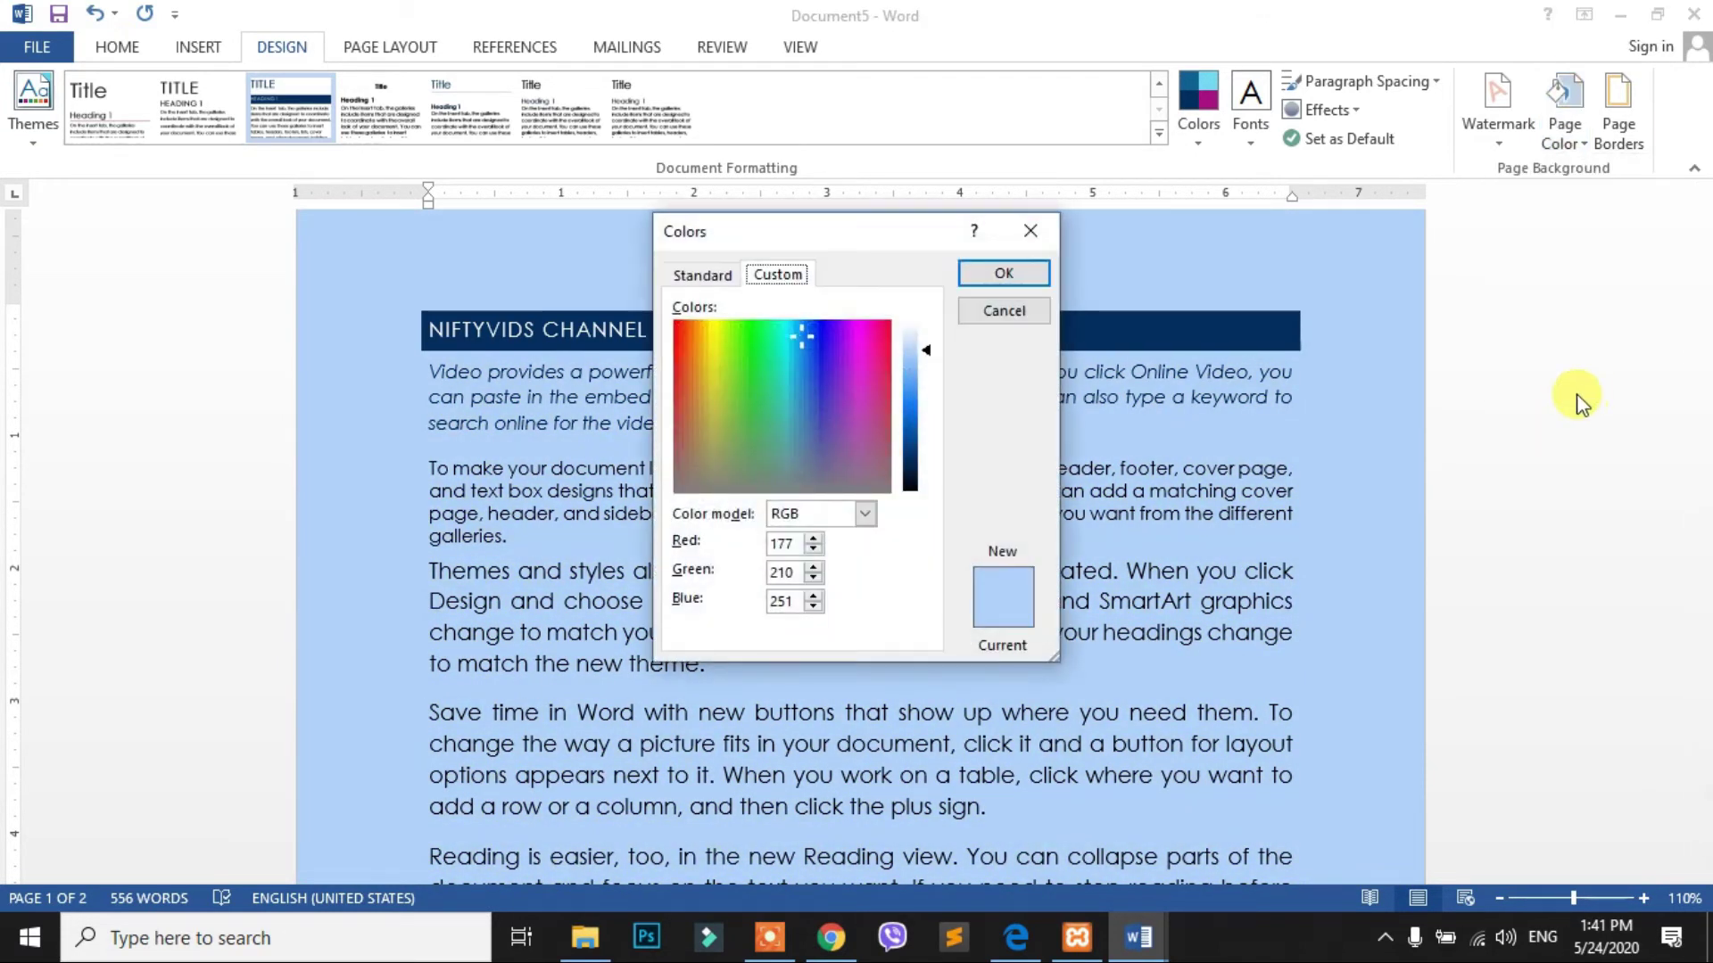
left_click(754, 376)
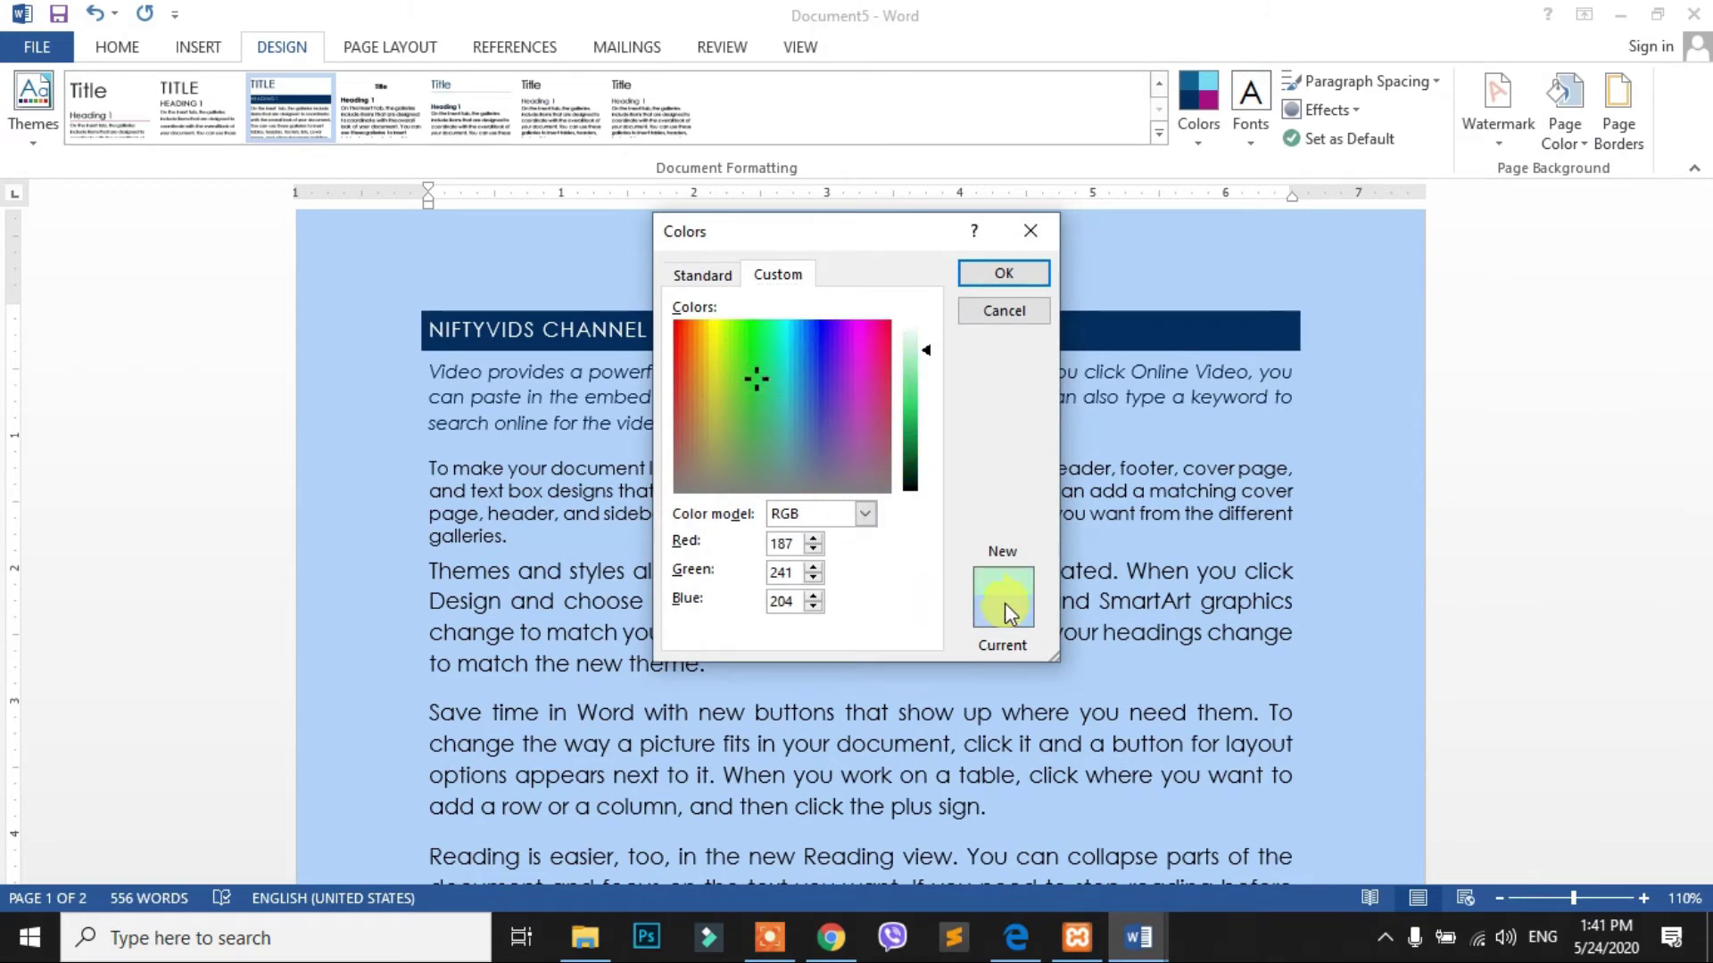
left_click(804, 416)
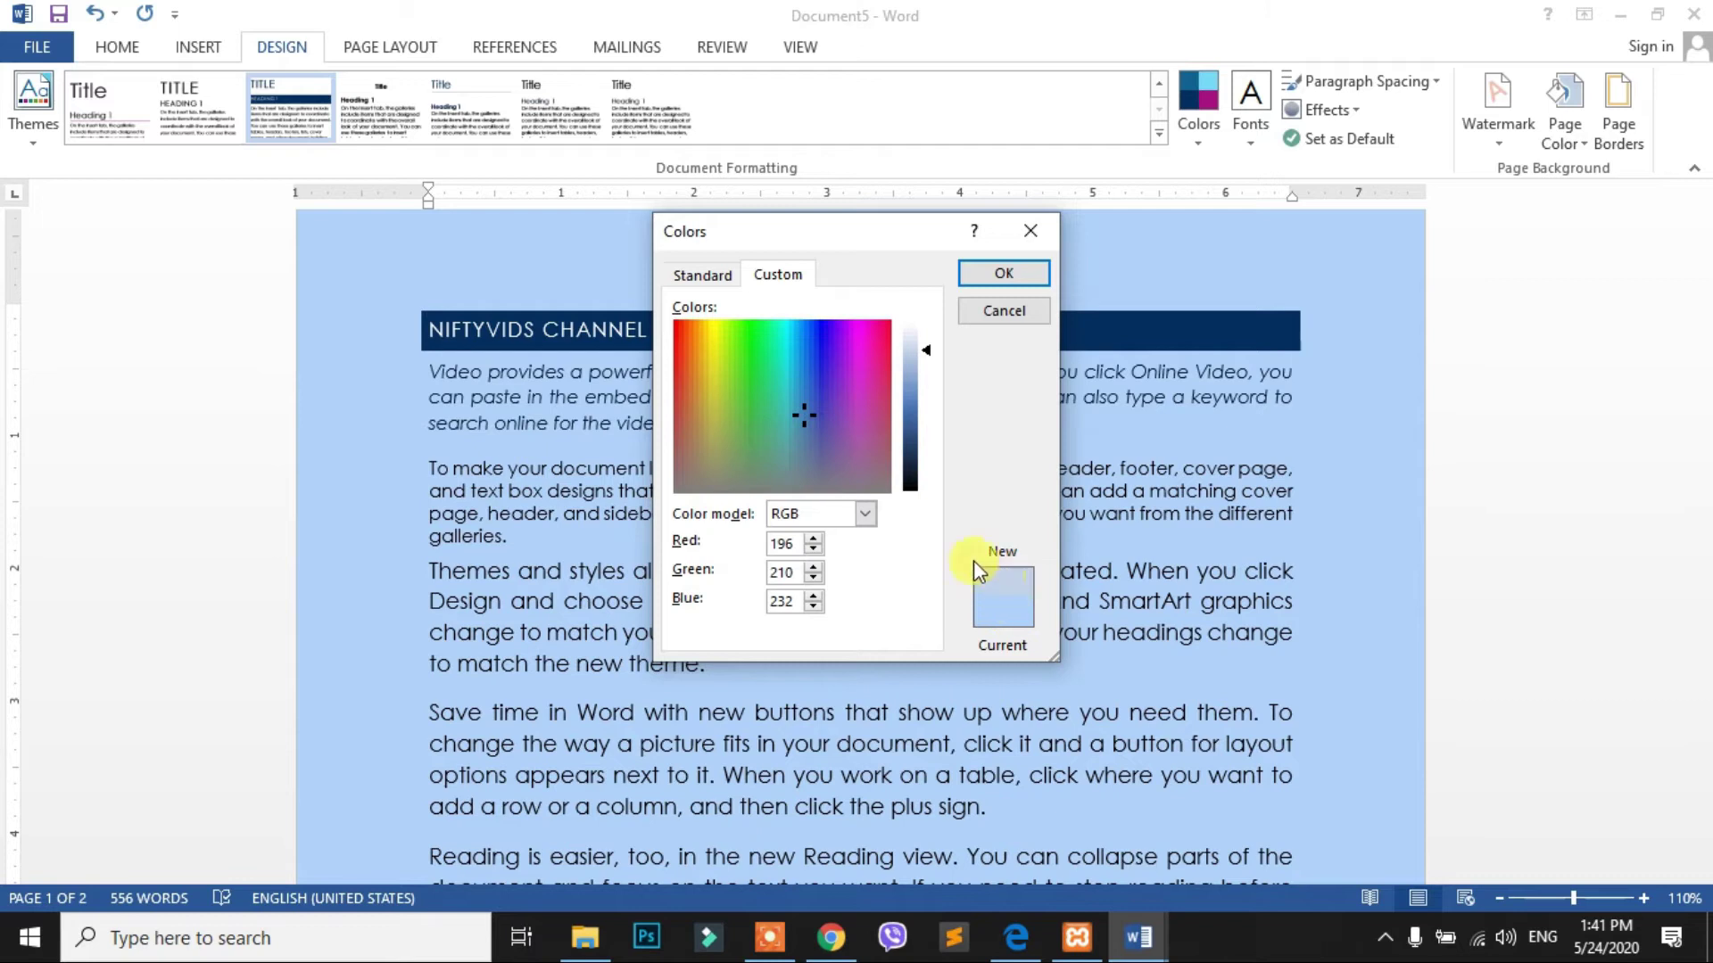
left_click(827, 355)
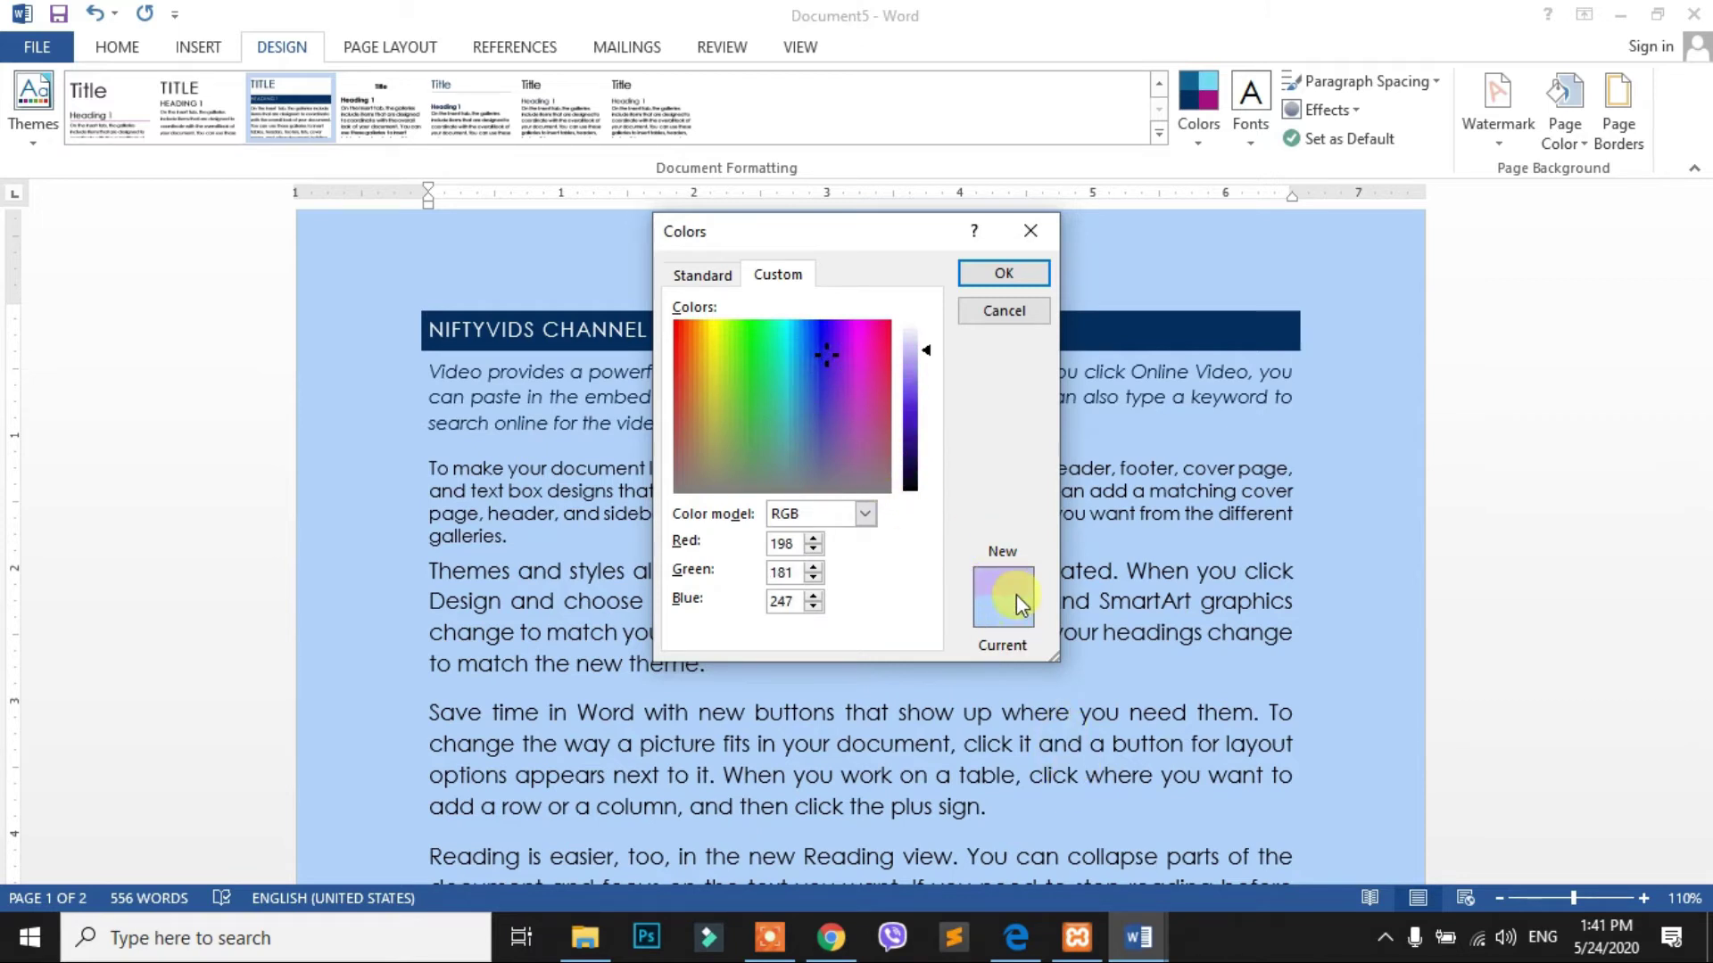
left_click(831, 380)
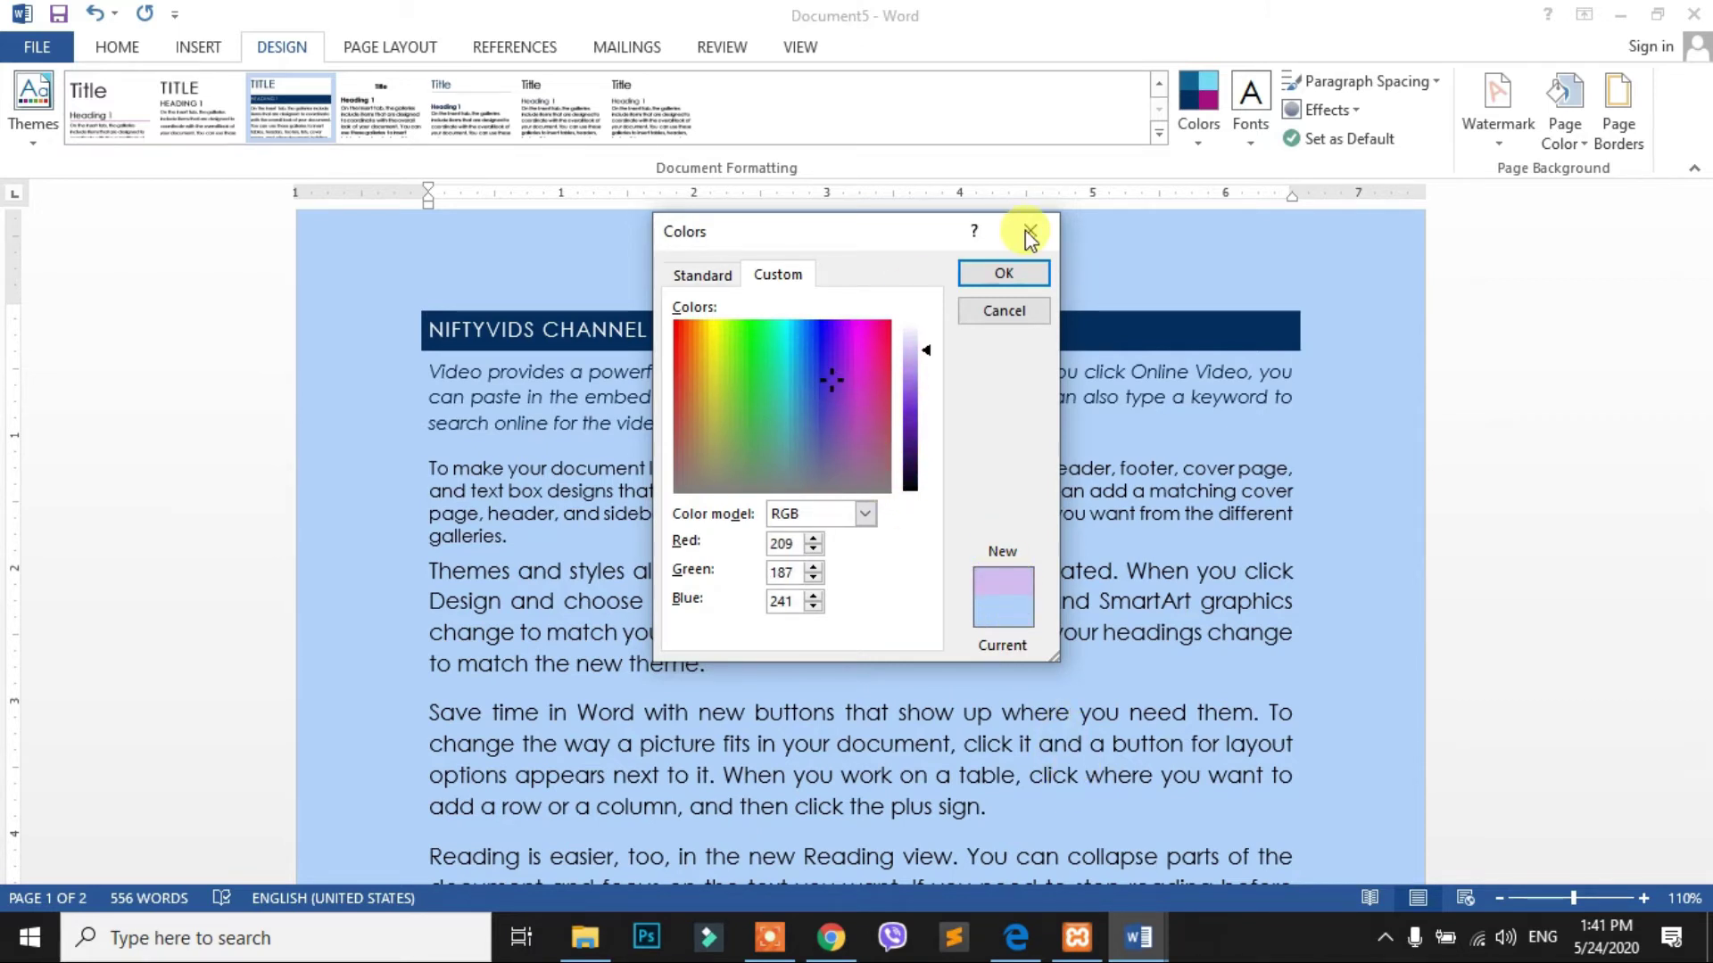
left_click(1018, 276)
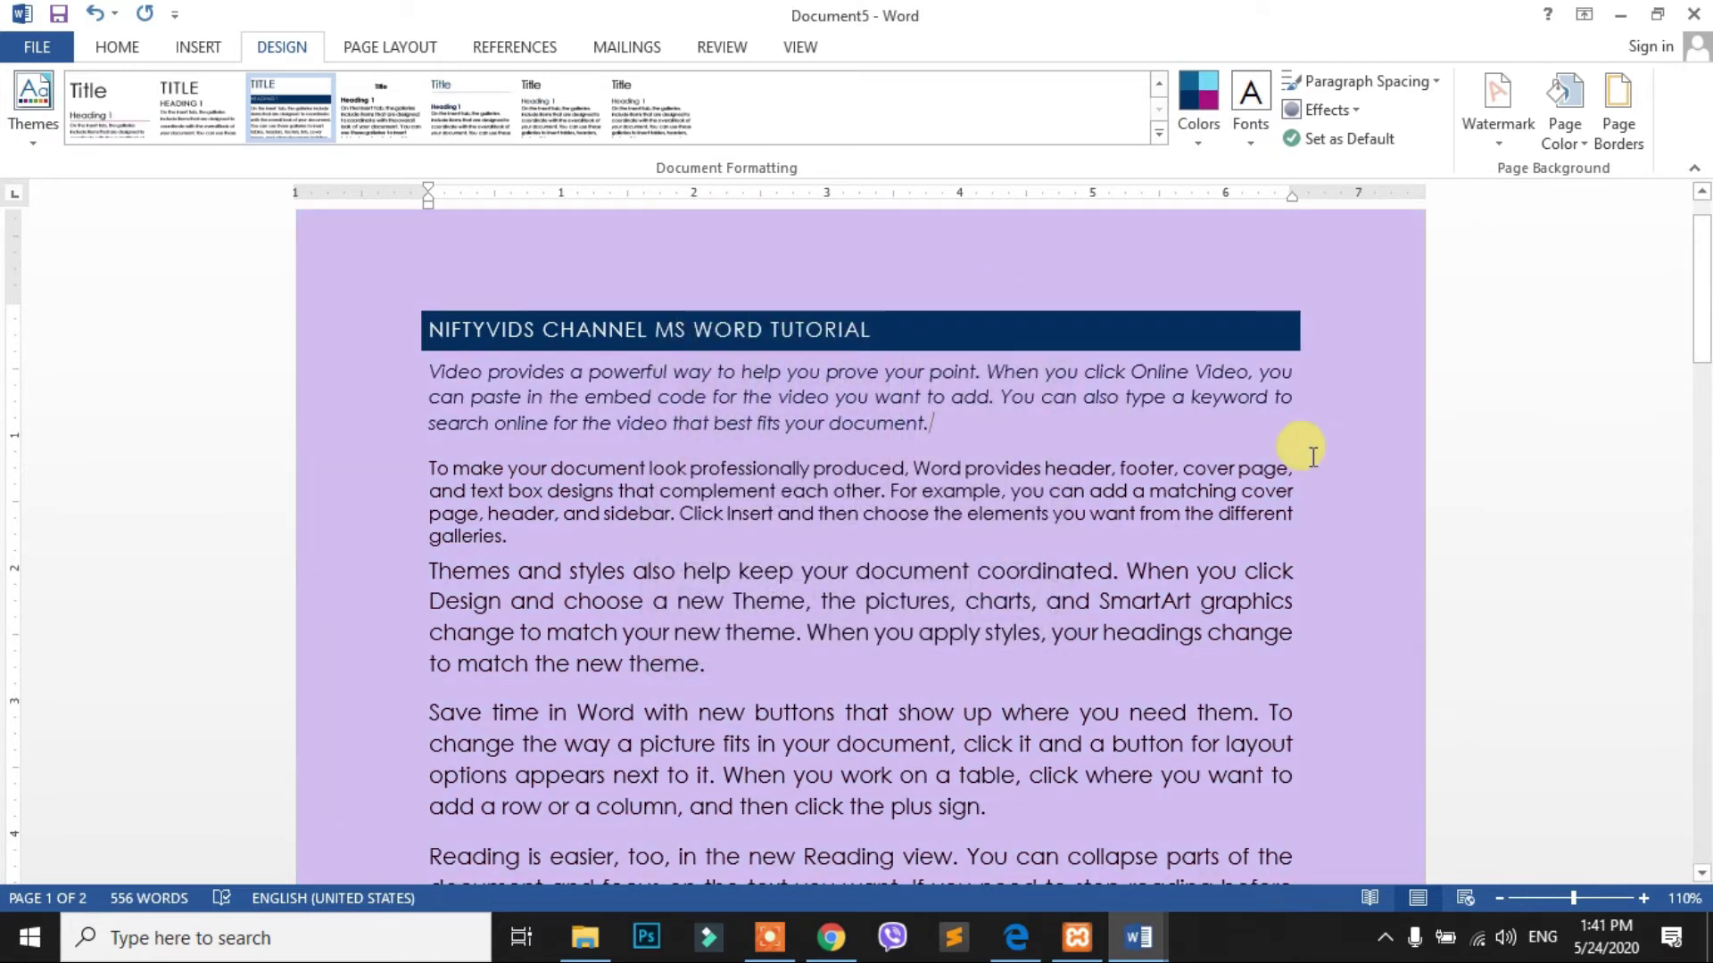
left_click(1565, 120)
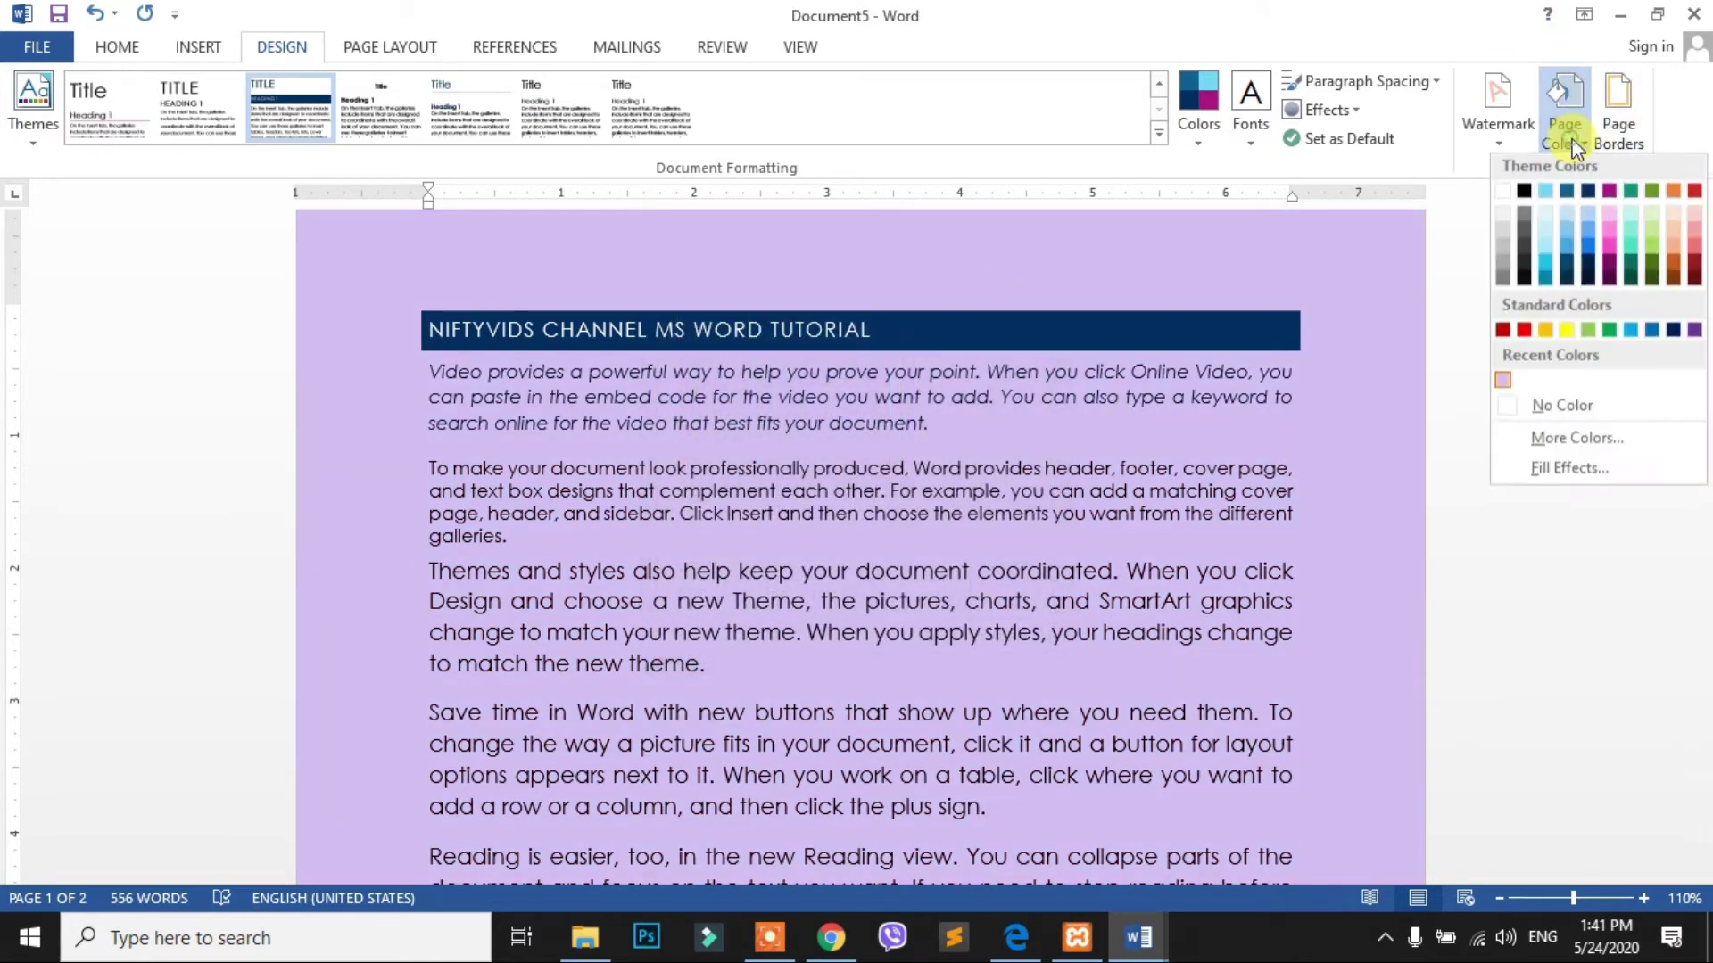
Start a two-colour gradient page fill with red as the second colour
left_click(1581, 474)
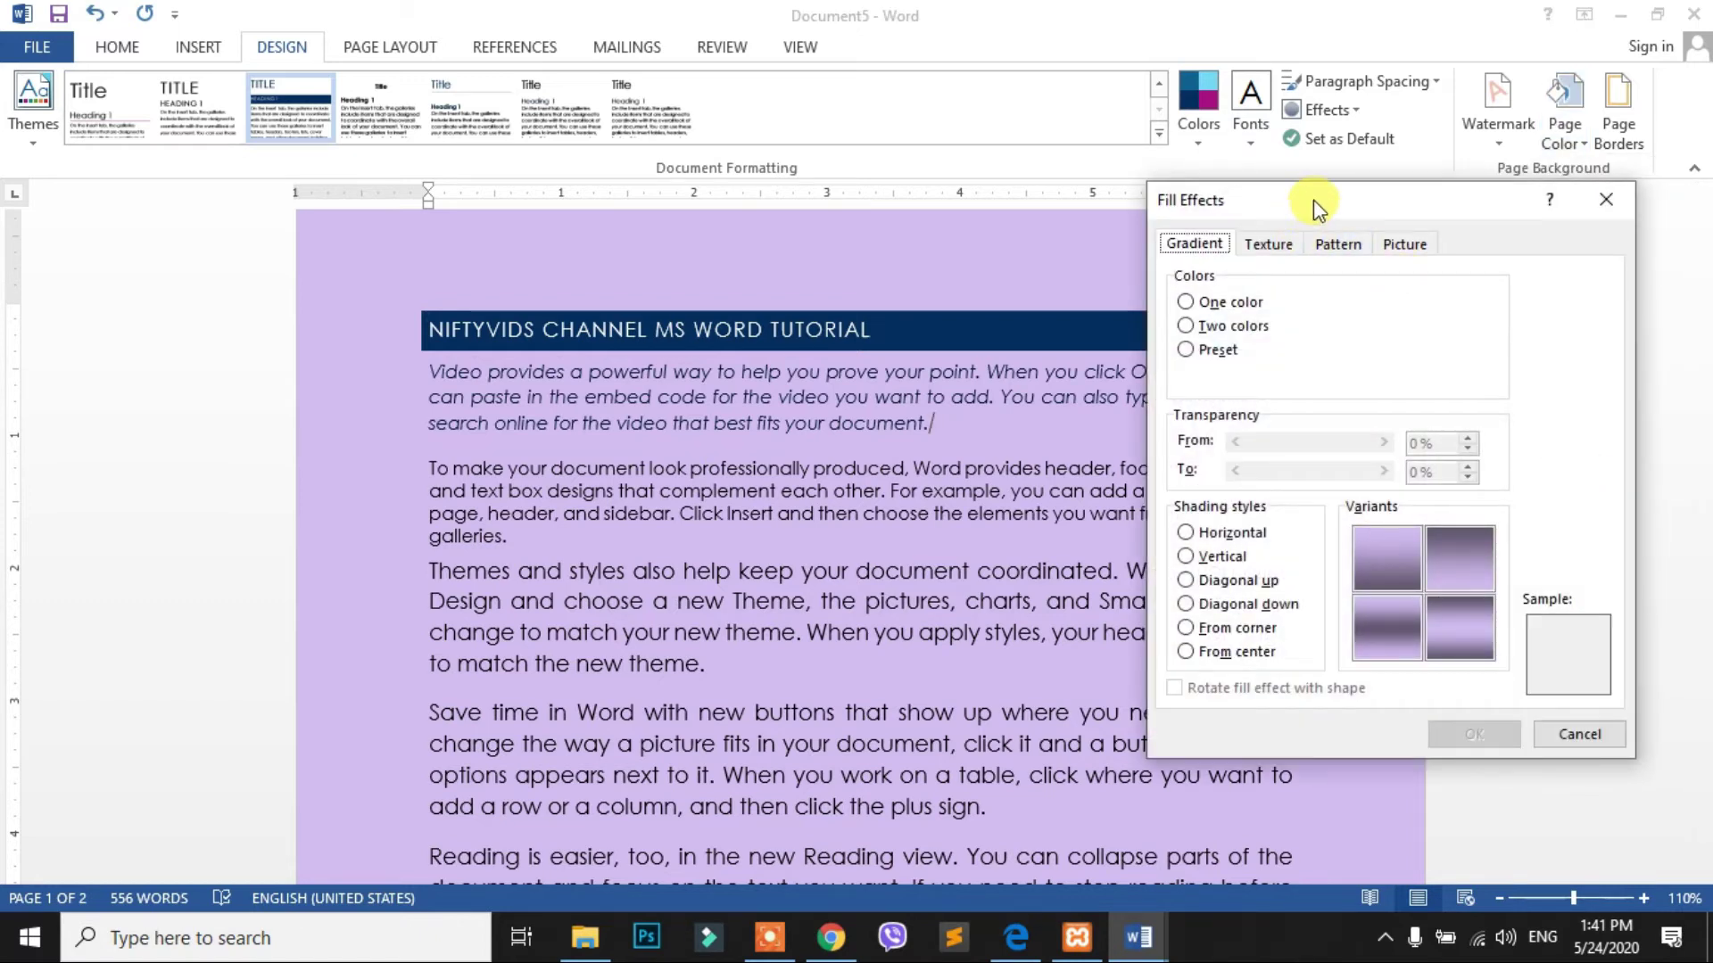
left_click_drag(1313, 200, 1295, 193)
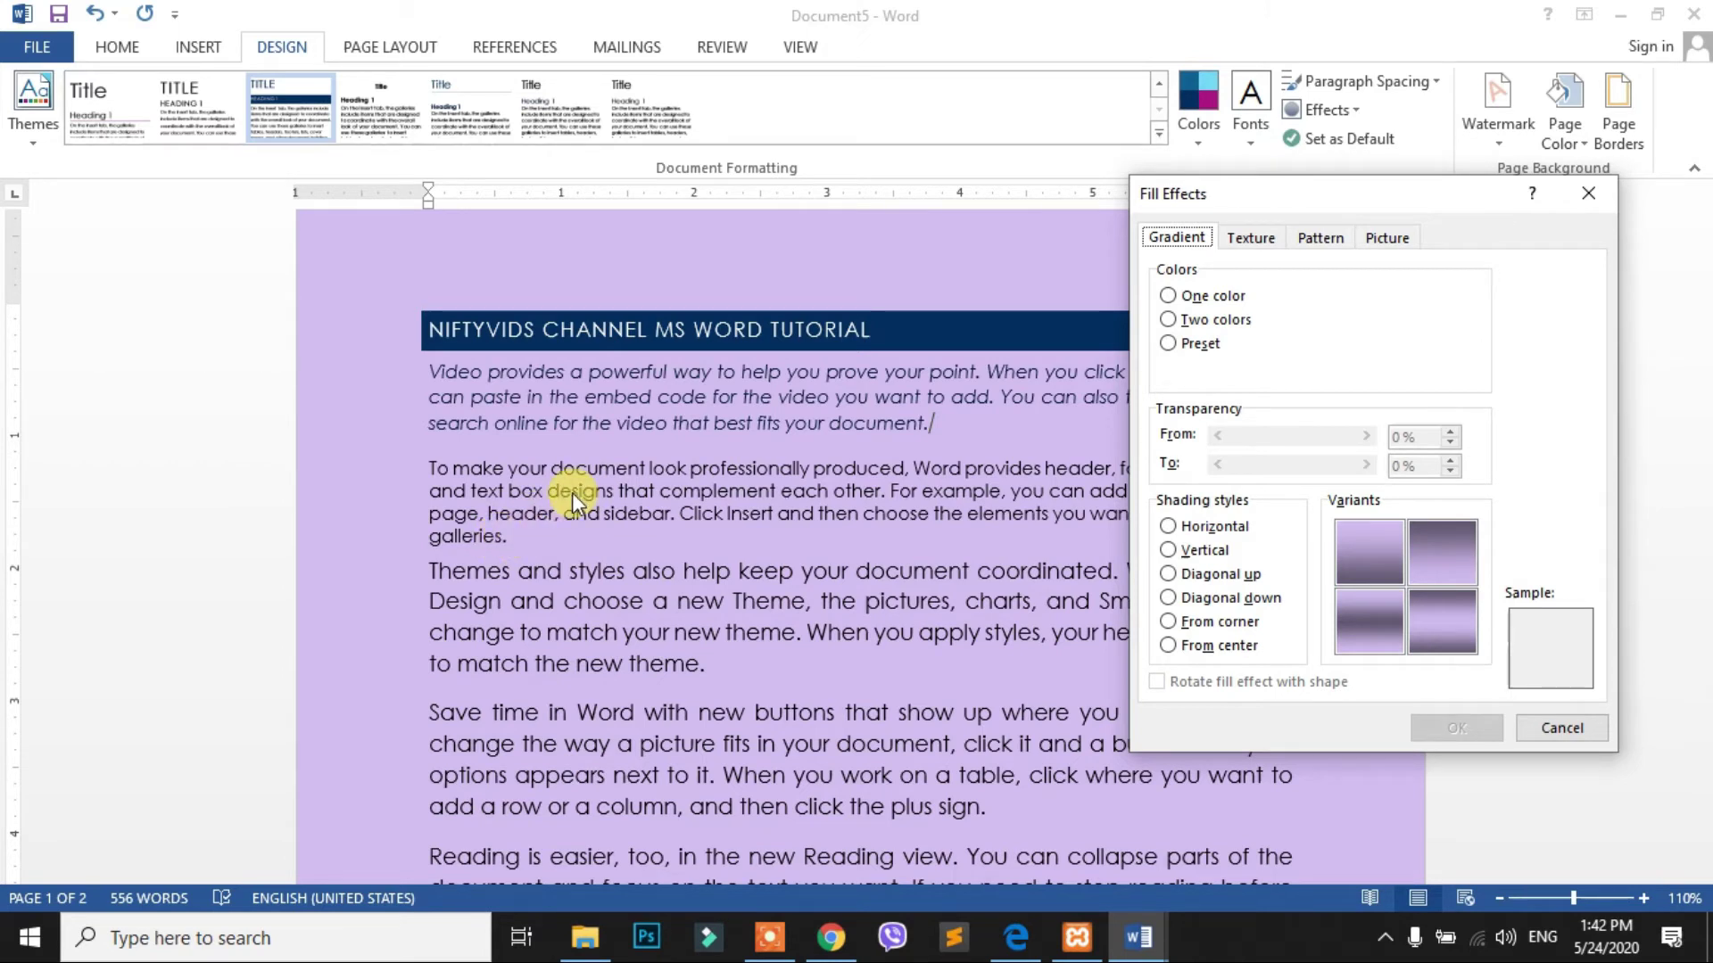
left_click(1170, 319)
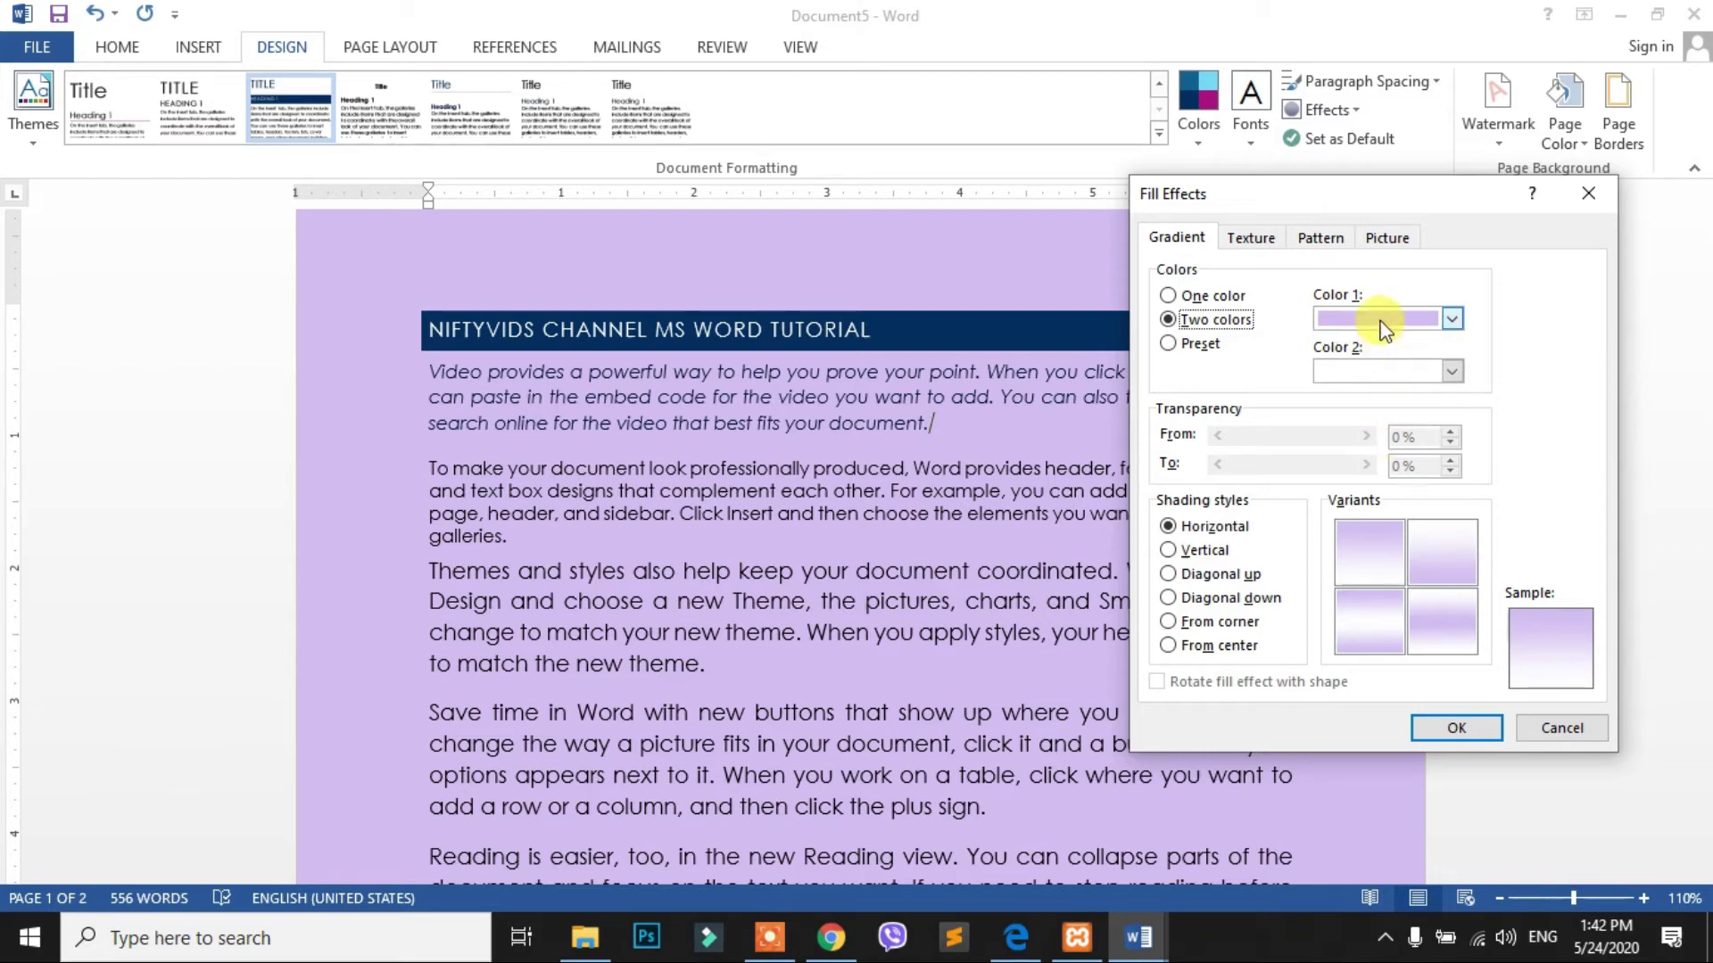
left_click(1390, 369)
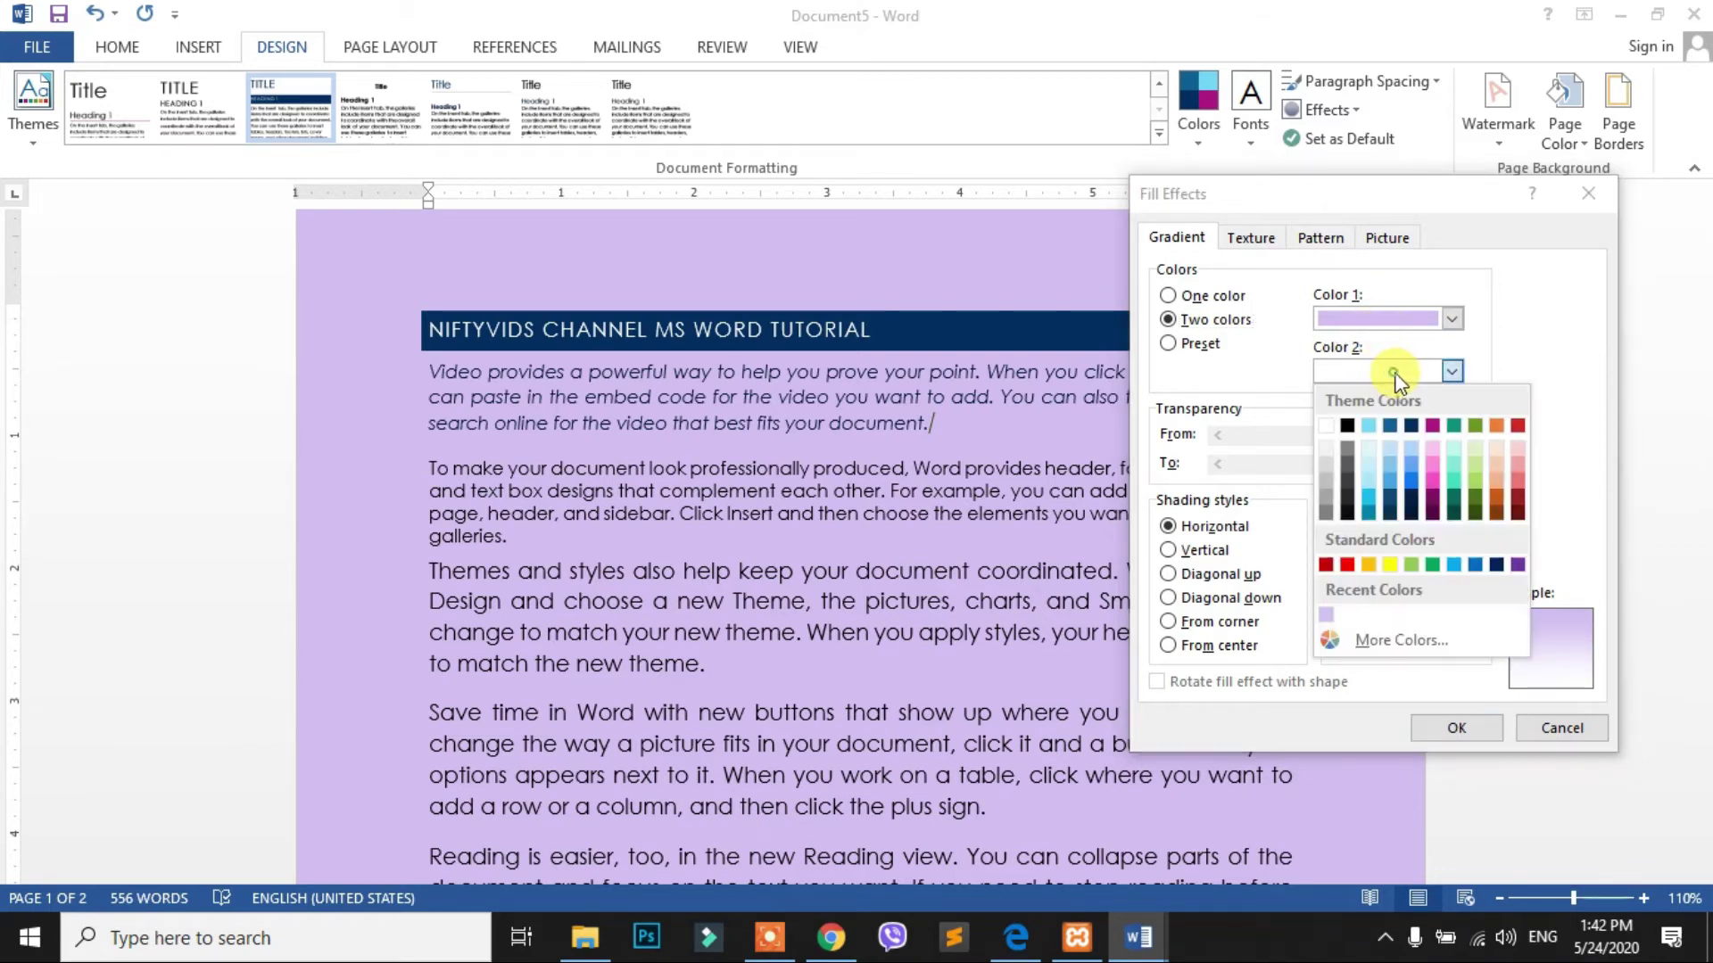
left_click(1352, 564)
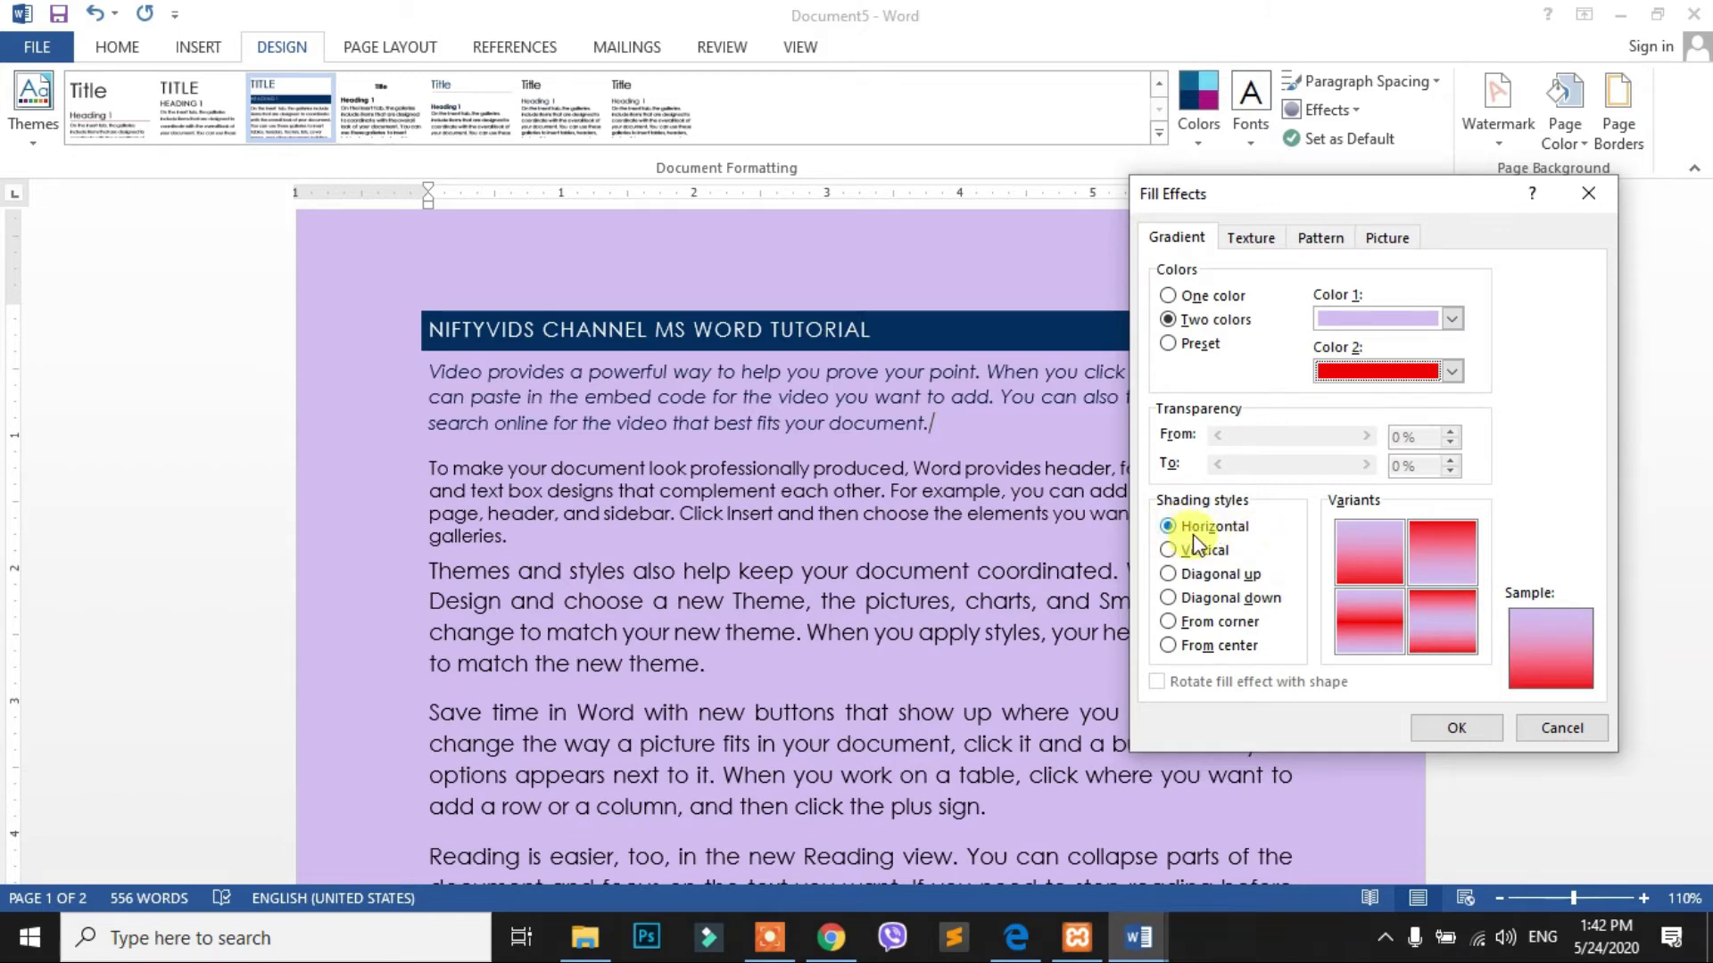
Choose From corner shading for the gradient and apply it to the page
left_click(1175, 550)
left_click(1169, 574)
left_click(1169, 597)
left_click(1168, 622)
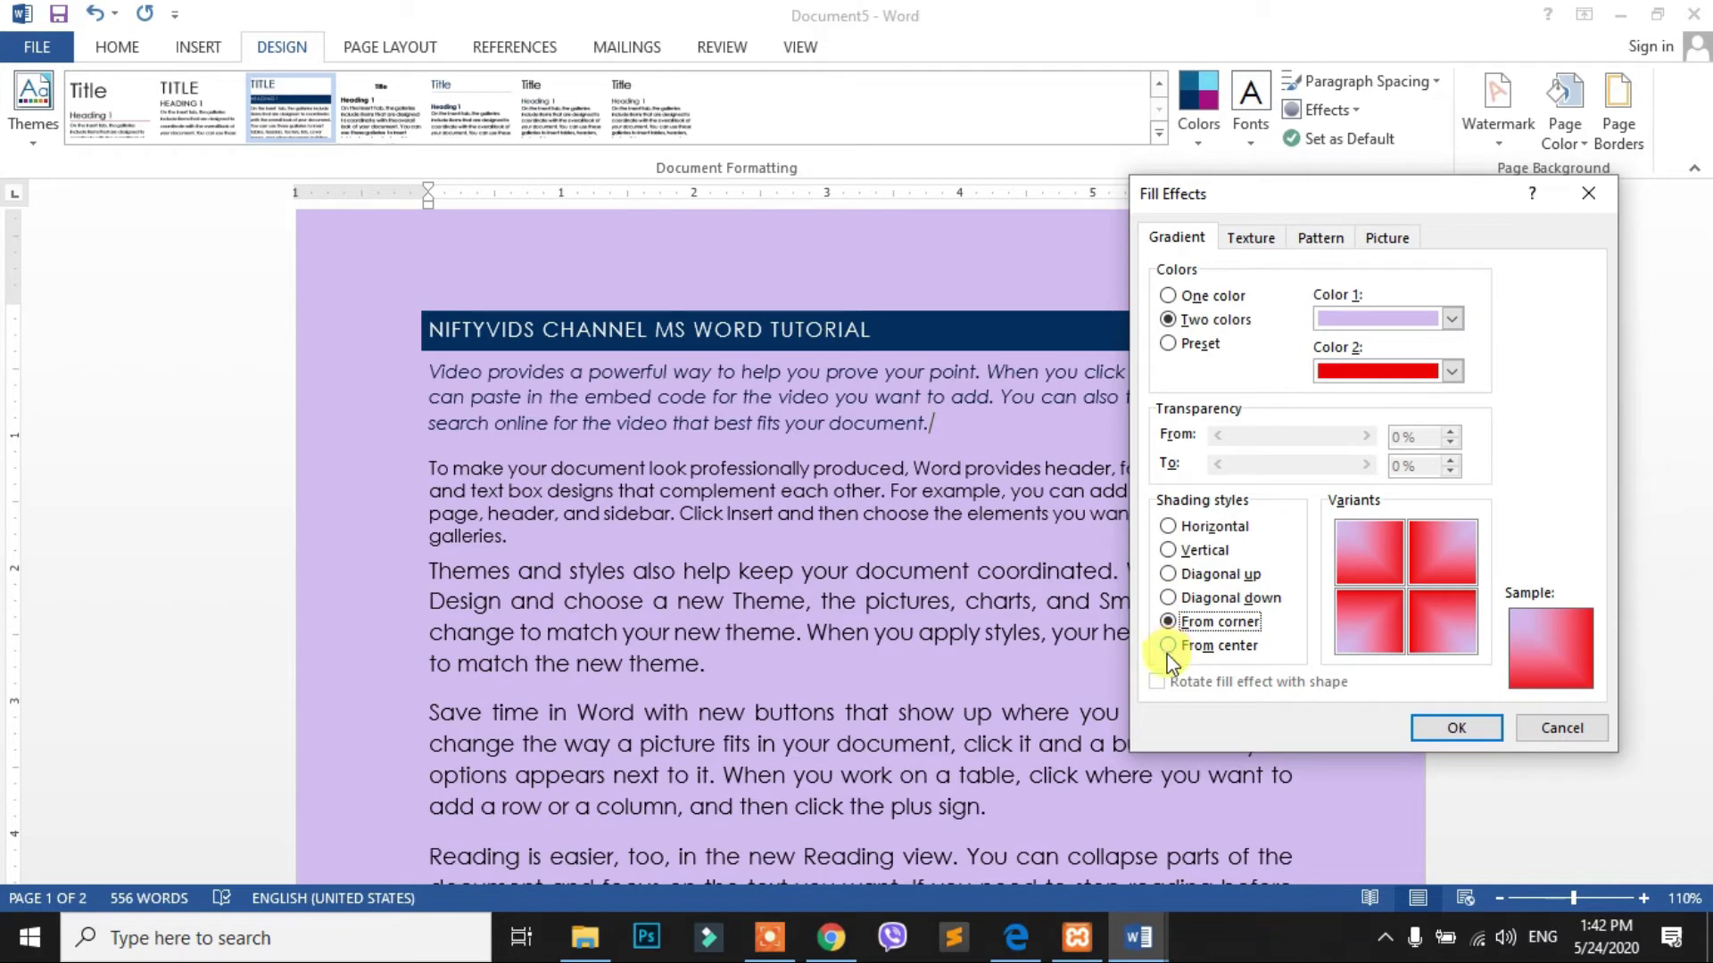
left_click(1169, 648)
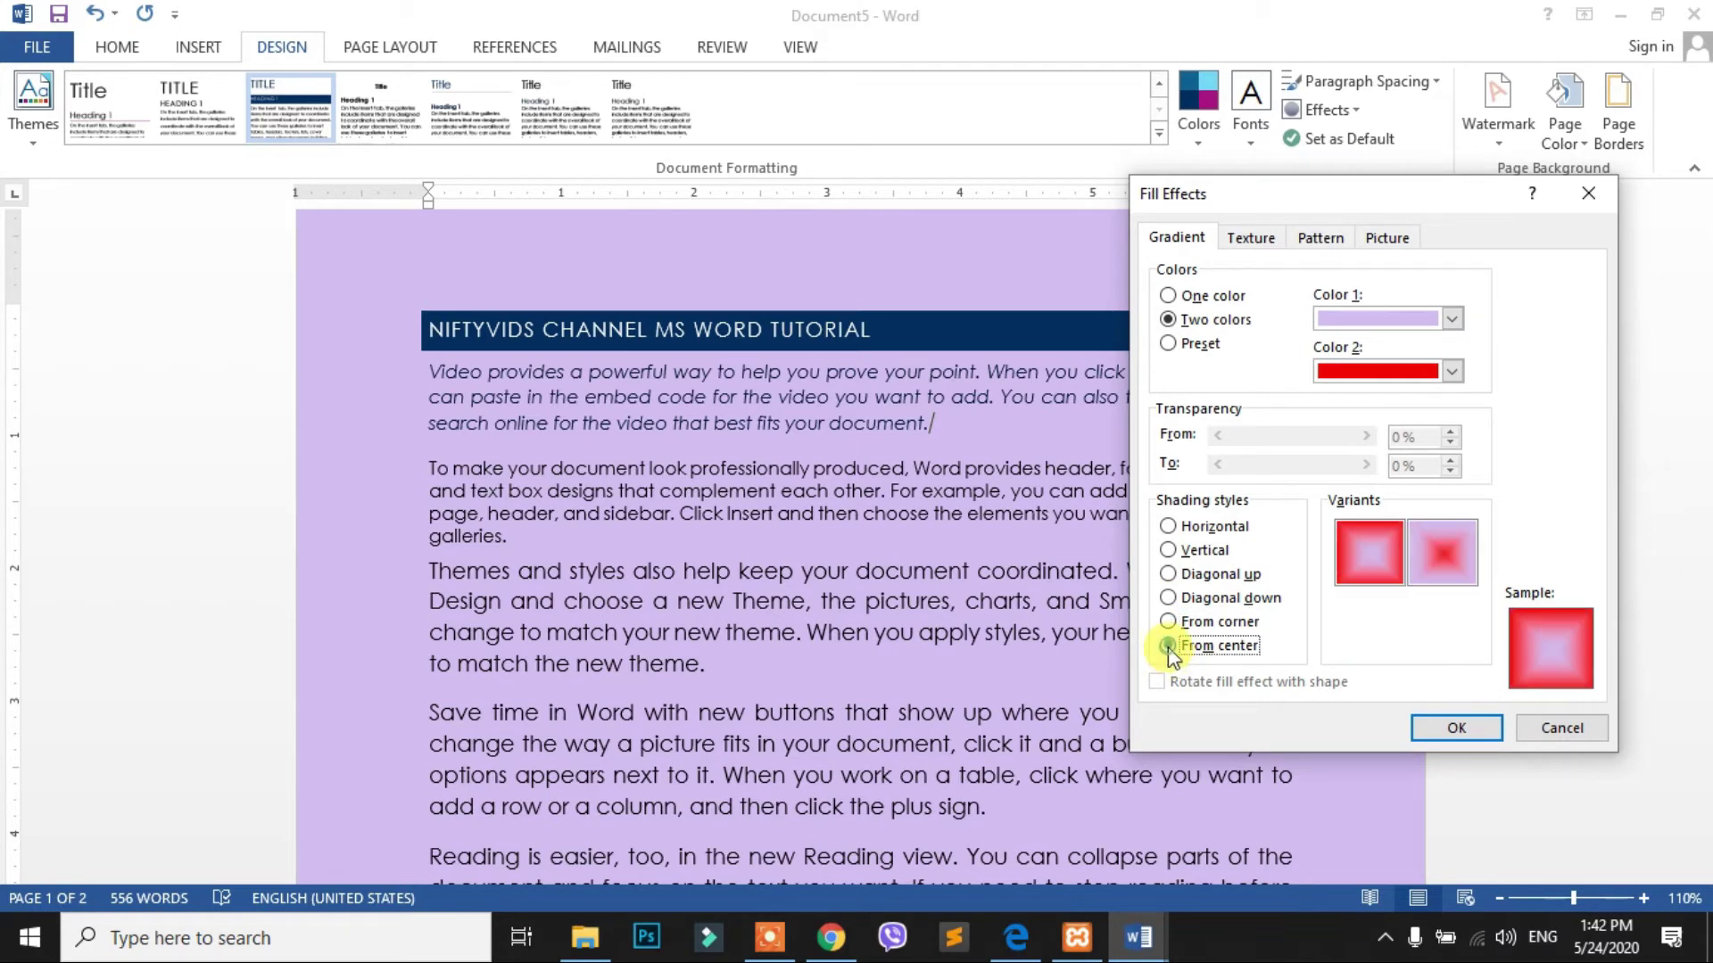
left_click(1169, 622)
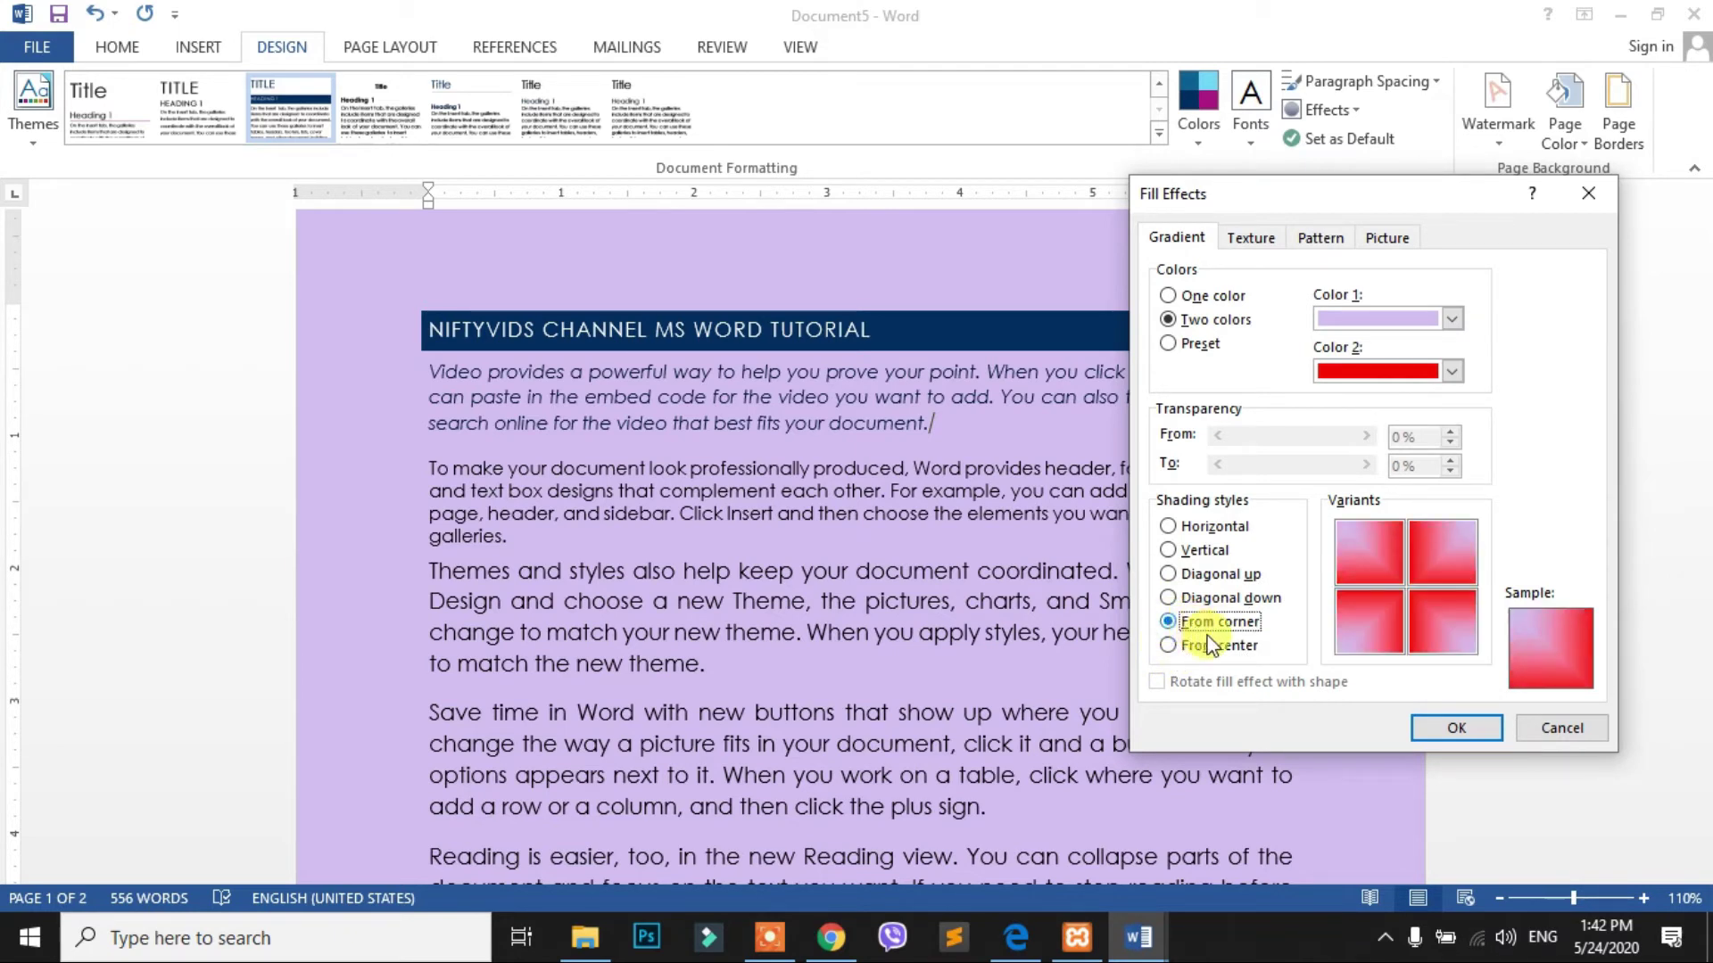
left_click(1446, 730)
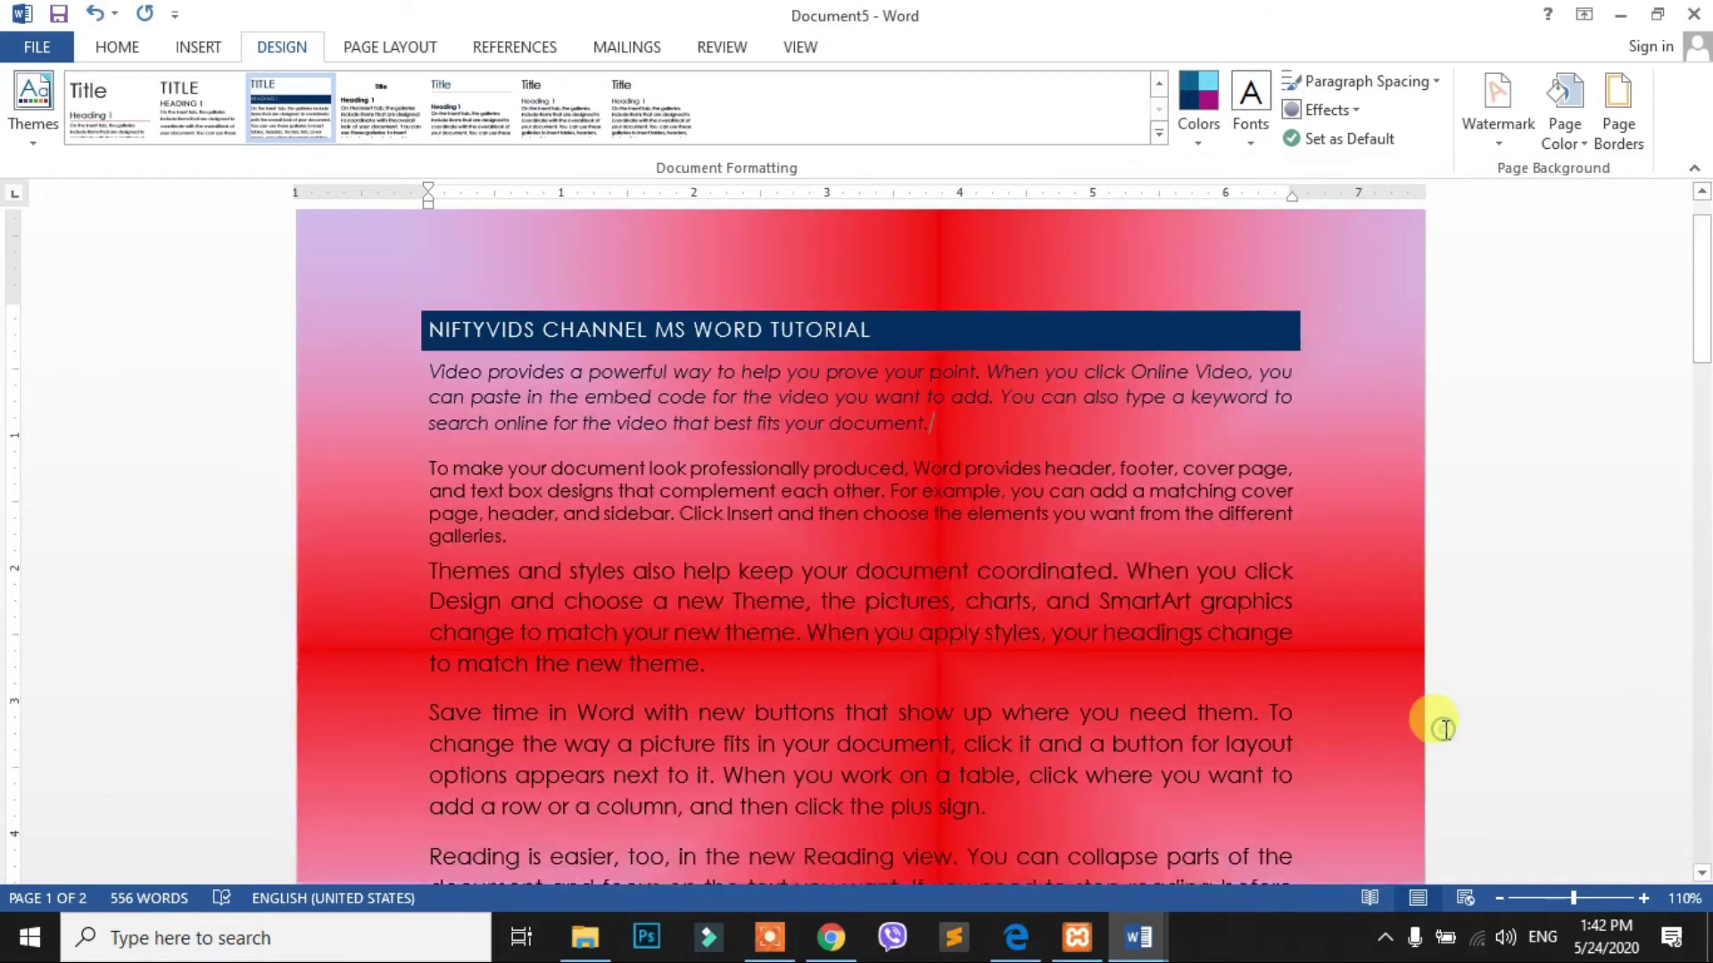
scroll(1053, 602, "down", 1)
scroll(1062, 607, "down", 2)
scroll(1076, 617, "up", 4)
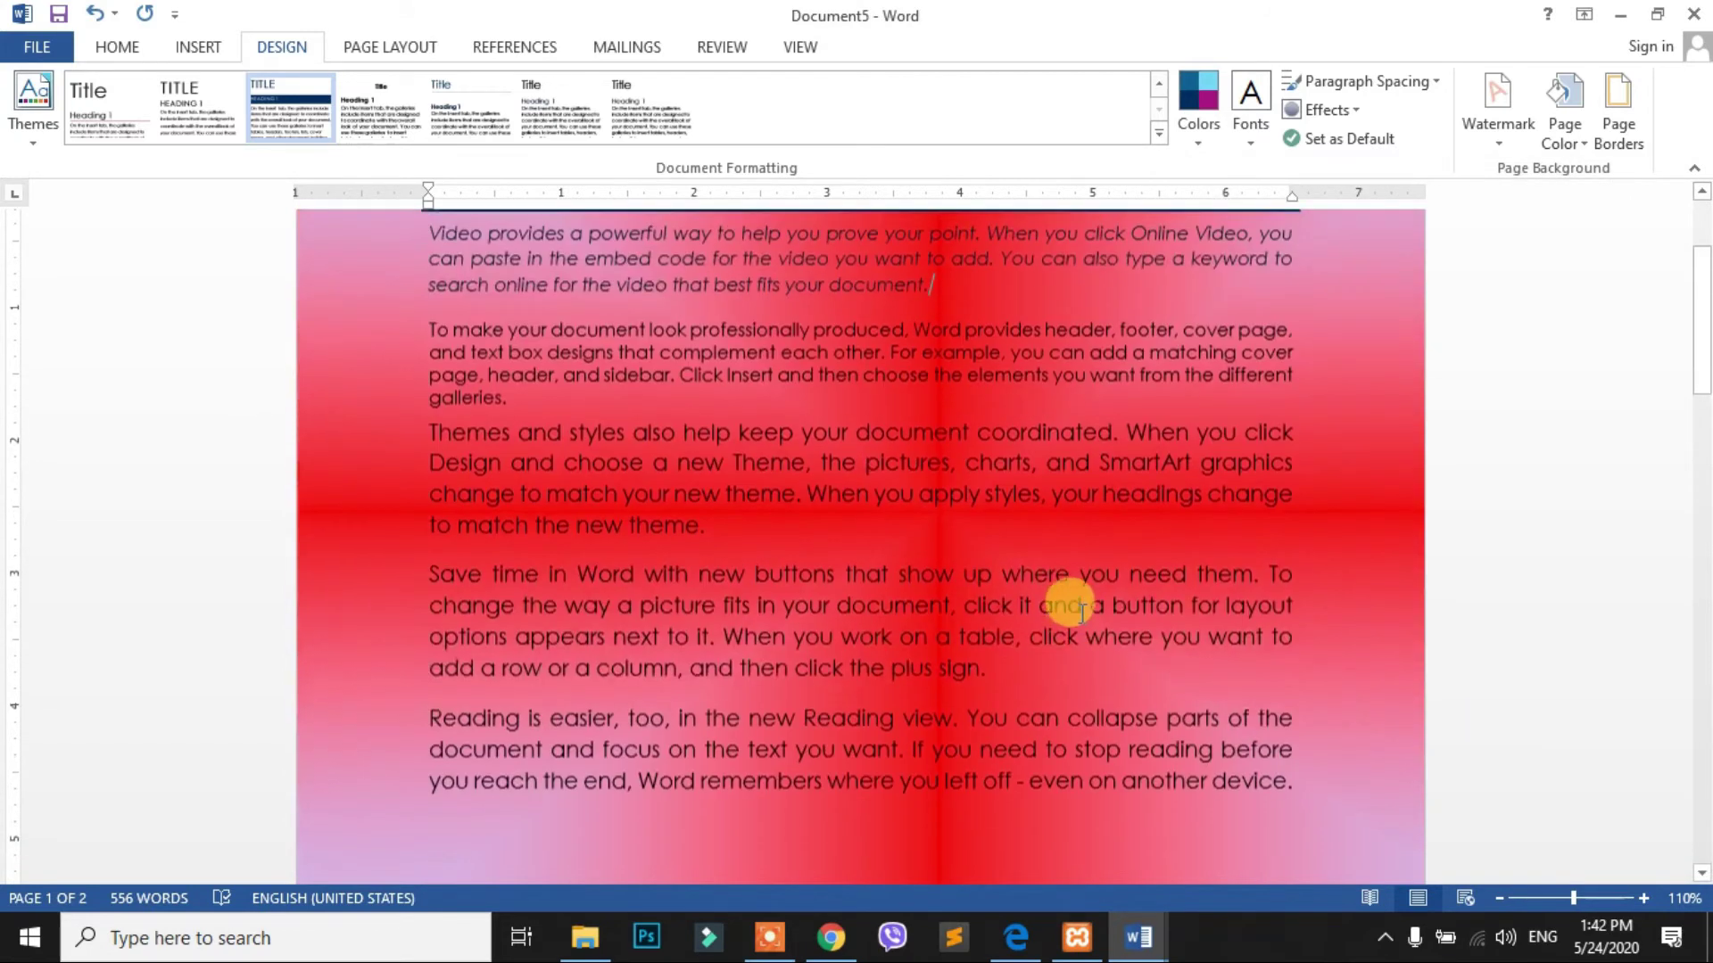
scroll(1080, 606, "up", 1)
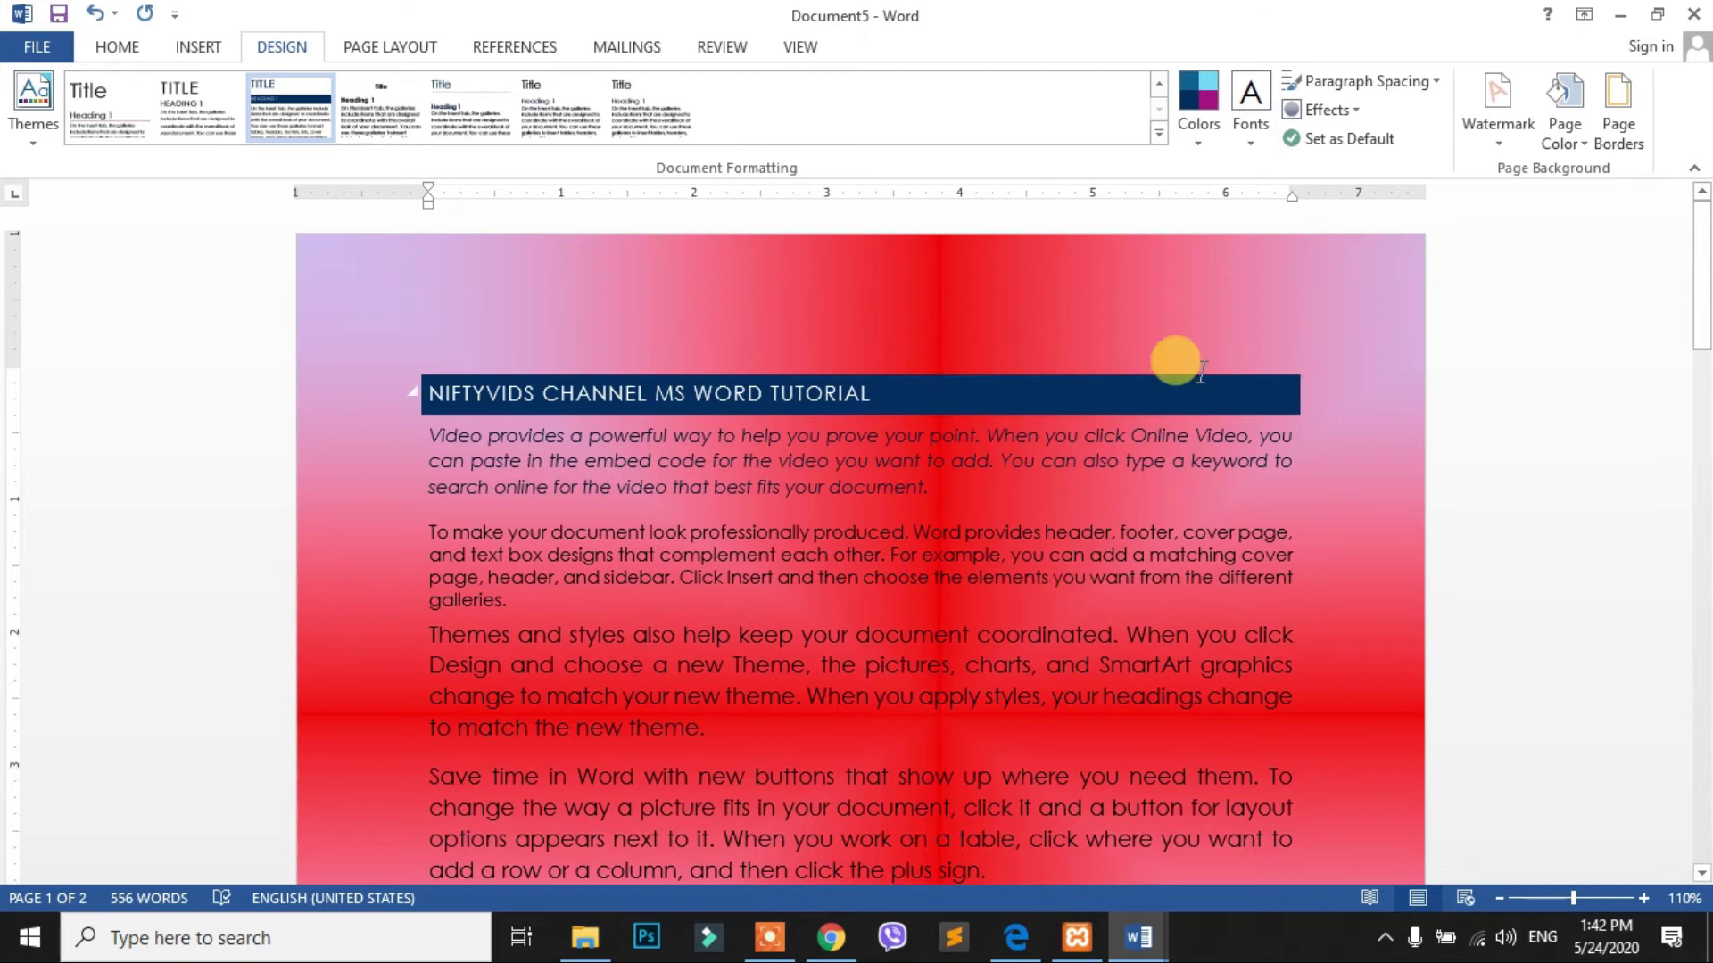
Fill the page background with the Water droplets texture
left_click(1567, 143)
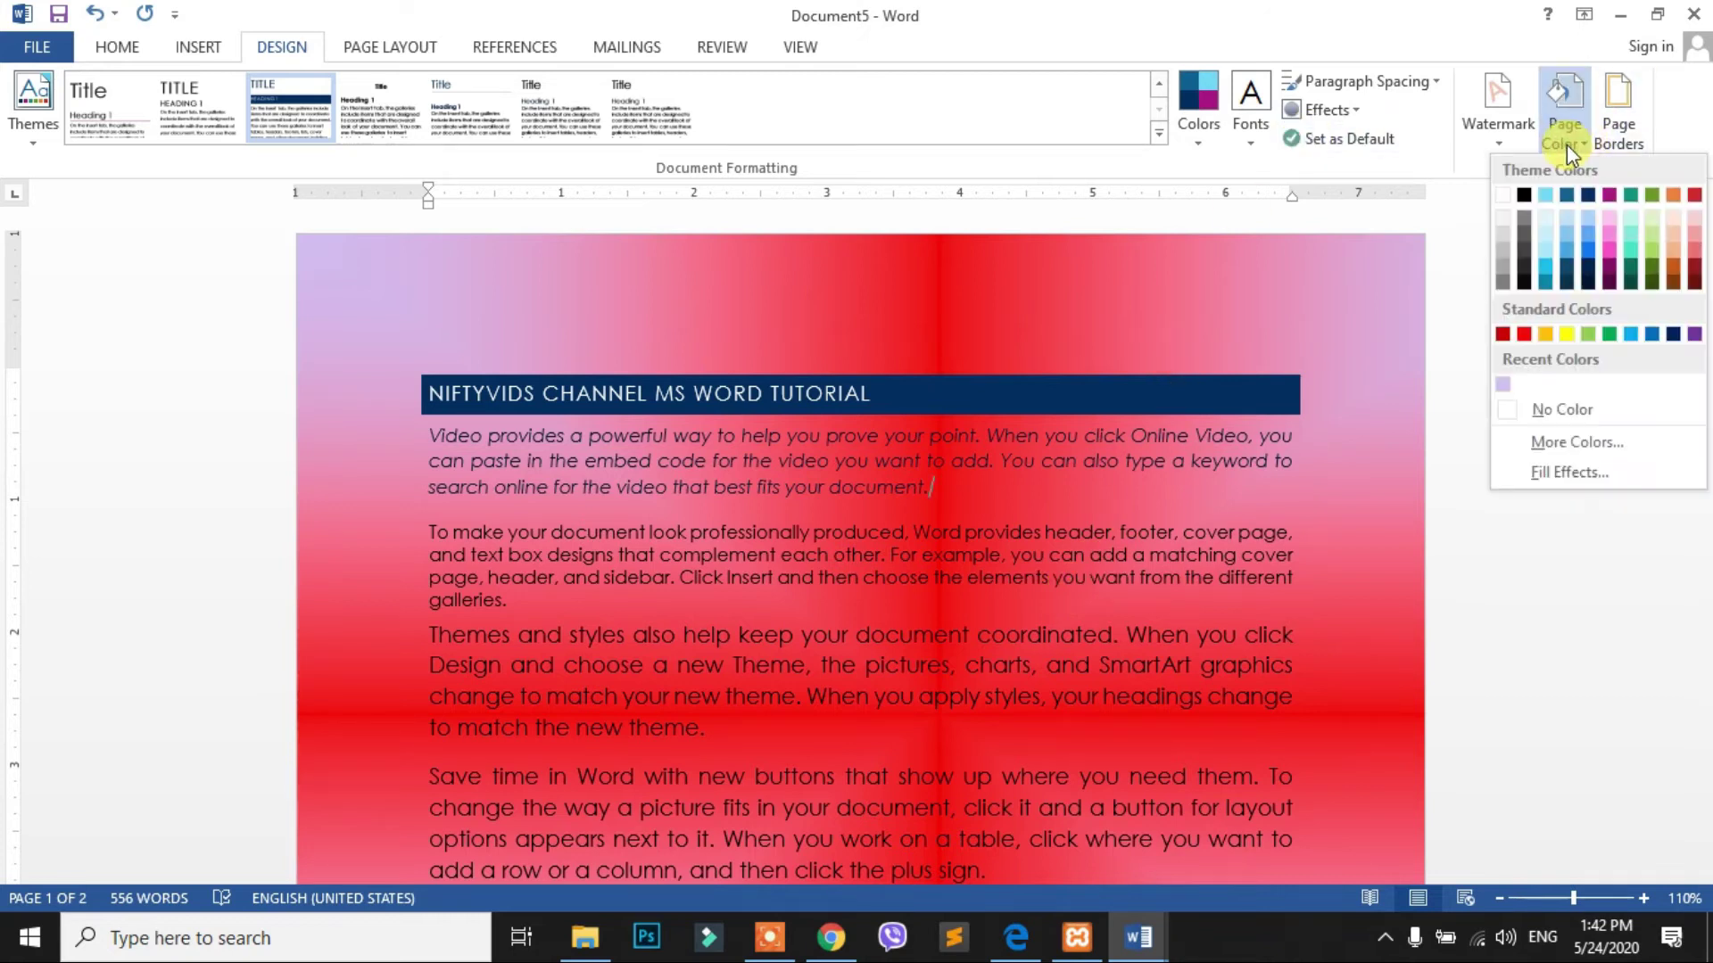
left_click(1586, 470)
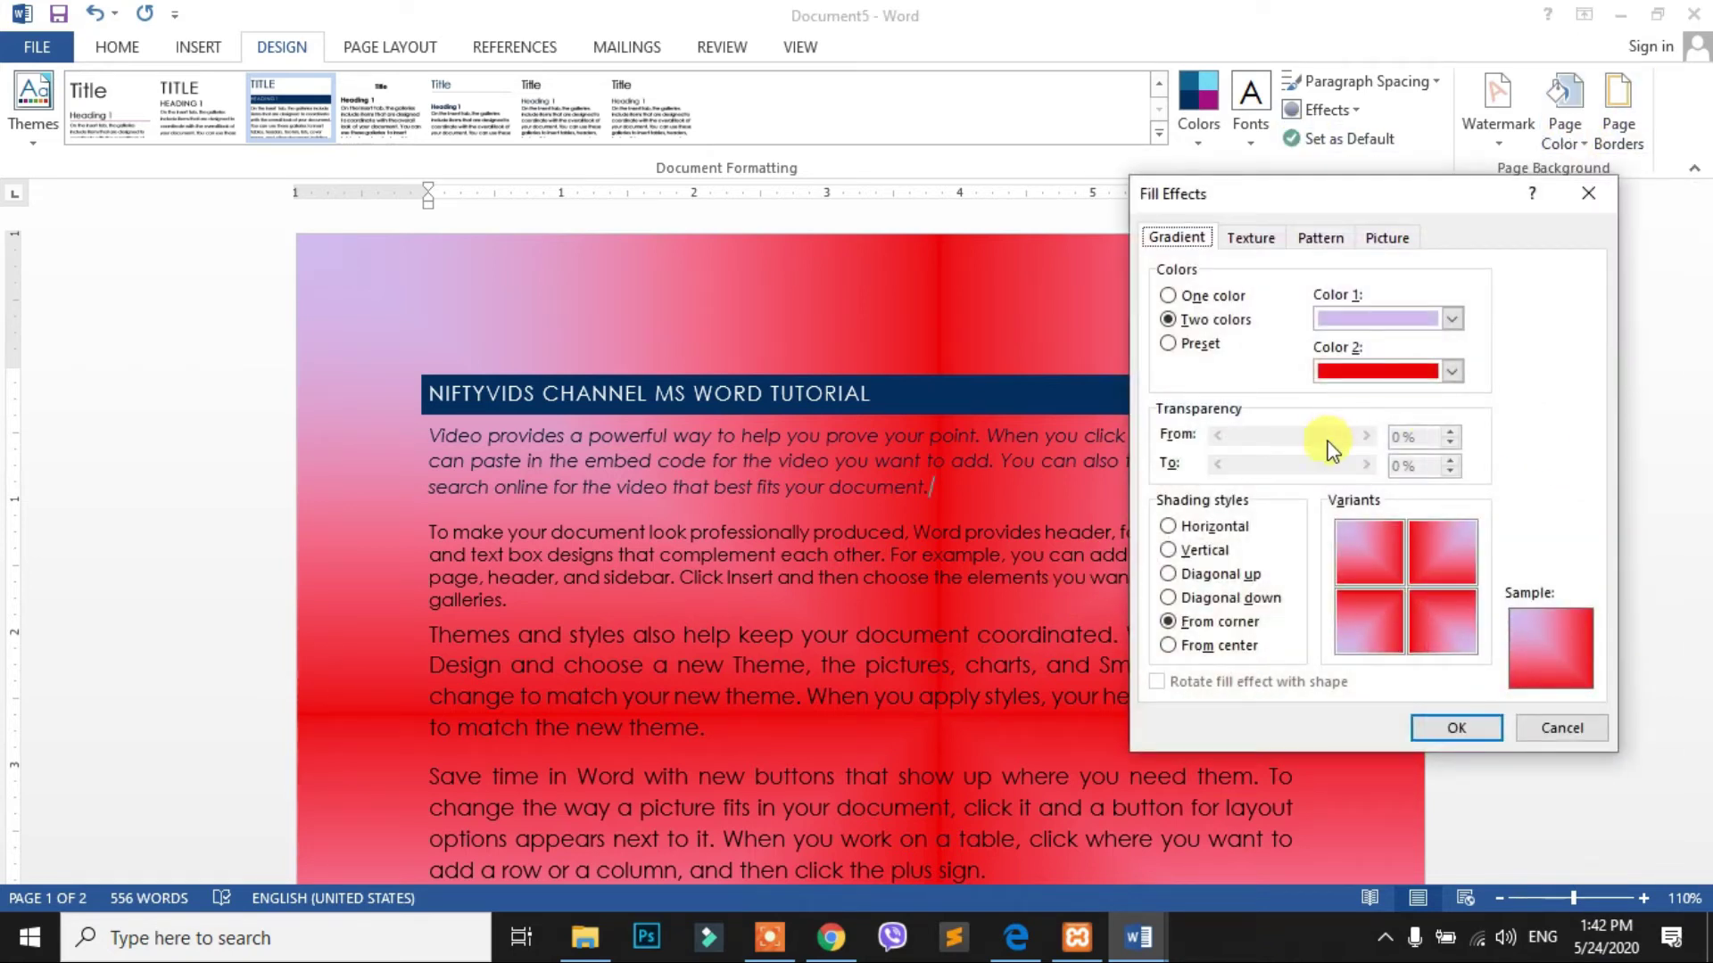
left_click(1252, 241)
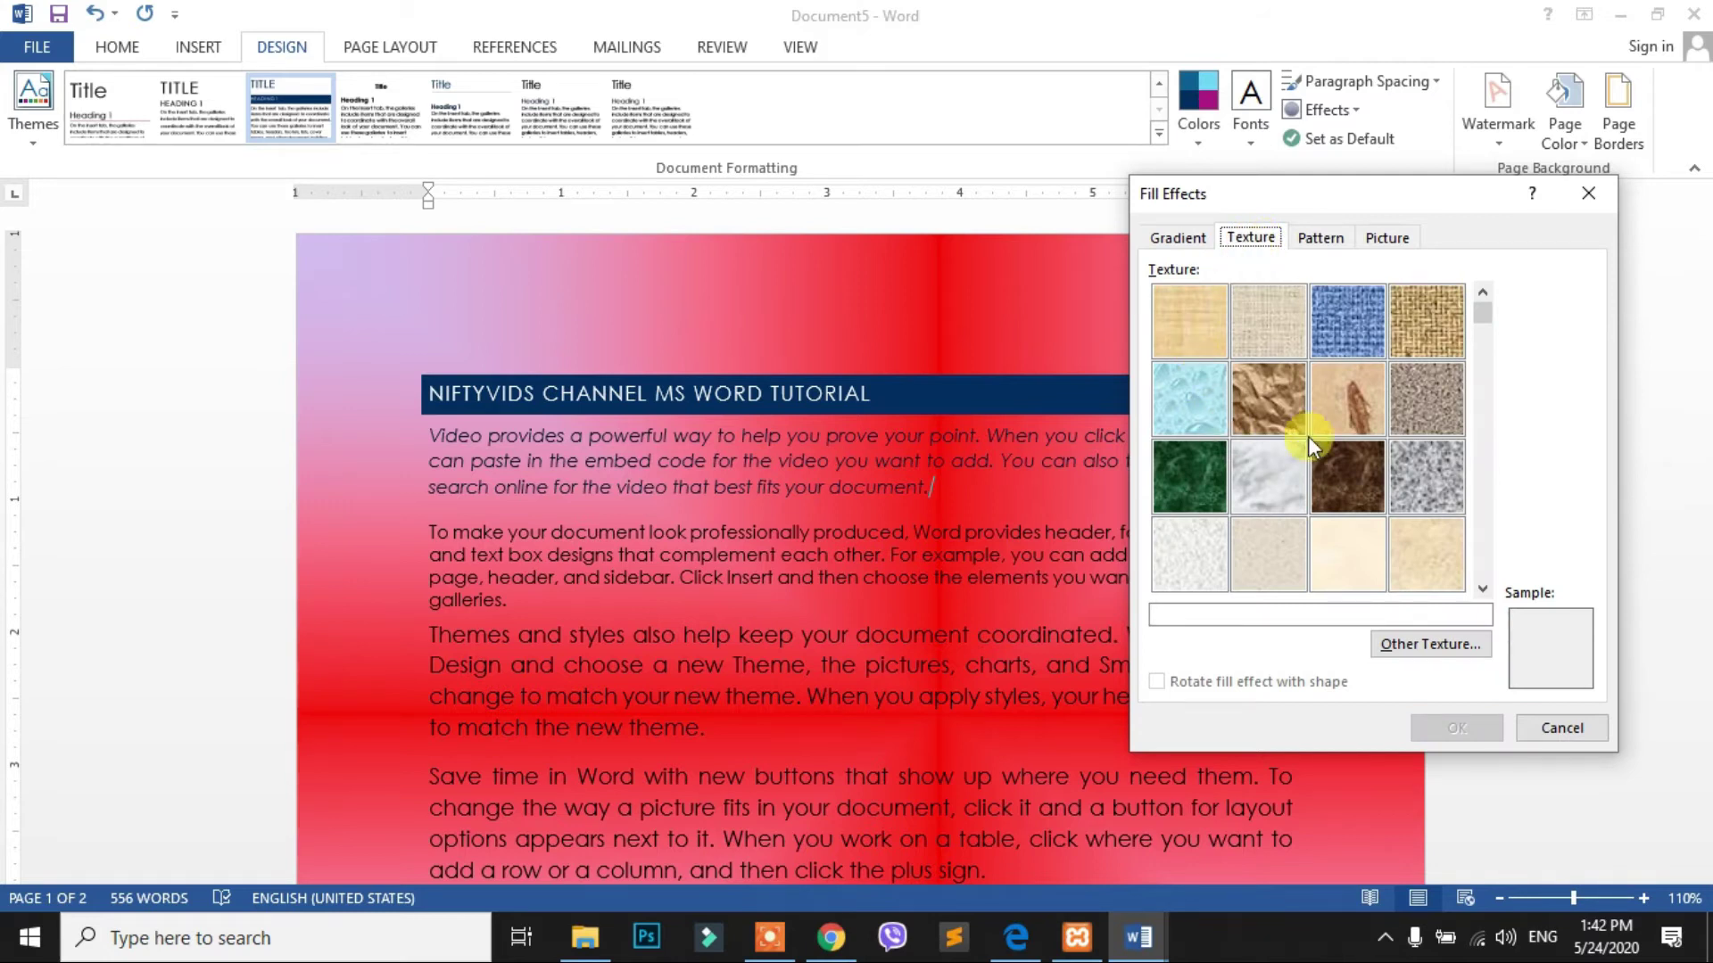
left_click(1170, 417)
left_click(1452, 728)
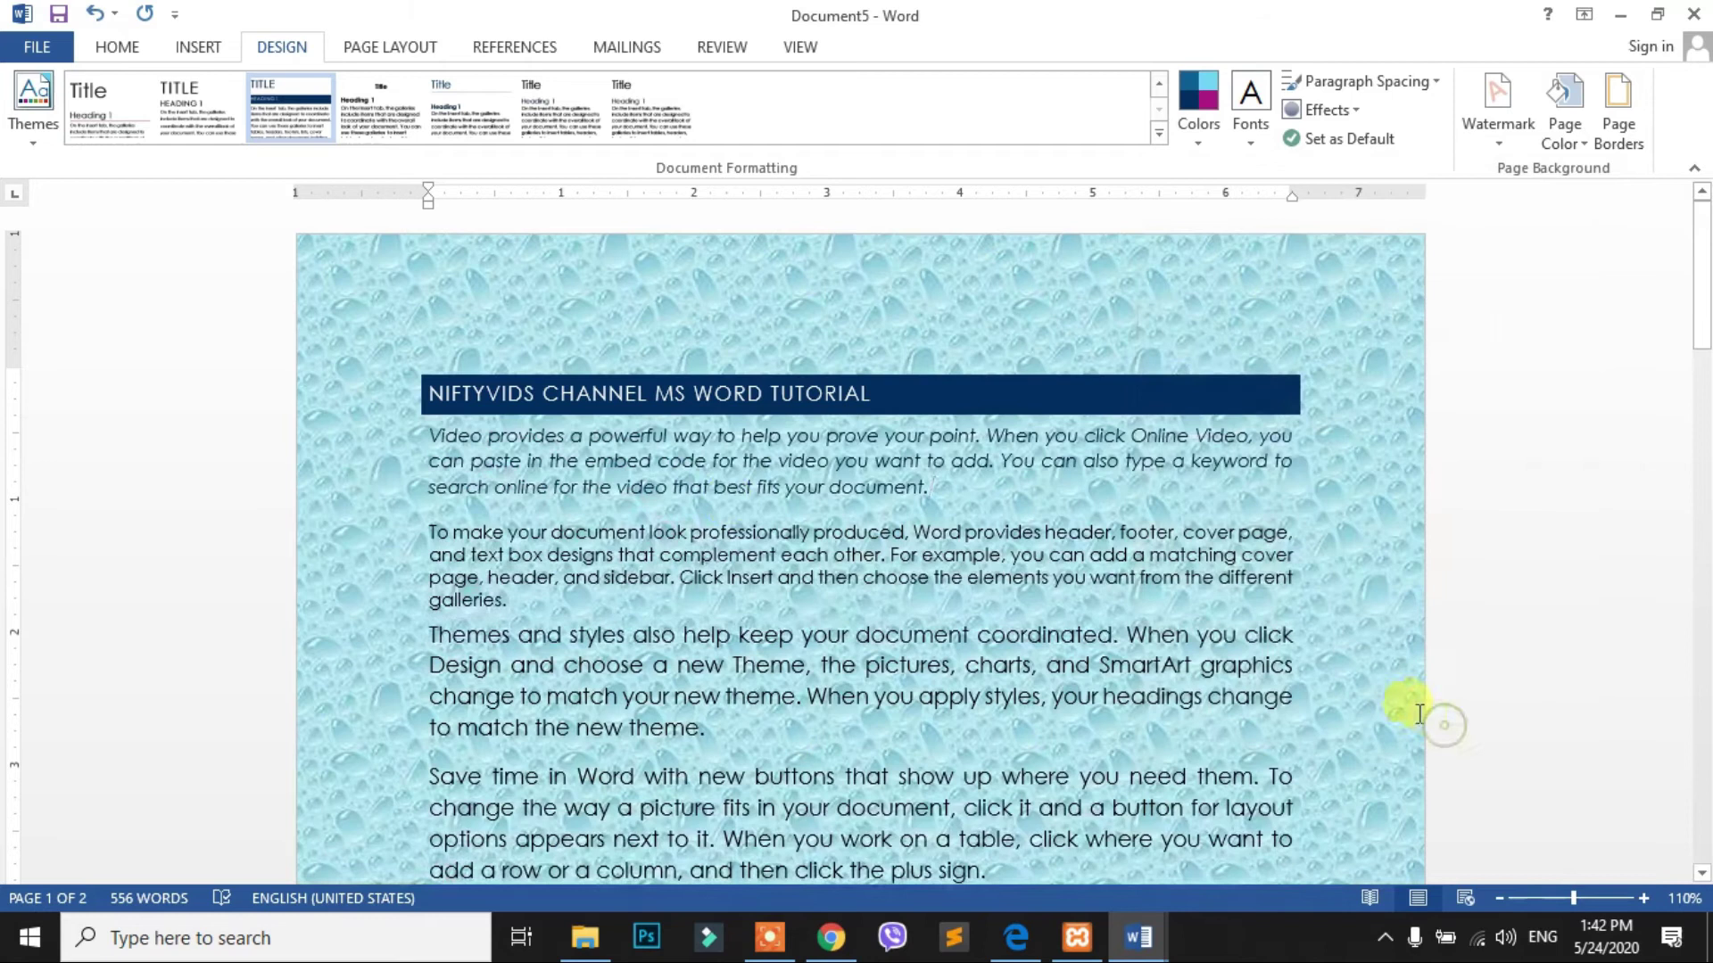
Switch the page background to a red Dashed horizontal pattern with light cyan foreground
left_click(1574, 143)
left_click(1566, 473)
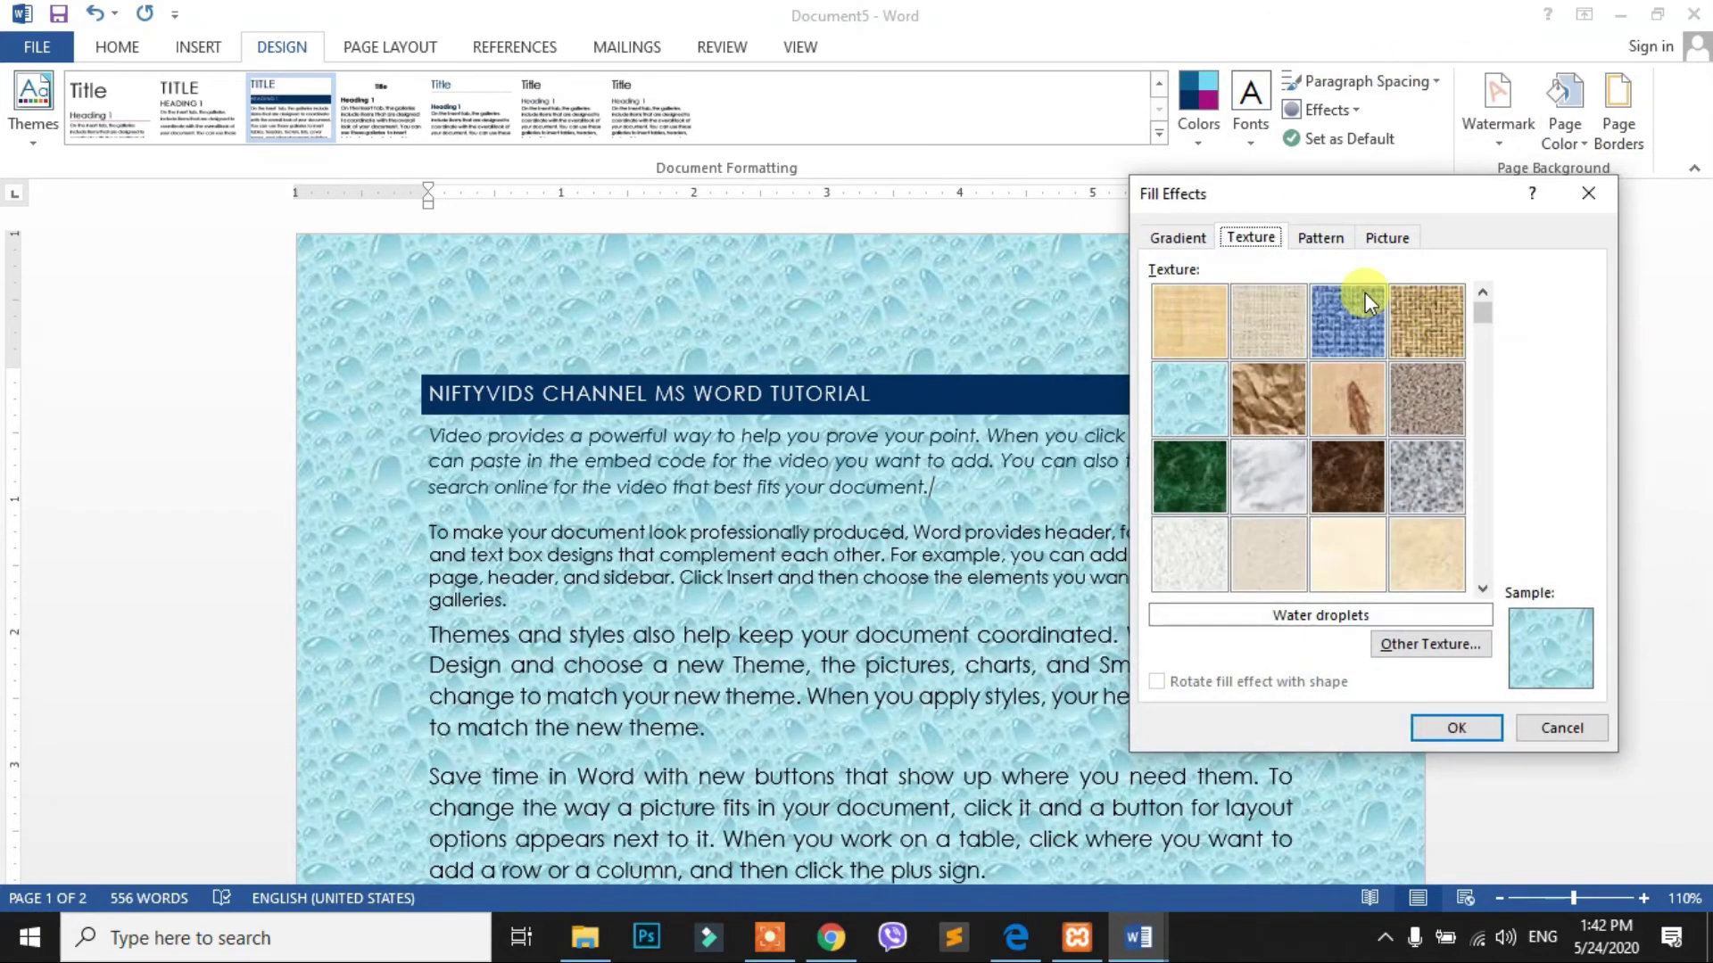
left_click(1320, 237)
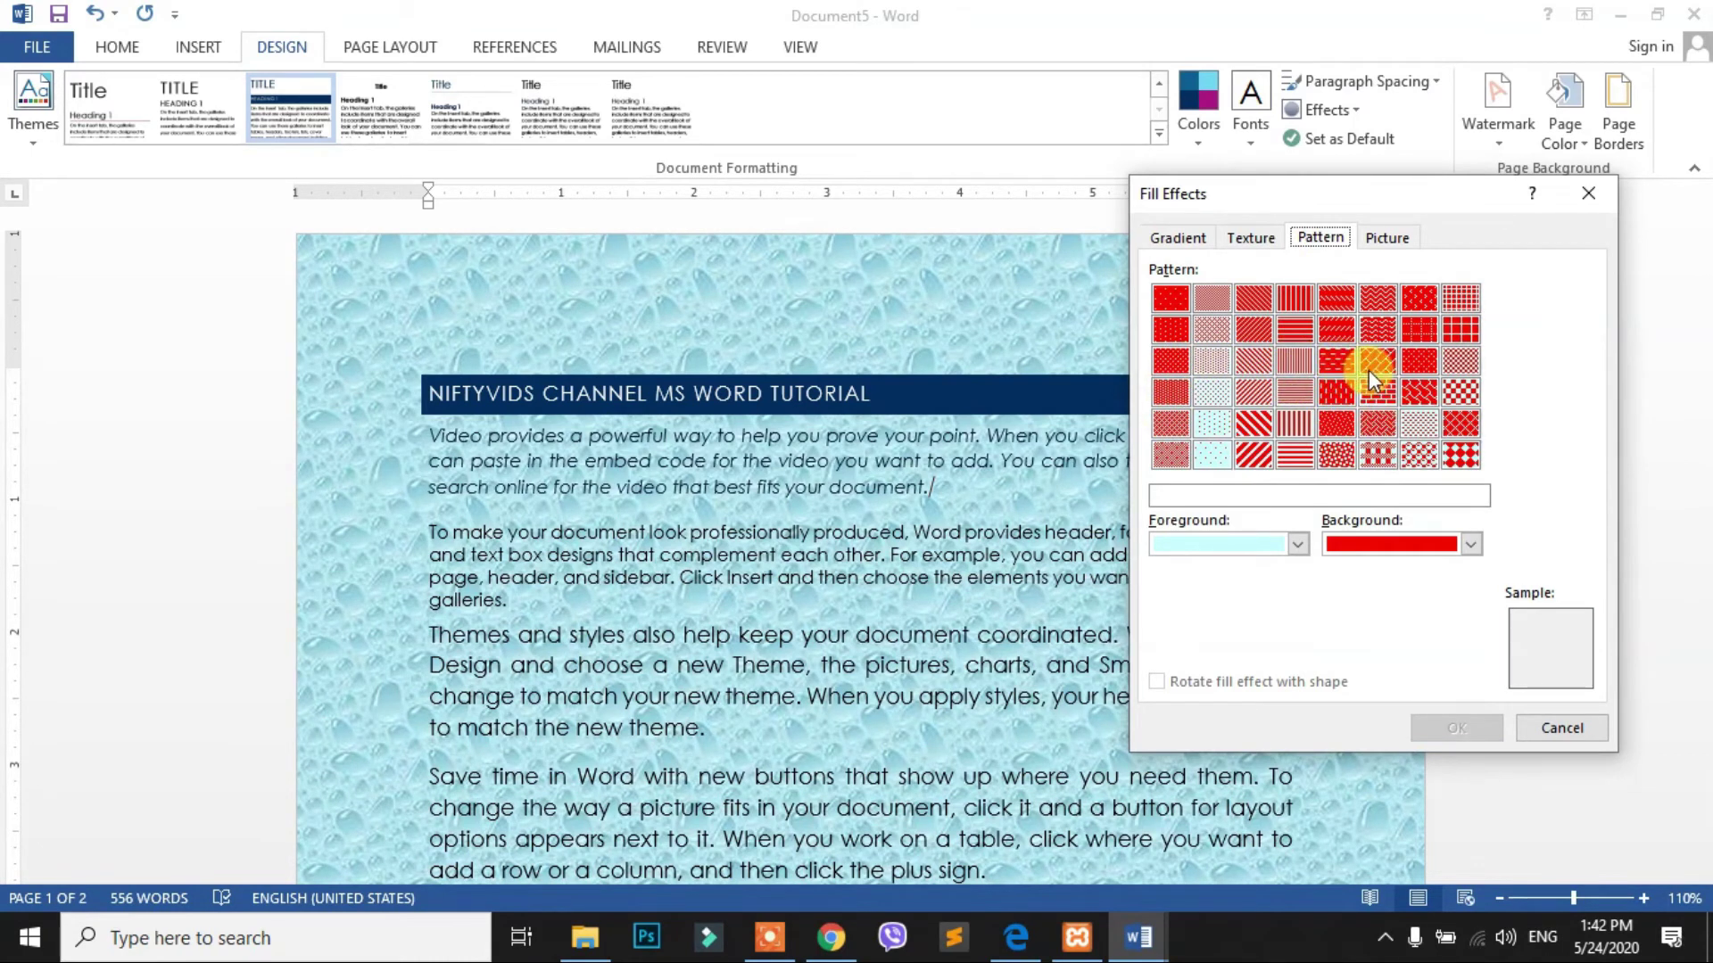
left_click(1344, 364)
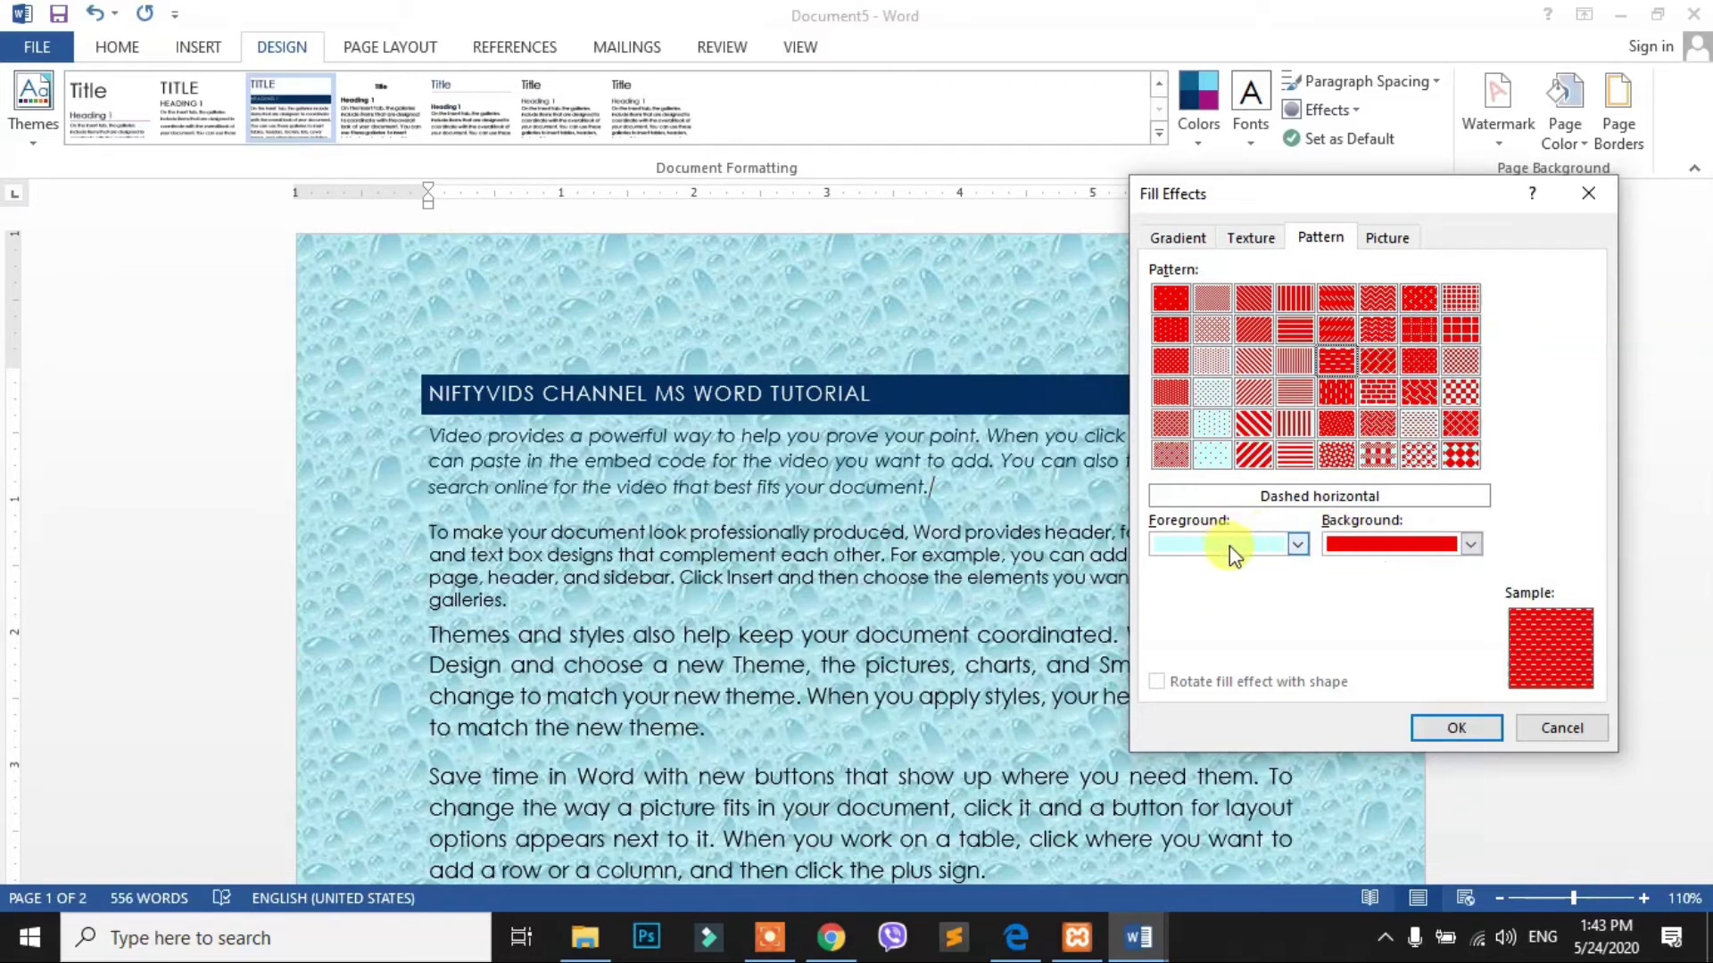
left_click(1463, 721)
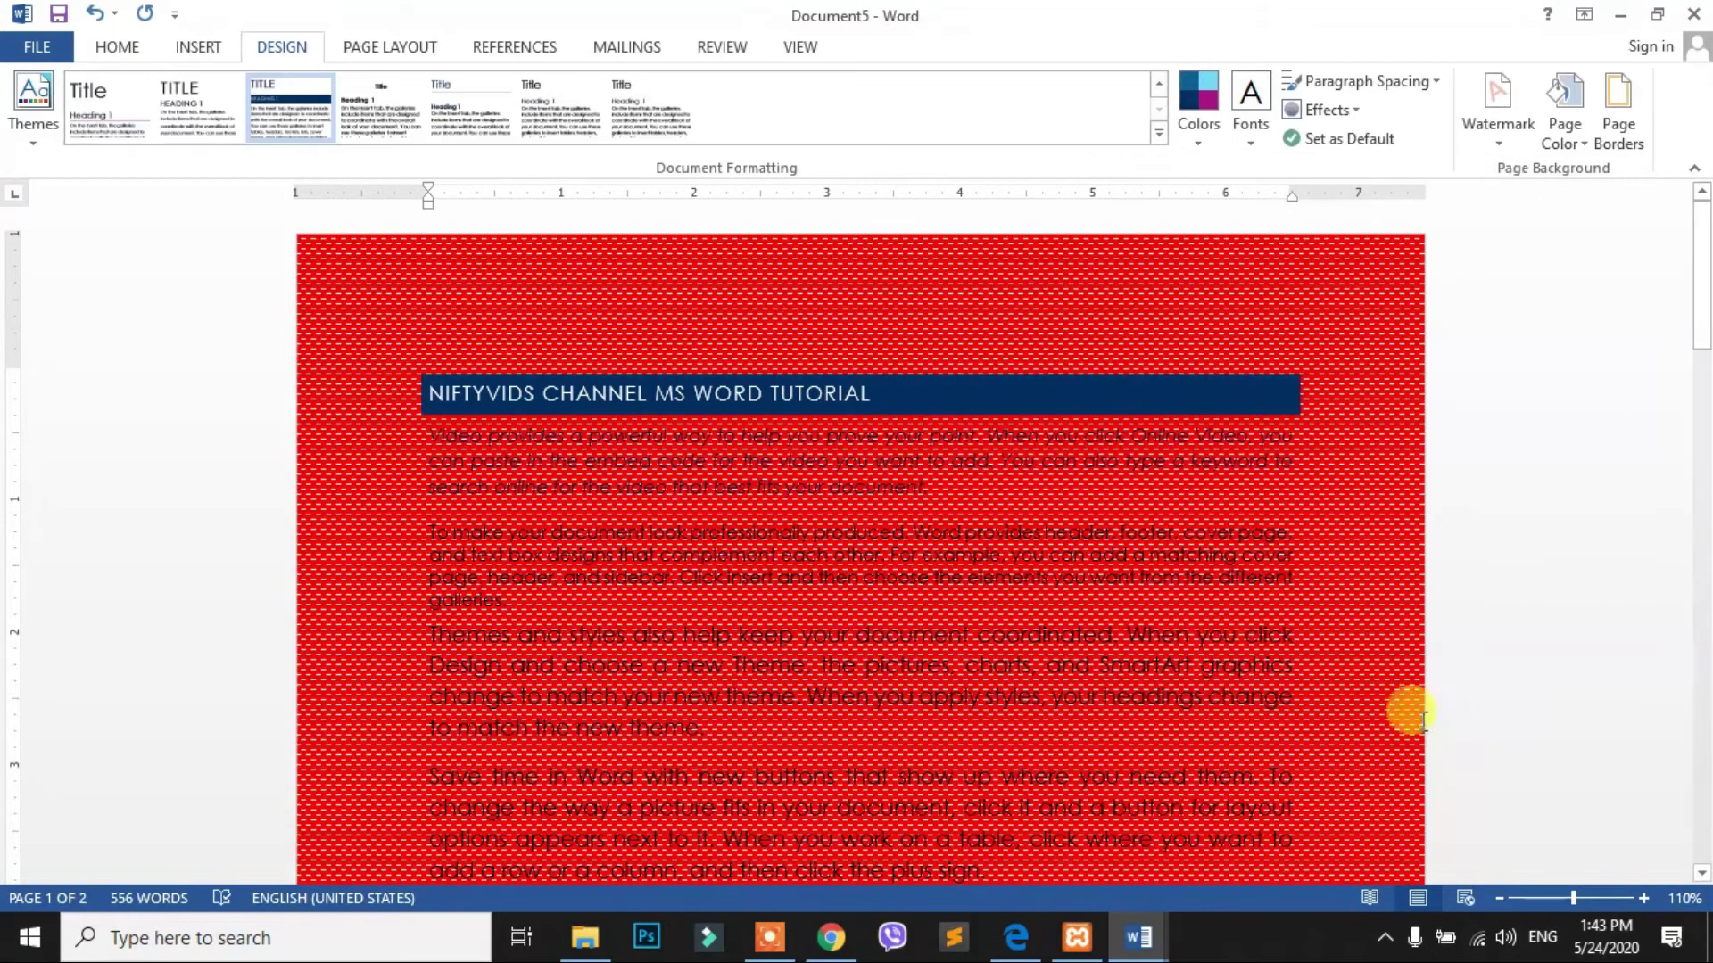
left_click(1565, 130)
left_click(1593, 470)
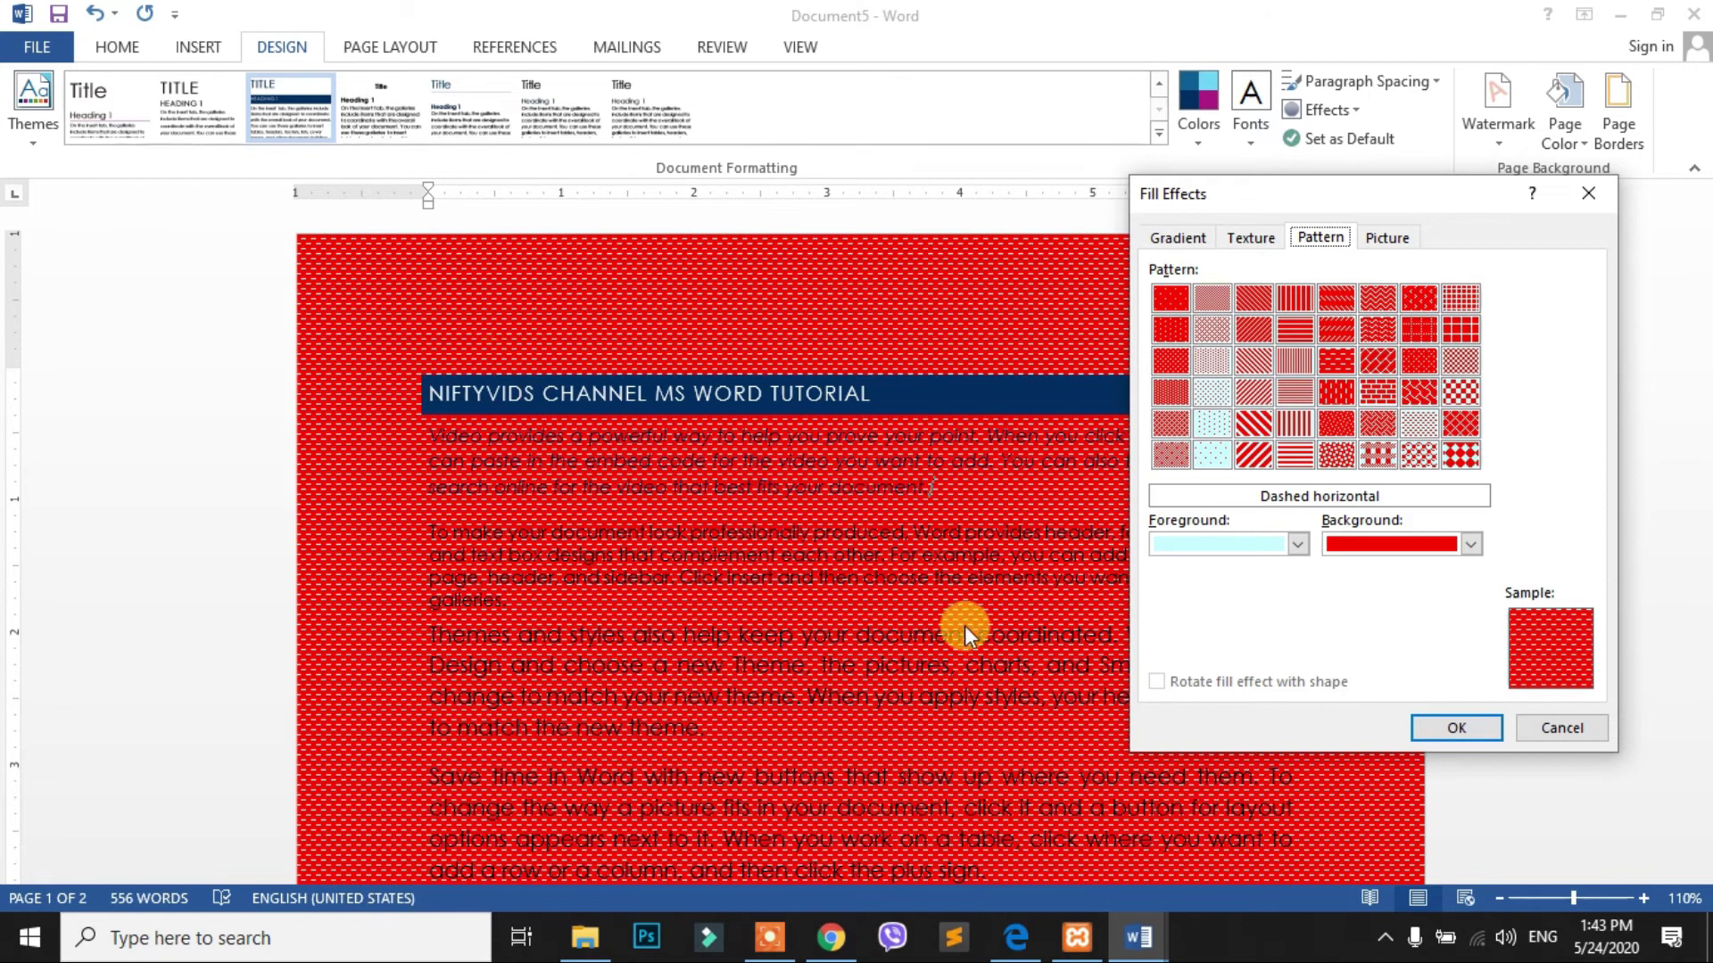
Set the local photo blue-1828094_1920 as the page background and check it across the pages
left_click(1387, 238)
left_click(1446, 535)
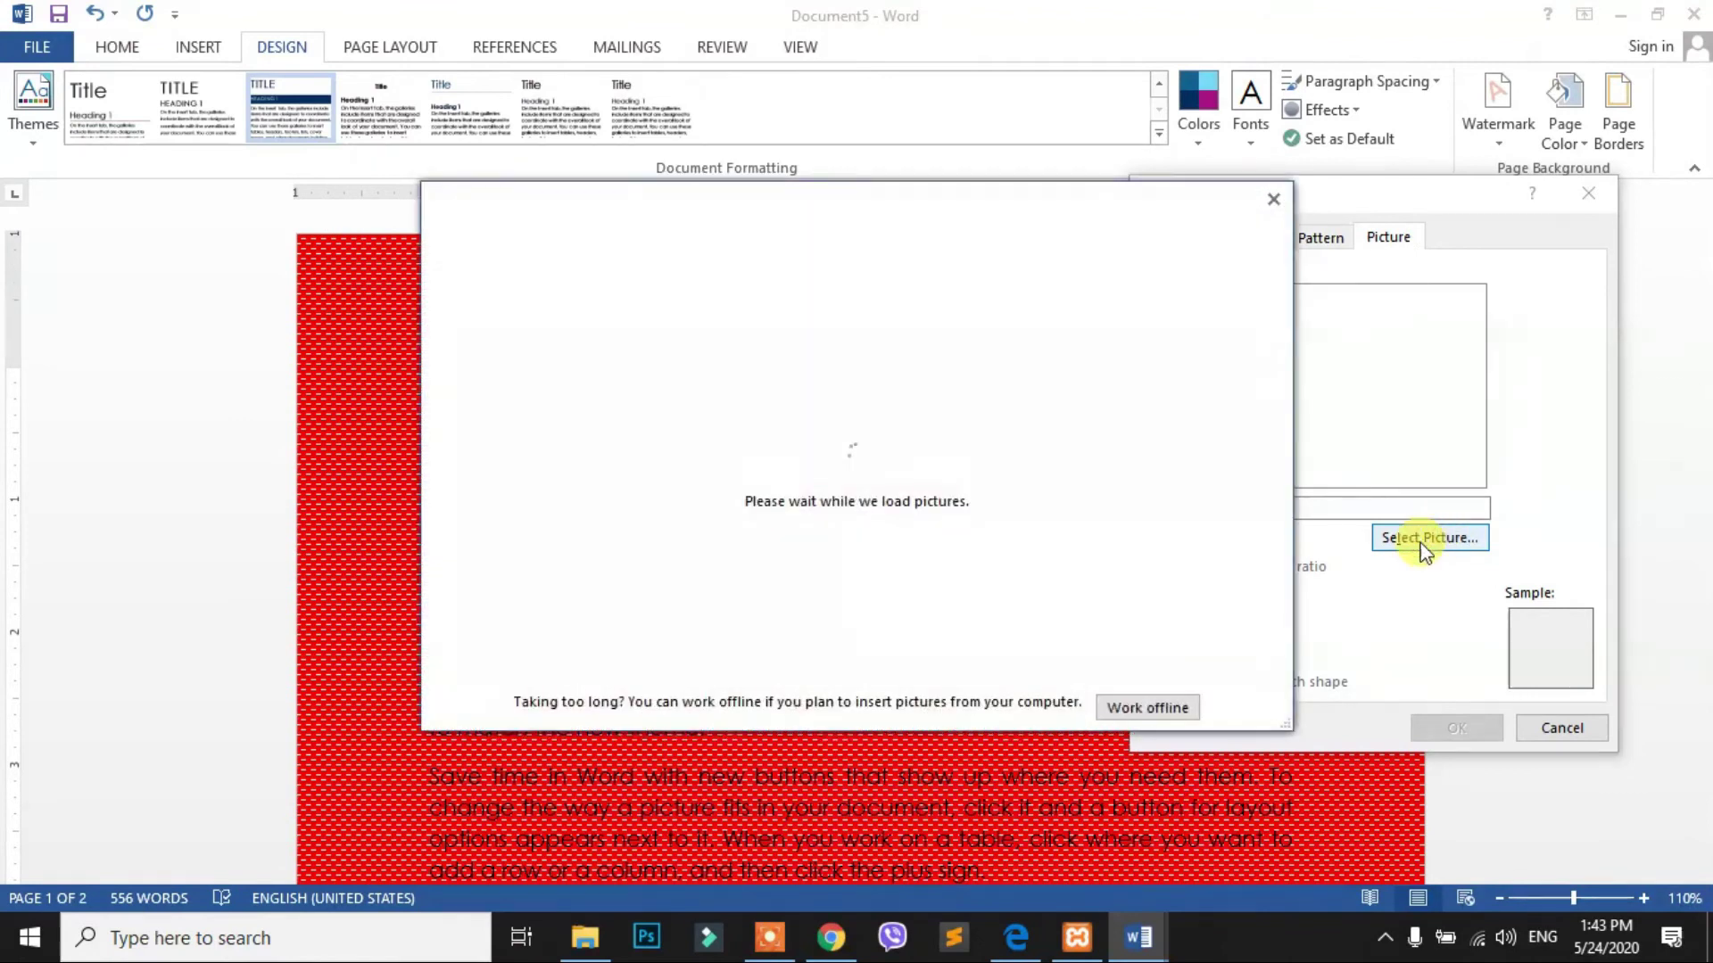
left_click(1149, 704)
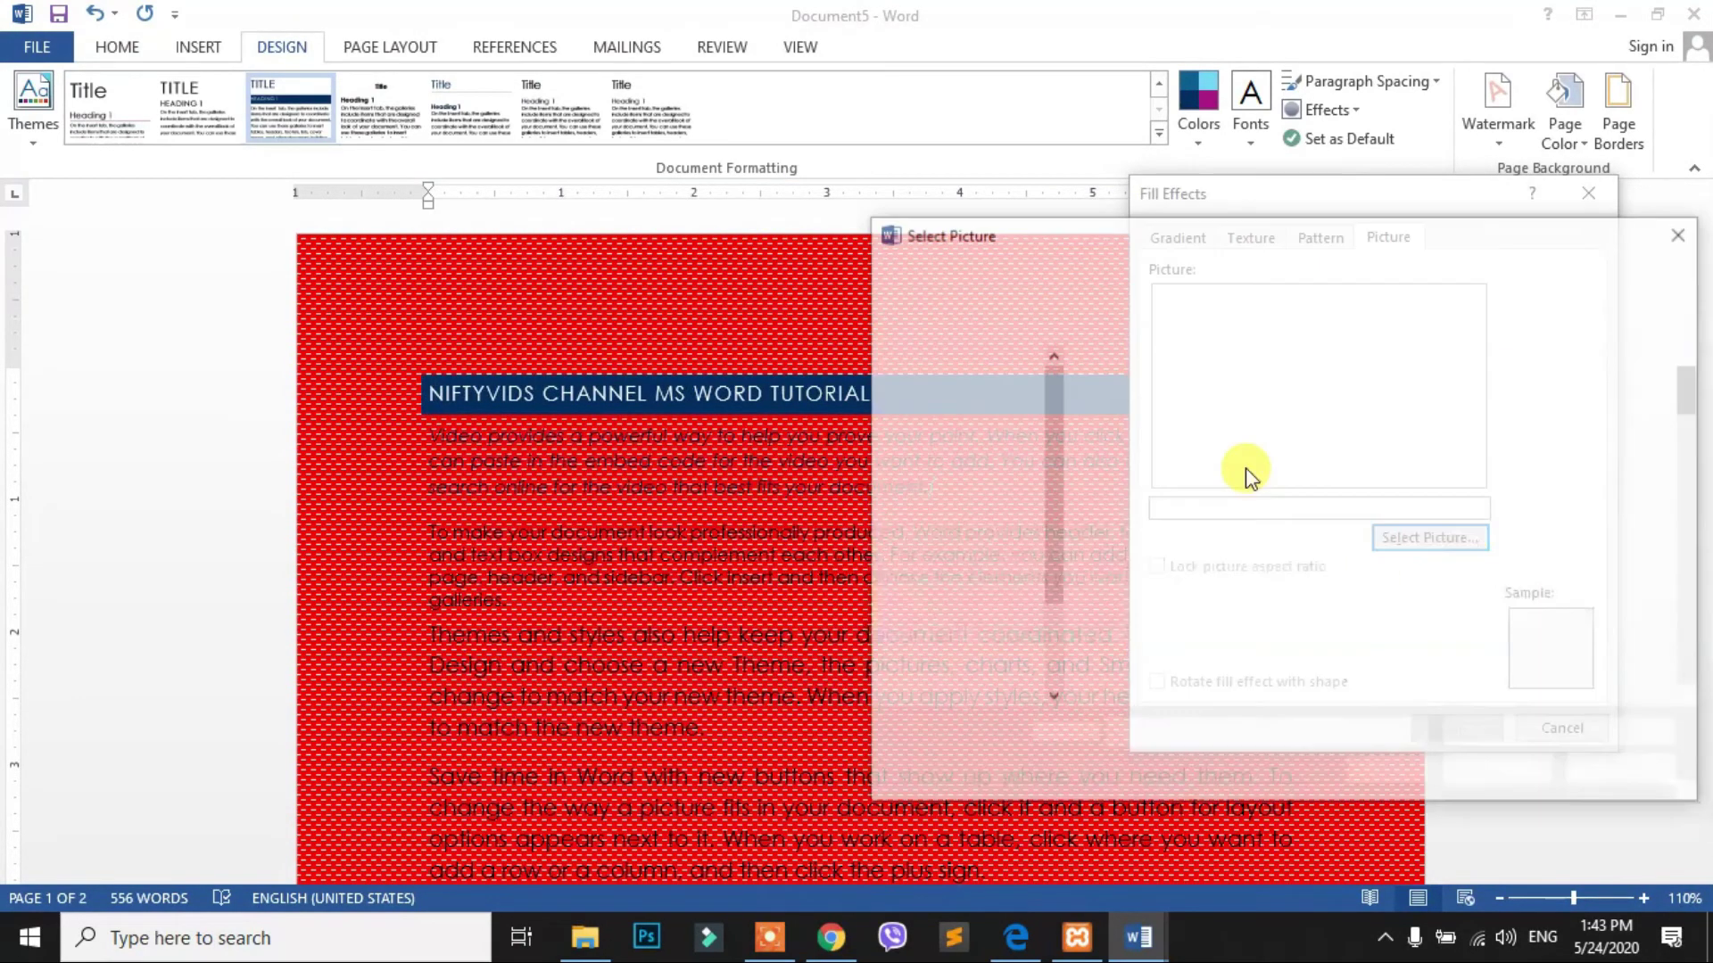
scroll(1249, 482, "down", 3)
scroll(1293, 545, "down", 2)
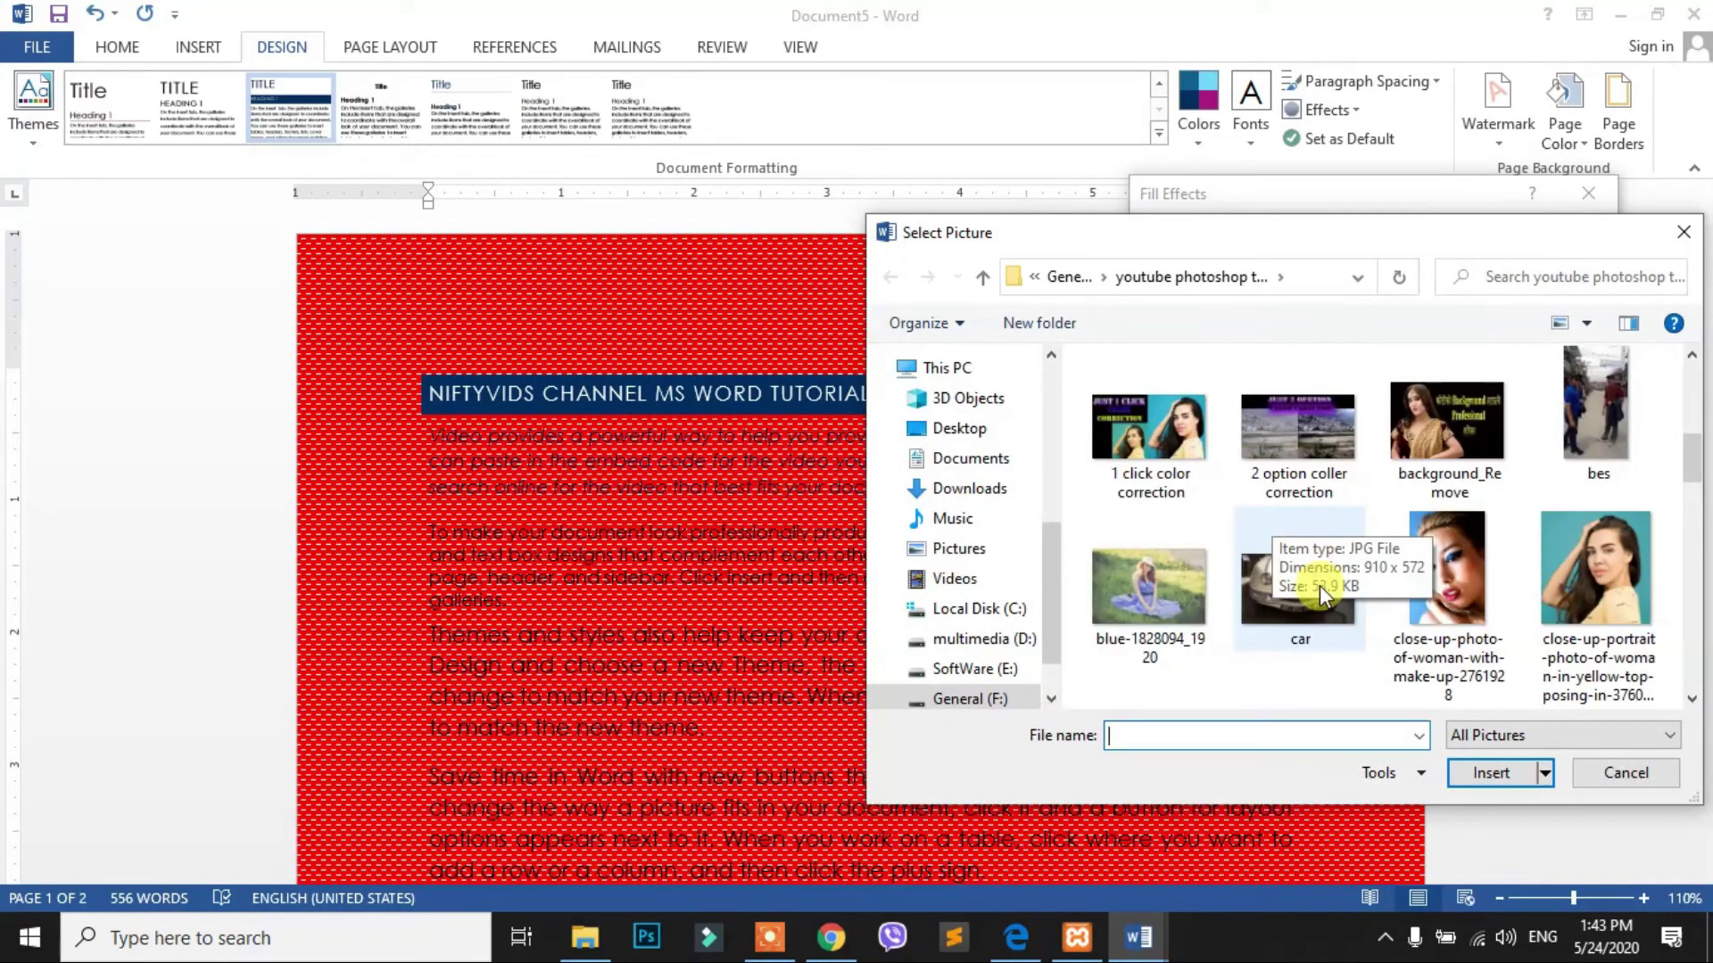
left_click(1177, 610)
left_click(1486, 772)
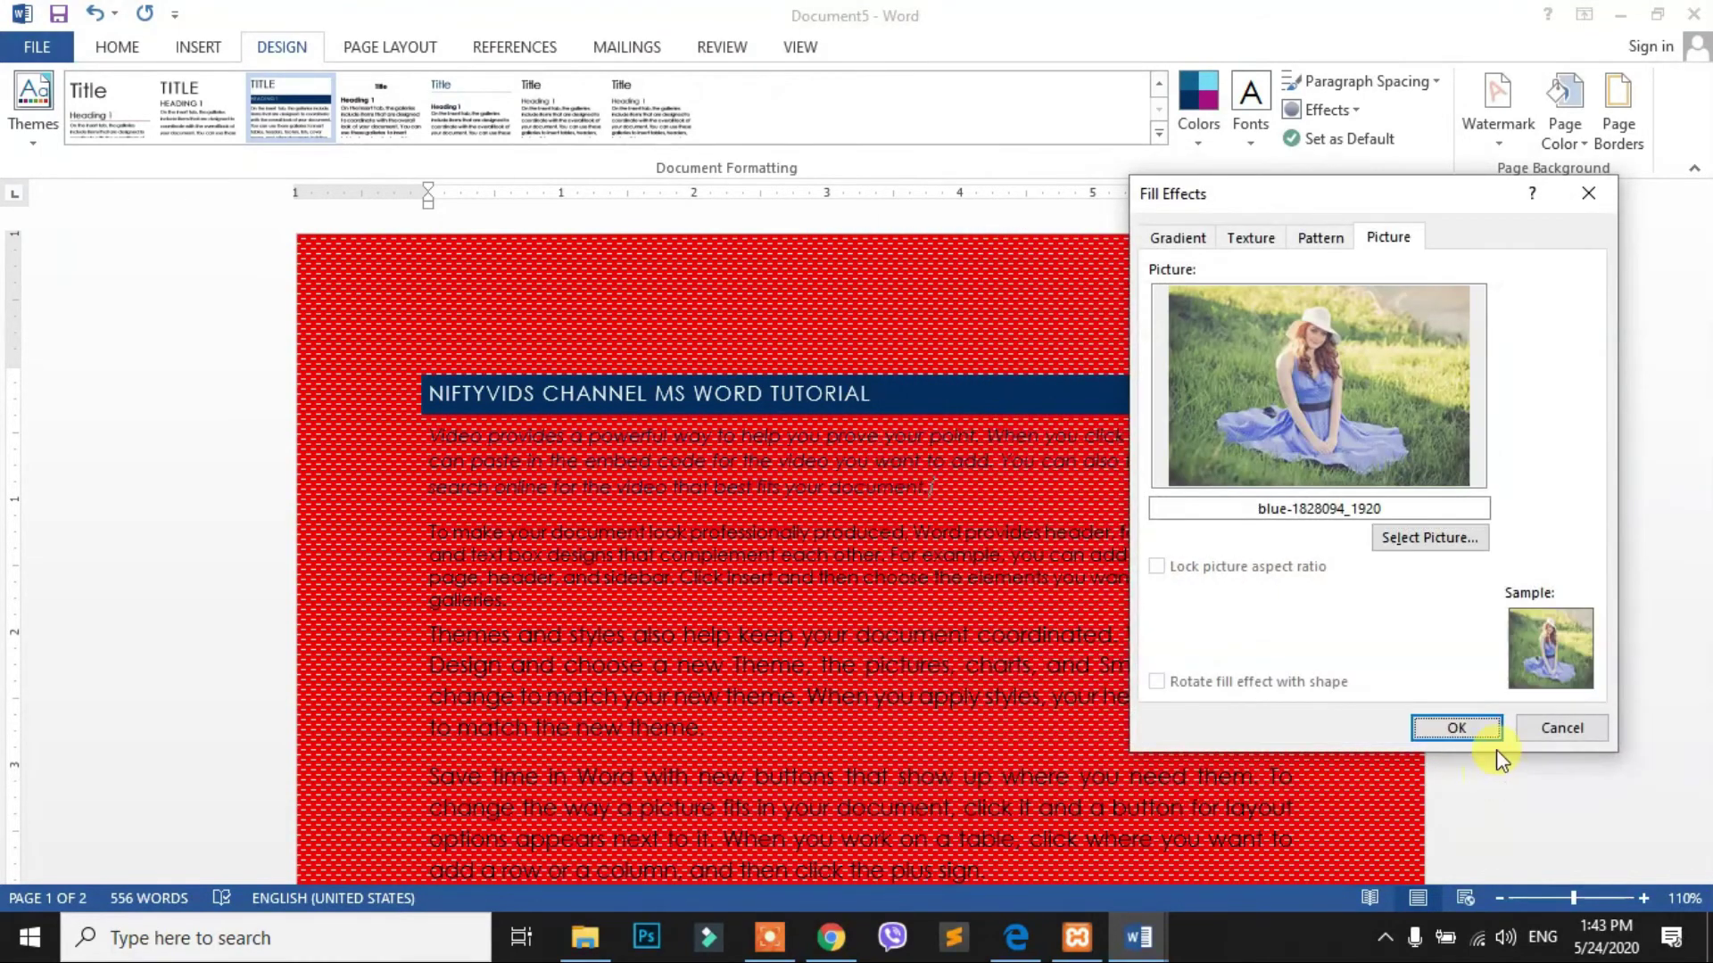
left_click(1472, 730)
scroll(1067, 606, "down", 3)
scroll(1071, 576, "down", 3)
scroll(1109, 581, "down", 3)
scroll(1121, 576, "down", 3)
scroll(1148, 589, "down", 3)
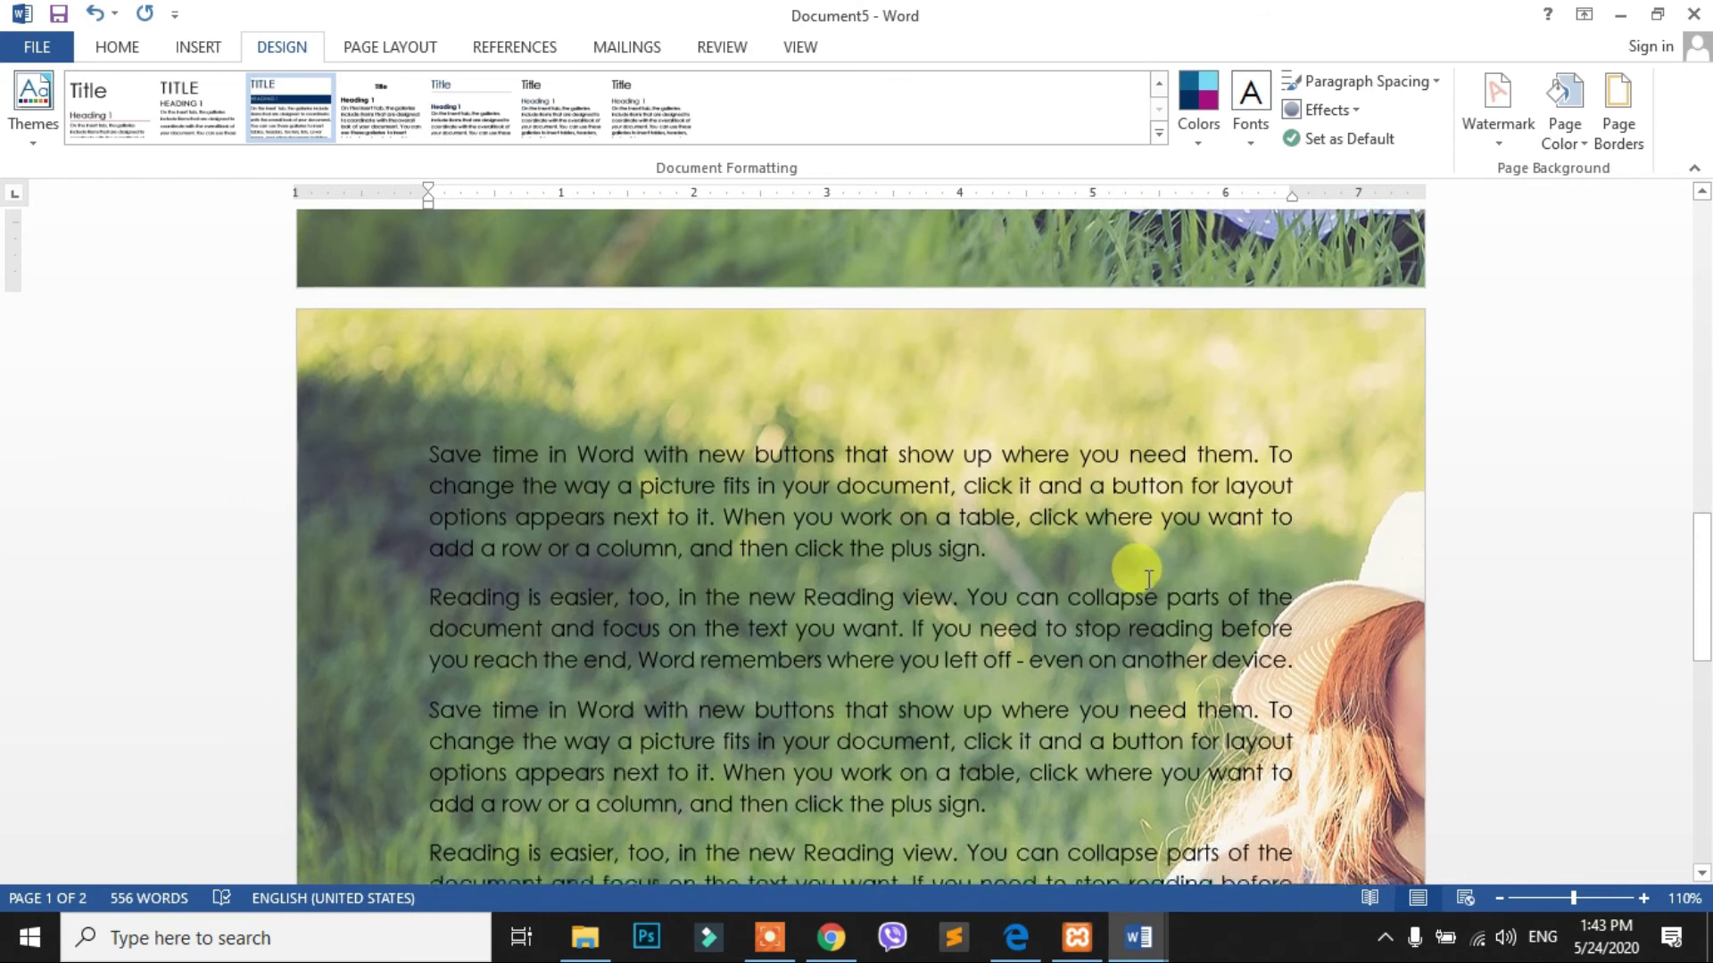
scroll(1151, 578, "down", 4)
scroll(1151, 575, "down", 3)
scroll(1181, 547, "down", 5)
scroll(1196, 566, "up", 15)
scroll(1196, 566, "up", 5)
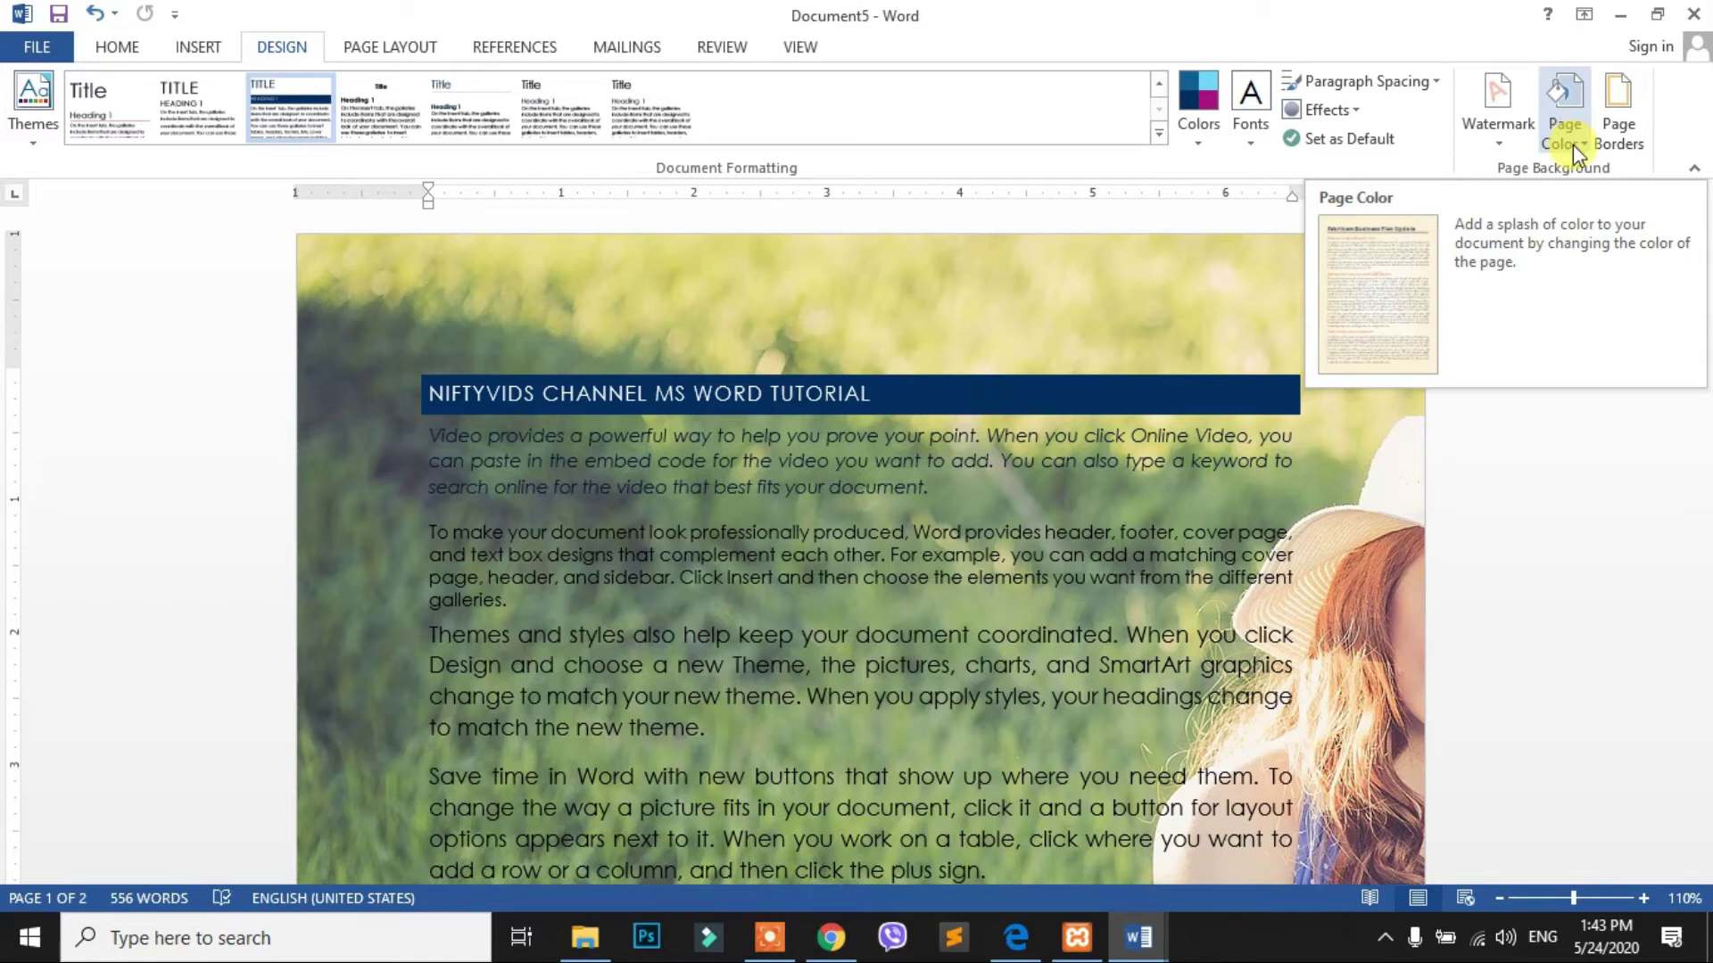
Set Page Color to No Color for a plain white background
left_click(1572, 144)
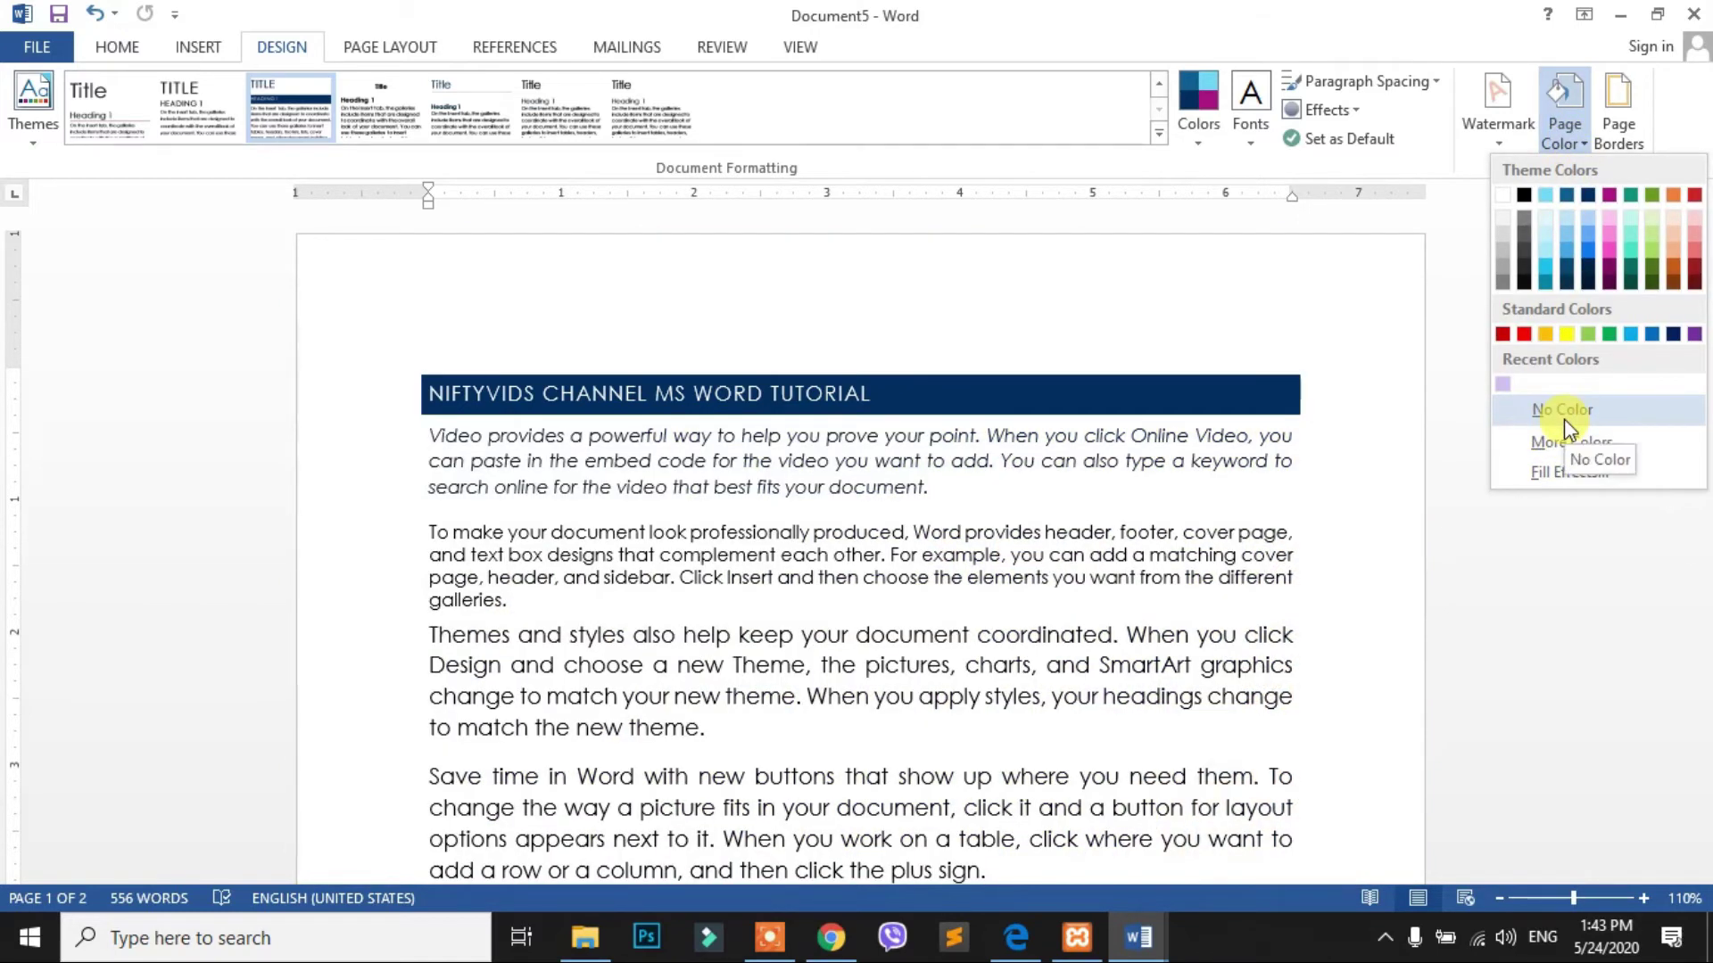
left_click(1565, 420)
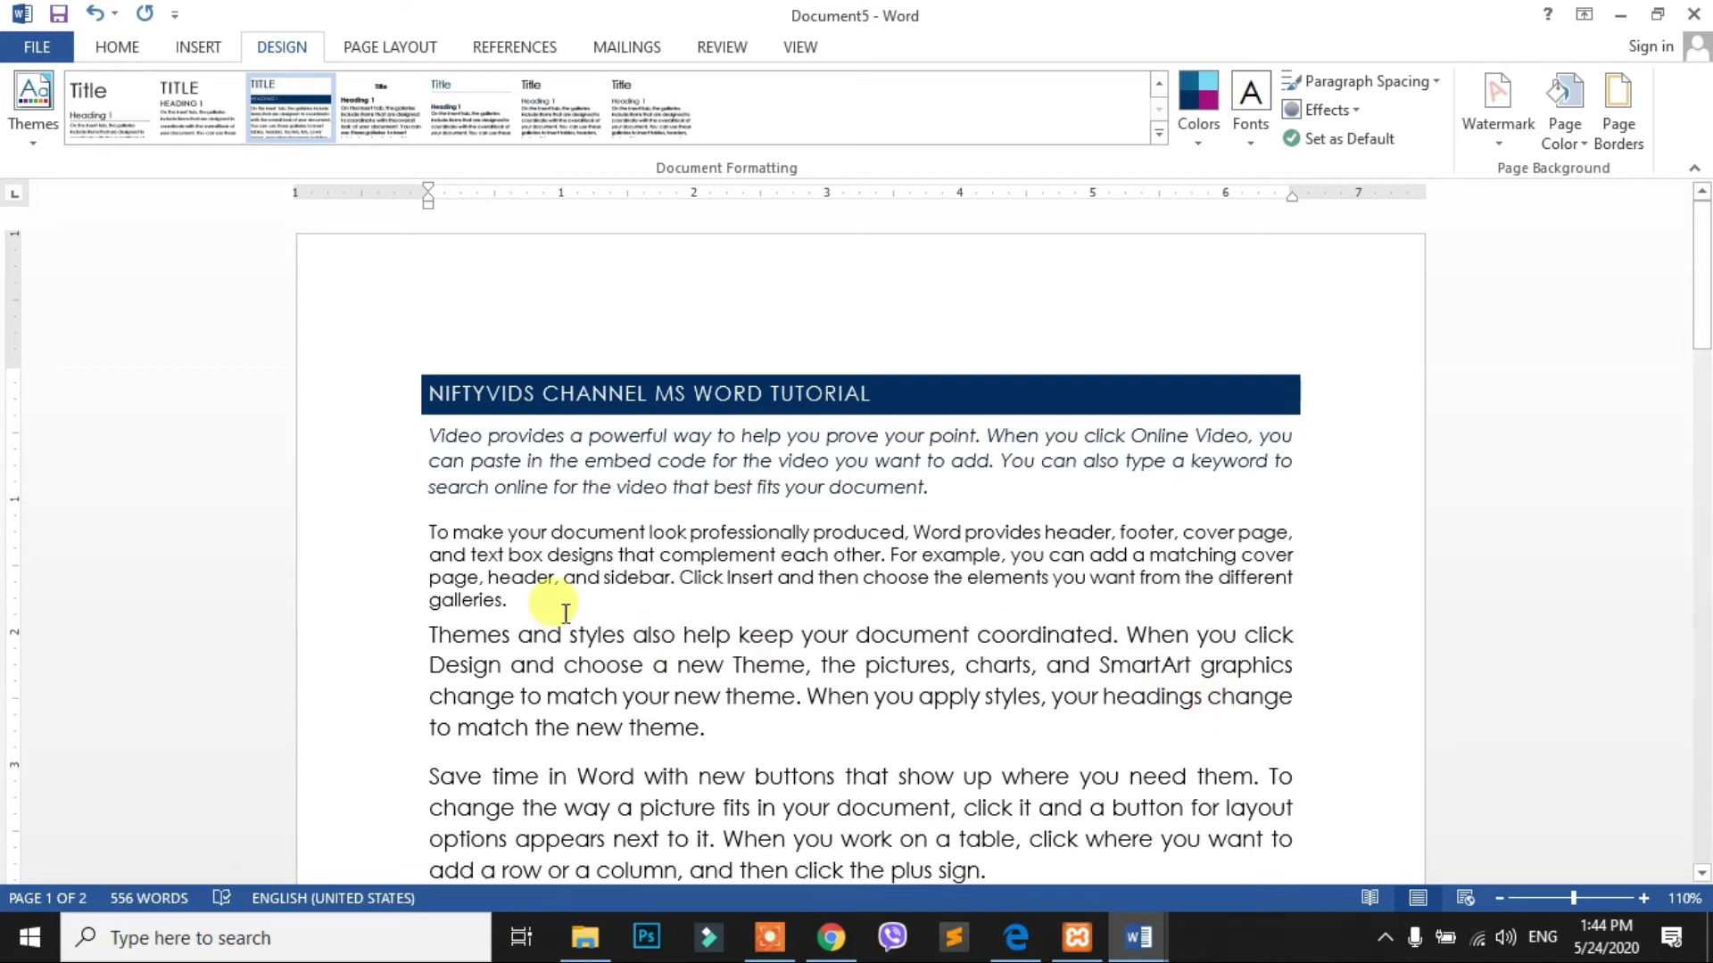
left_click(509, 599)
left_click_drag(495, 600, 430, 533)
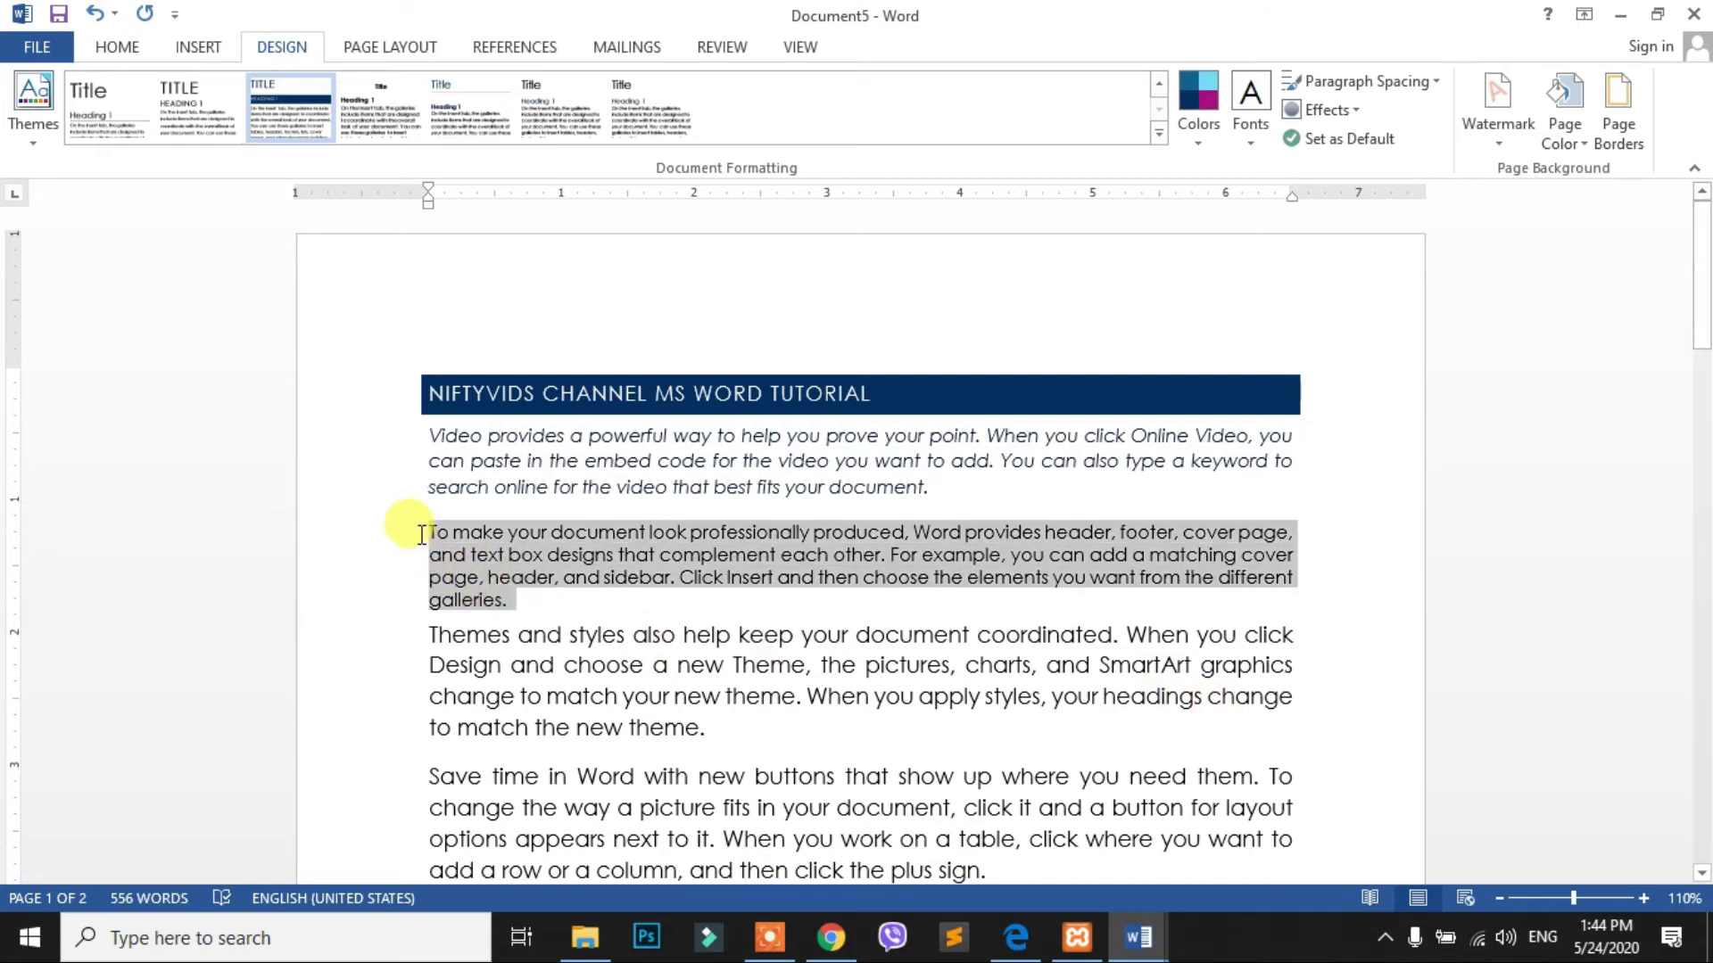
left_click_drag(718, 730, 426, 635)
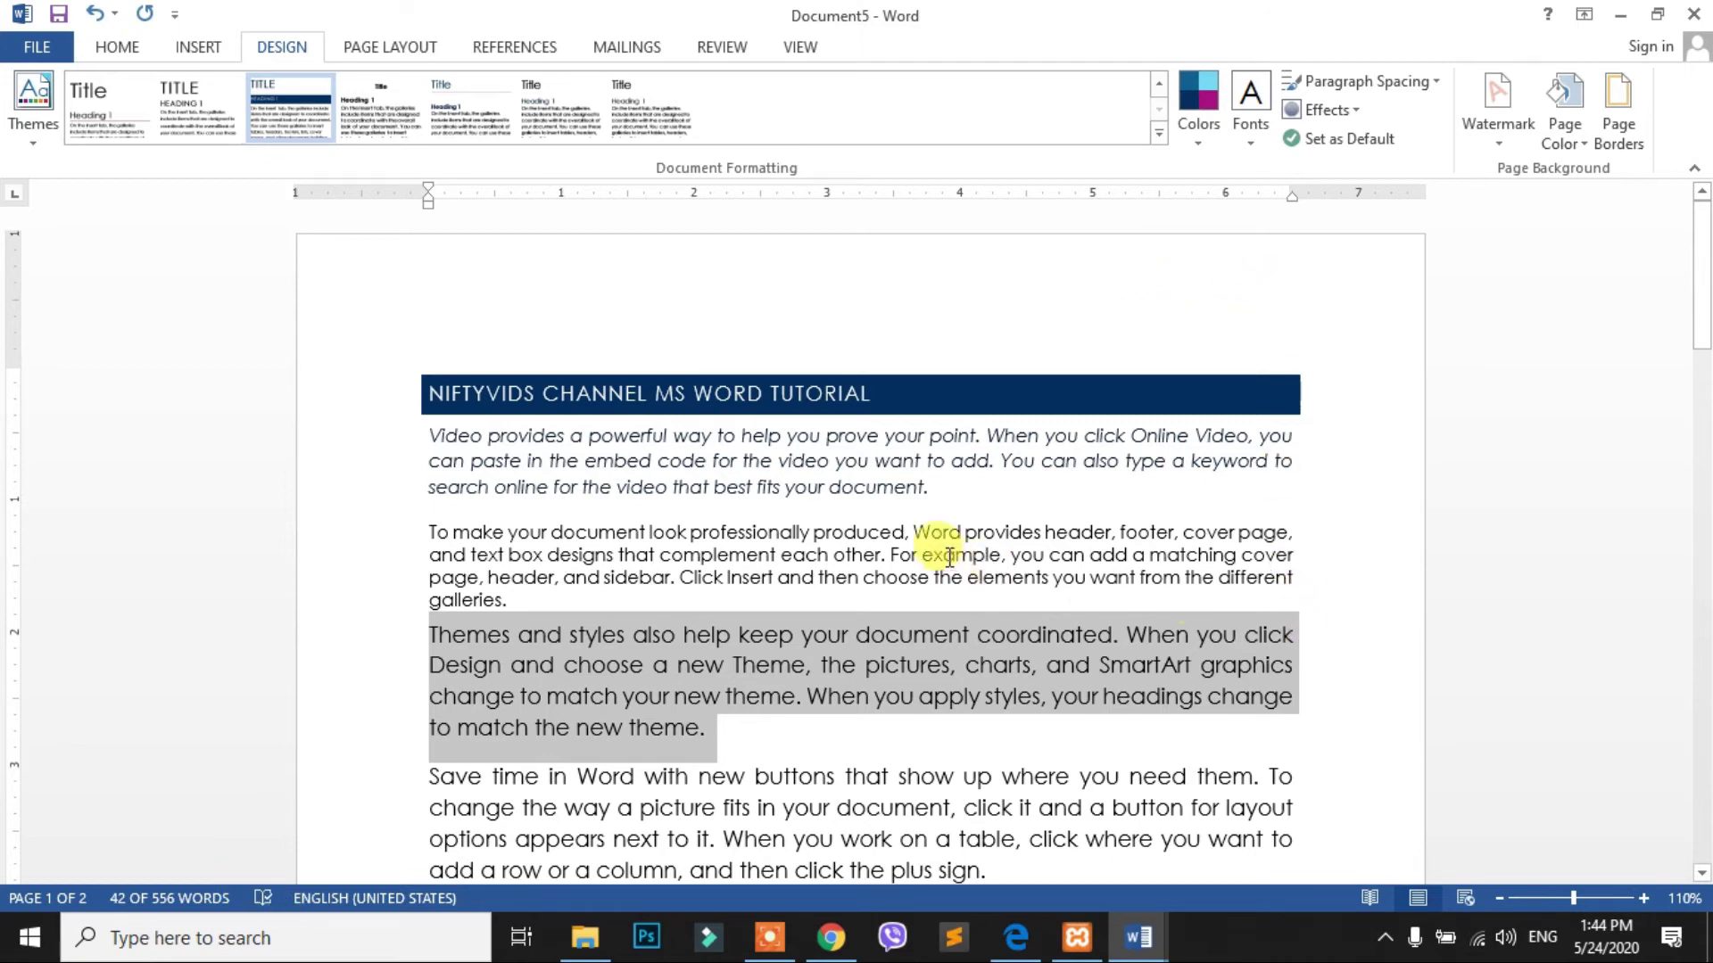
left_click(983, 496)
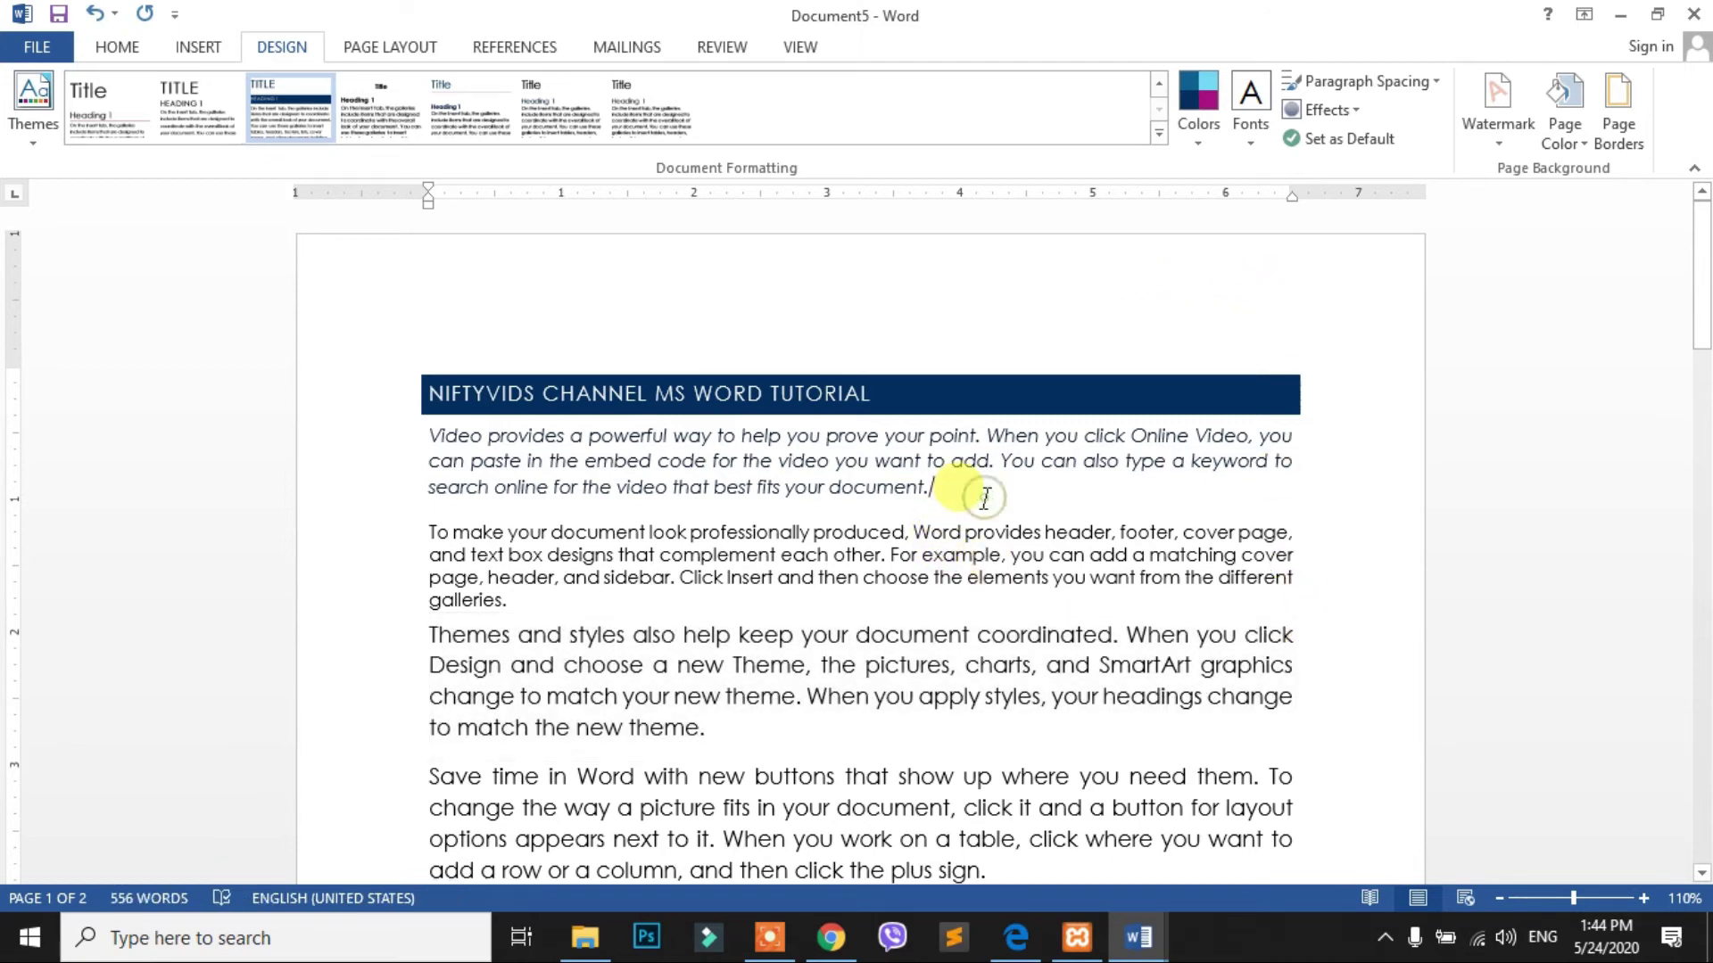
left_click(1615, 116)
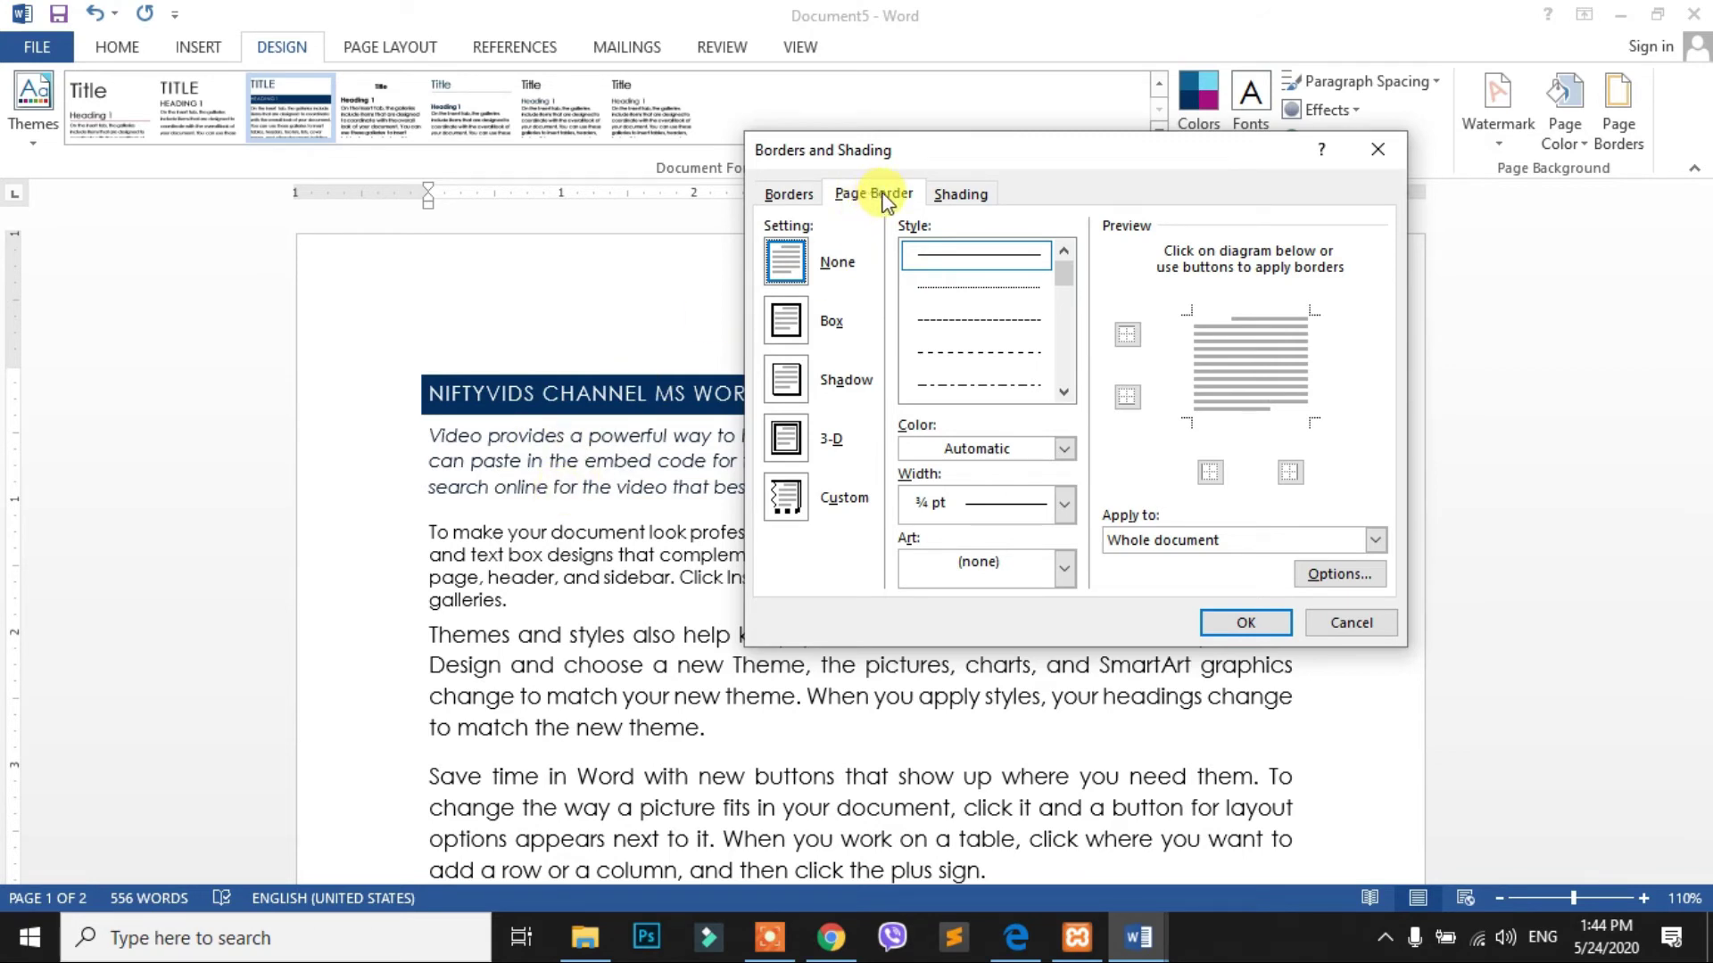
left_click(787, 196)
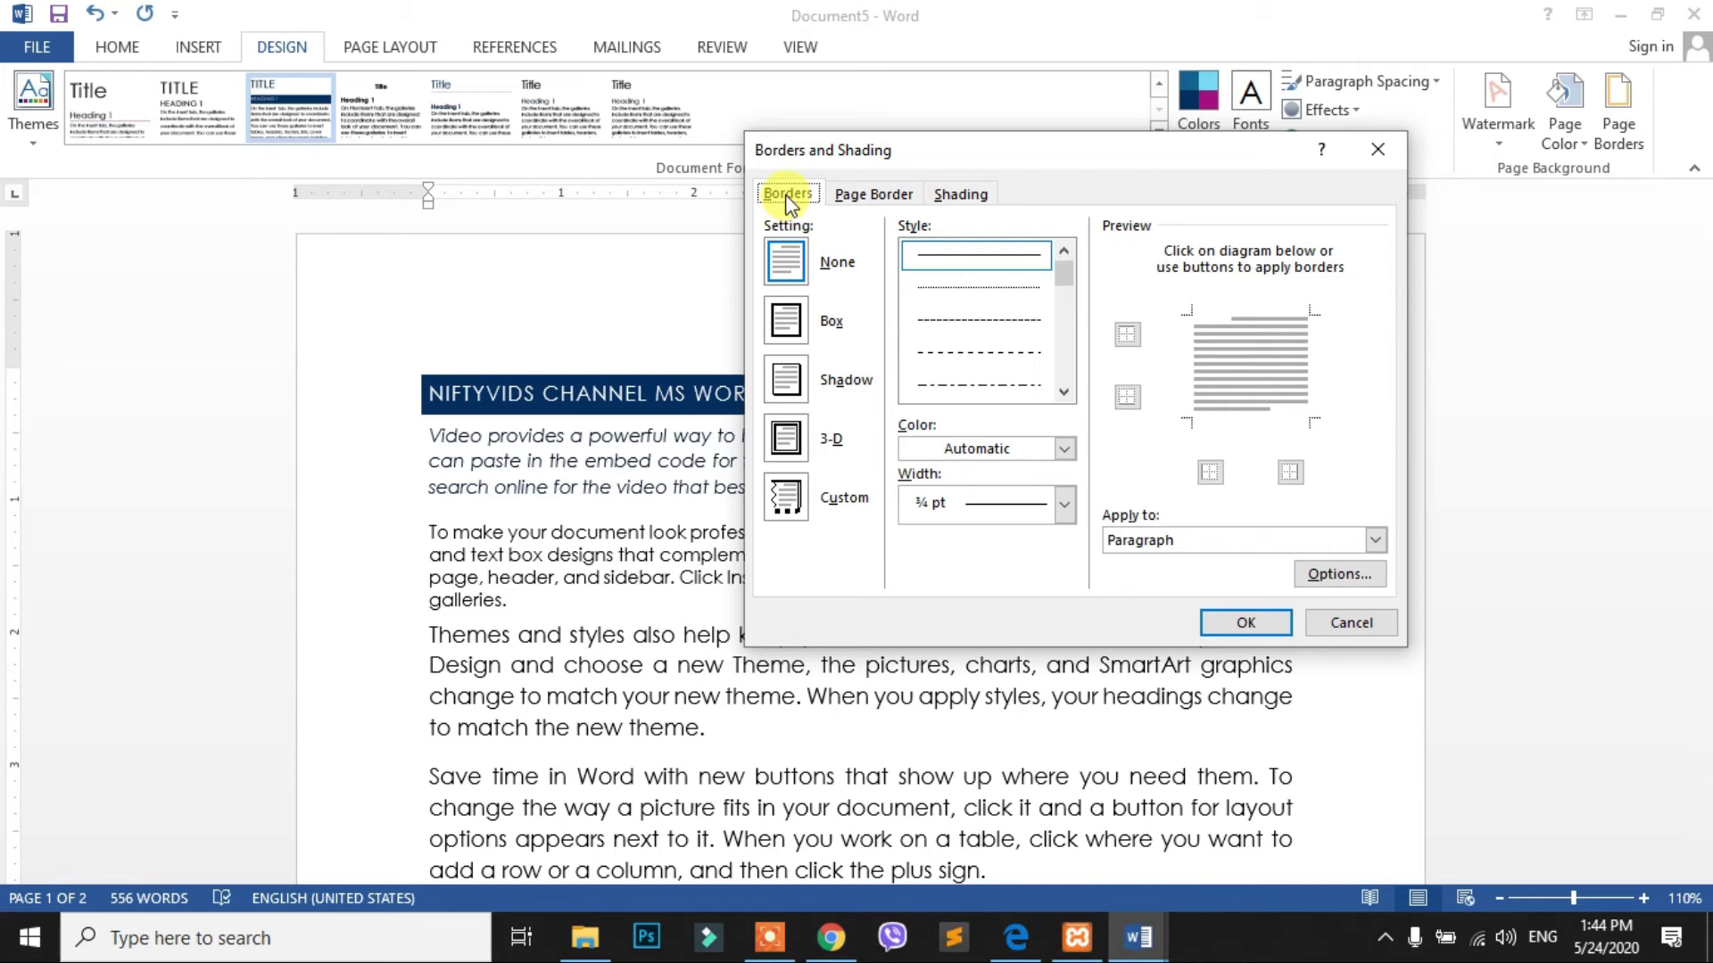
left_click(1338, 622)
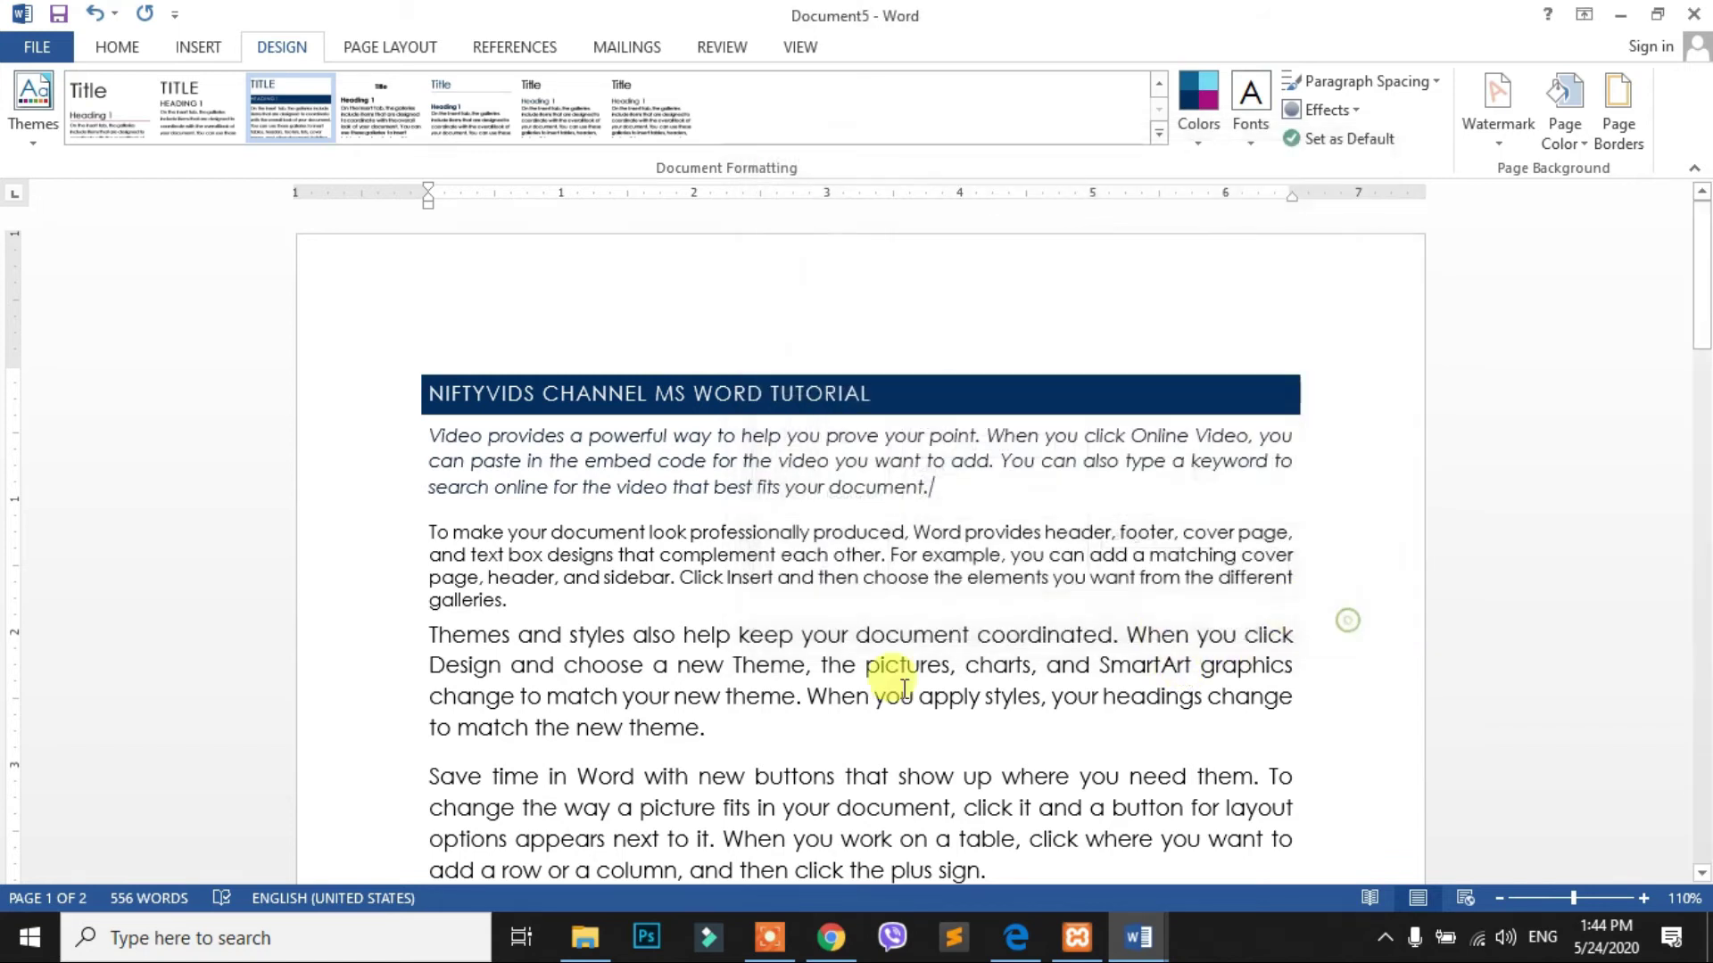
Select the Themes and styles paragraph and choose a shadowed triple-line border
triple_click(451, 644)
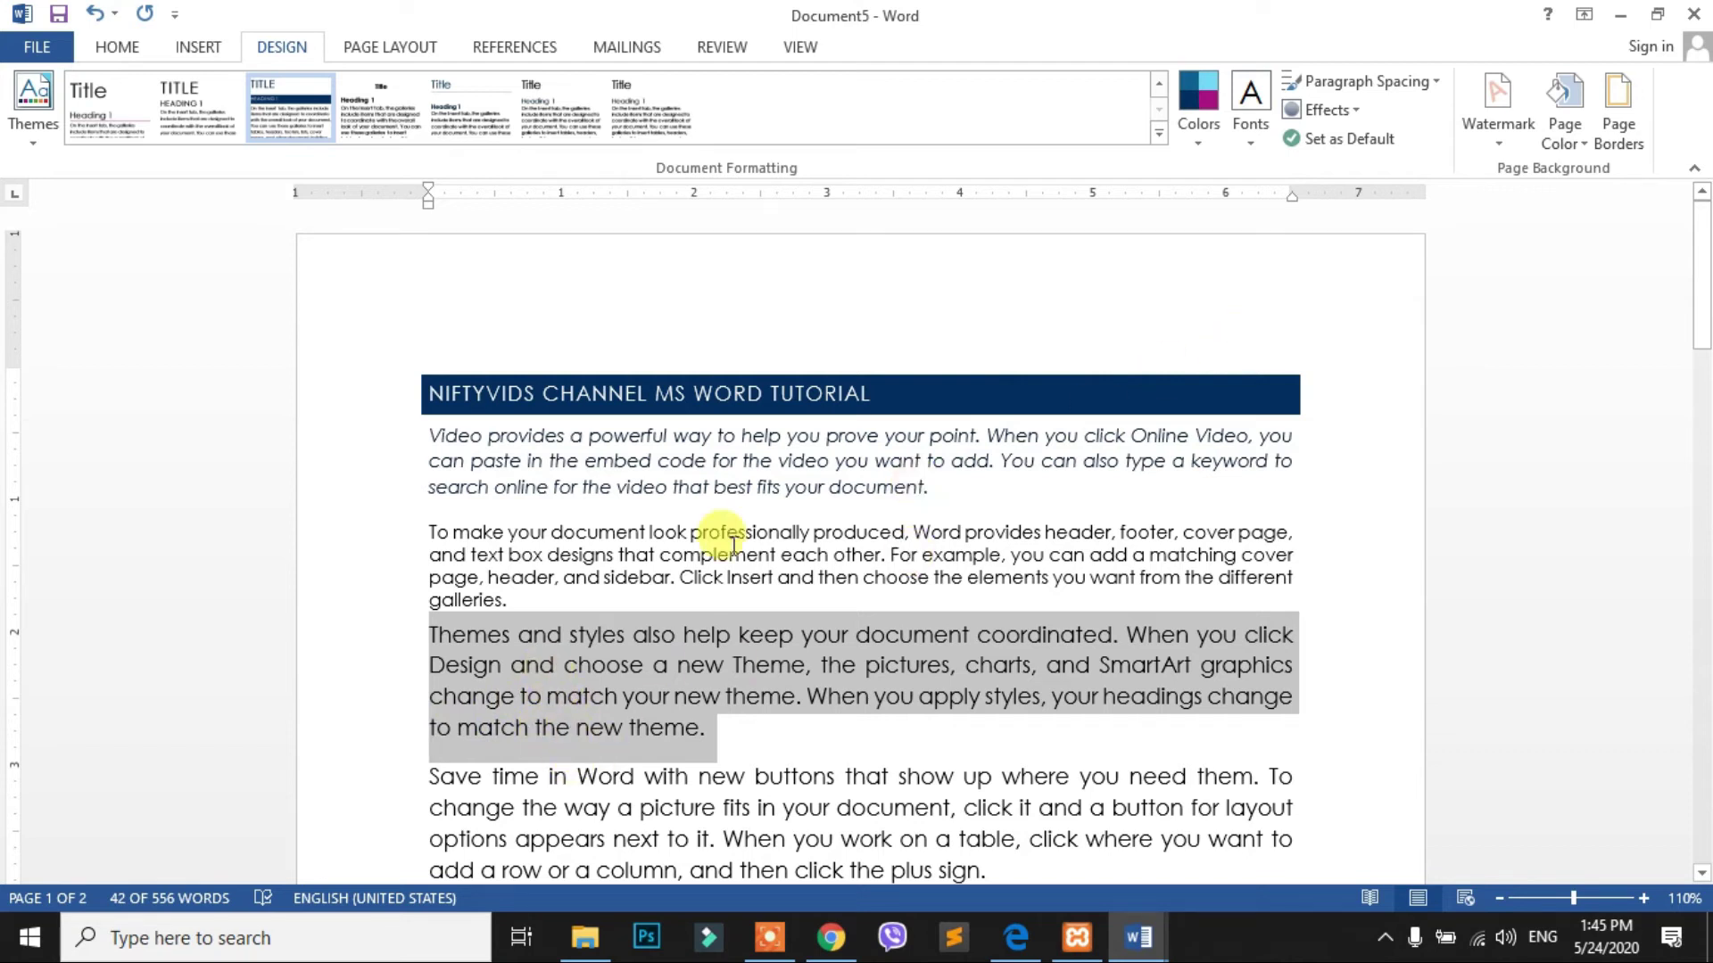
left_click(1625, 112)
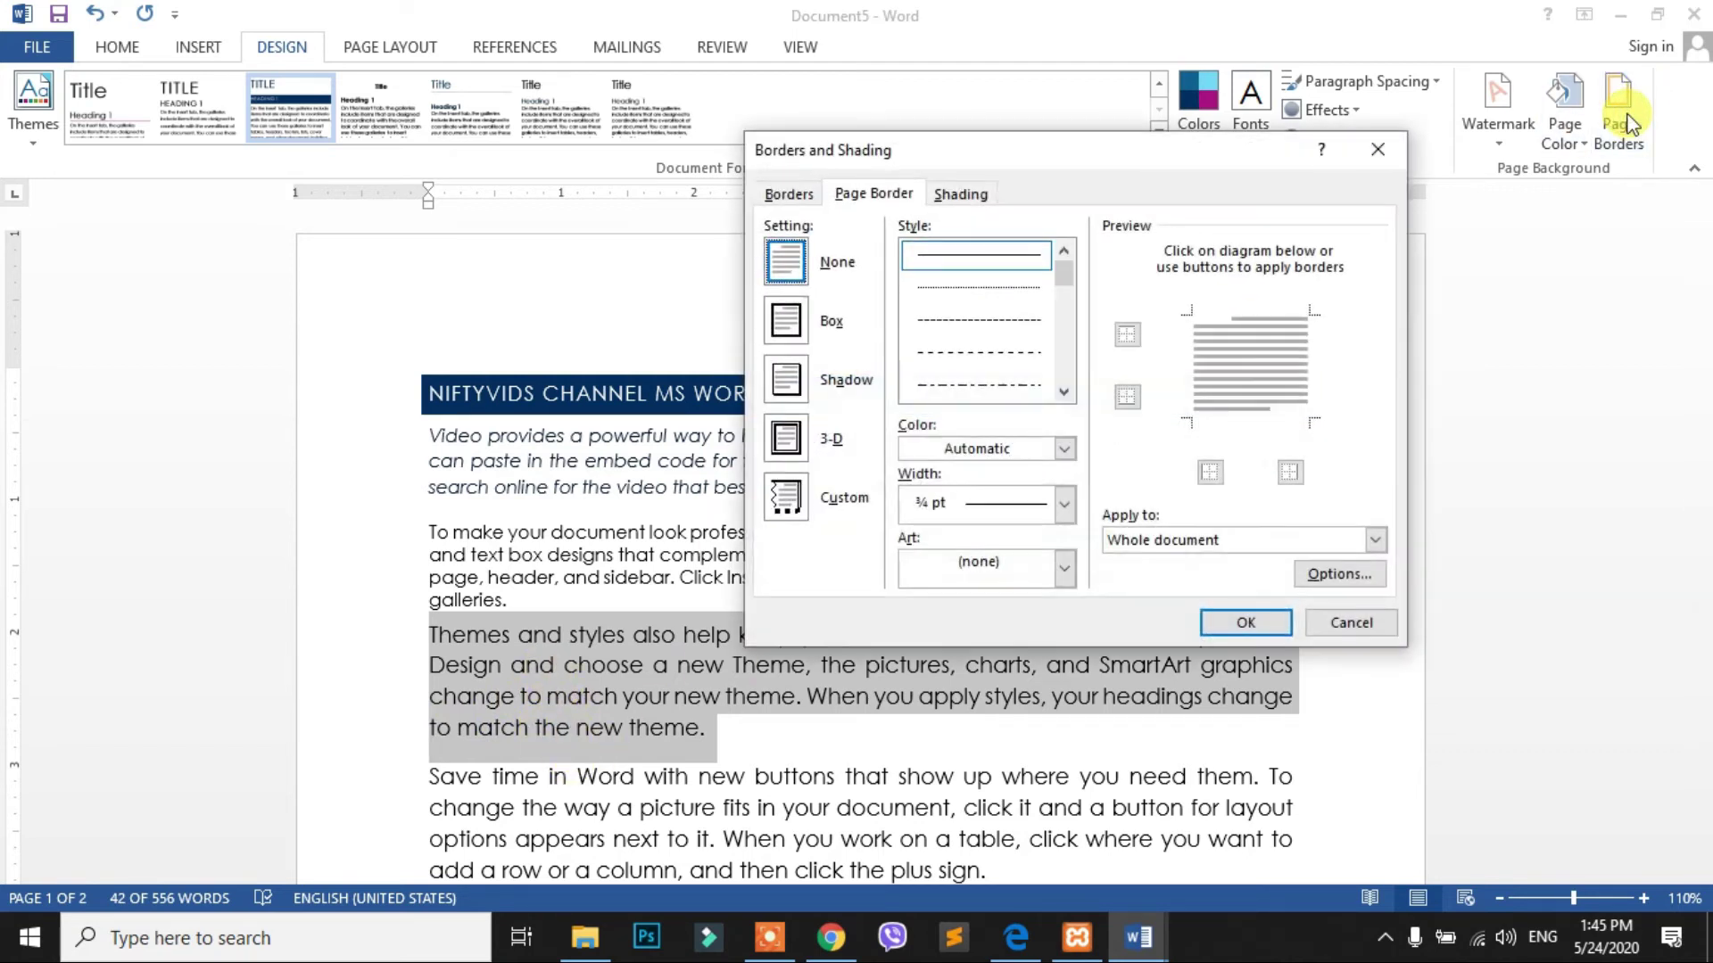
left_click(795, 202)
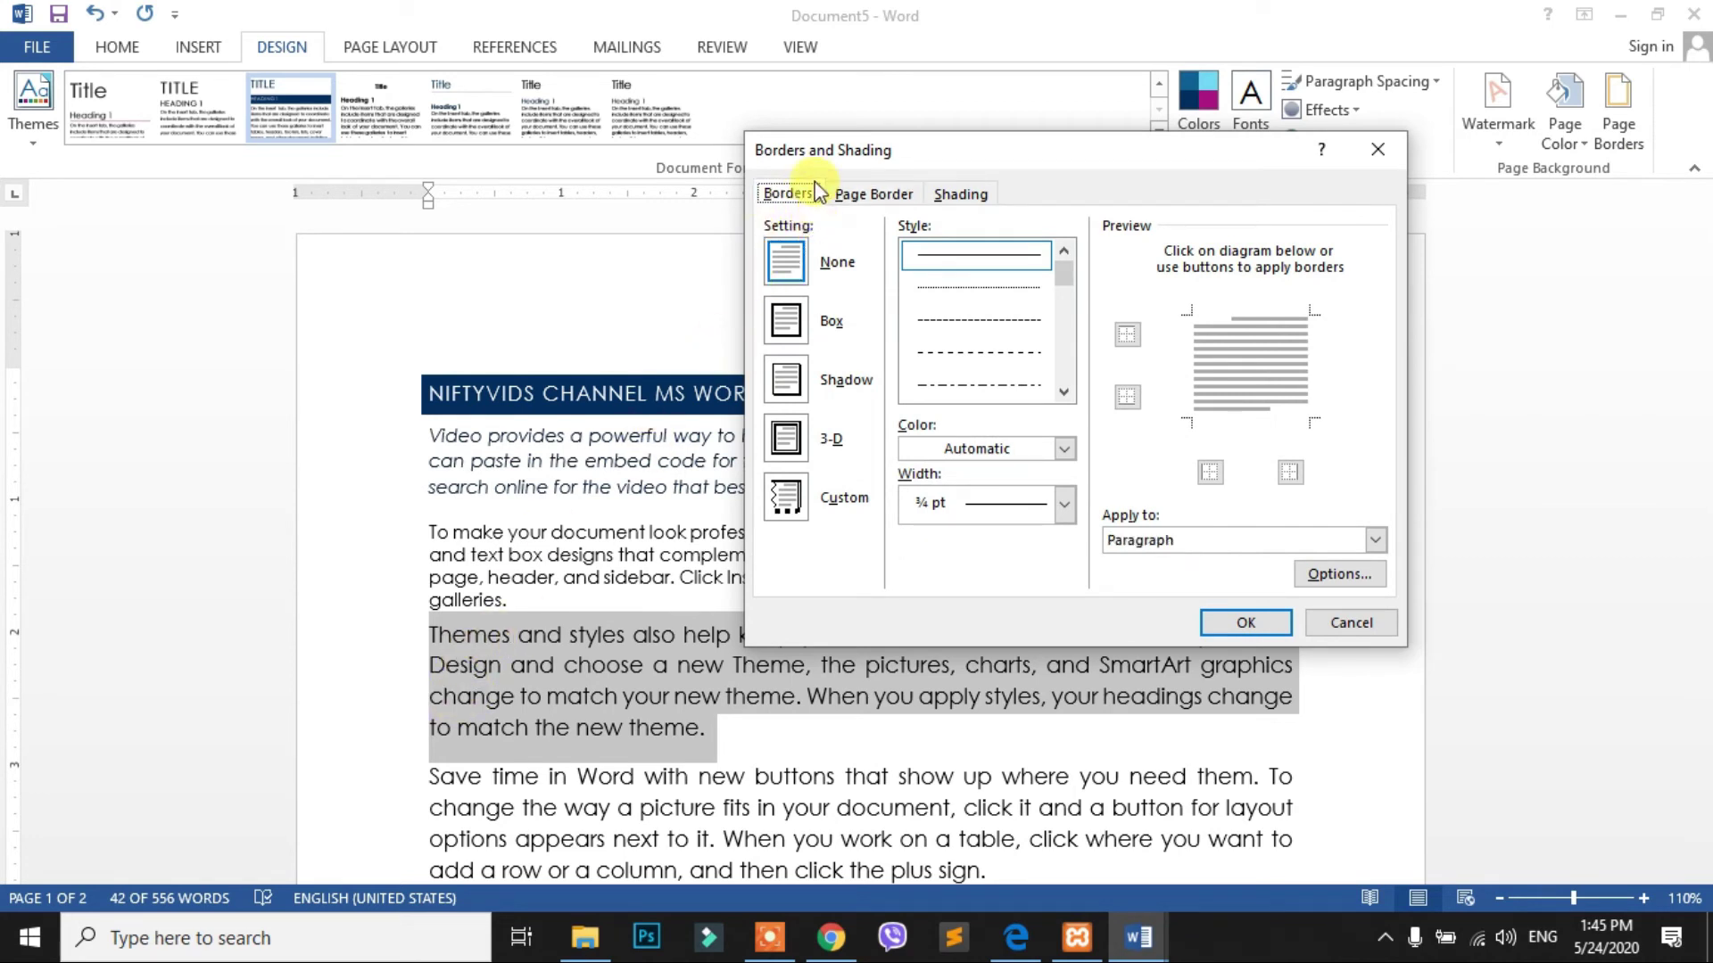
left_click(790, 435)
left_click(786, 379)
left_click(779, 323)
left_click(774, 384)
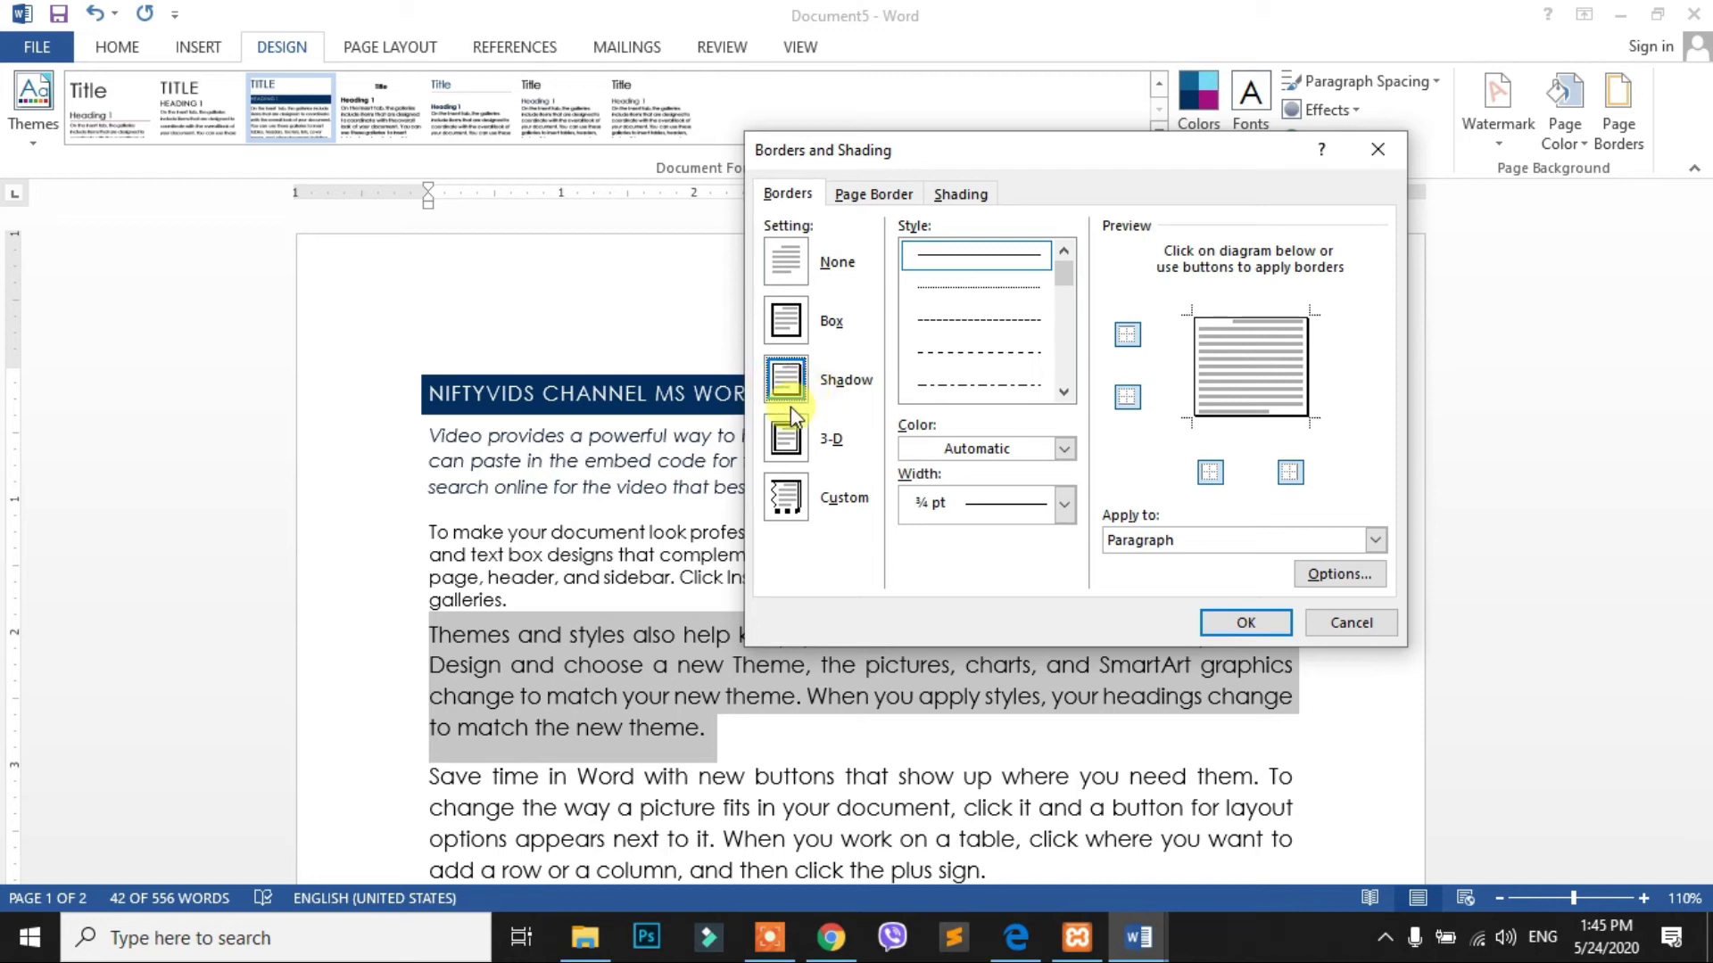
left_click_drag(1070, 278, 1075, 350)
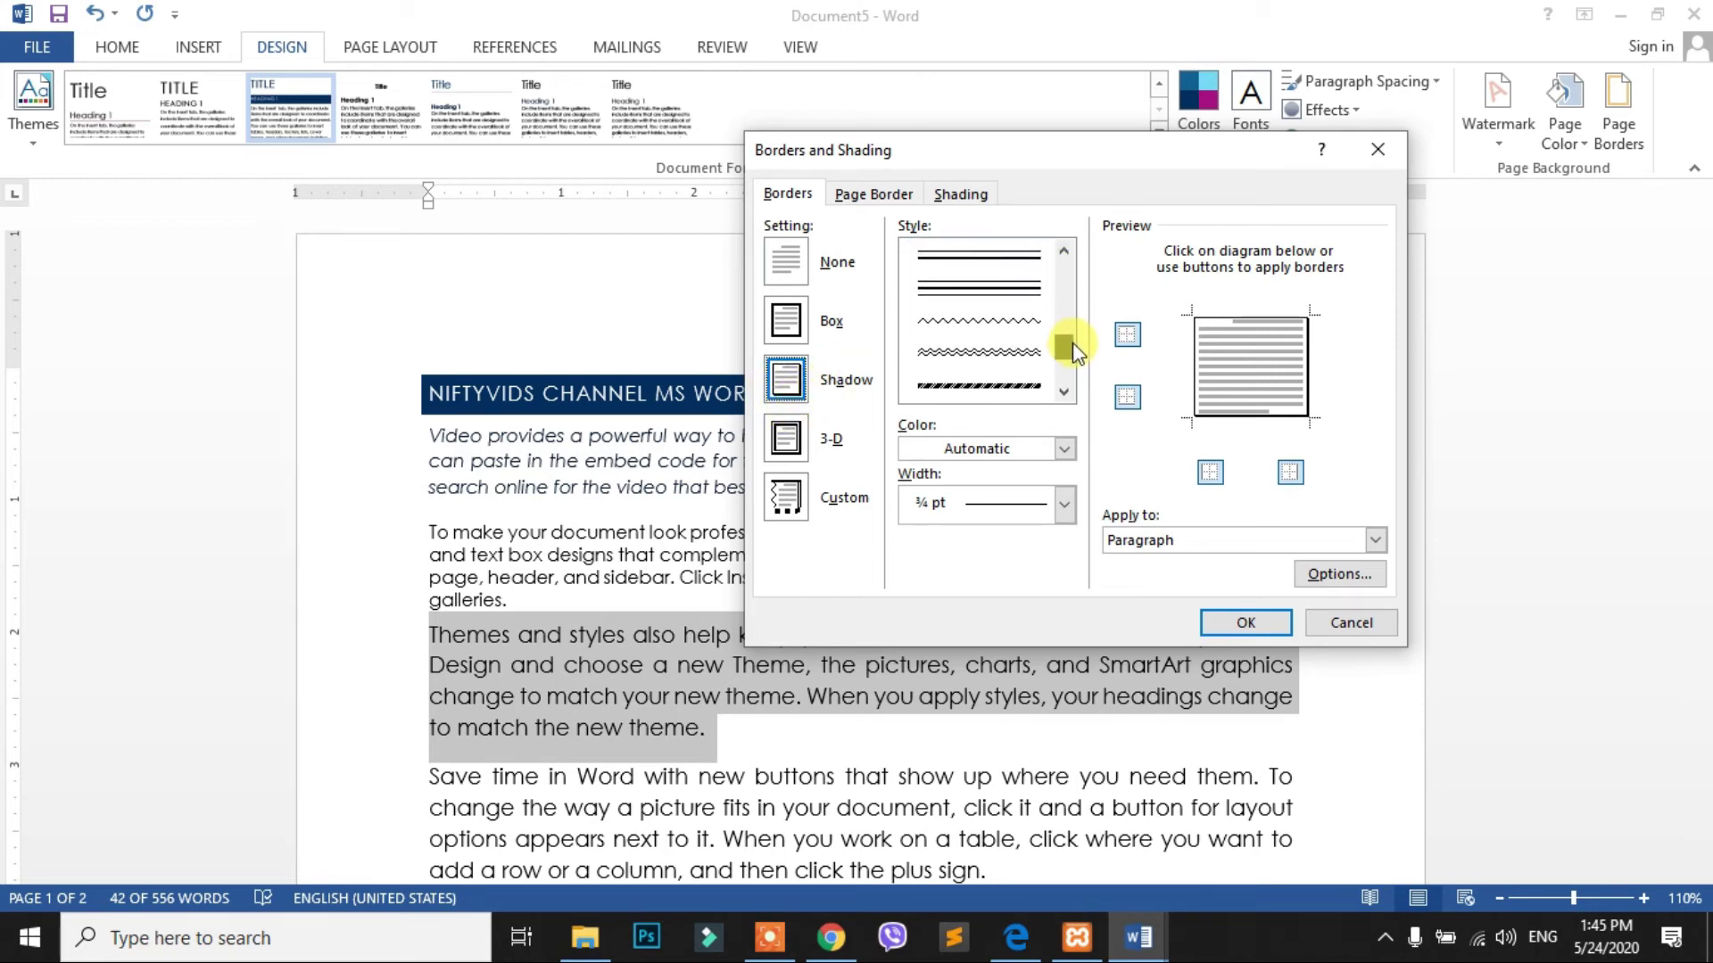
left_click(979, 287)
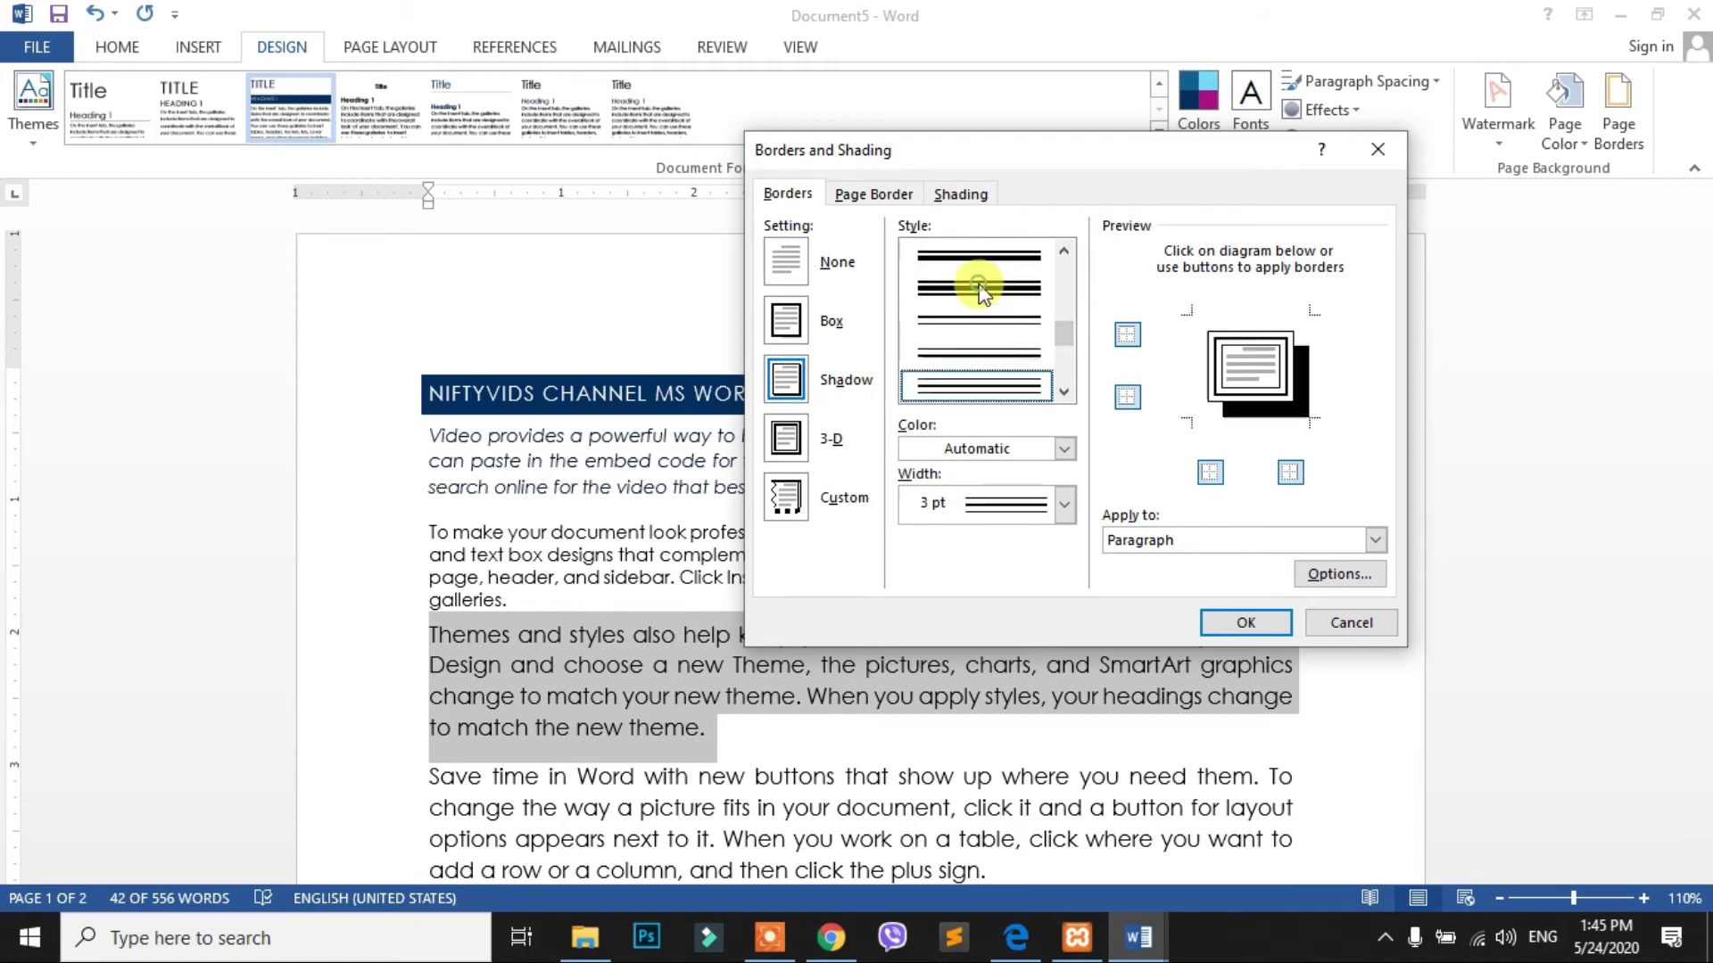
Make the border red and 2 ¼ pt wide, applied to the paragraph
left_click(1012, 451)
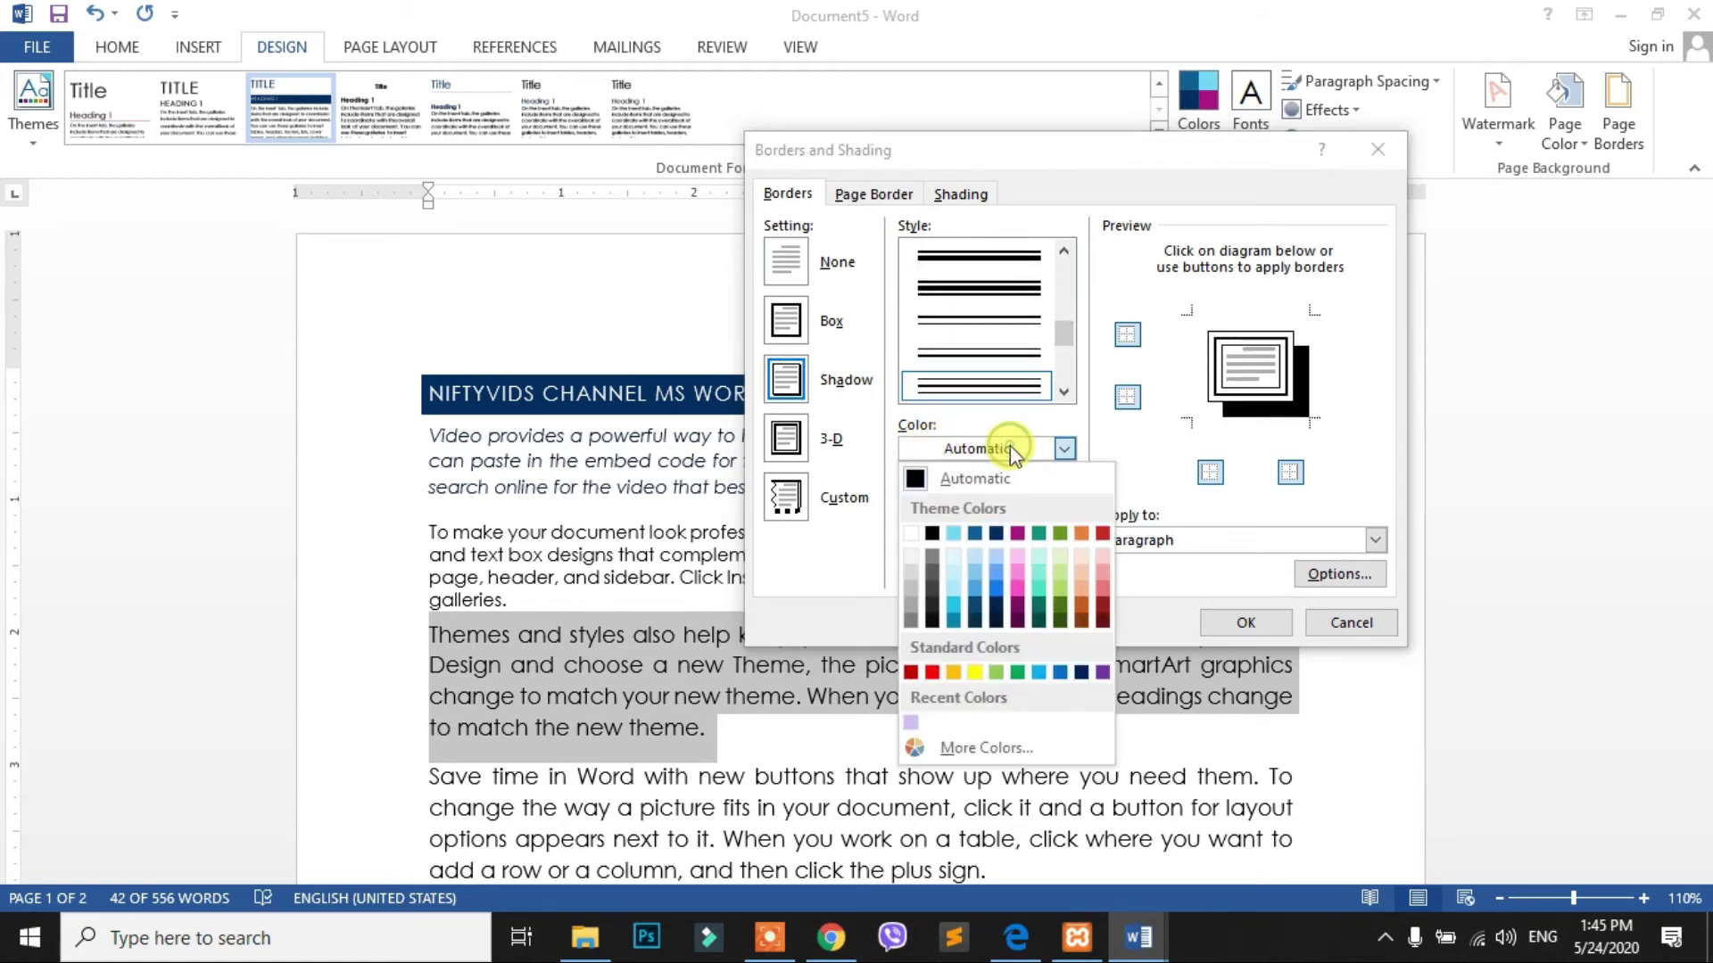
left_click(933, 671)
left_click(1066, 505)
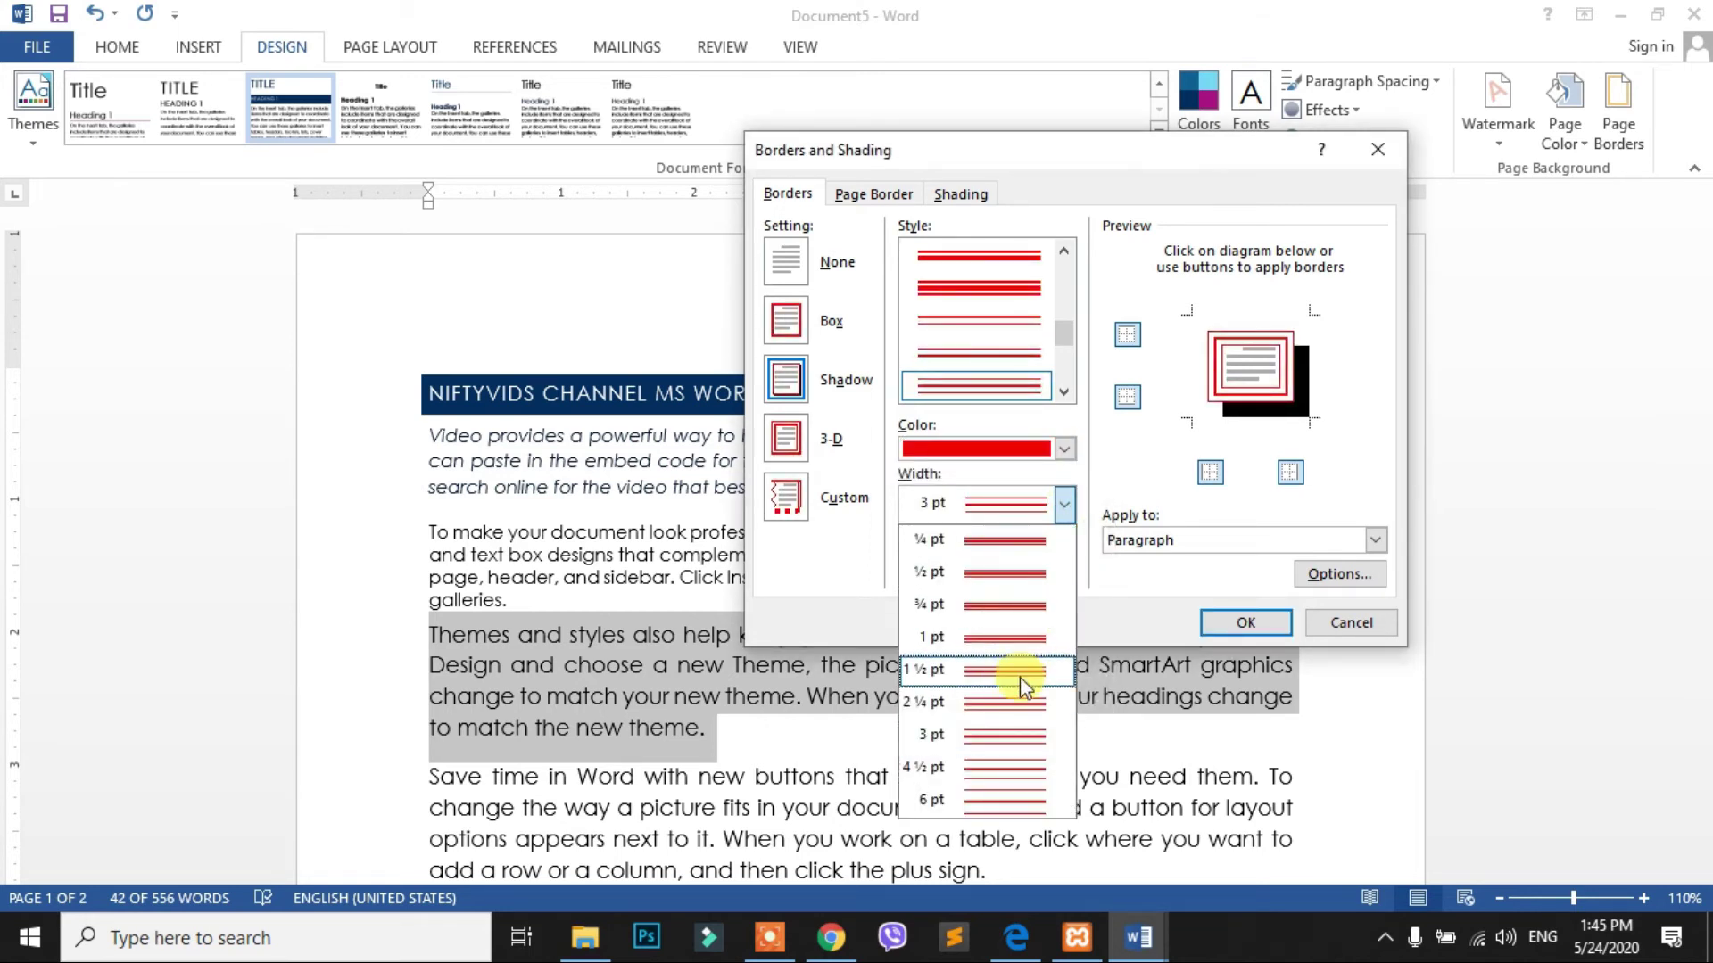
left_click(1022, 703)
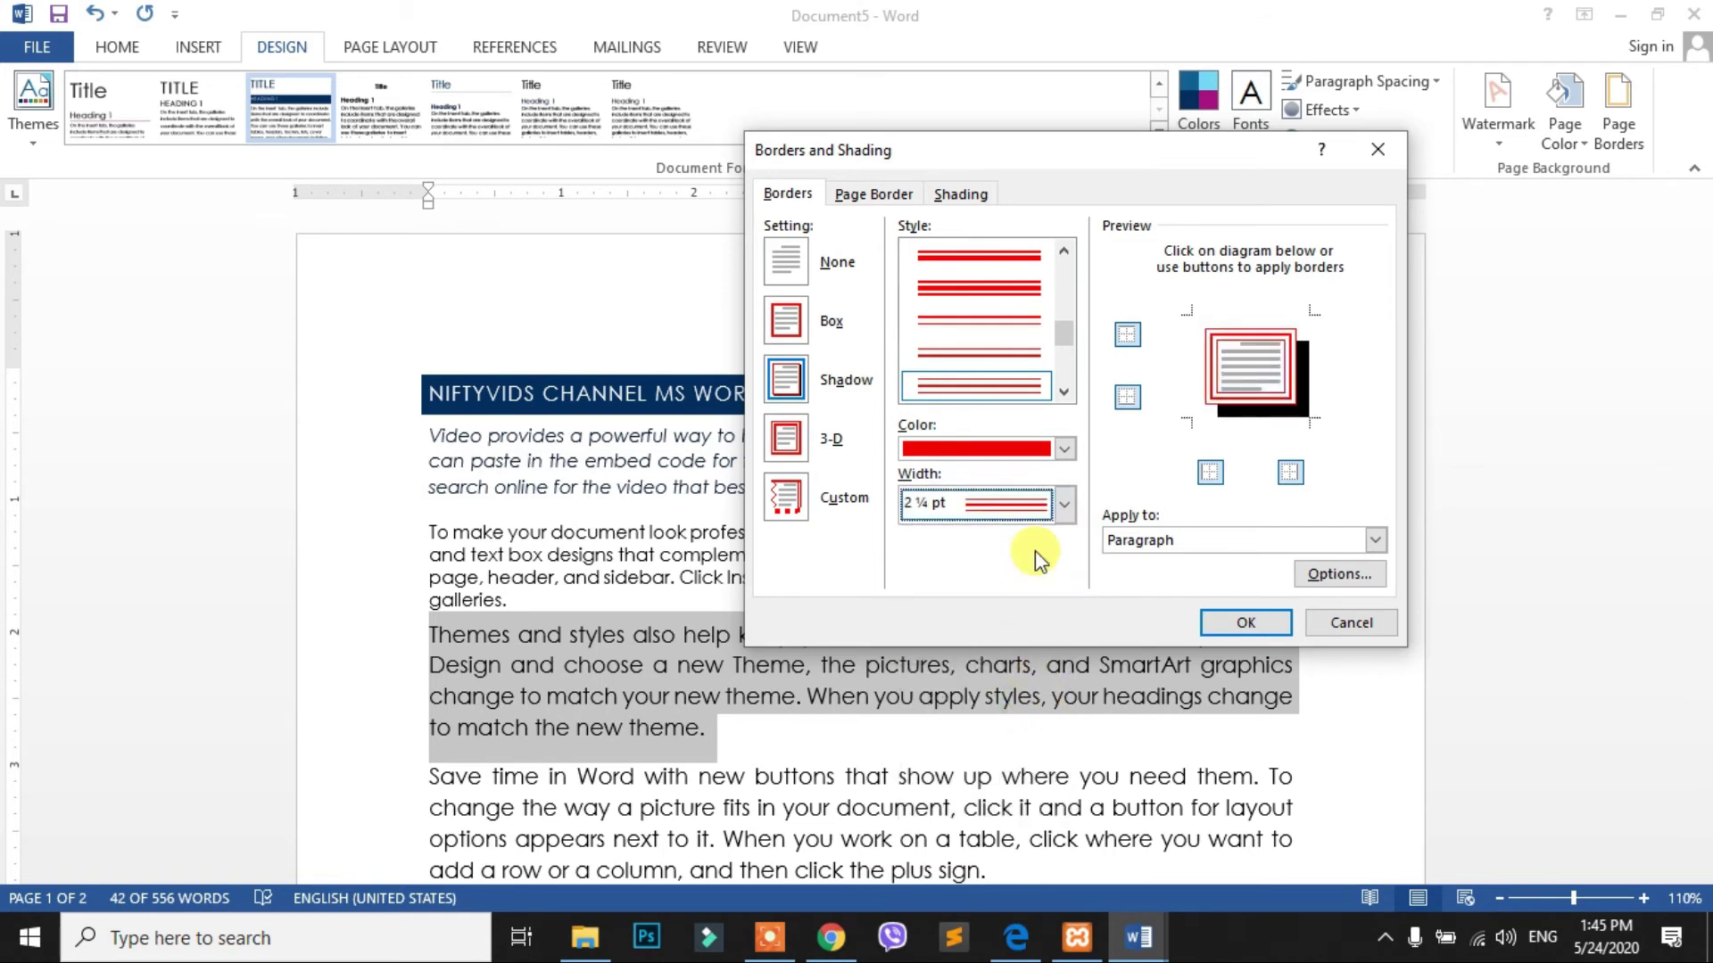
left_click(1374, 541)
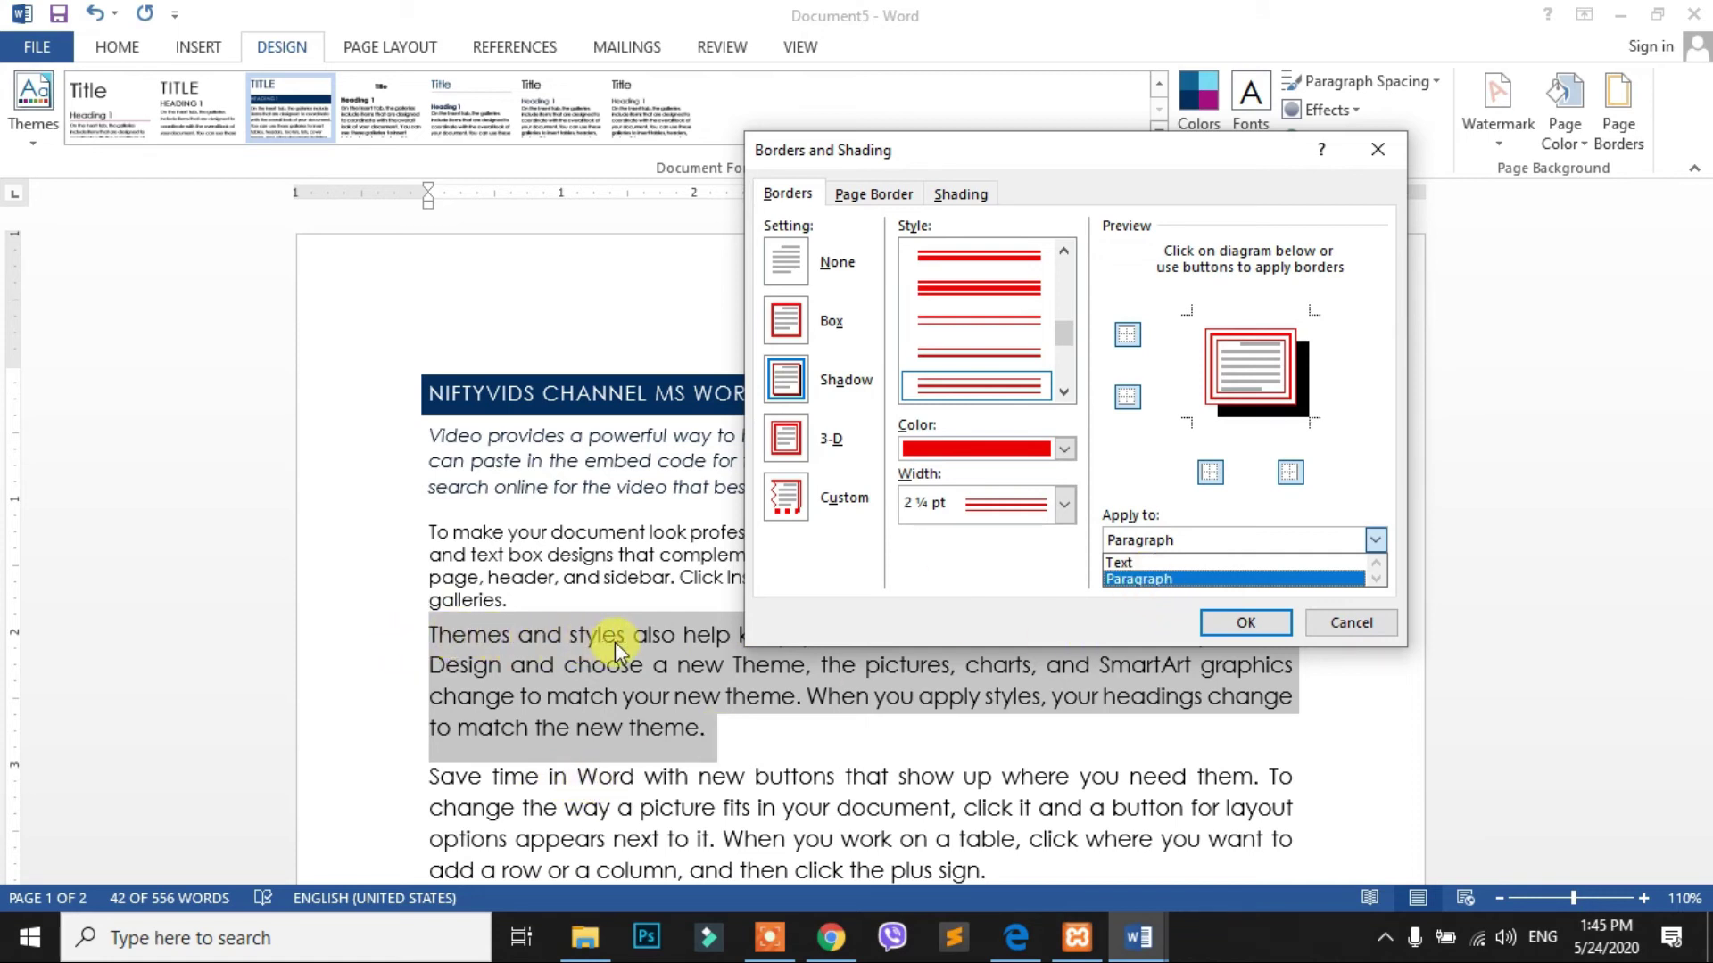
left_click(1169, 580)
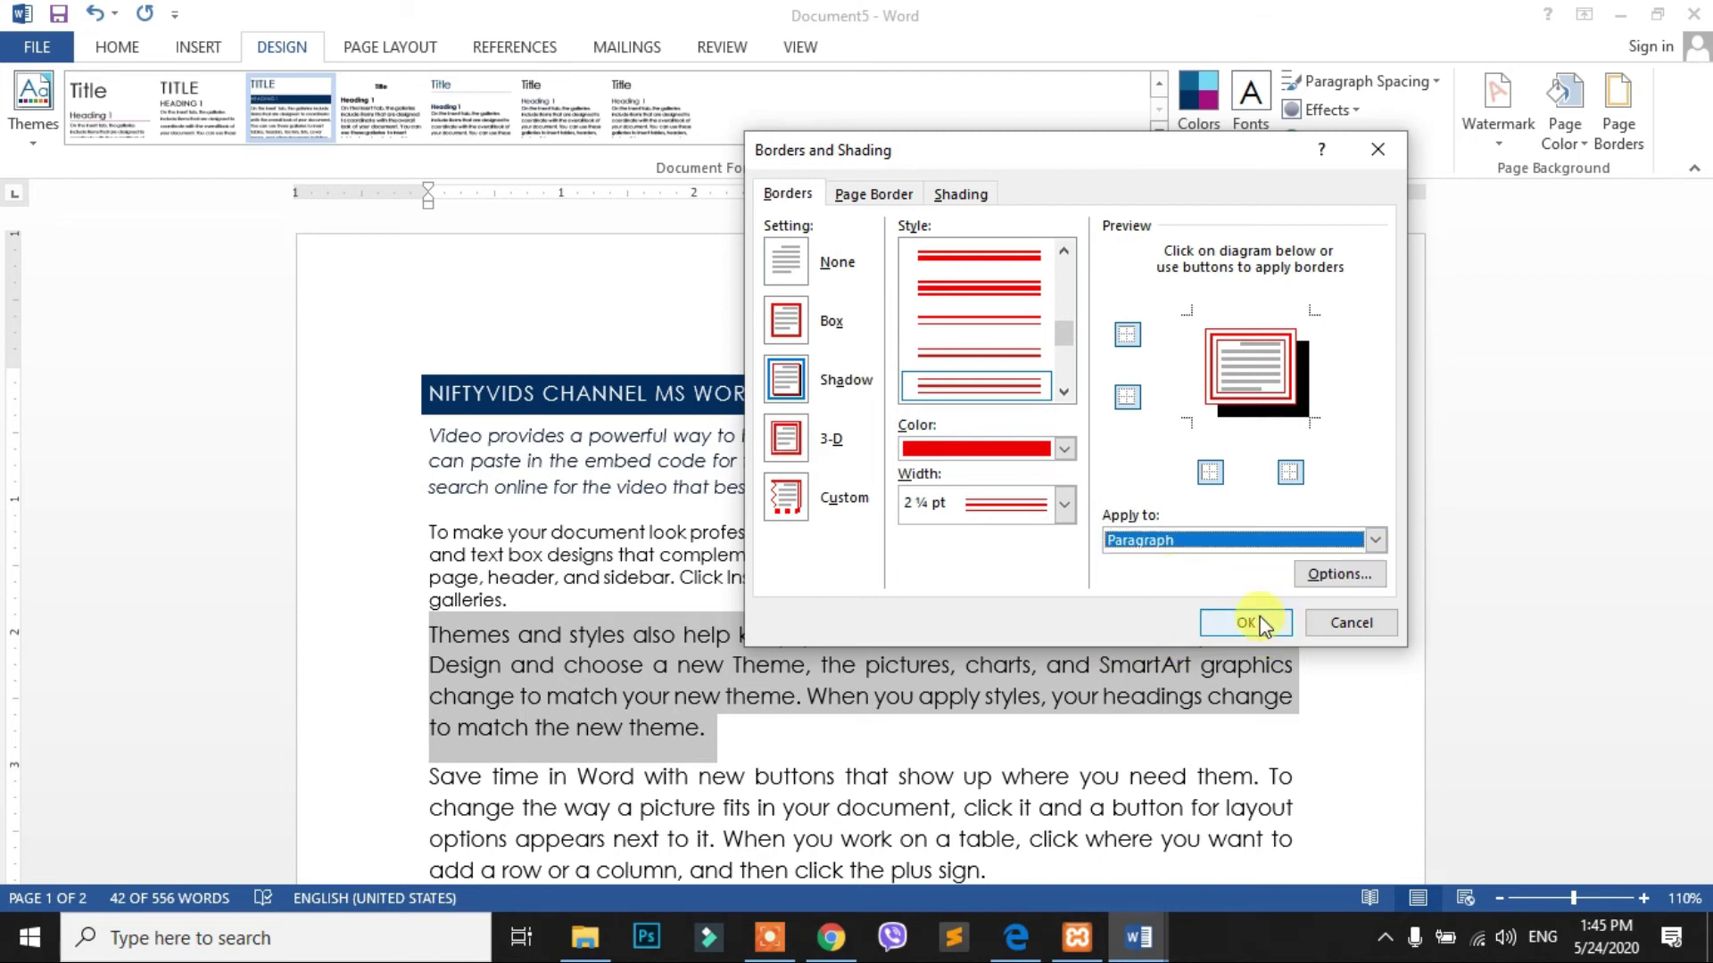
left_click(1269, 630)
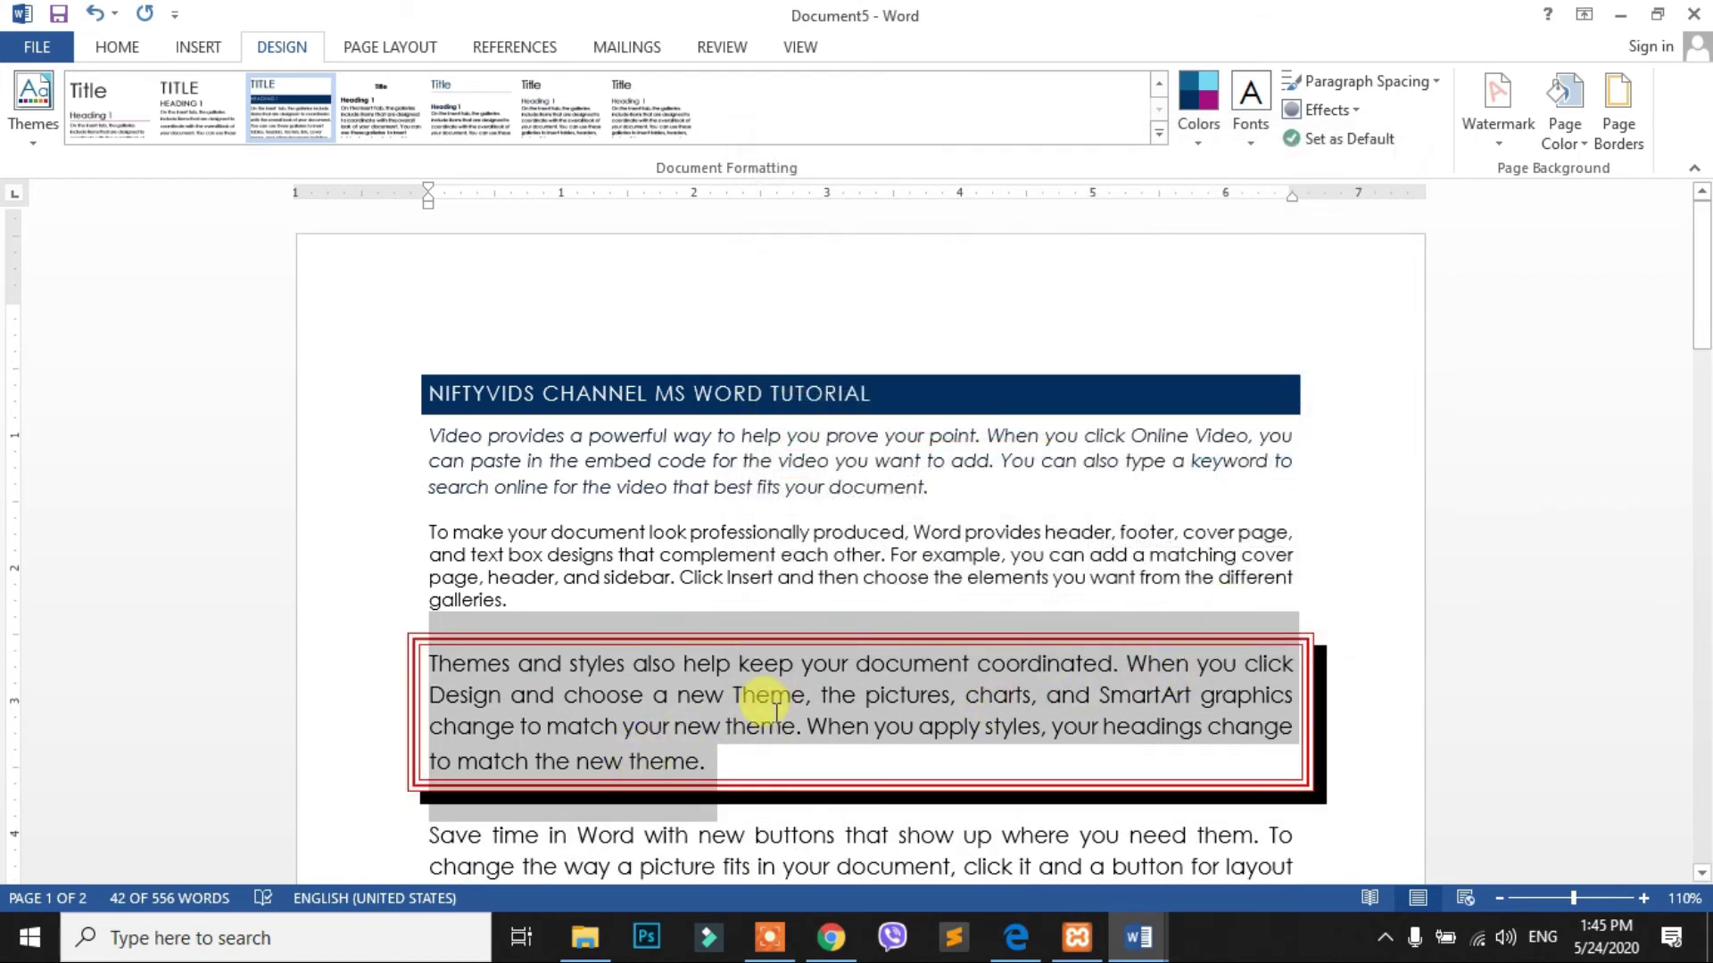
scroll(765, 699, "down", 2)
Add a green shadowed multi-line page border, 2¼ pt wide, to the whole document
left_click(807, 637)
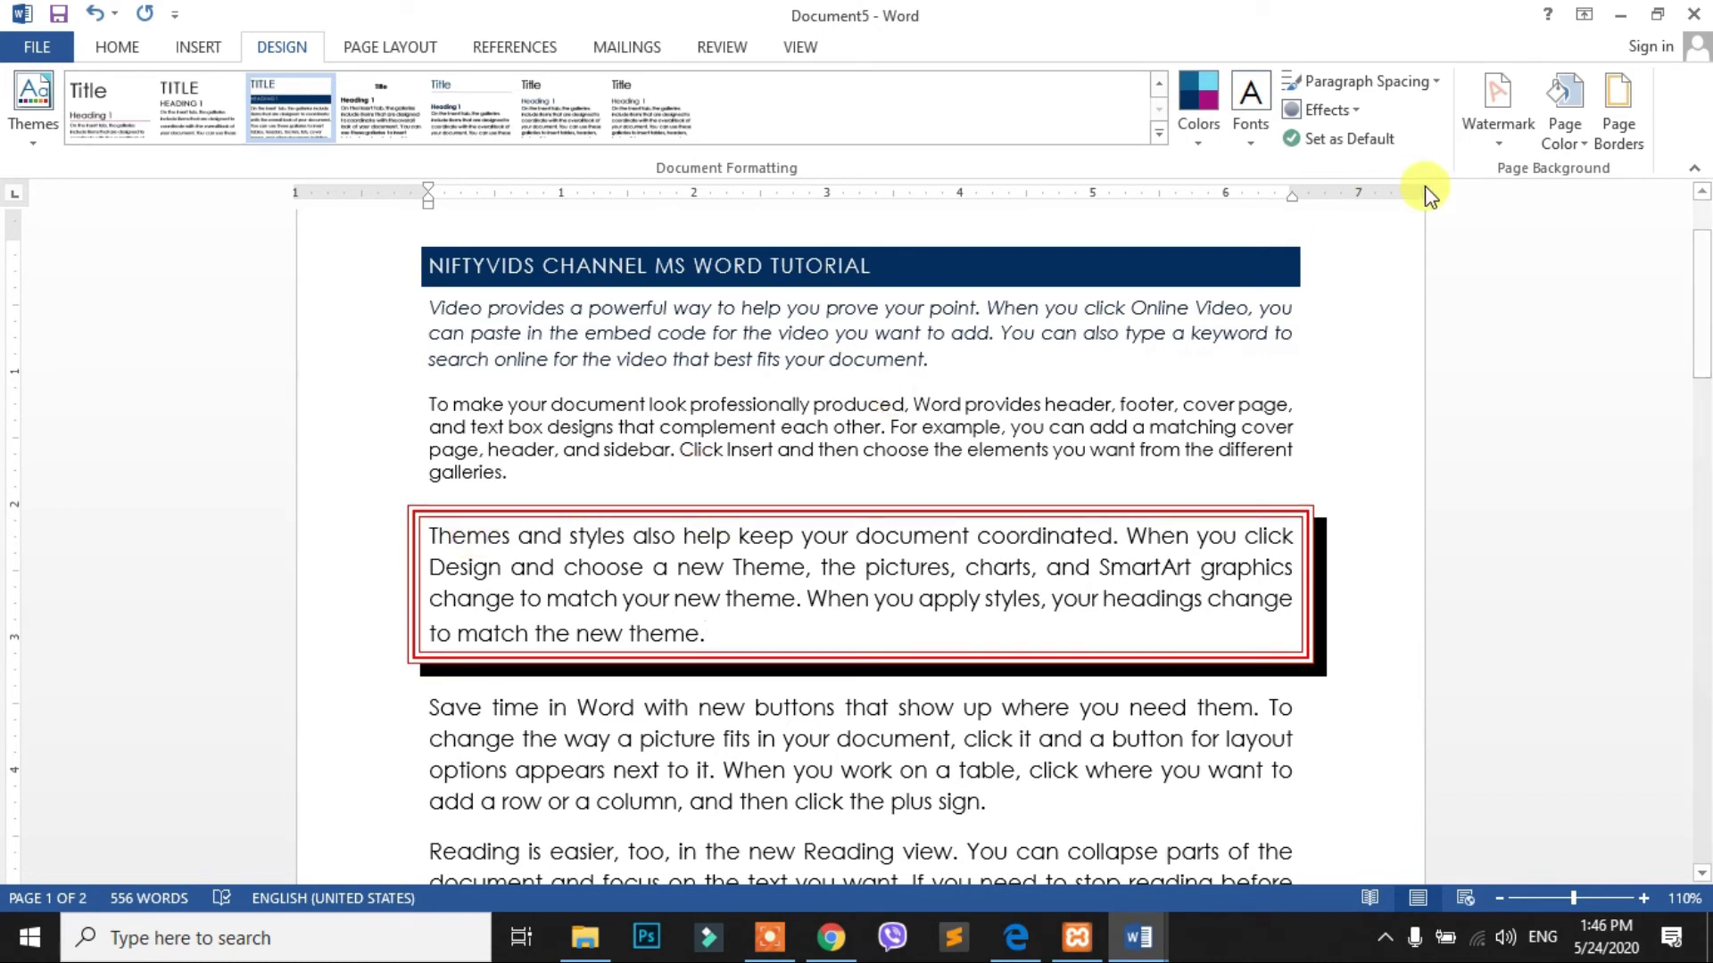
left_click(1618, 125)
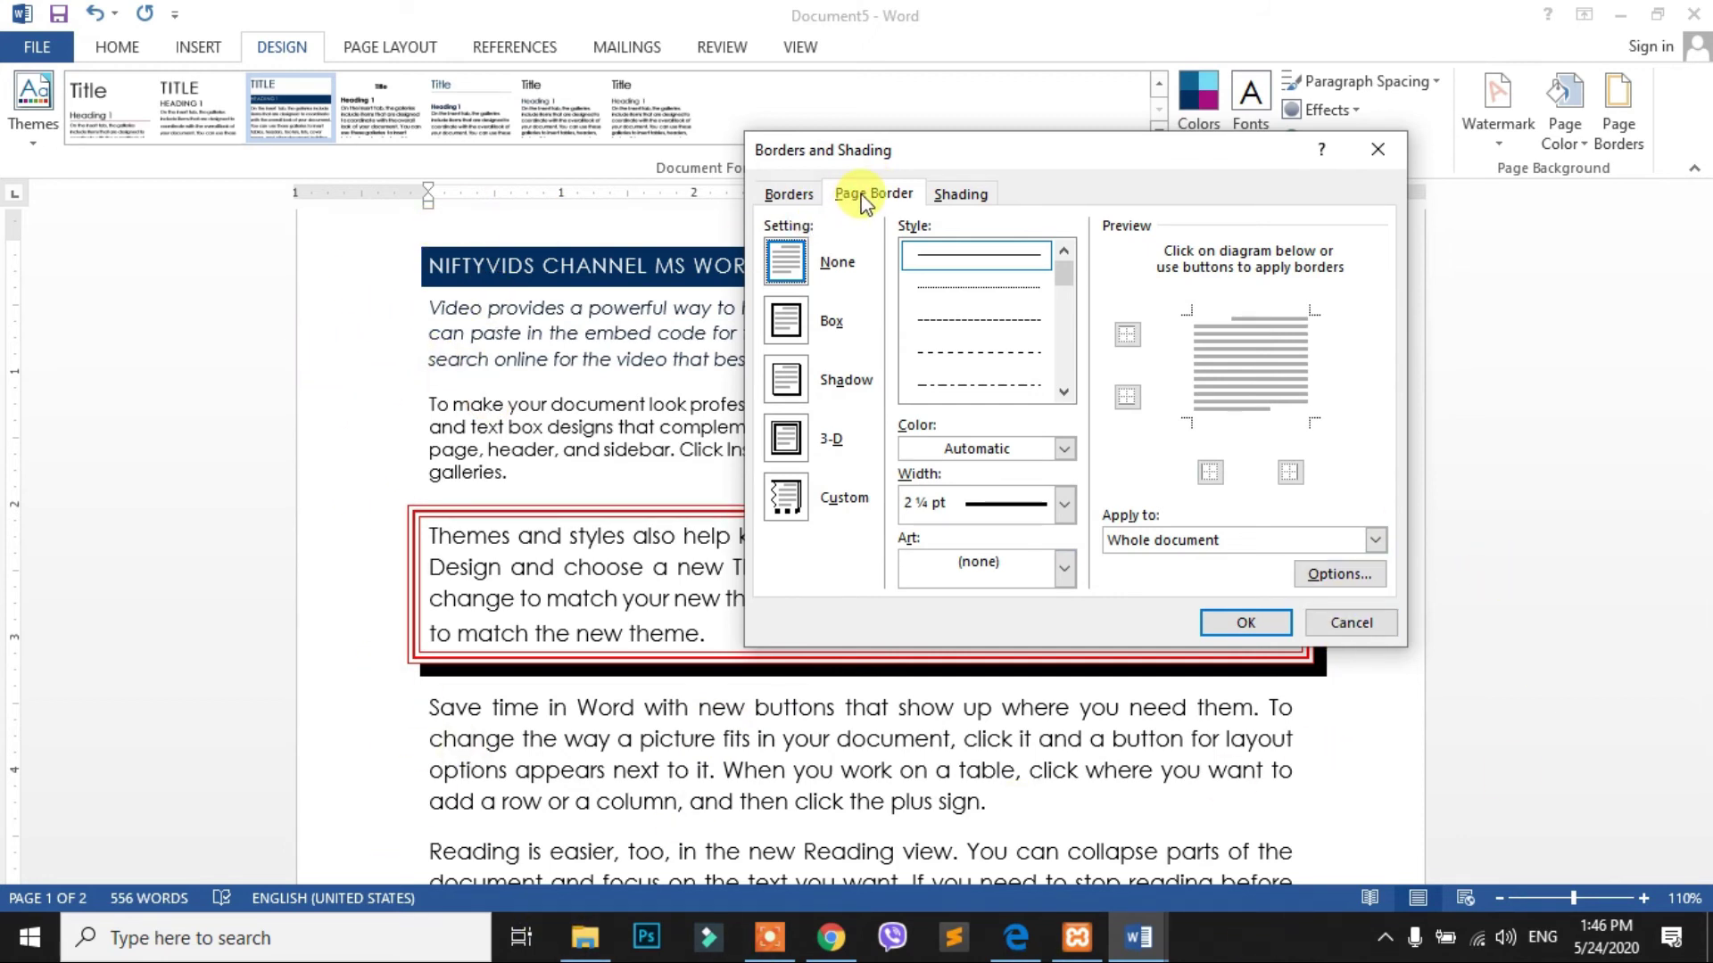
left_click(801, 392)
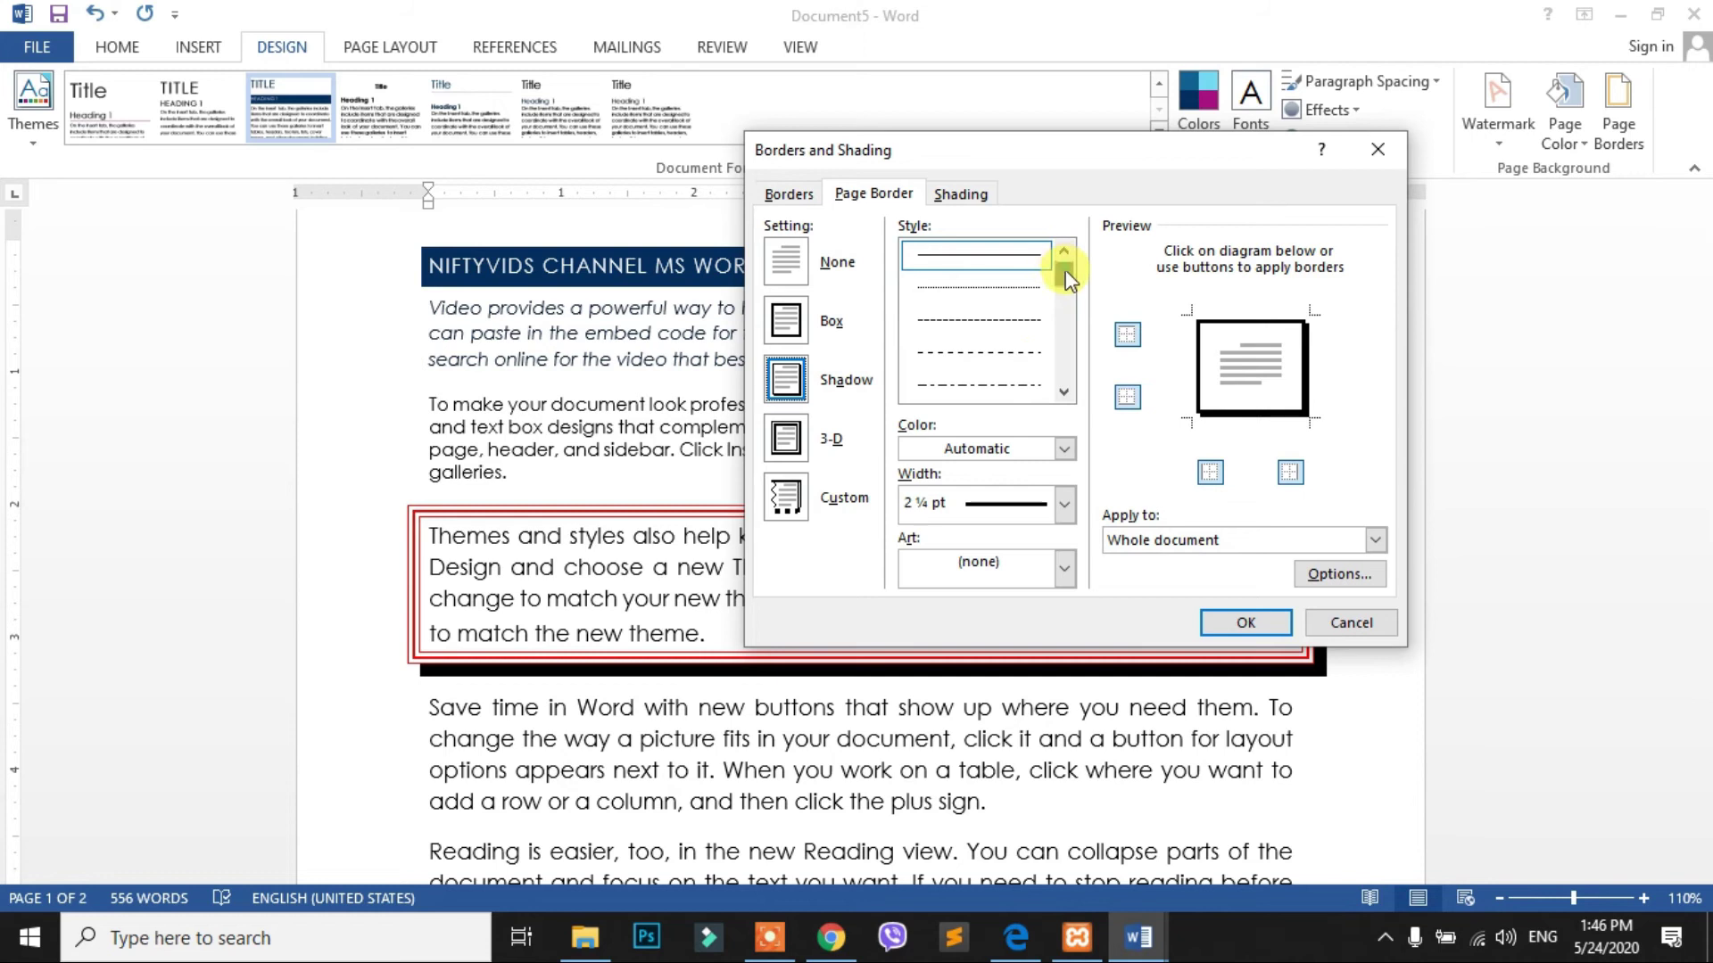
left_click_drag(1064, 277, 1064, 324)
left_click(1000, 288)
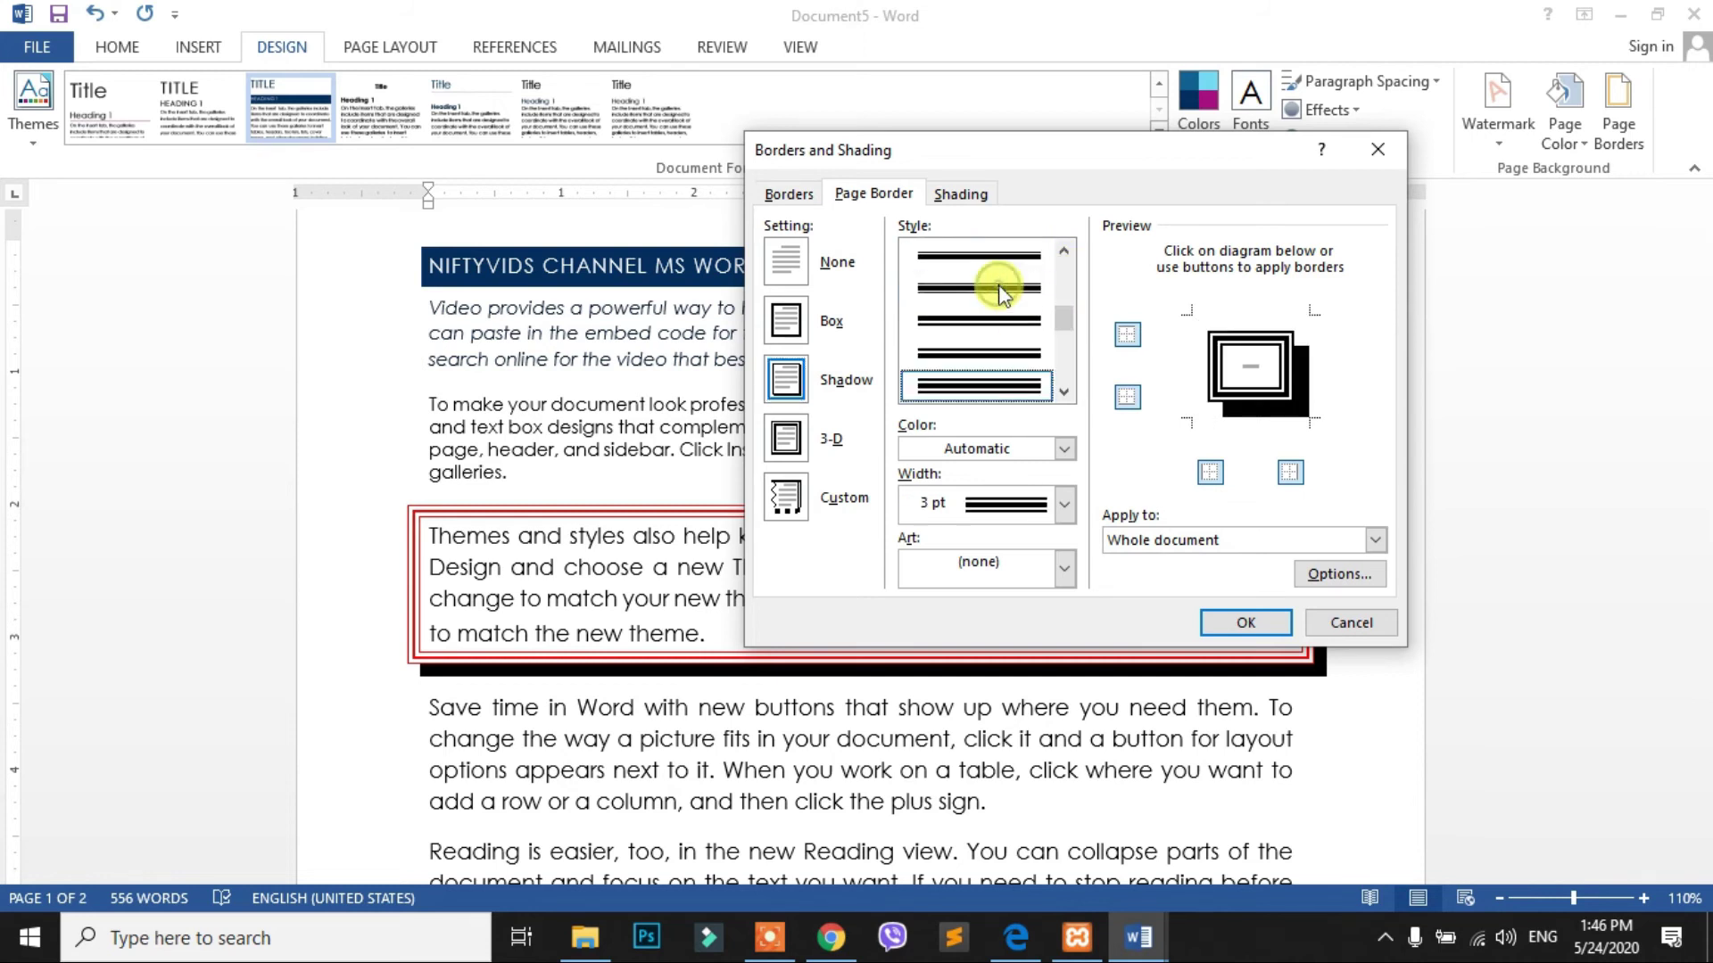
left_click(1017, 448)
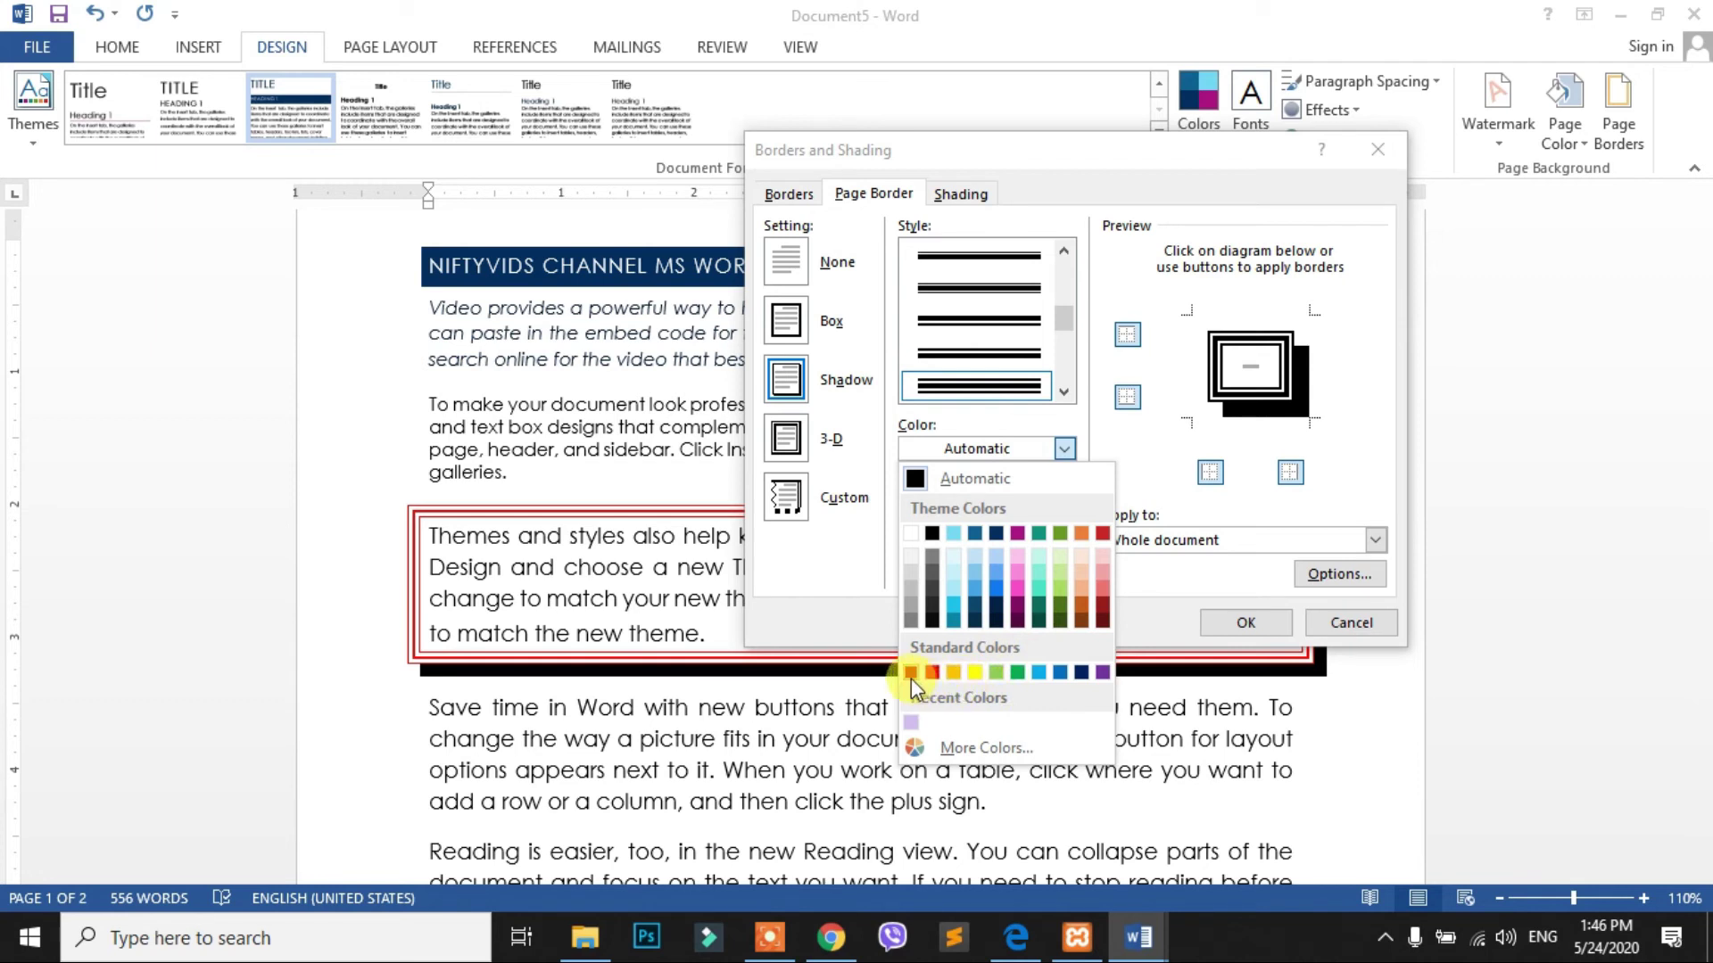
left_click(1038, 673)
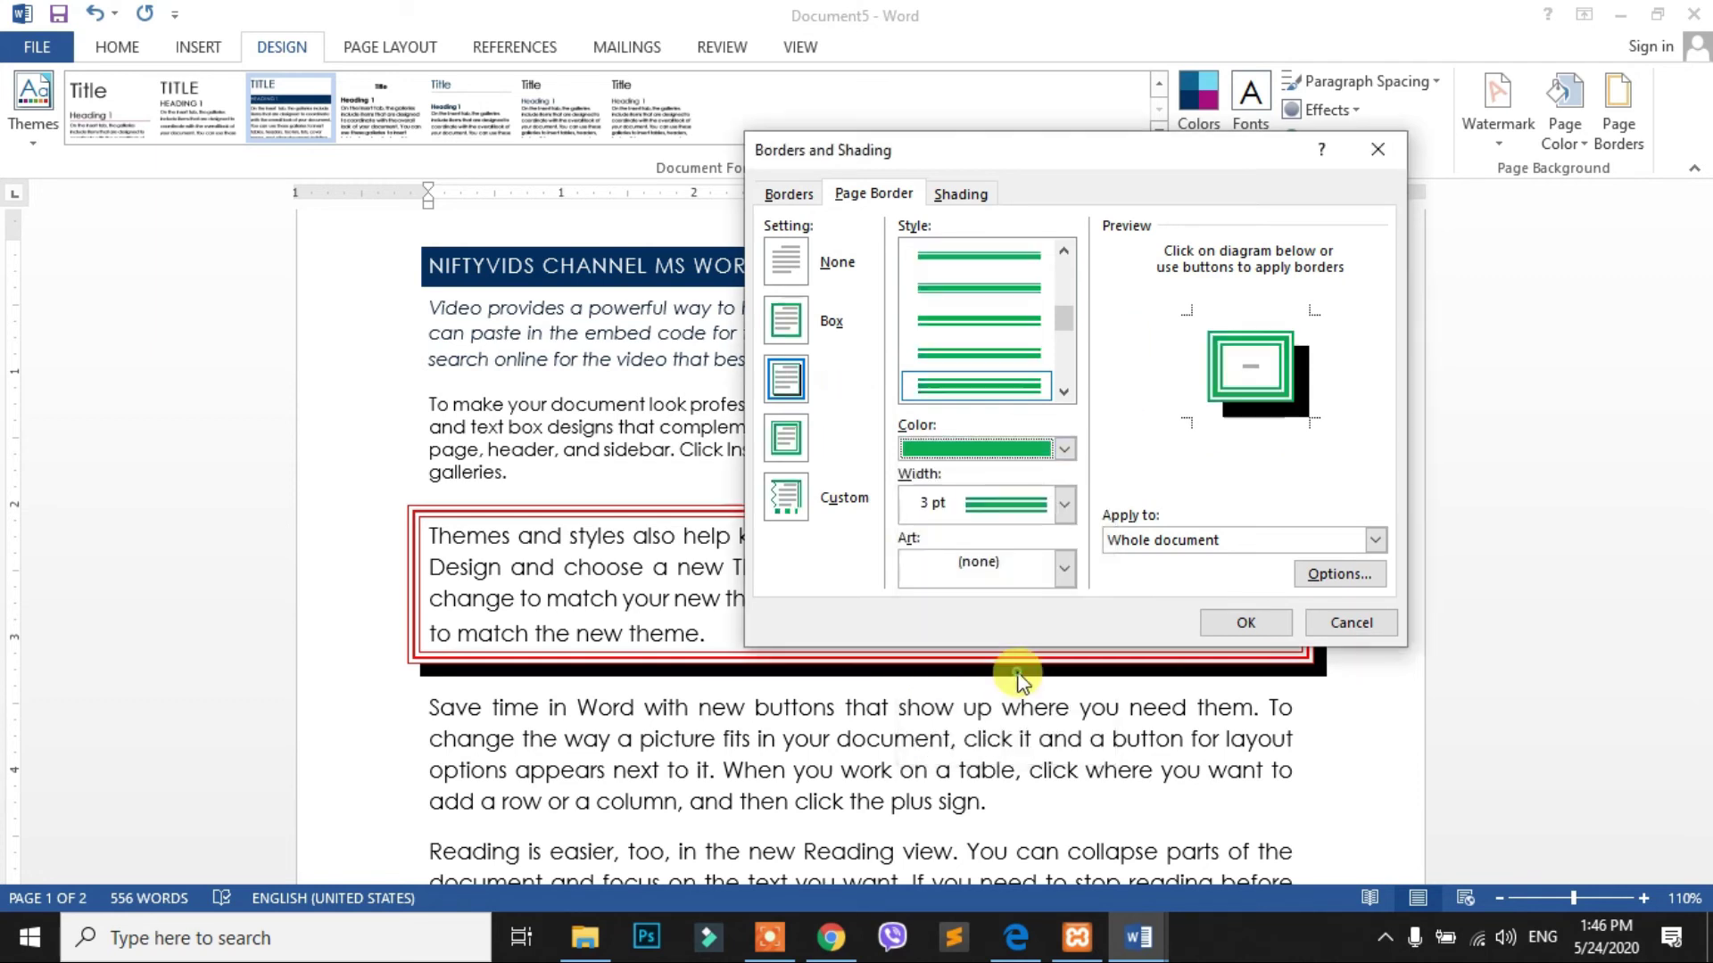
left_click(1065, 505)
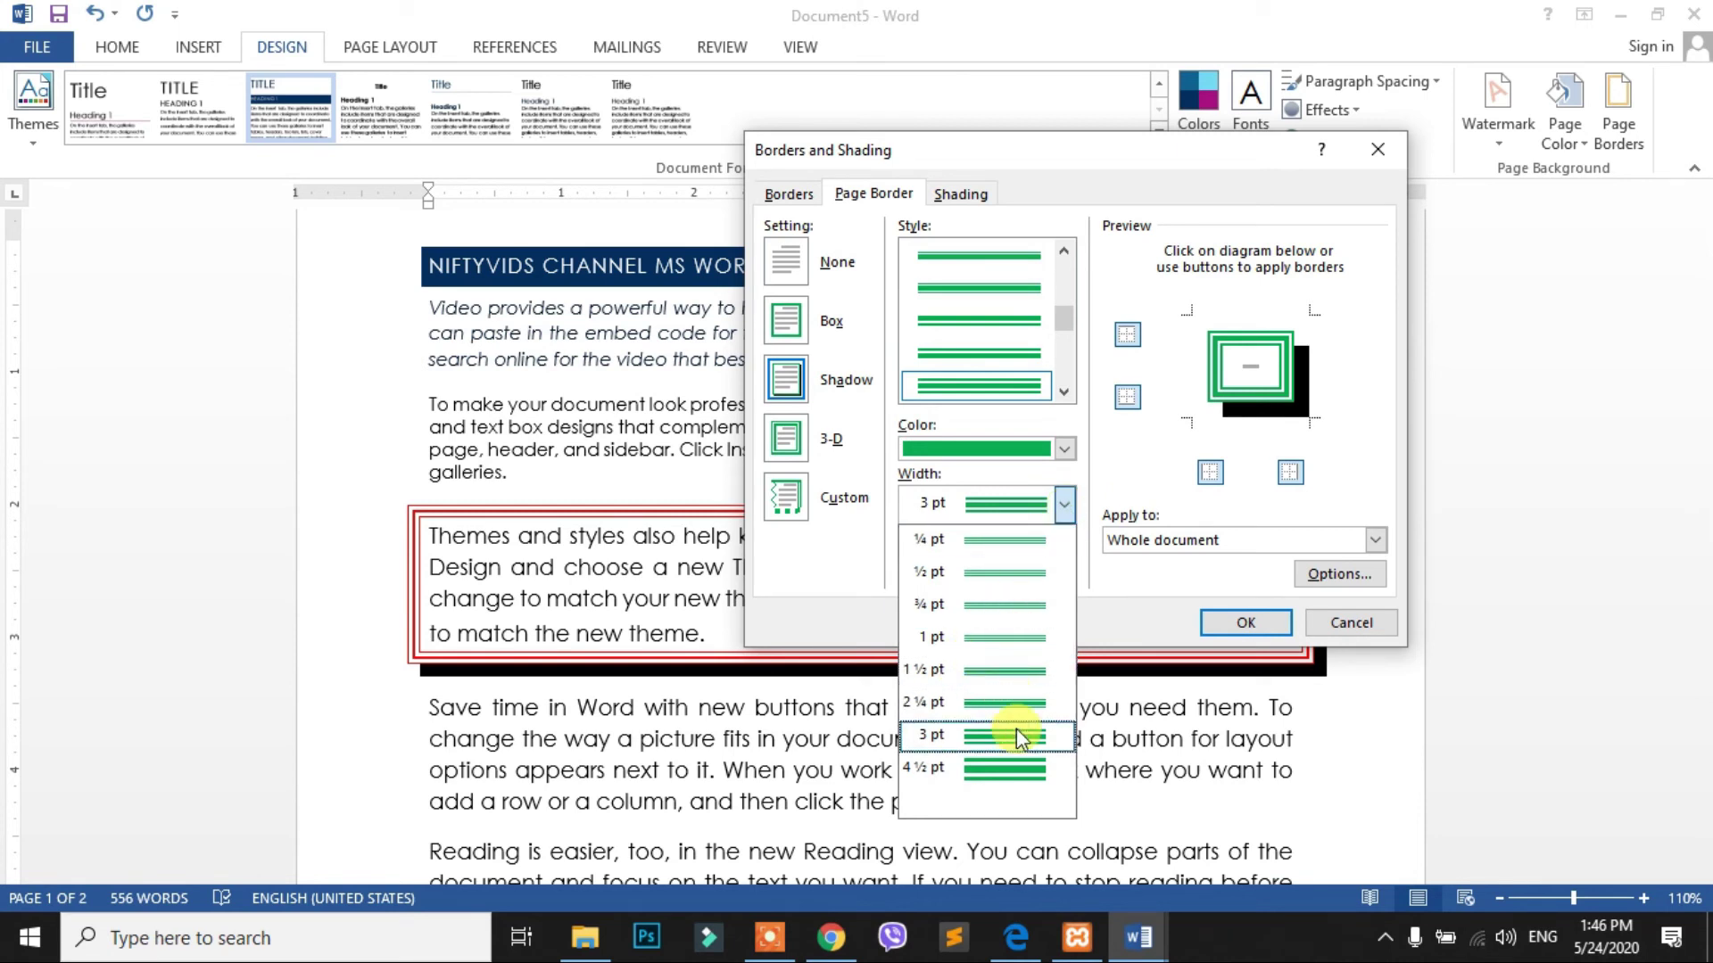
left_click(1013, 702)
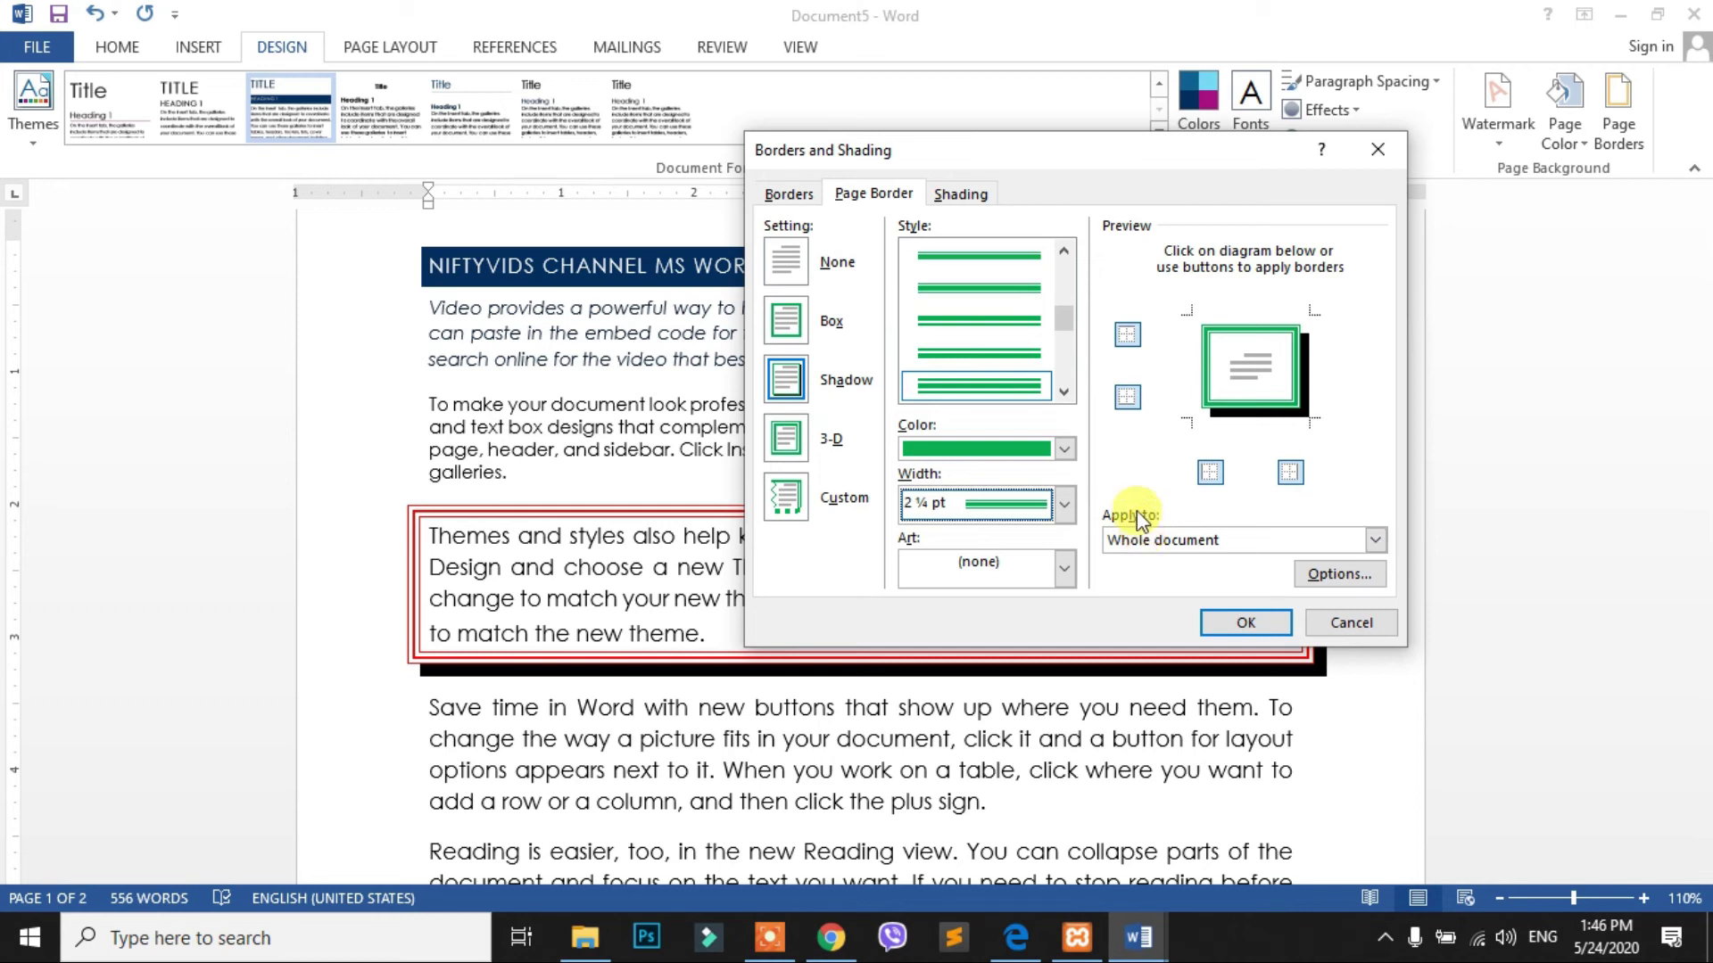
left_click(1378, 542)
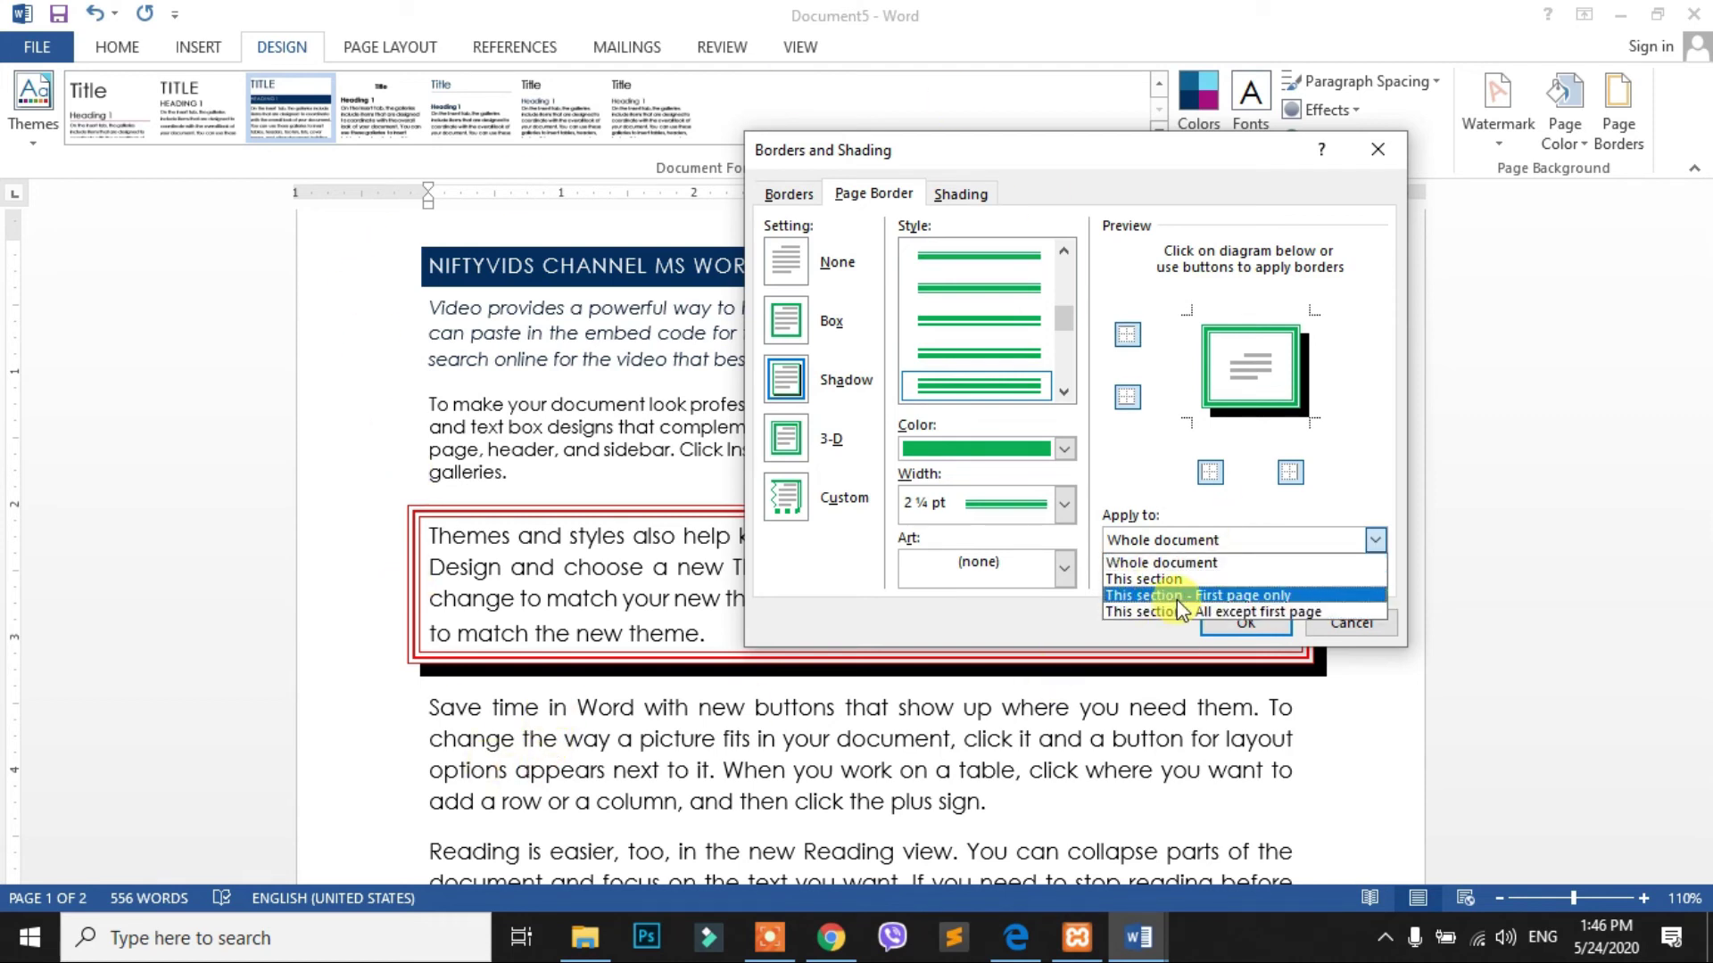
left_click(1241, 565)
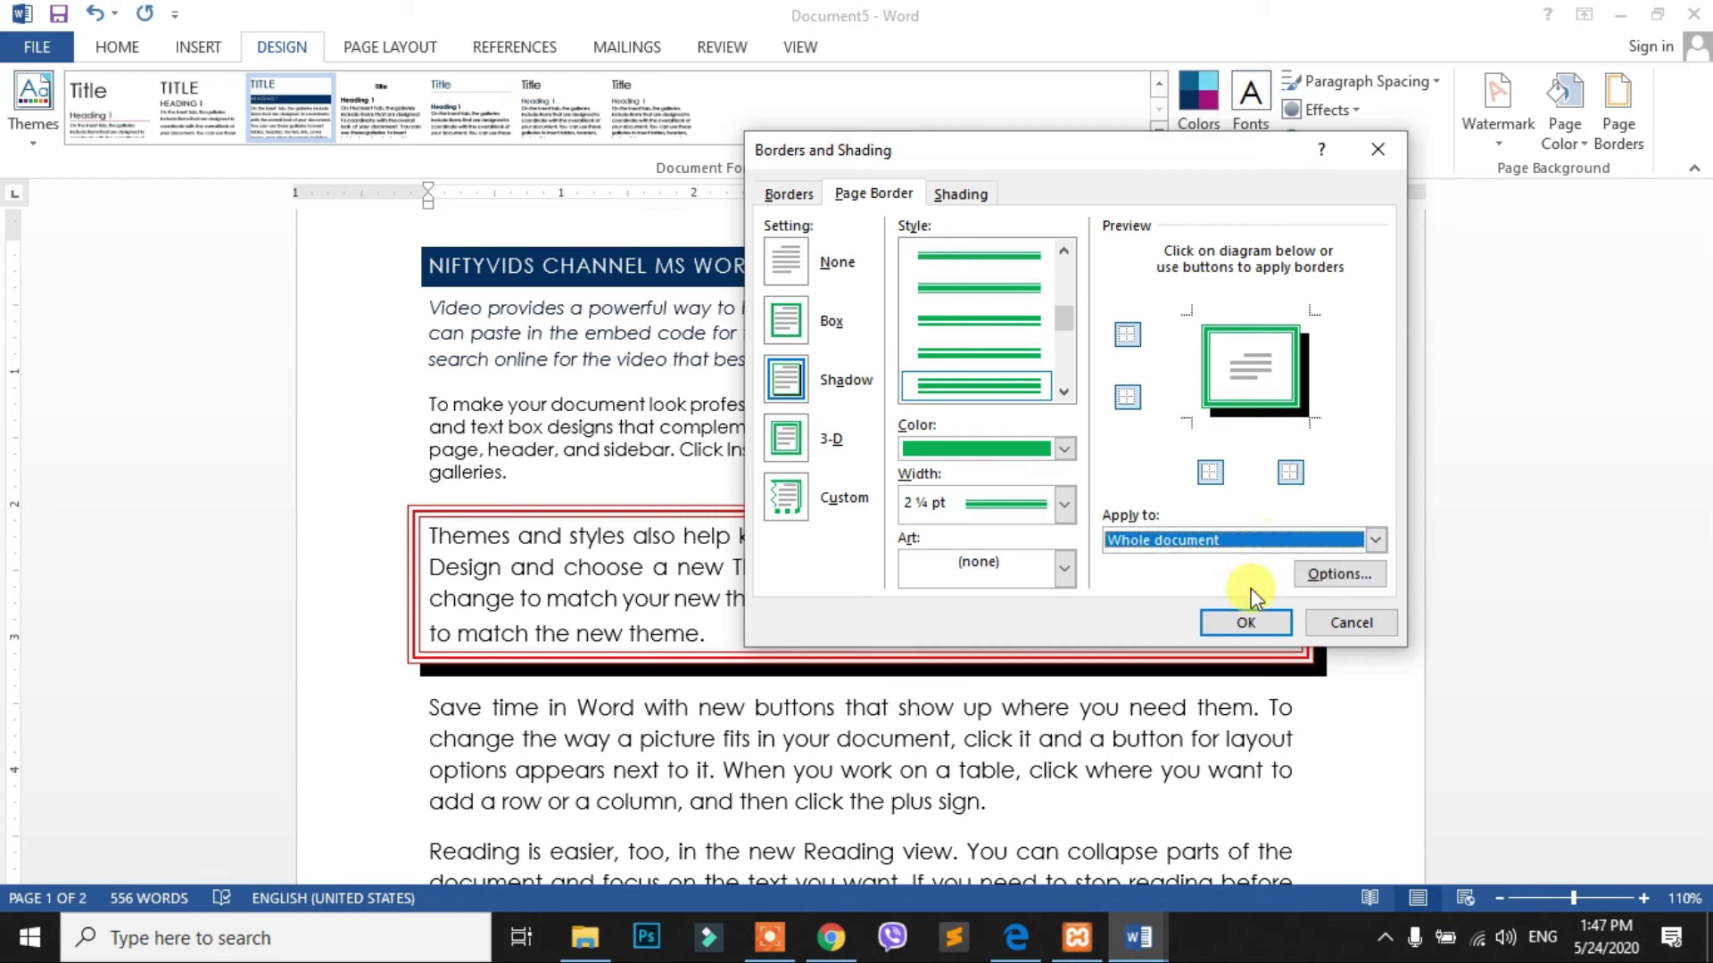
left_click(1256, 625)
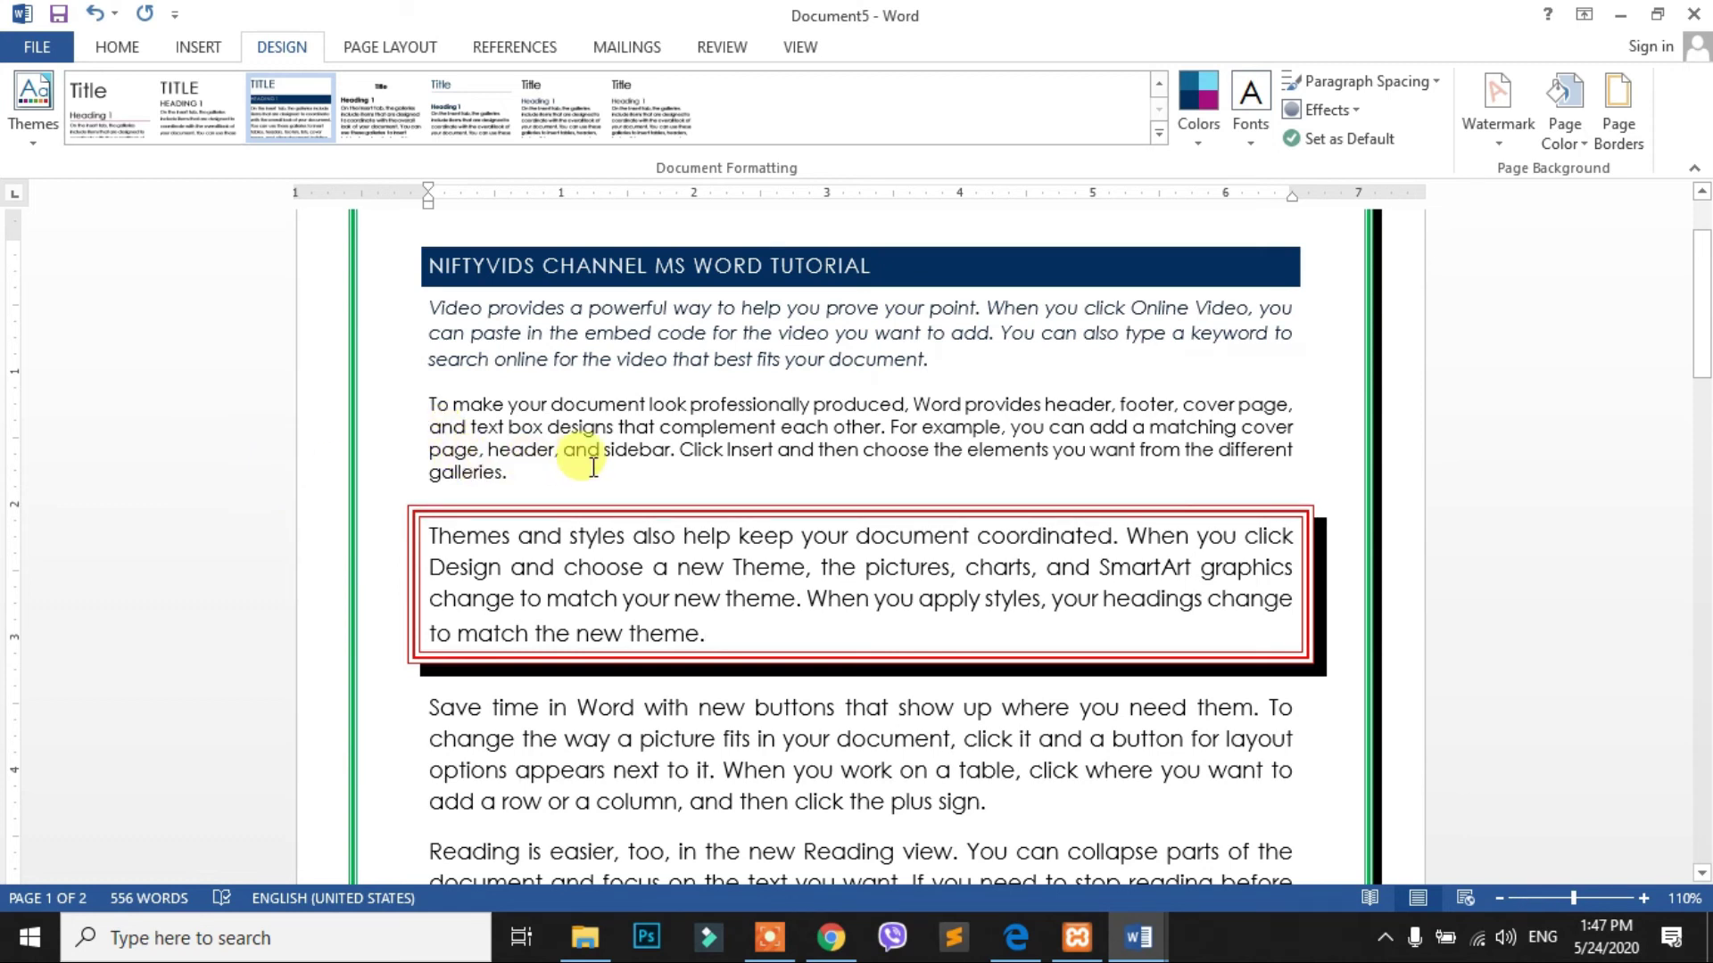
Set the page border to apply to This section - First page only
scroll(590, 456, "down", 4)
scroll(630, 490, "down", 5)
scroll(666, 509, "down", 5)
scroll(661, 501, "down", 5)
scroll(692, 523, "up", 2)
scroll(578, 616, "up", 3)
scroll(490, 639, "up", 5)
scroll(669, 536, "up", 5)
scroll(678, 513, "up", 5)
scroll(687, 515, "up", 4)
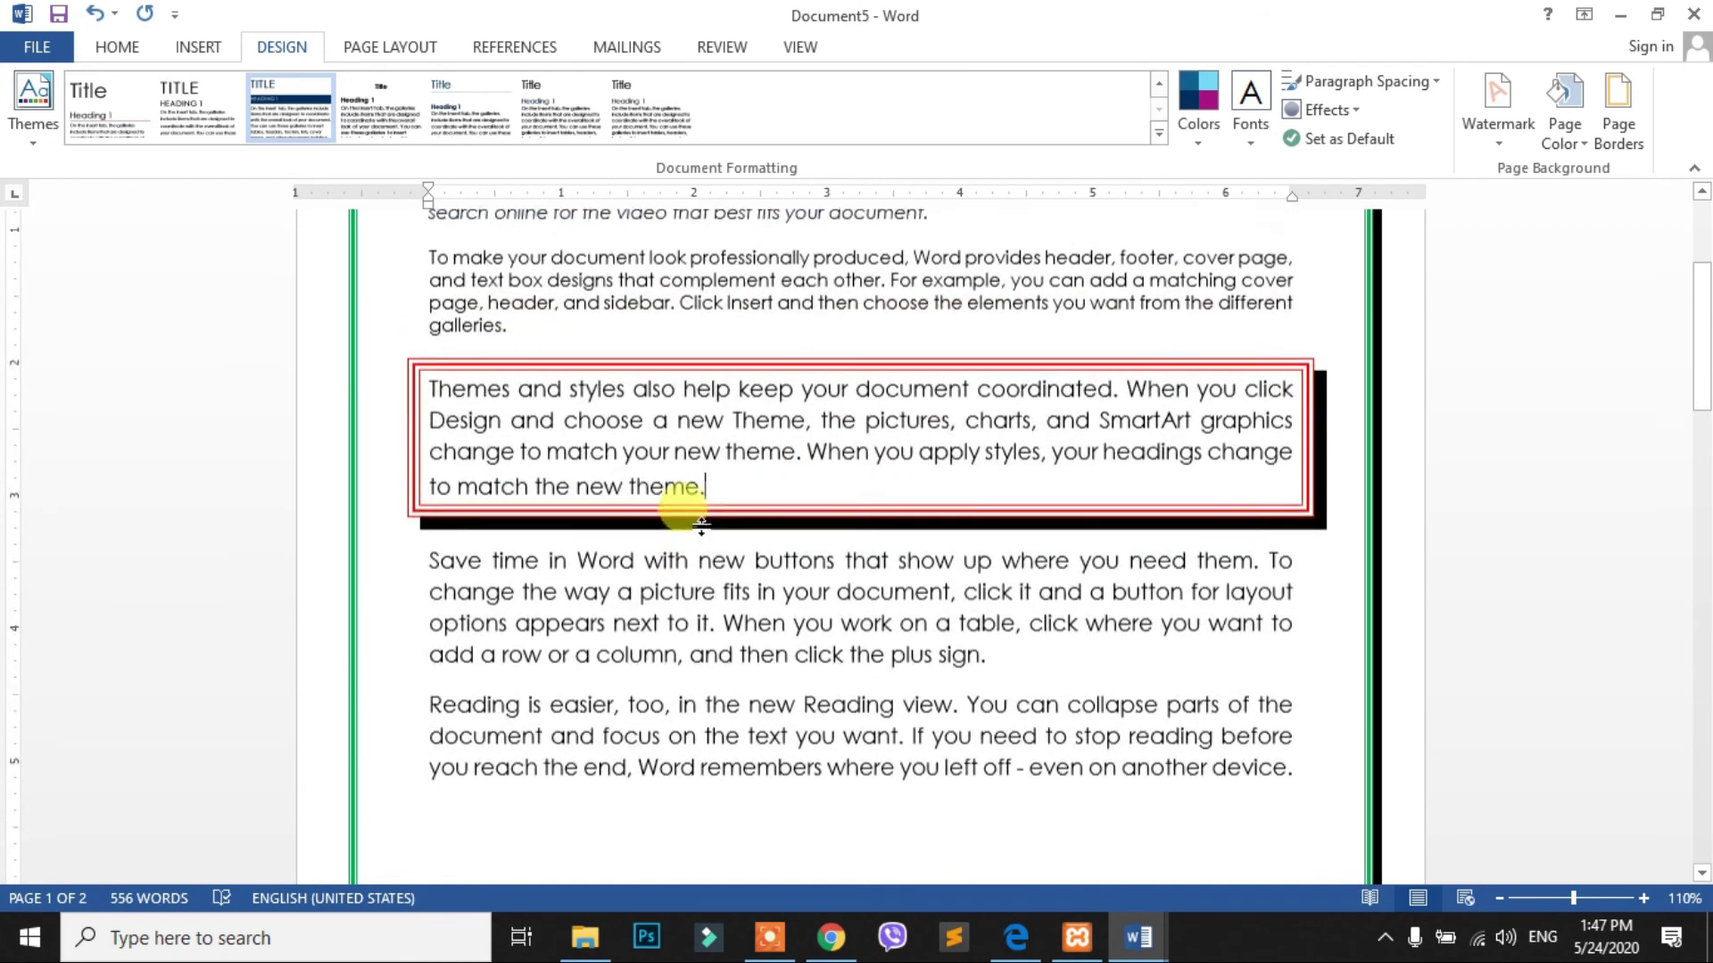
scroll(705, 510, "up", 3)
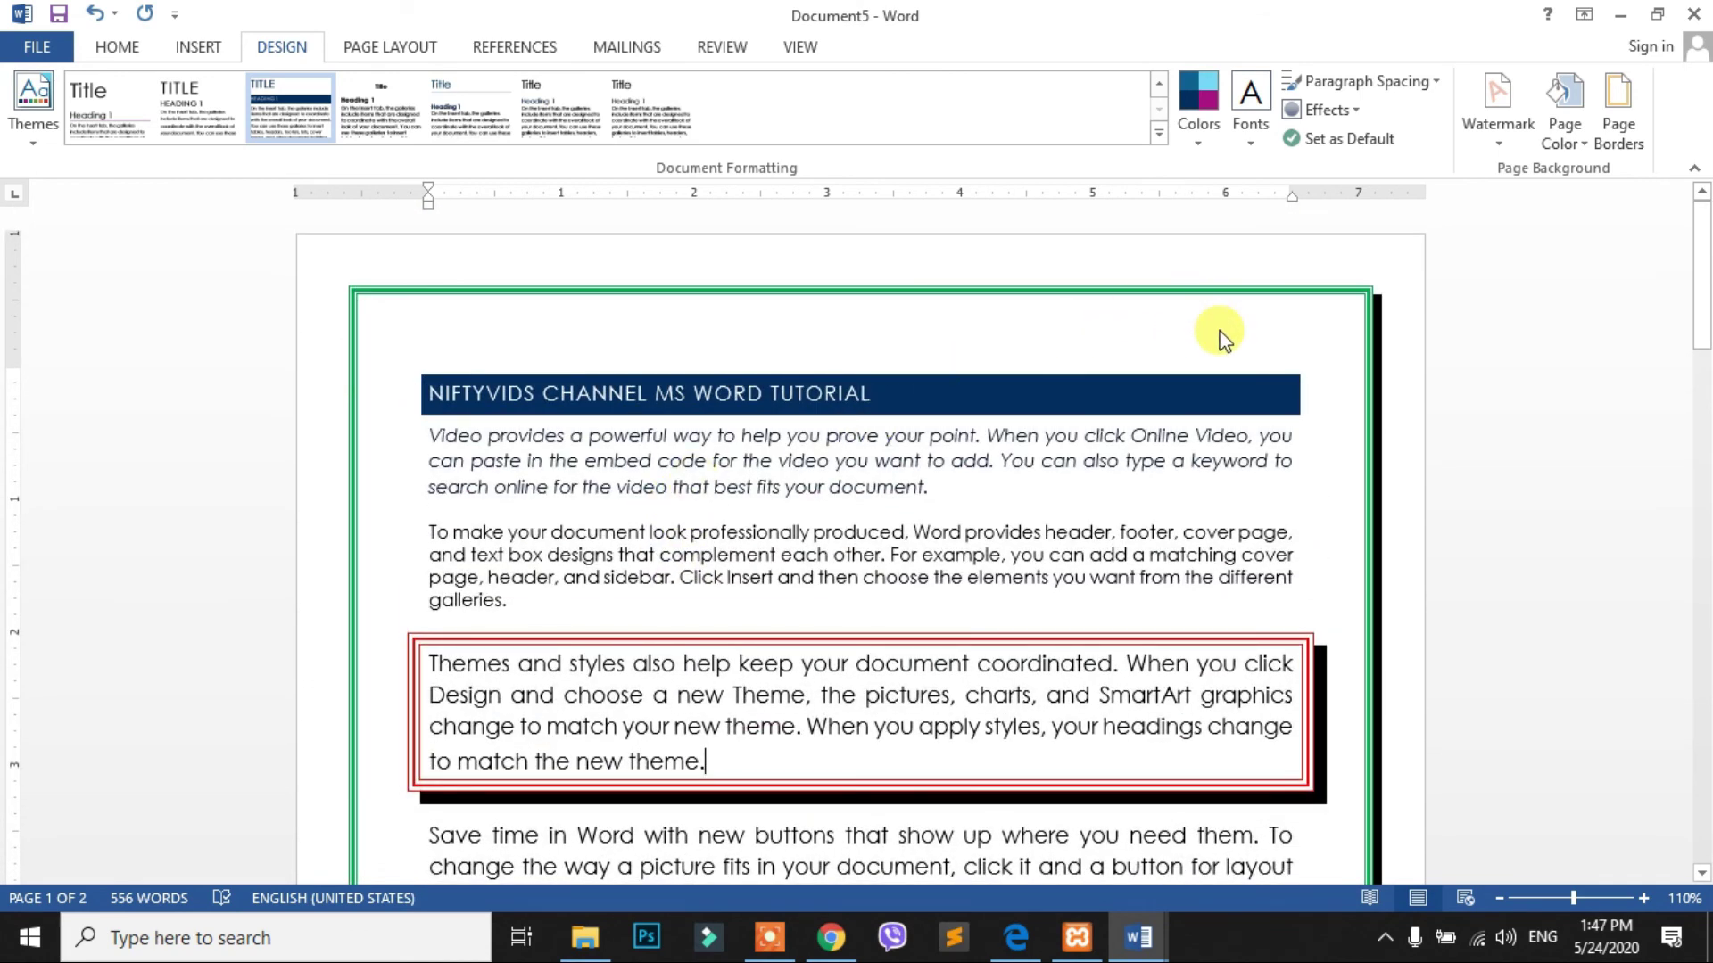
left_click(1623, 130)
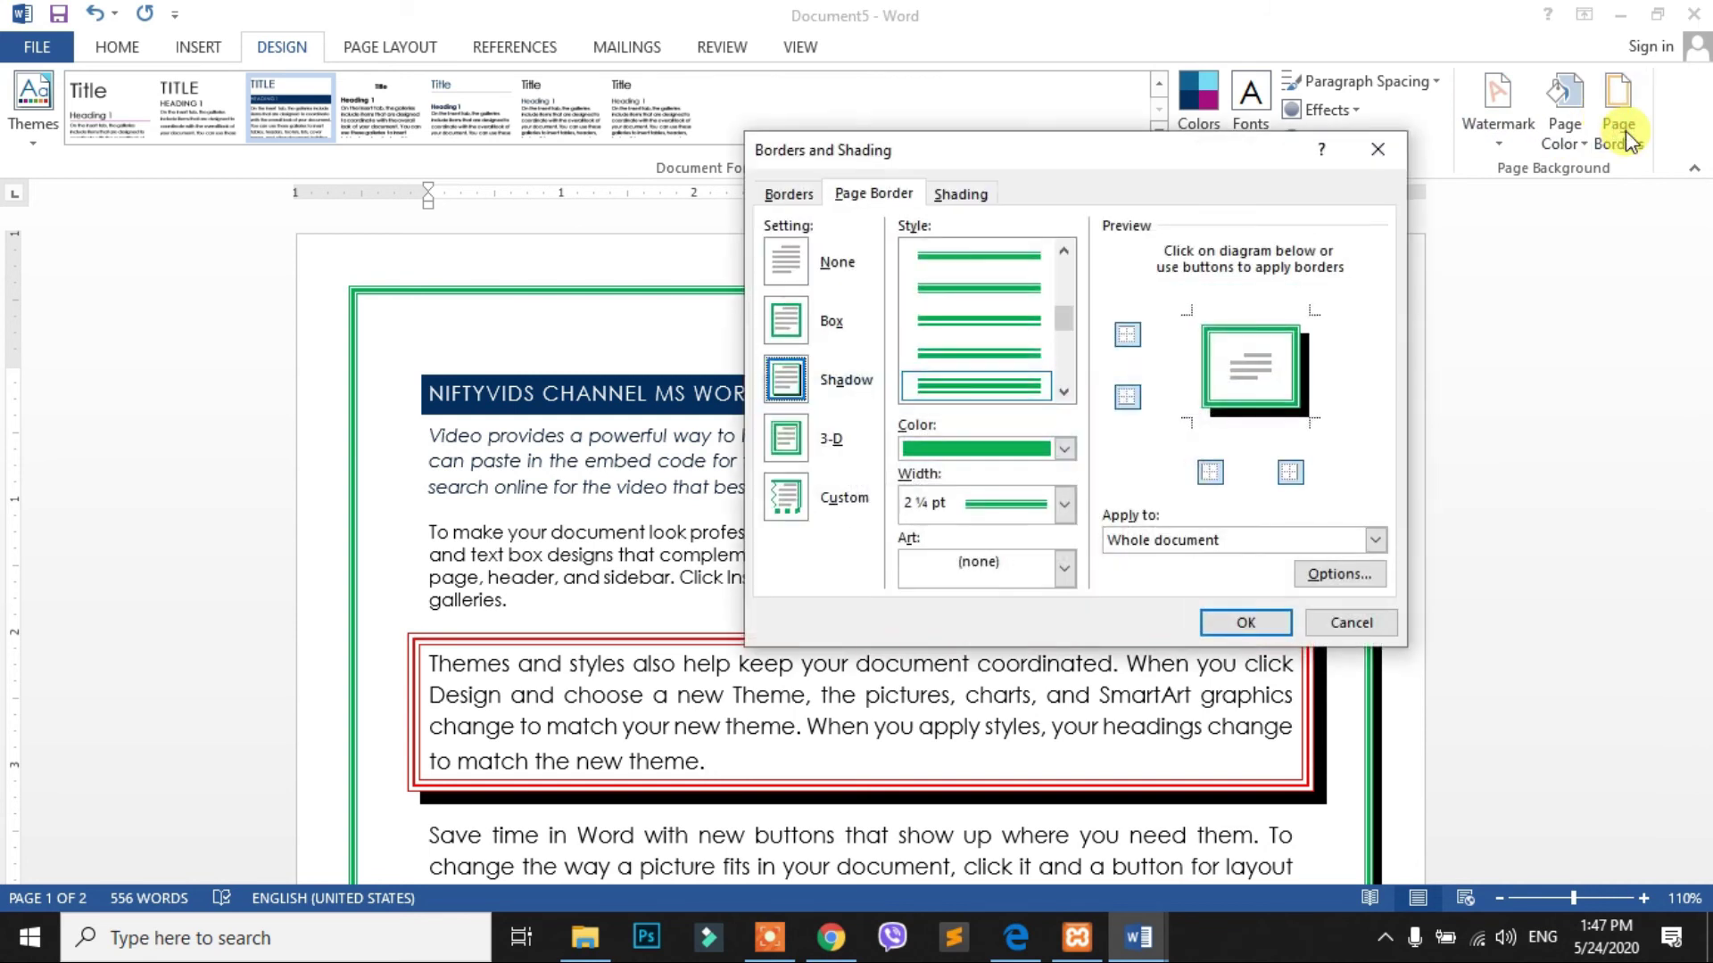
left_click(1376, 540)
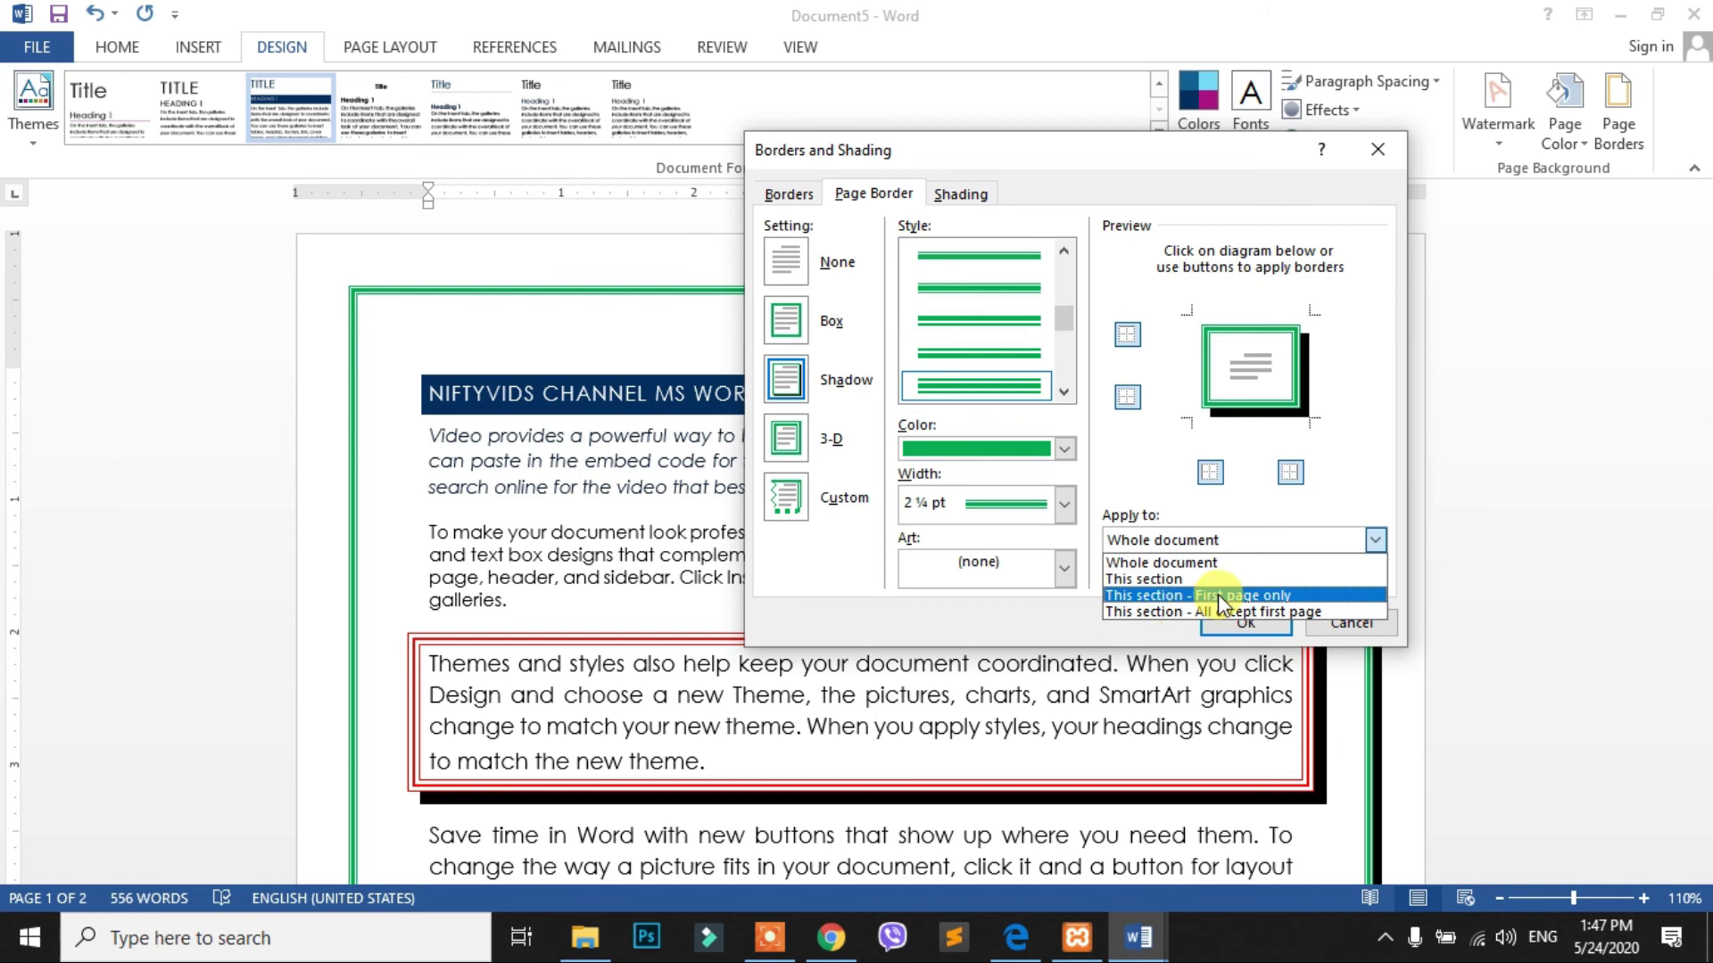
left_click(1271, 596)
left_click(1255, 623)
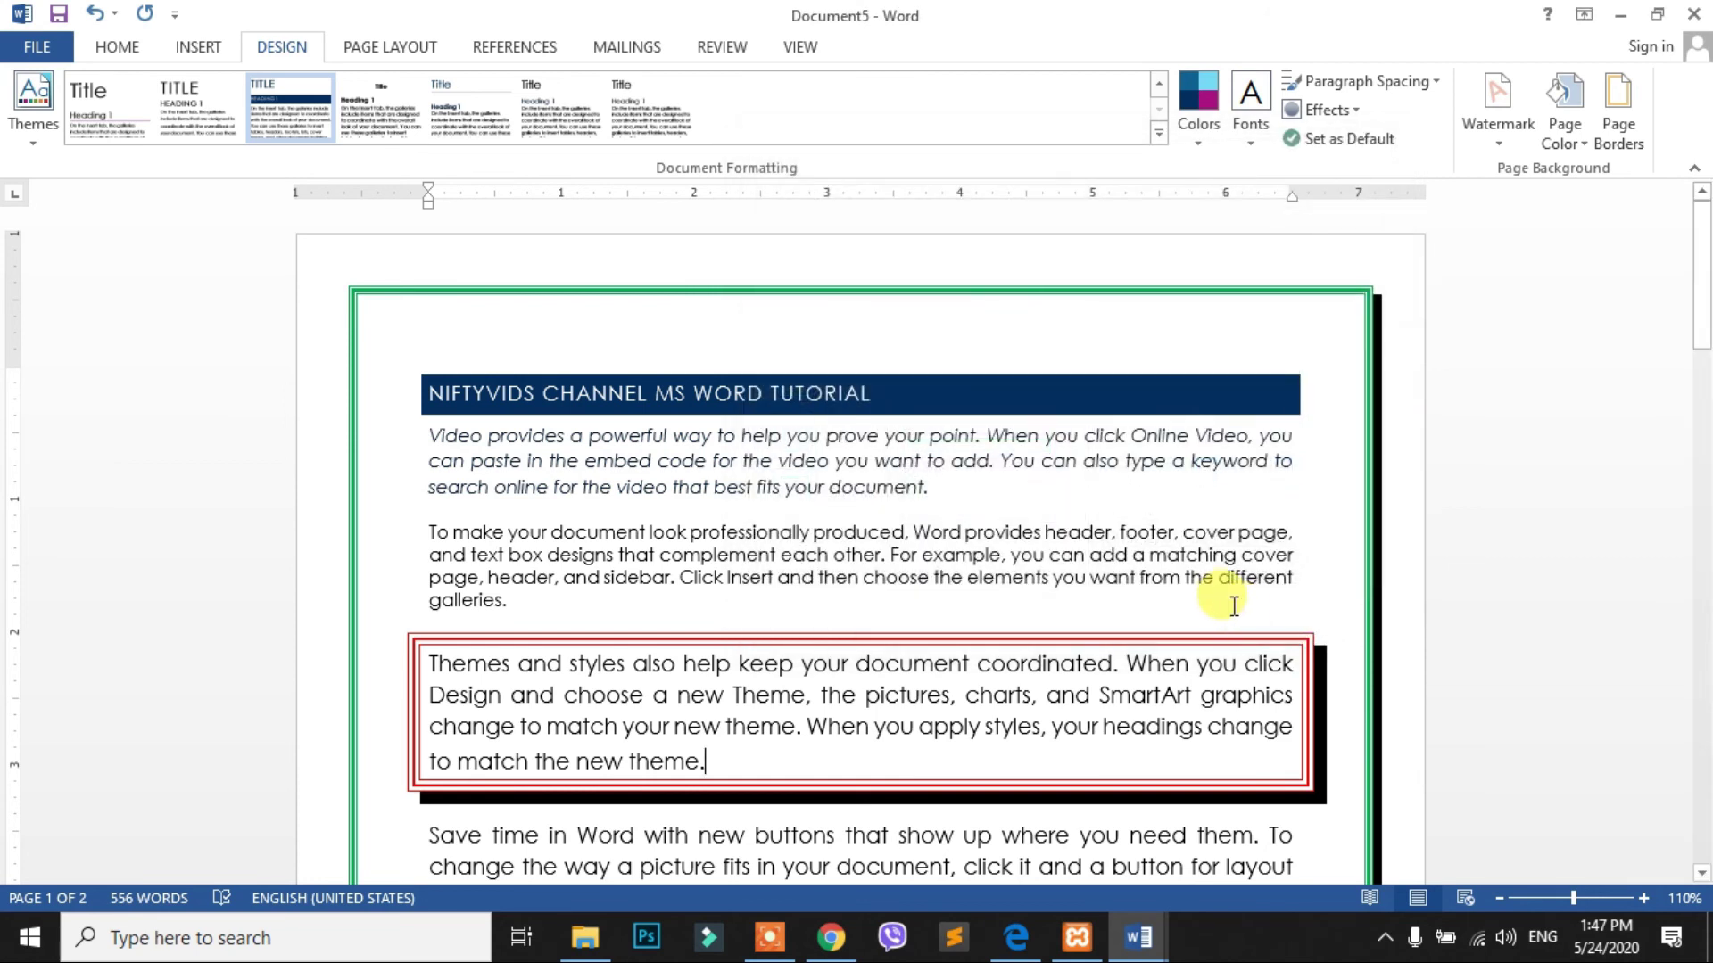
Scroll down to verify page 2 now has no border
scroll(1136, 670, "down", 2)
scroll(1136, 677, "down", 5)
scroll(1151, 682, "down", 7)
scroll(1150, 683, "down", 1)
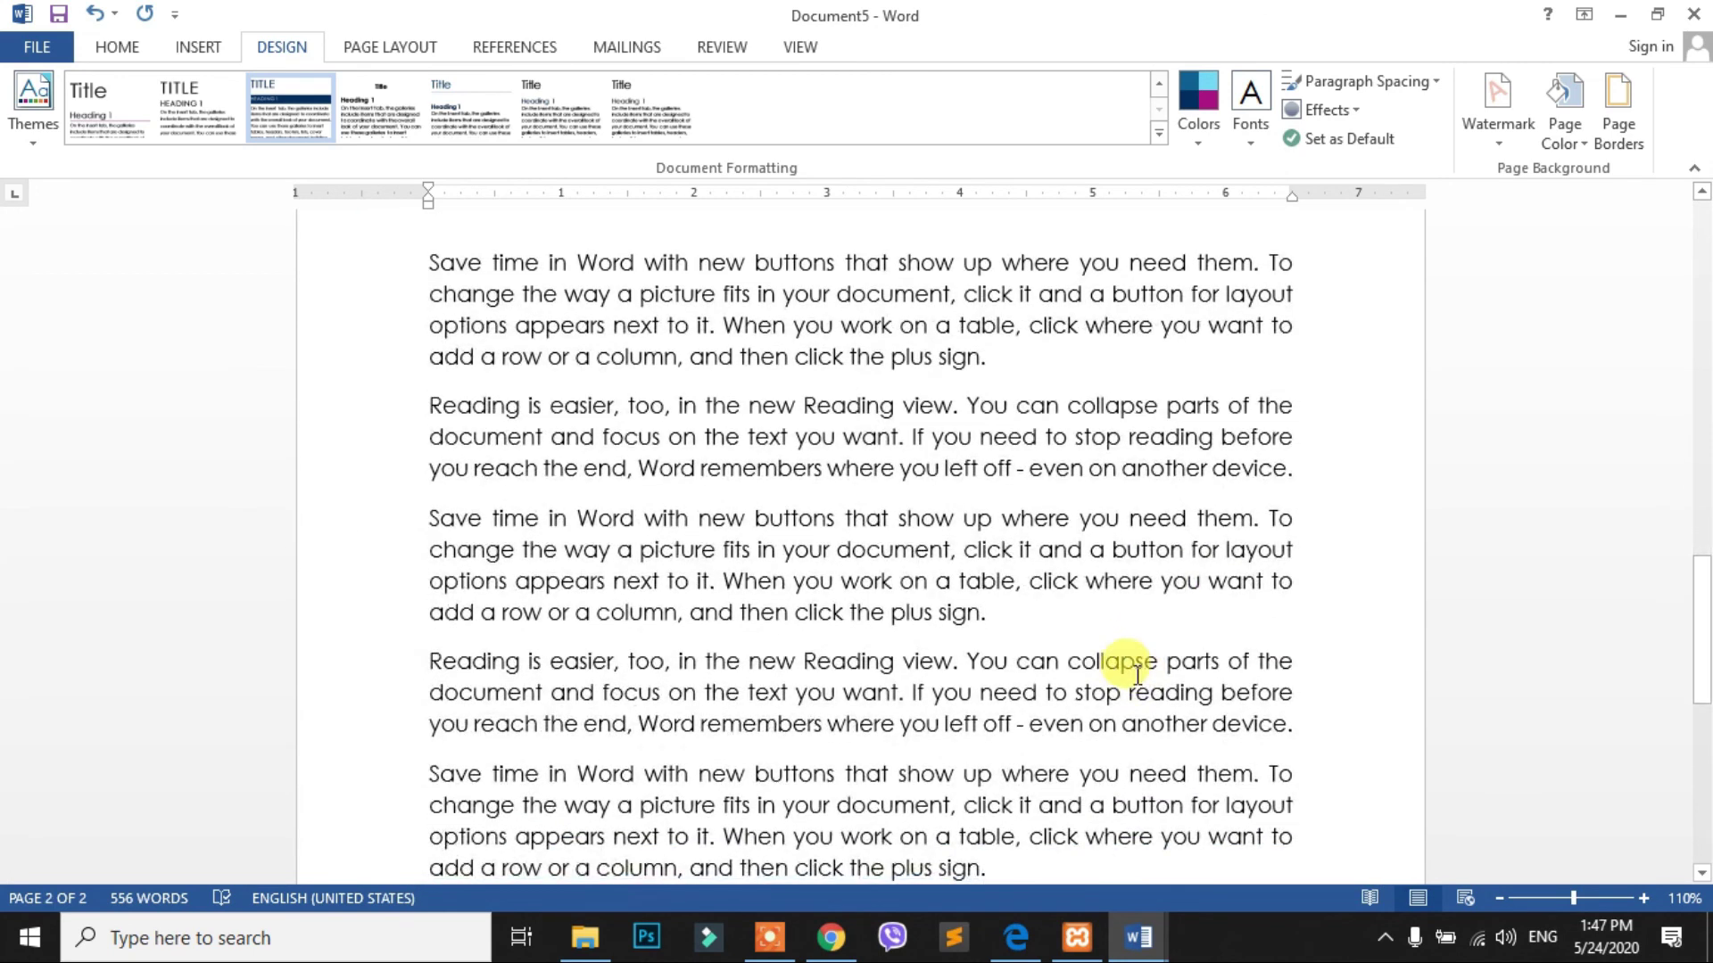
scroll(1128, 669, "up", 3)
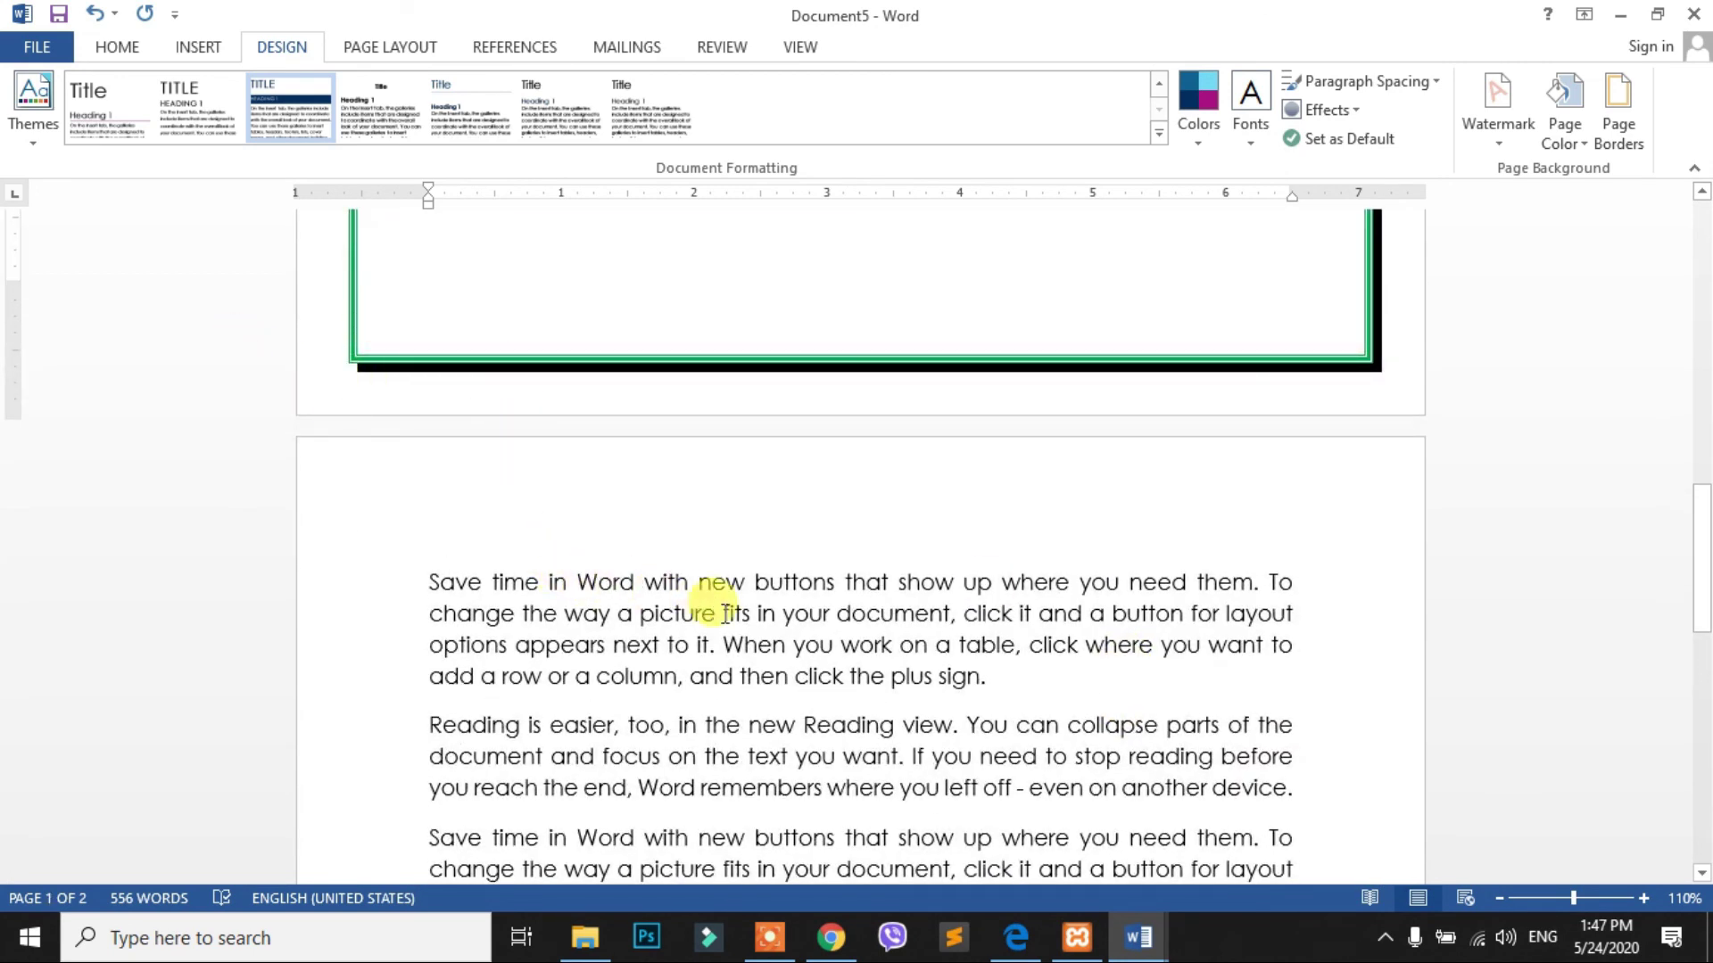
scroll(791, 573, "up", 5)
scroll(841, 527, "up", 6)
scroll(841, 526, "up", 1)
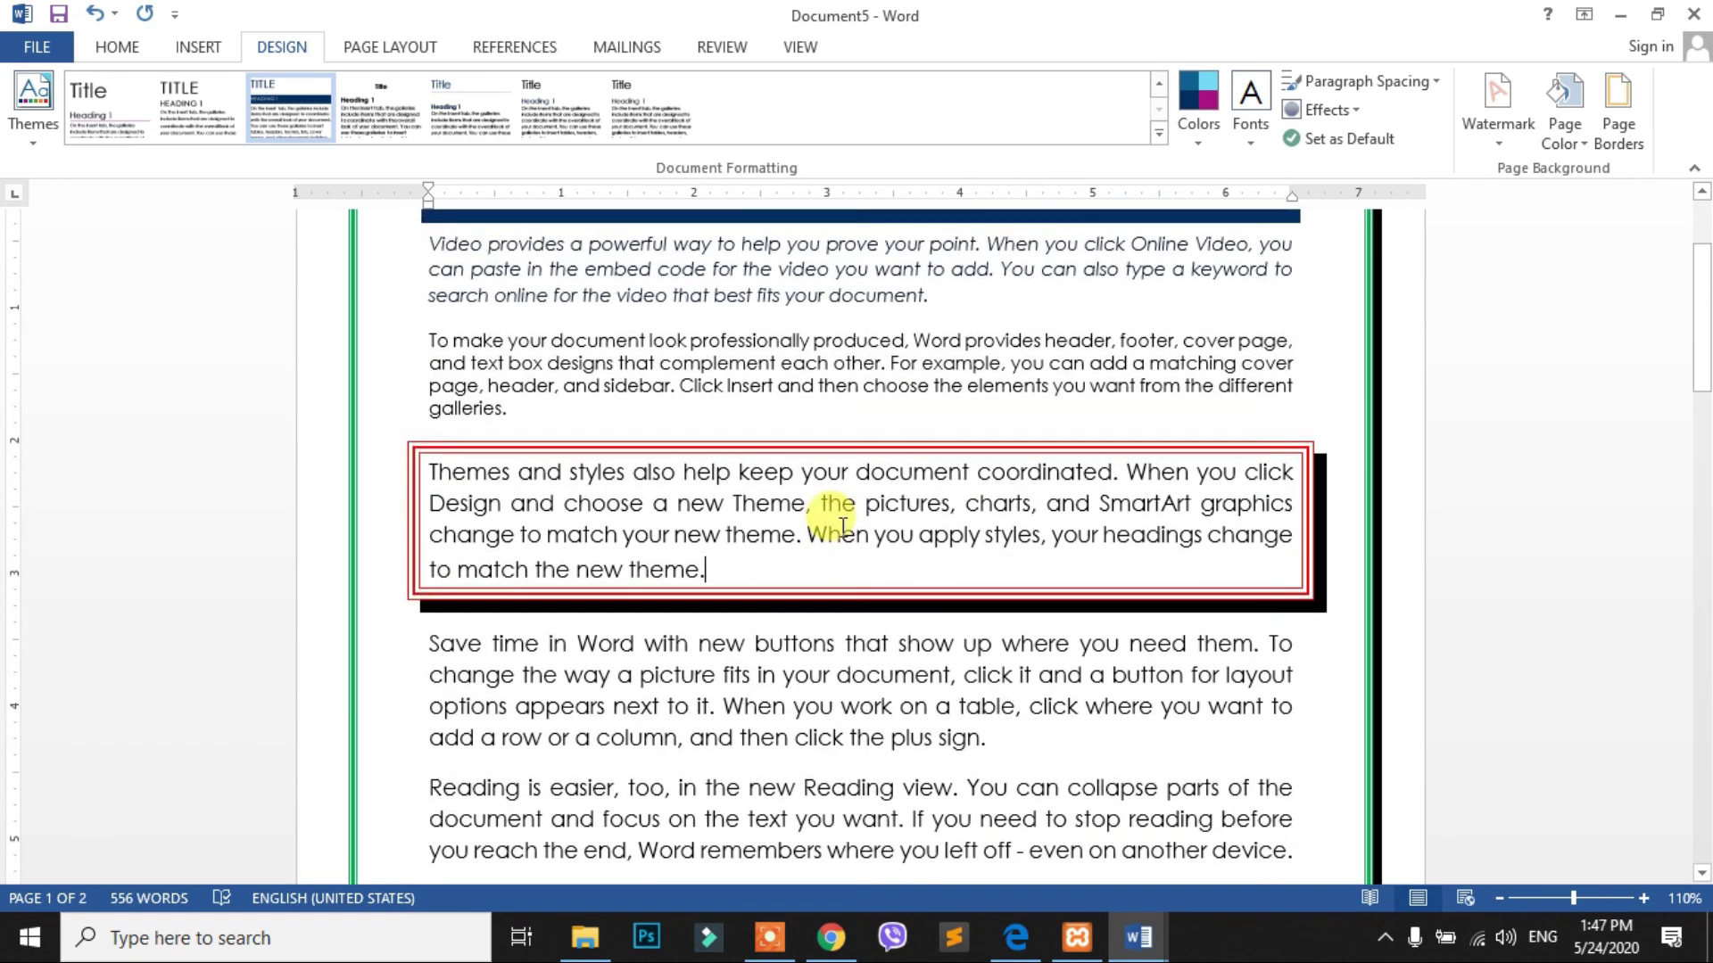
scroll(892, 401, "up", 5)
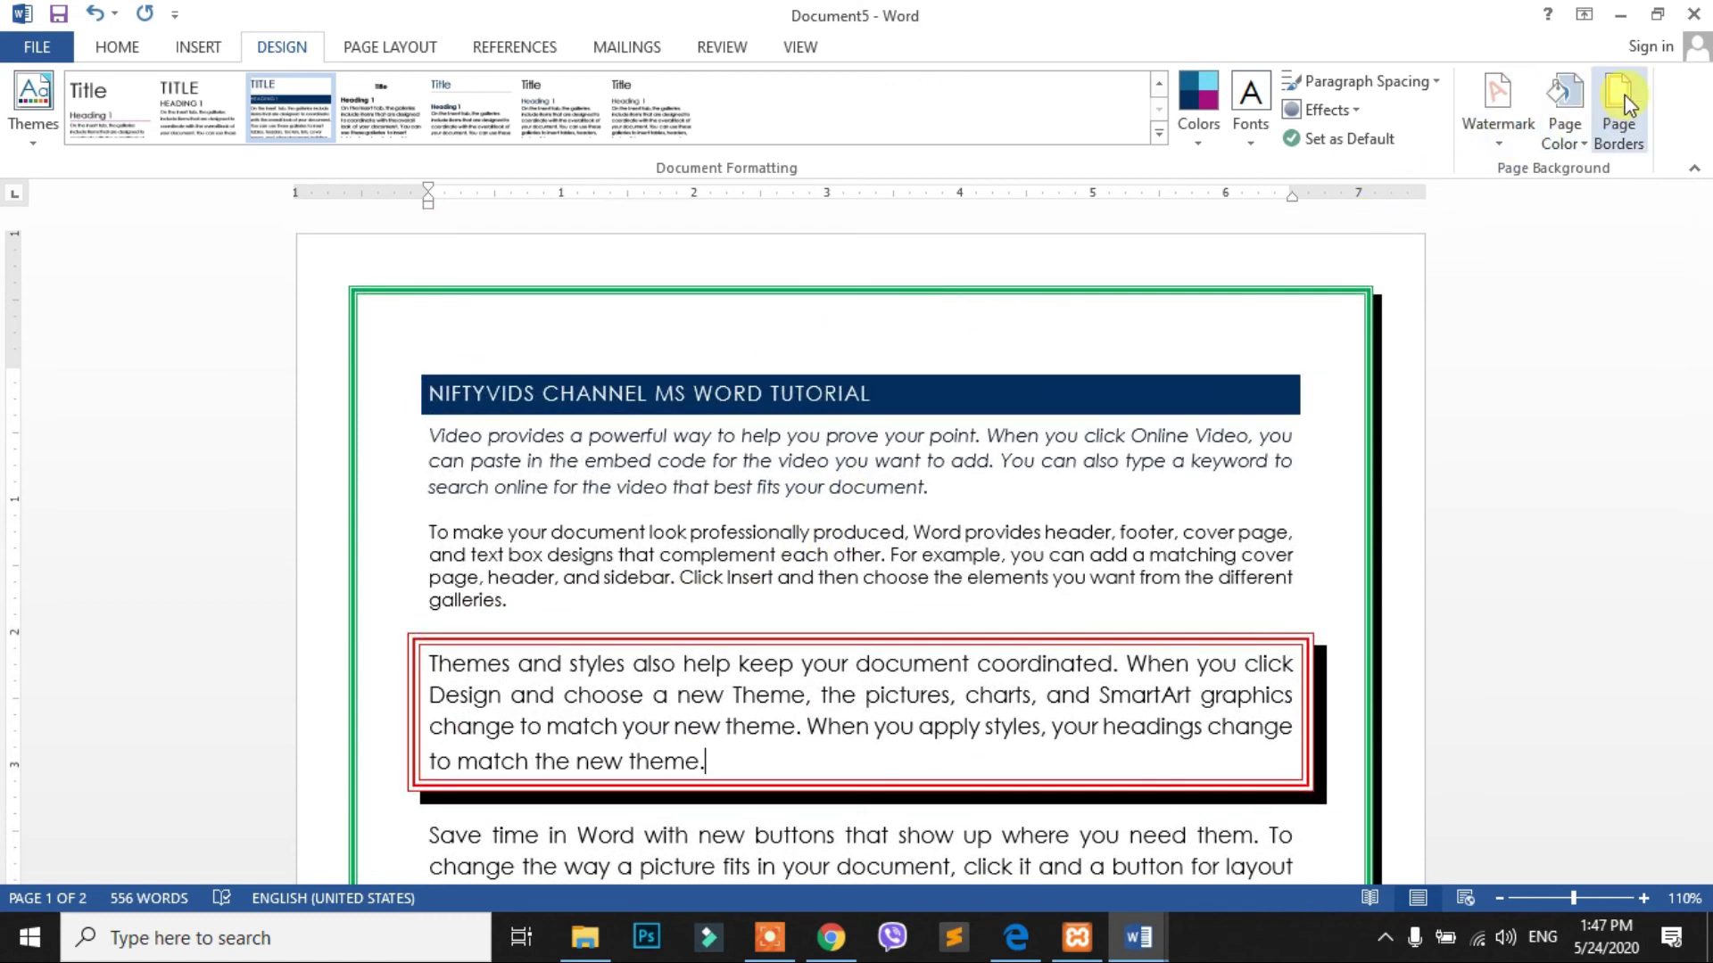
Swap page 1's border for the green film-strip art border, 20 pt, first page only
left_click(1617, 121)
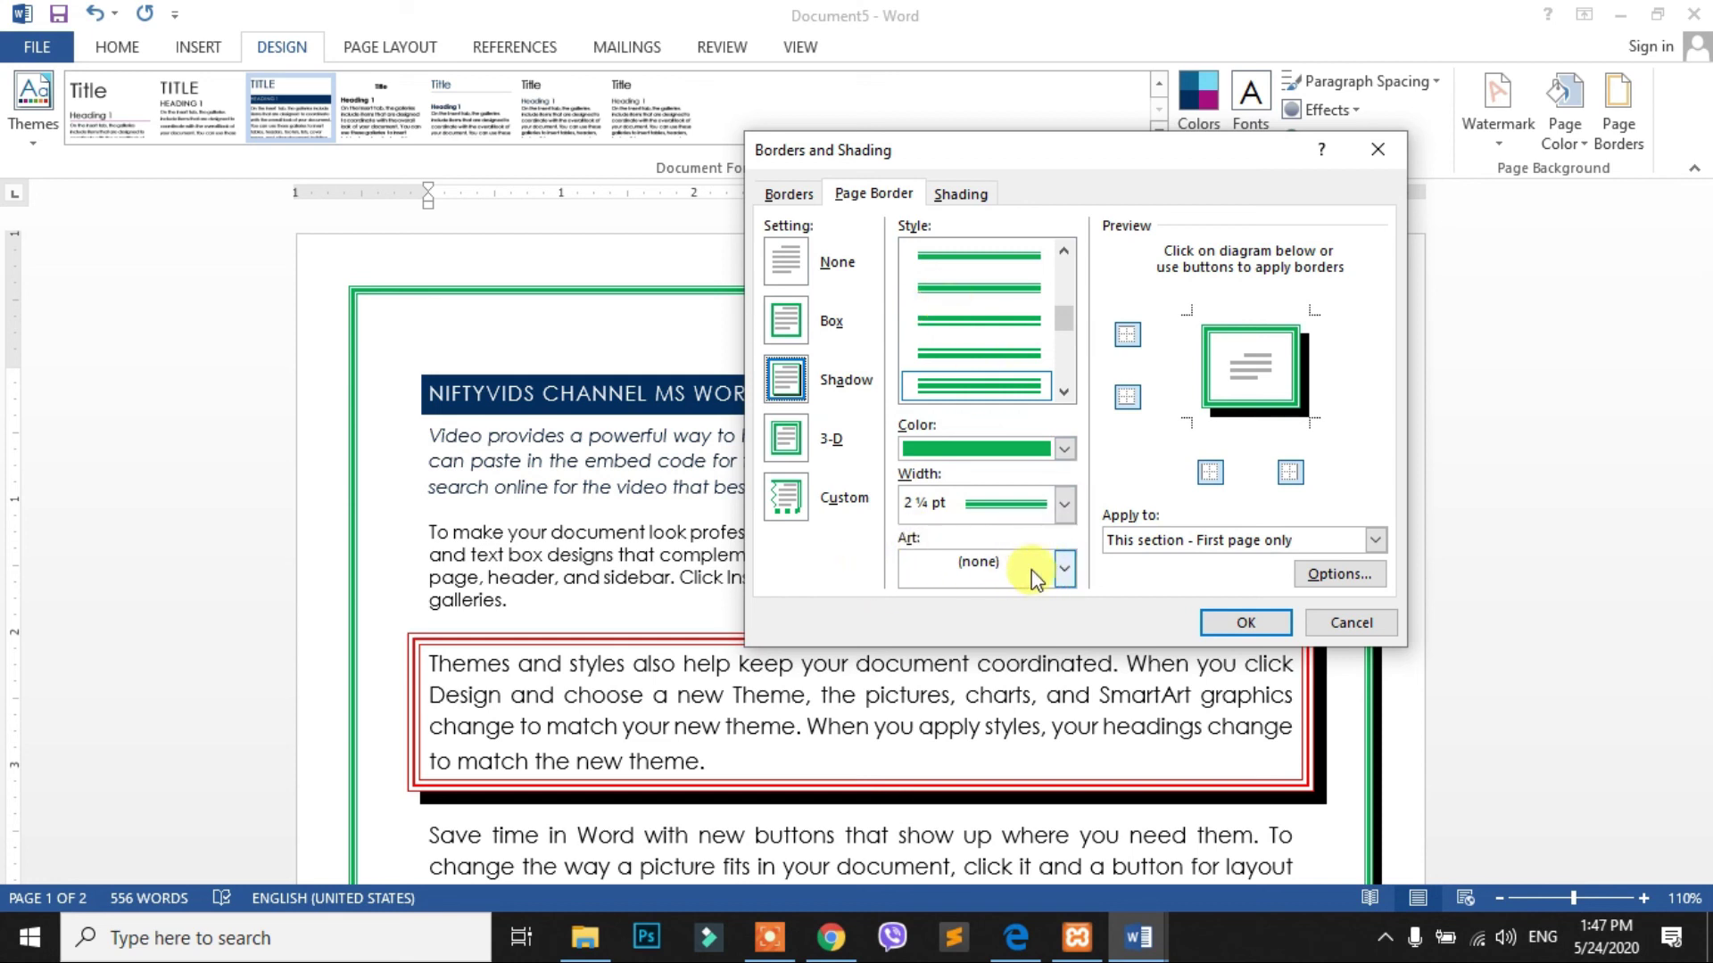
left_click(1066, 568)
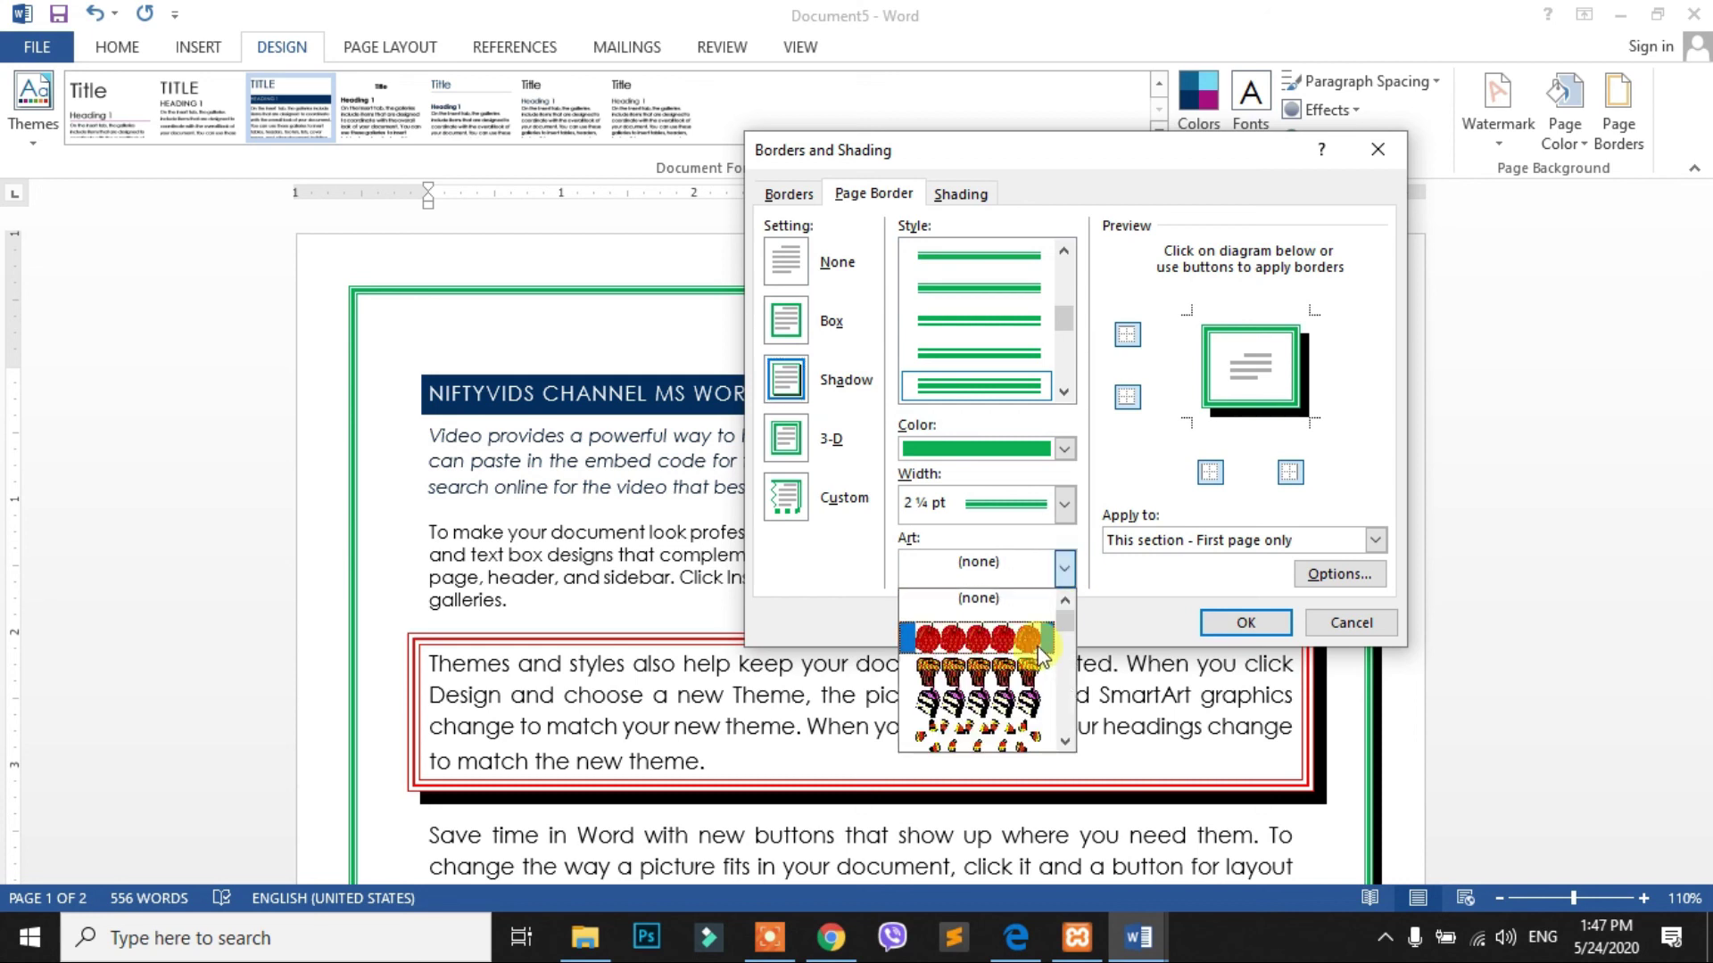
scroll(1017, 691, "down", 2)
scroll(1012, 689, "down", 2)
scroll(1010, 688, "down", 2)
scroll(1005, 687, "down", 2)
scroll(1005, 687, "down", 3)
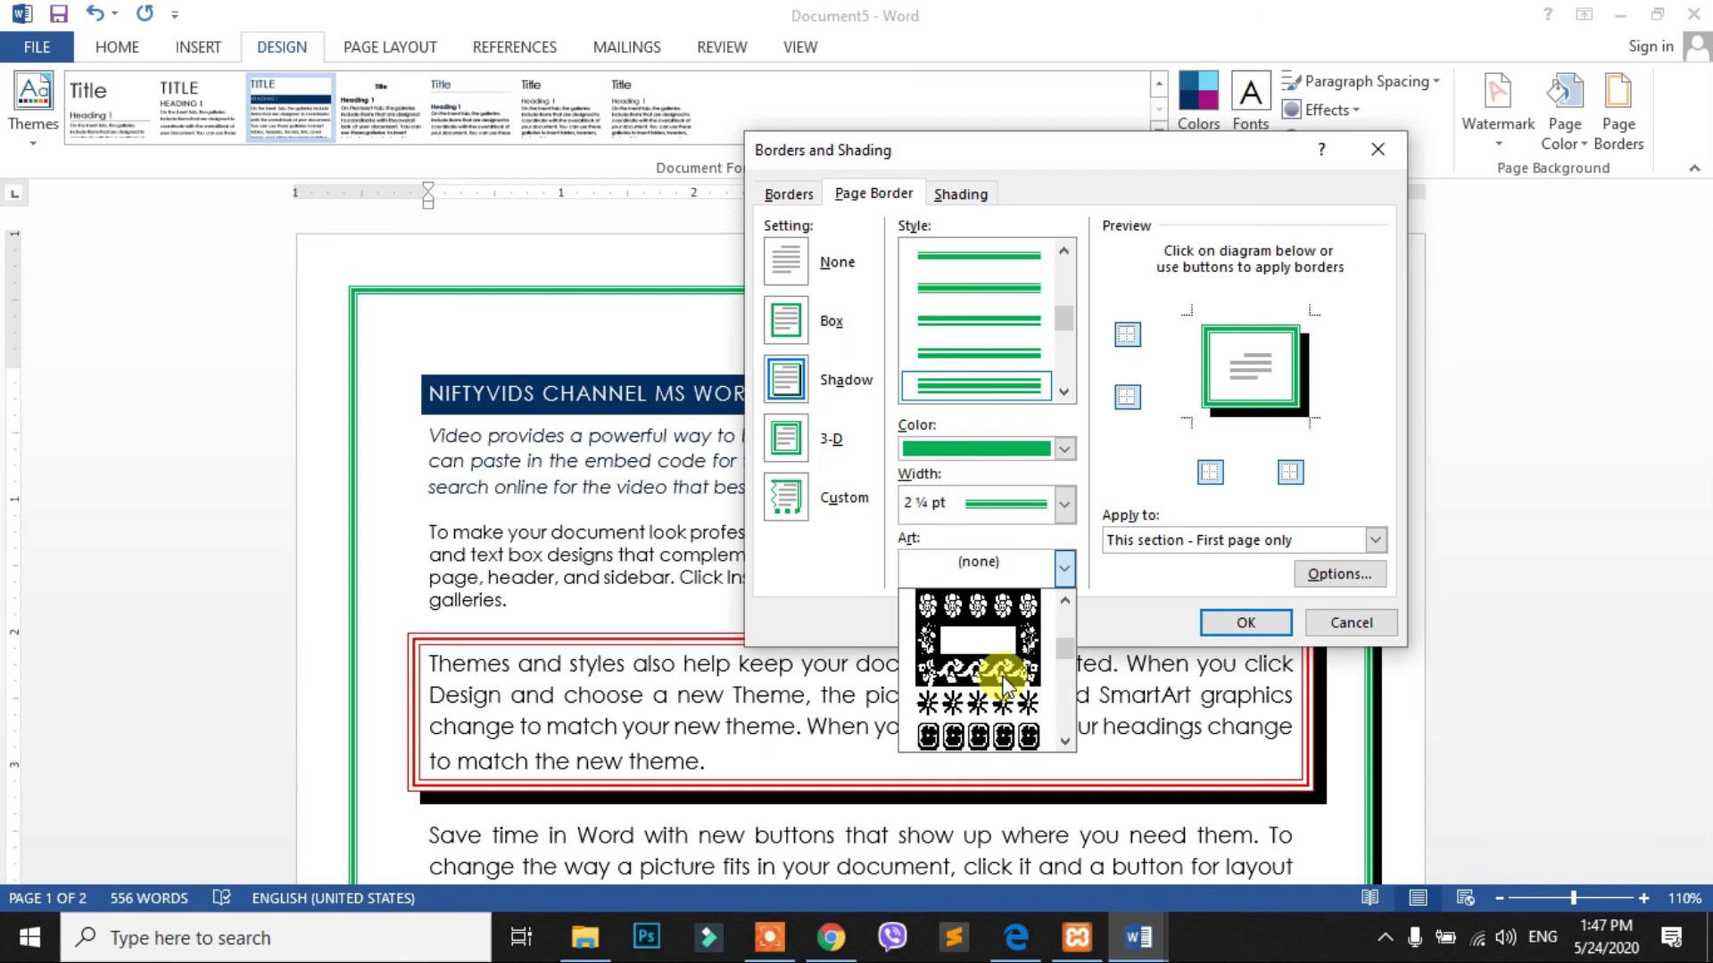
scroll(1003, 678, "down", 3)
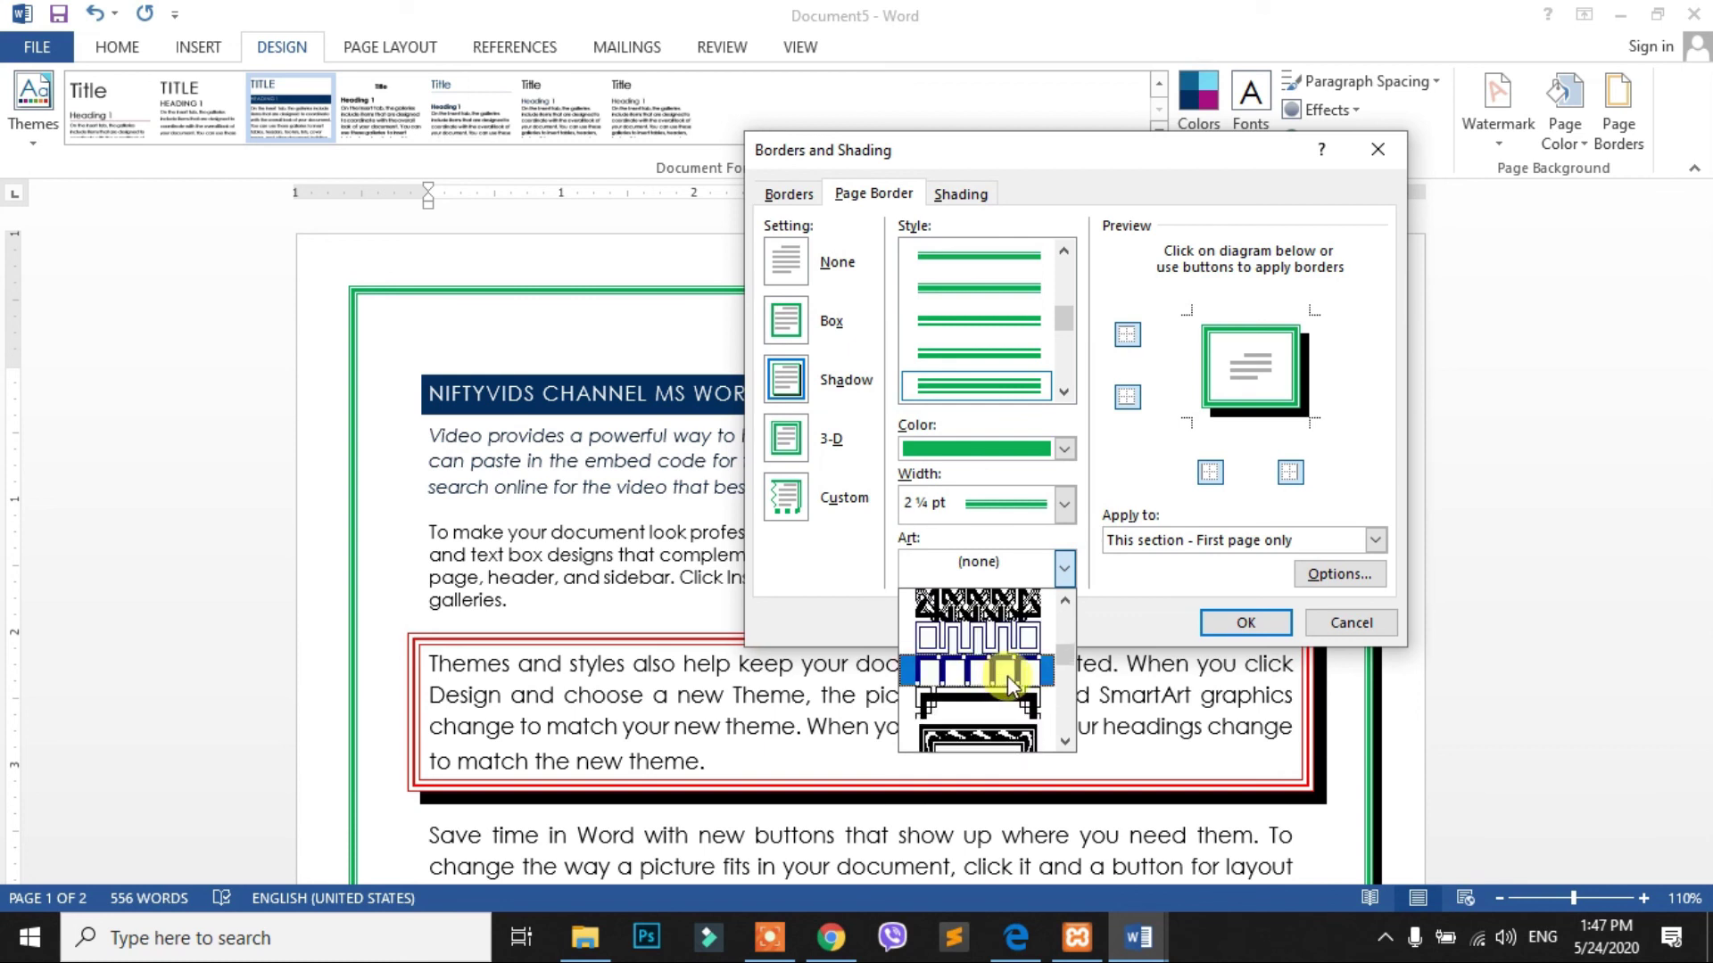
scroll(1008, 676, "down", 2)
scroll(1010, 682, "down", 2)
scroll(1012, 692, "down", 2)
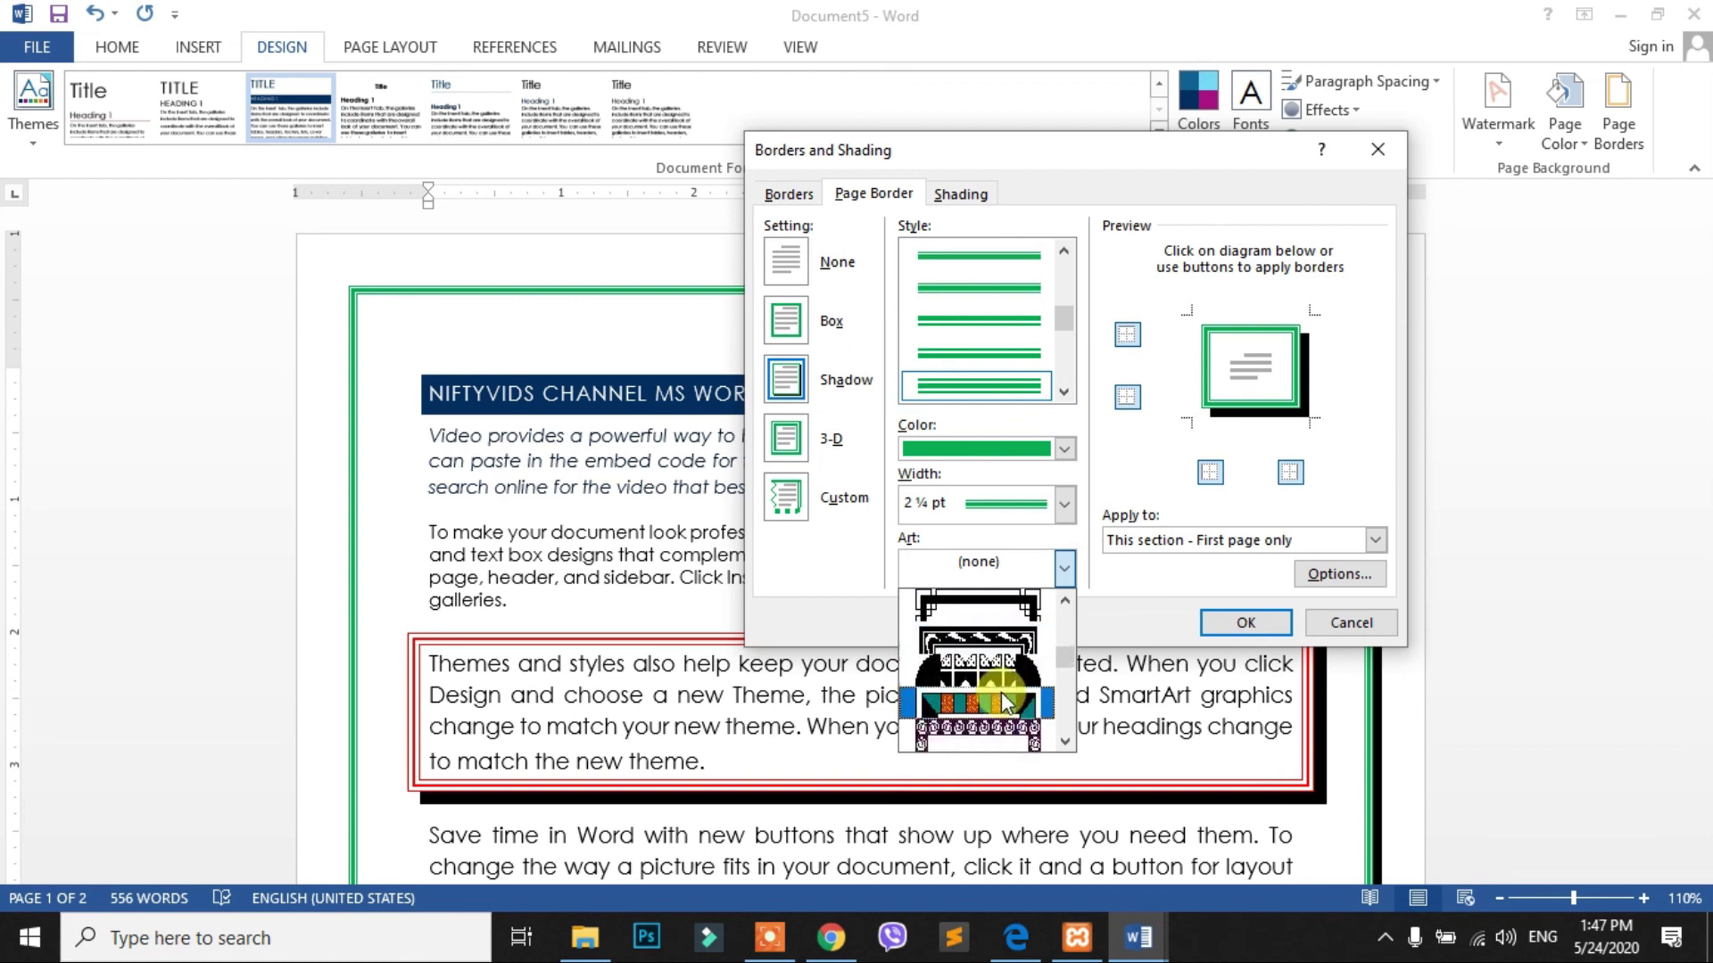
scroll(1015, 705, "down", 2)
left_click(1010, 708)
scroll(1009, 708, "down", 6)
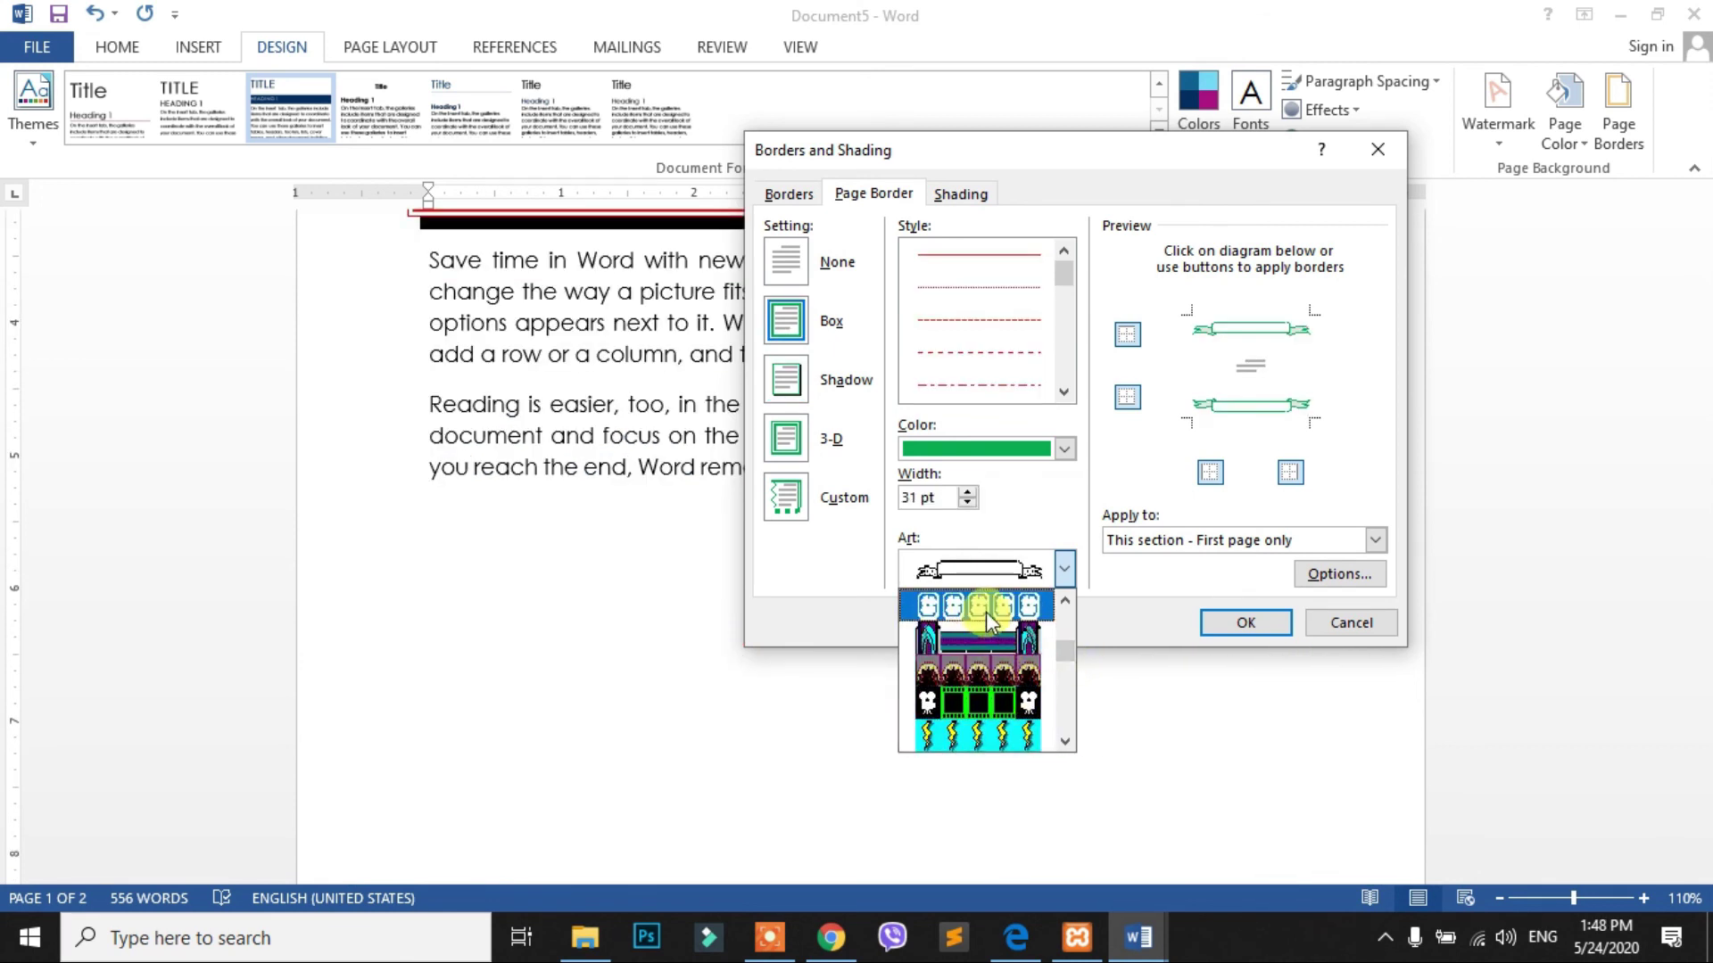
left_click(1003, 704)
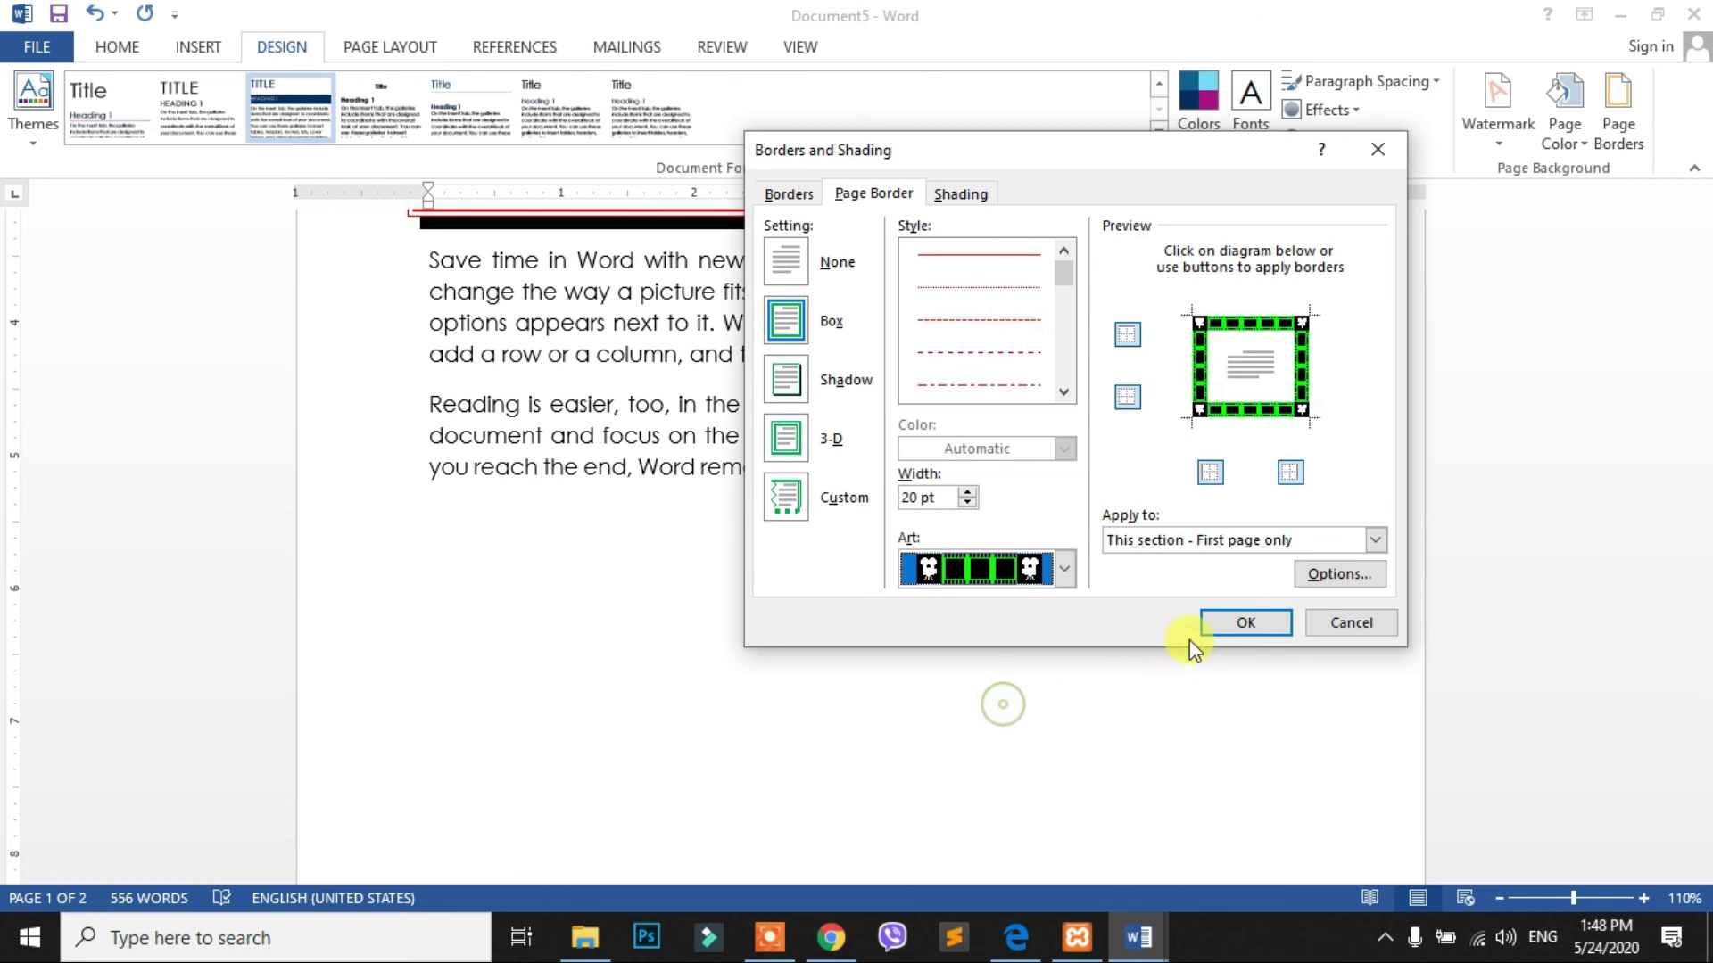
left_click(1235, 625)
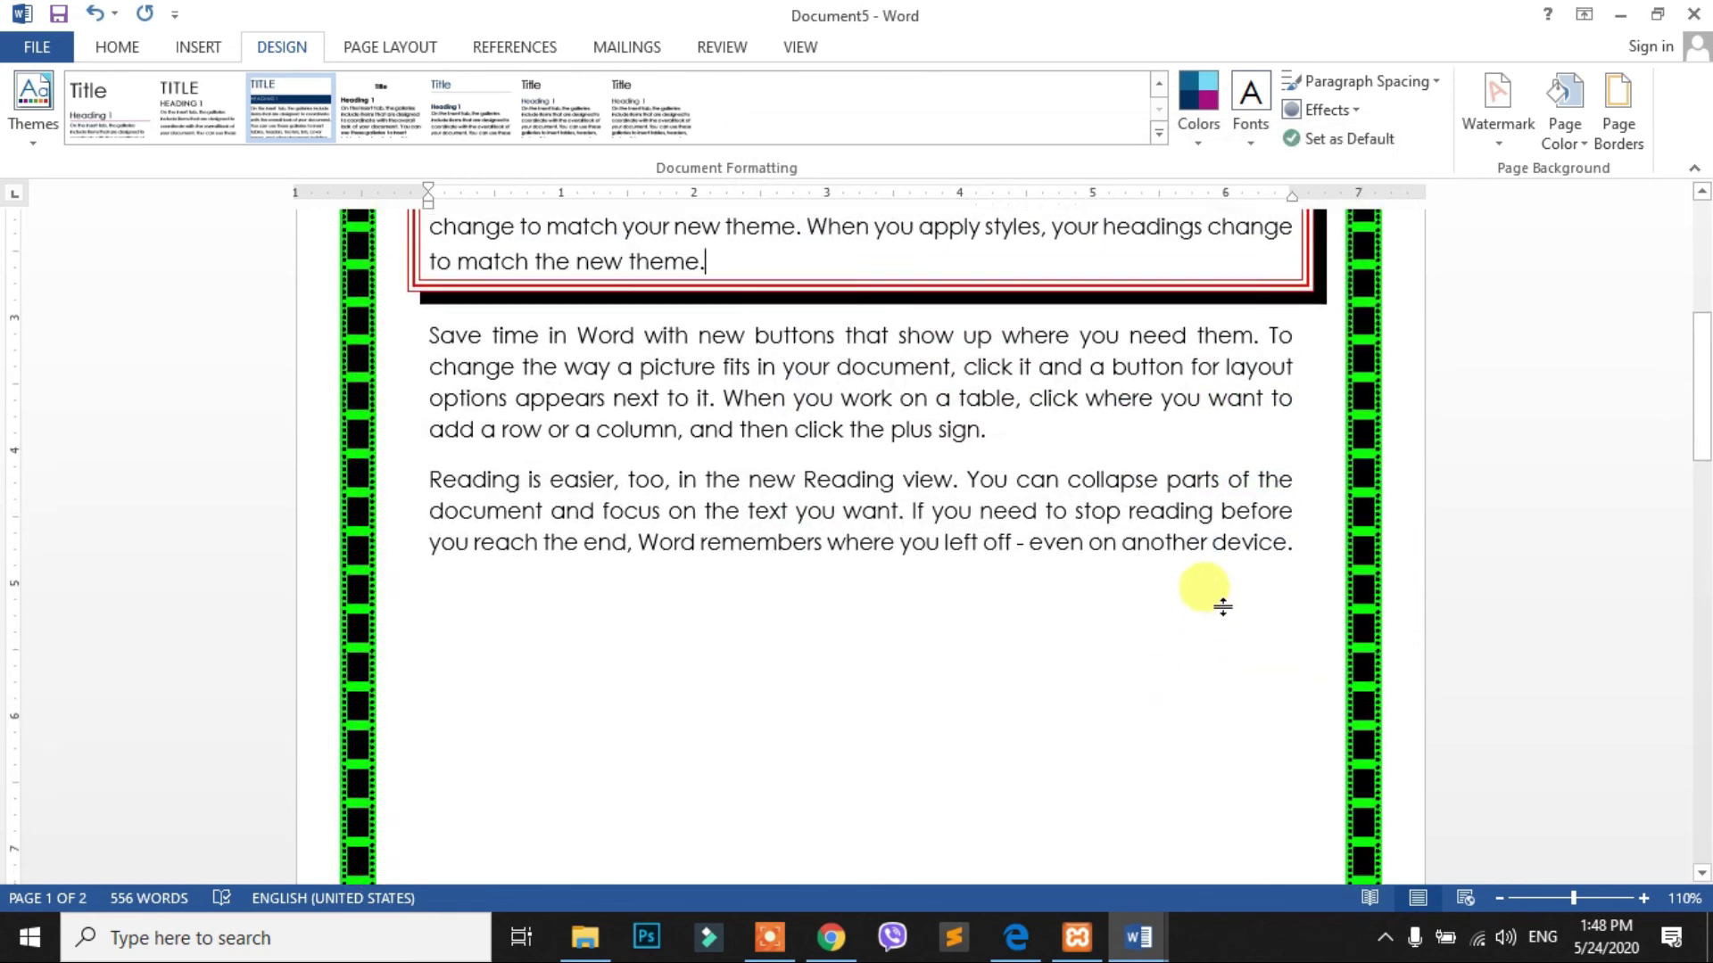
Review the film-strip bordered page 1 and bring up the PAGE LAYOUT tab
scroll(1249, 598, "up", 5)
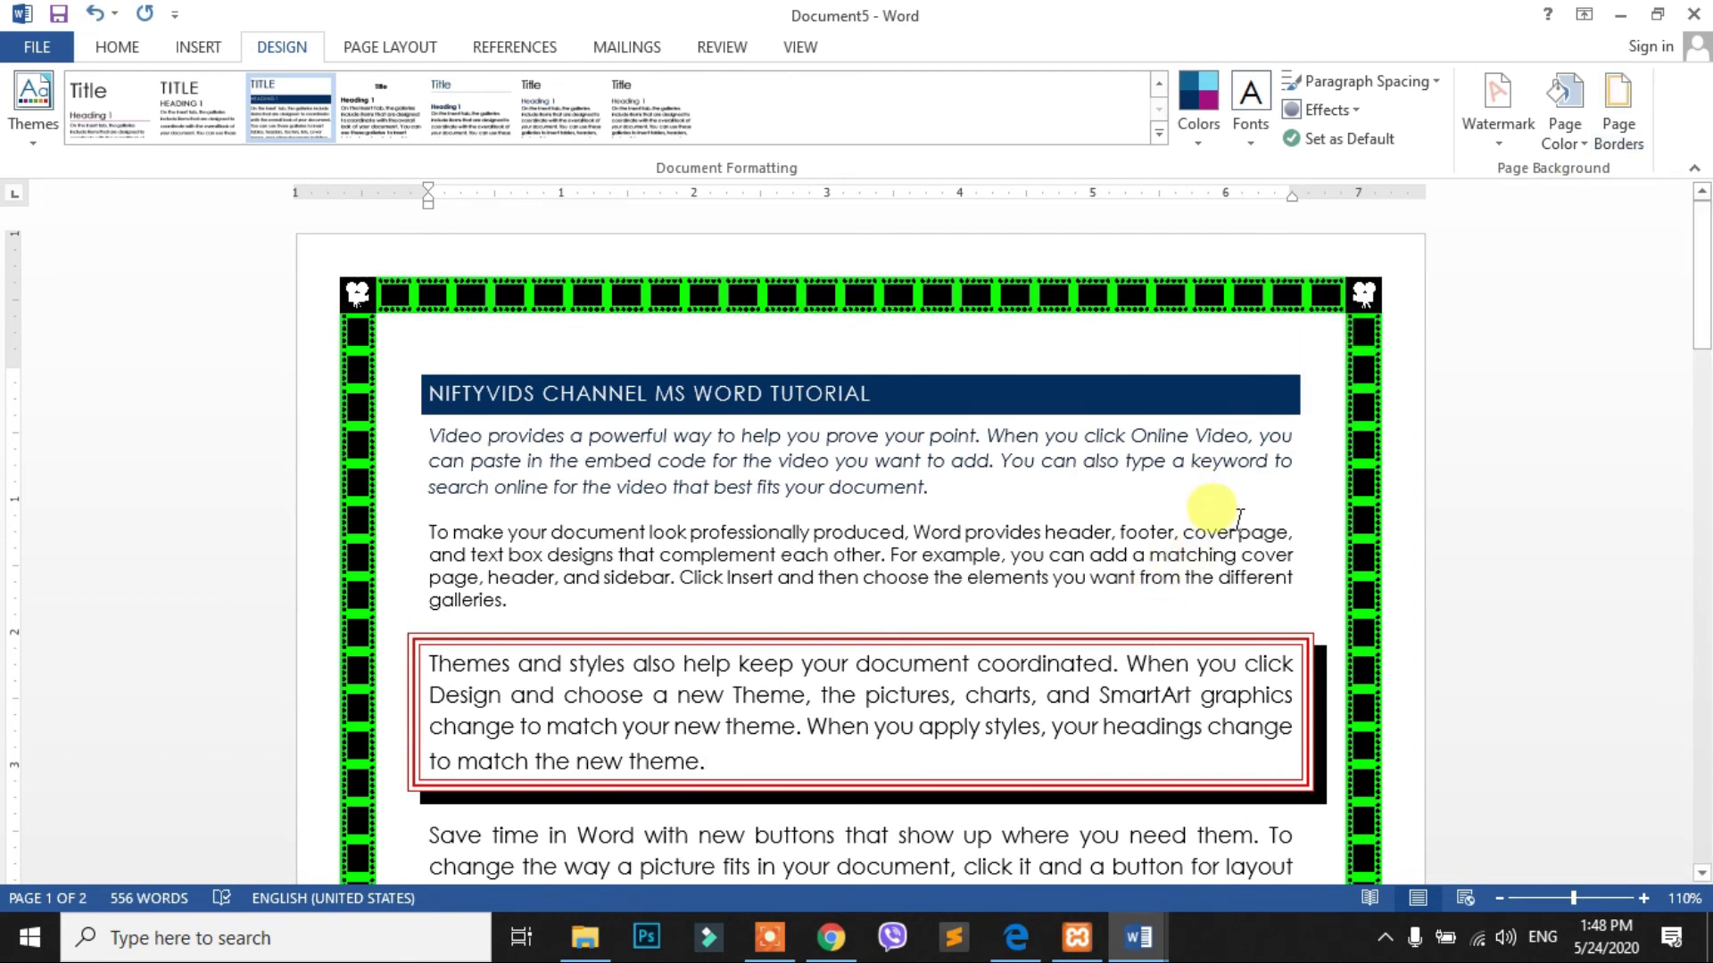
scroll(1227, 495, "down", 4)
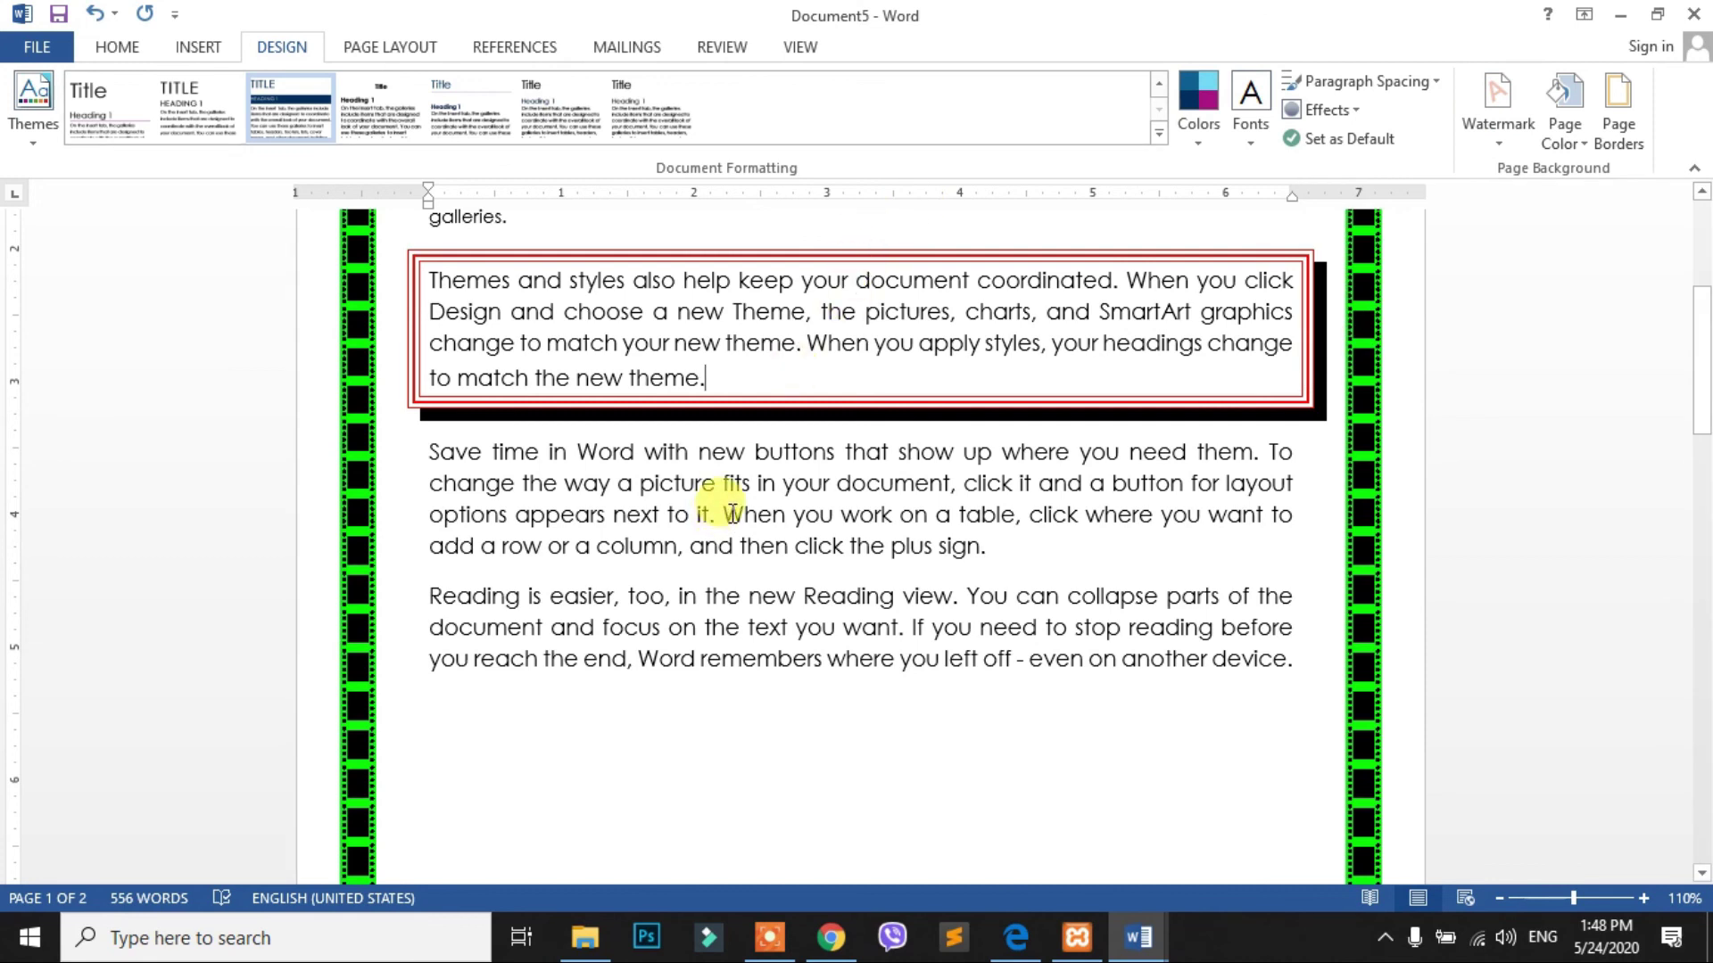
left_click(376, 46)
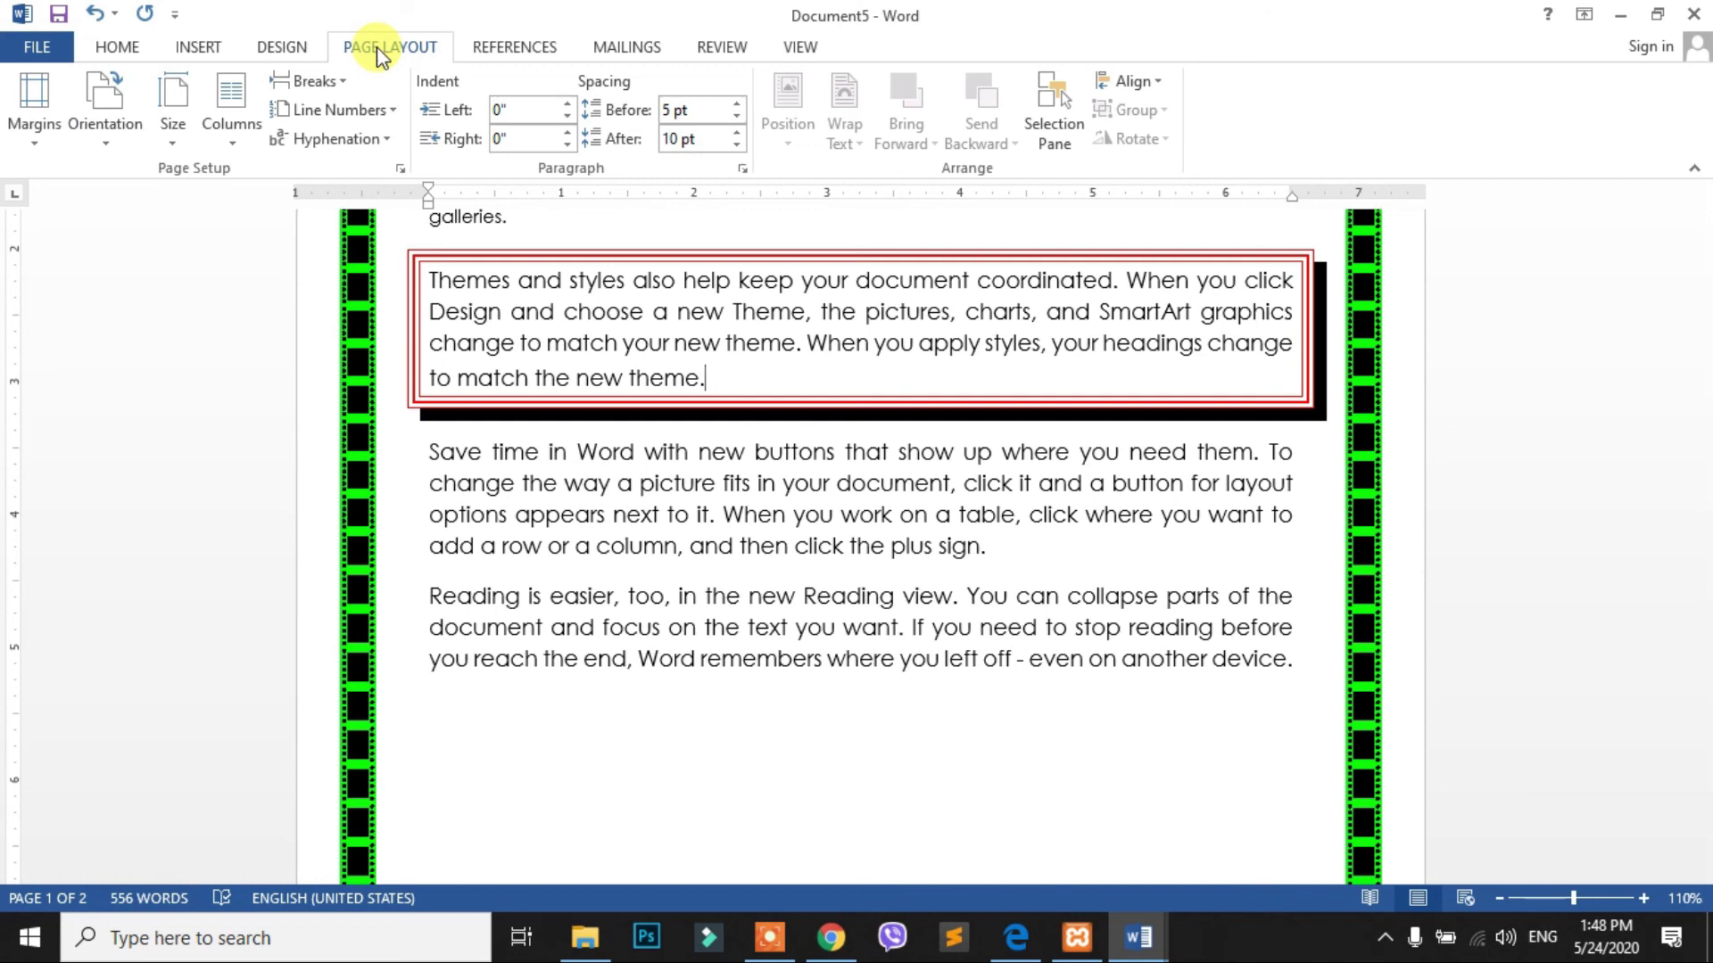